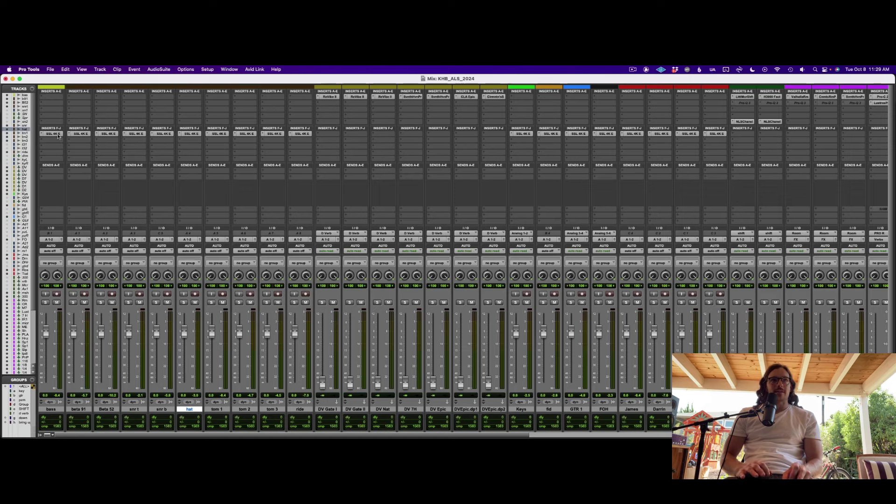
Step: Examine the SSL 4K E channel-strip inserts on the drum tracks from beta 91 through hat
{"action": "left_click", "coordinate": [87, 135]}
{"action": "left_click", "coordinate": [110, 135]}
{"action": "left_click", "coordinate": [135, 134]}
{"action": "left_click", "coordinate": [163, 135]}
{"action": "left_click", "coordinate": [192, 135]}
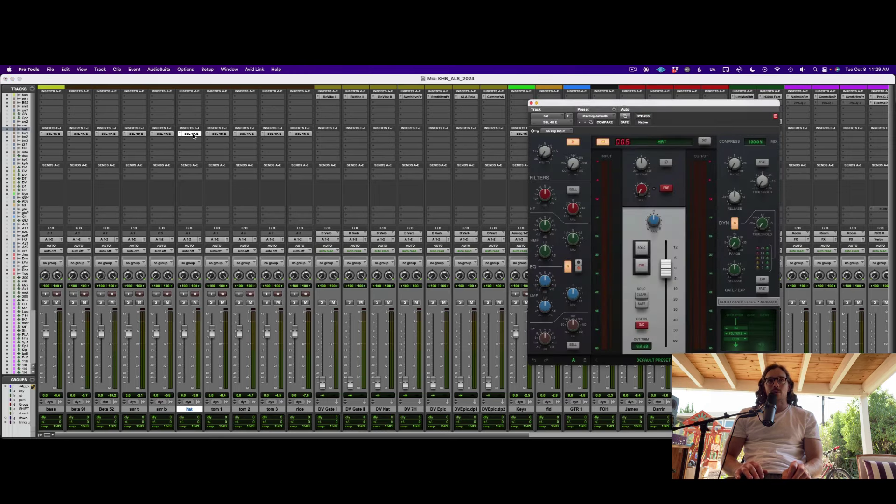
{"action": "left_click", "coordinate": [194, 136]}
{"action": "scroll", "coordinate": [299, 229], "scroll_direction": "right", "scroll_amount": 12}
{"action": "scroll", "coordinate": [300, 228], "scroll_direction": "left", "scroll_amount": 12}
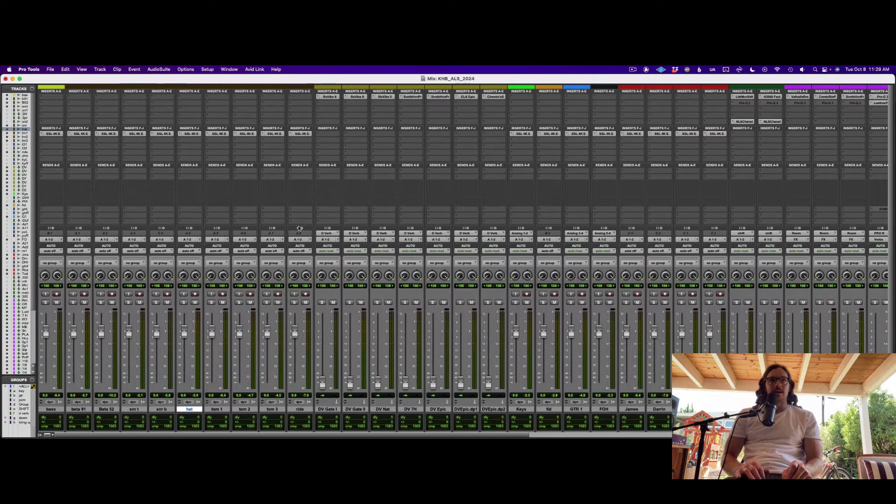
Step: Open the SSL 4K E on the Beta 52 track, look at its strip in SSL 360, and return to Pro Tools
{"action": "left_click", "coordinate": [113, 135]}
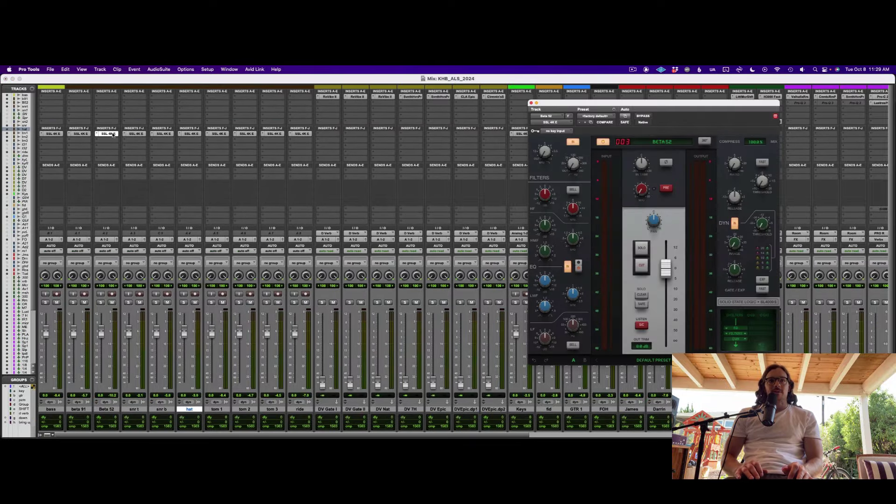
{"action": "key", "text": "super+Tab"}
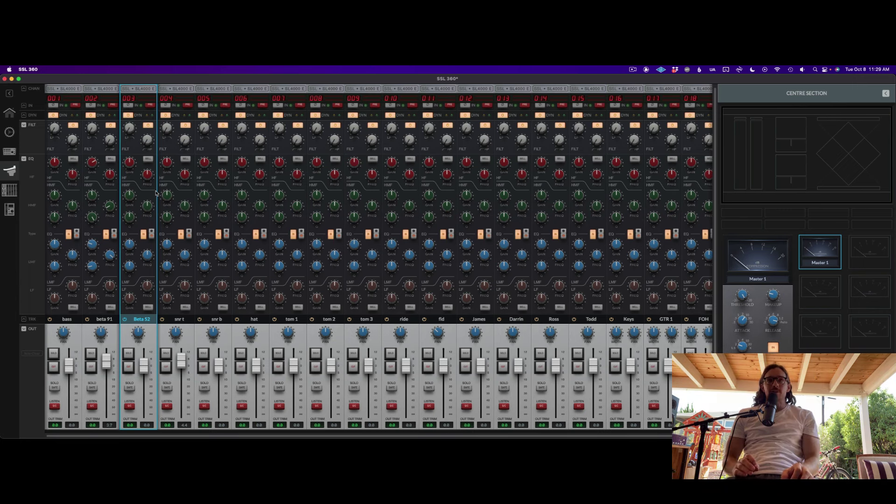
{"action": "key", "text": "cmd+Tab"}
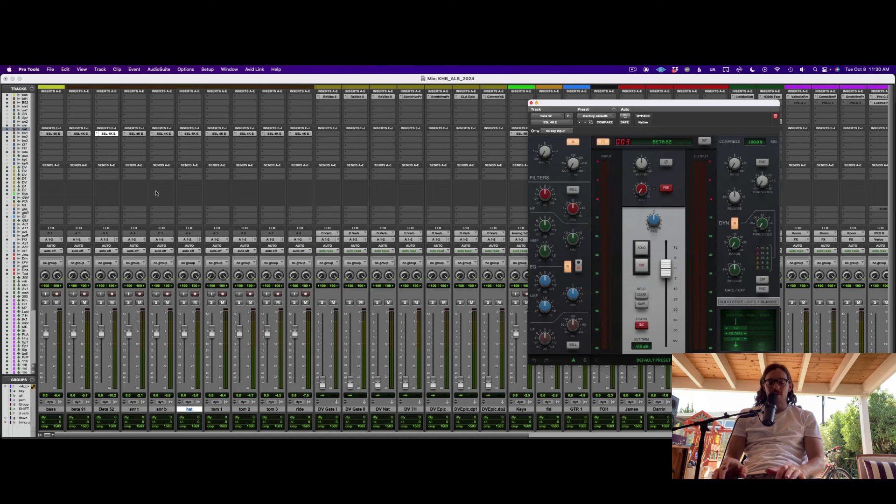
Step: Look at the Edit window, return to the Mix window, and close the Beta 52 channel-strip plug-in
{"action": "key", "text": "super+equal"}
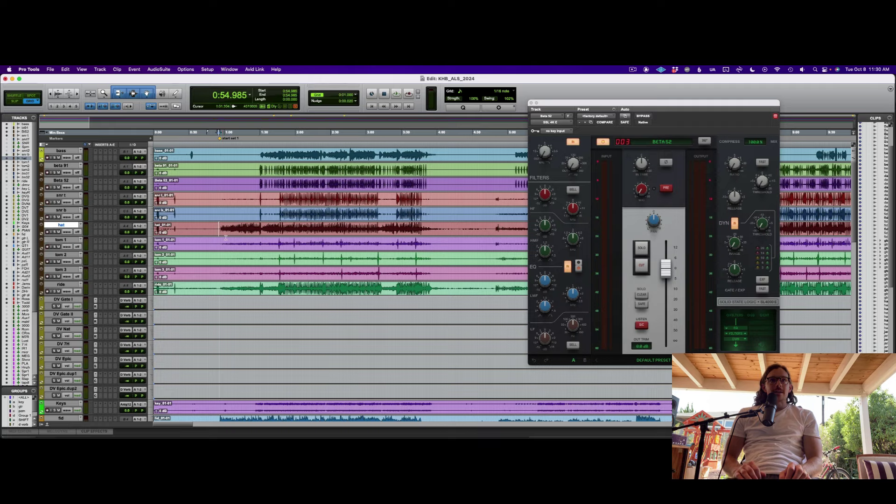
{"action": "key", "text": "super+equal"}
{"action": "scroll", "coordinate": [221, 229], "scroll_direction": "right", "scroll_amount": 15}
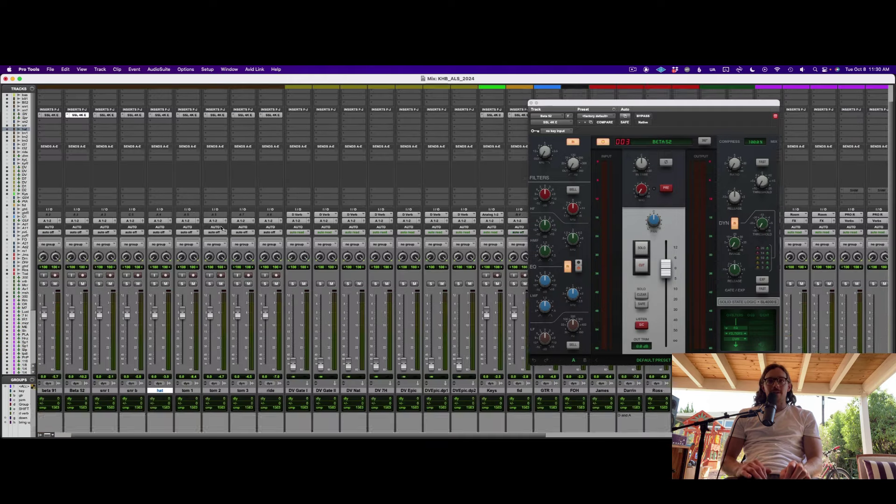
{"action": "key", "text": "super+w"}
{"action": "scroll", "coordinate": [221, 228], "scroll_direction": "left", "scroll_amount": 15}
{"action": "scroll", "coordinate": [221, 228], "scroll_direction": "up", "scroll_amount": 3}
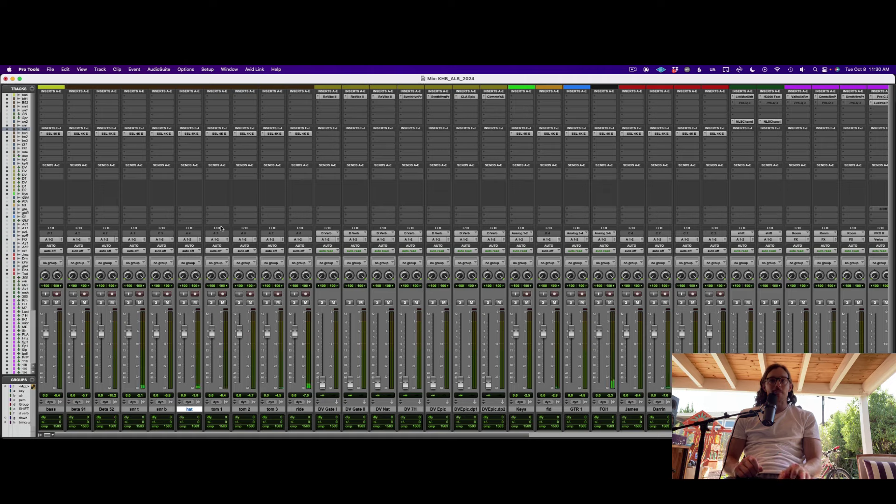
Step: Switch to SSL 360 to check the channel meters during playback, and return to Pro Tools
{"action": "key", "text": "super+Tab"}
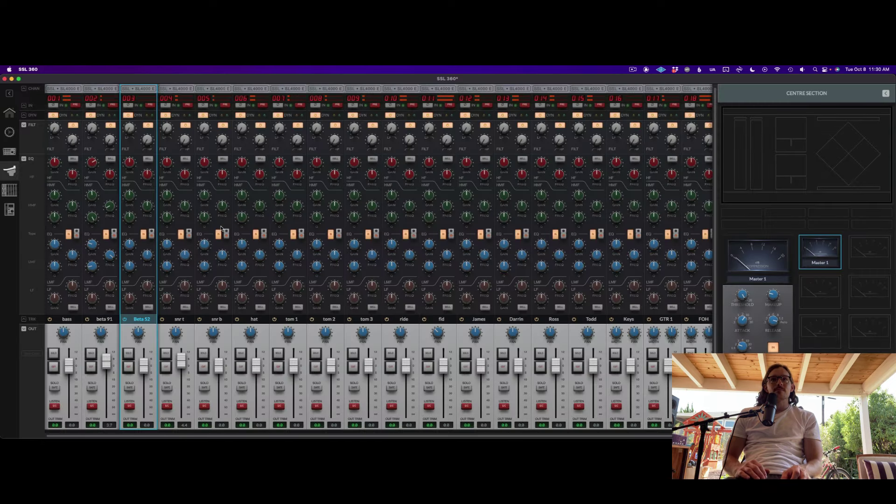
{"action": "scroll", "coordinate": [586, 301], "scroll_direction": "right", "scroll_amount": 1}
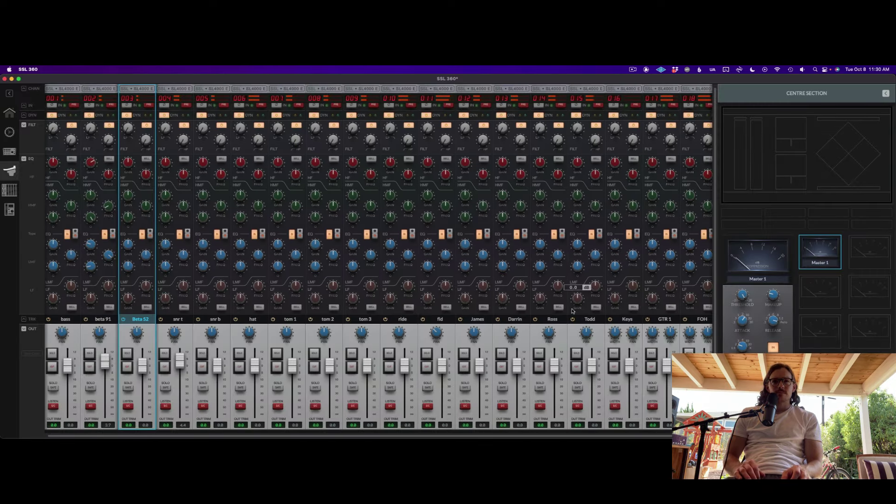
{"action": "key", "text": "super+Tab"}
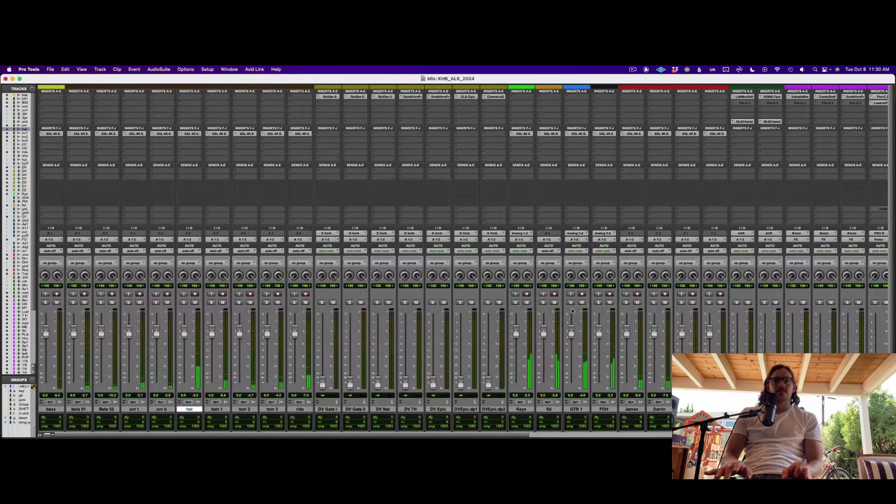
Step: Set the fid track's fader to about +0.4 dB and raise the fader of the second red track
{"action": "scroll", "coordinate": [567, 356], "scroll_direction": "down", "scroll_amount": 2}
{"action": "scroll", "coordinate": [567, 356], "scroll_direction": "right", "scroll_amount": 3}
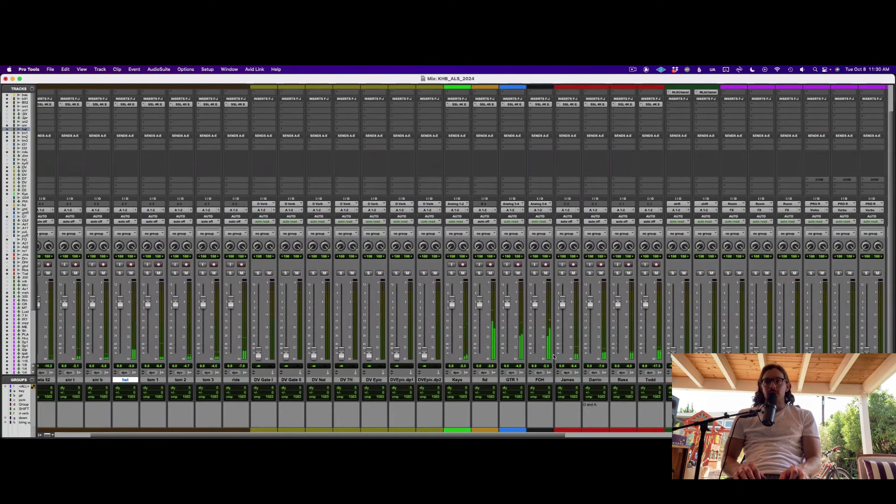
{"action": "mouse_move", "coordinate": [481, 302]}
{"action": "left_mouse_down"}
{"action": "mouse_move", "coordinate": [481, 322]}
{"action": "mouse_move", "coordinate": [483, 305]}
{"action": "left_mouse_up"}
{"action": "left_click_drag", "start_coordinate": [591, 303], "coordinate": [591, 292]}
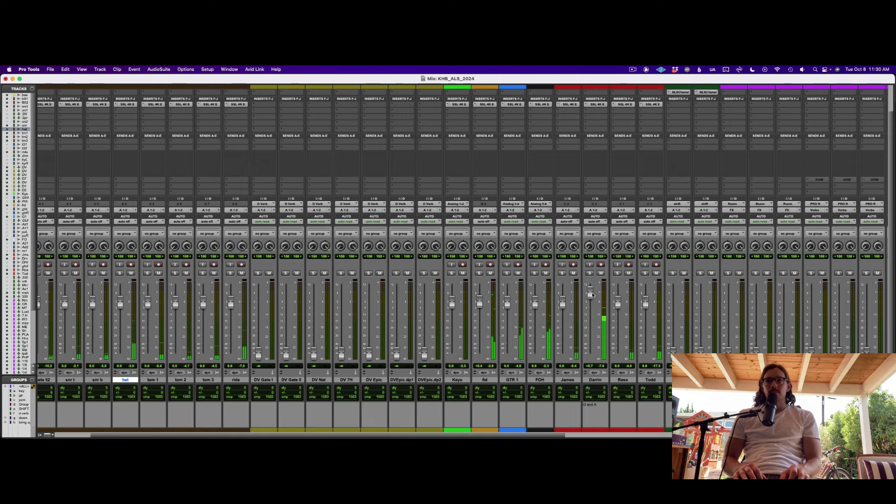
{"action": "scroll", "coordinate": [337, 302], "scroll_direction": "right", "scroll_amount": 6}
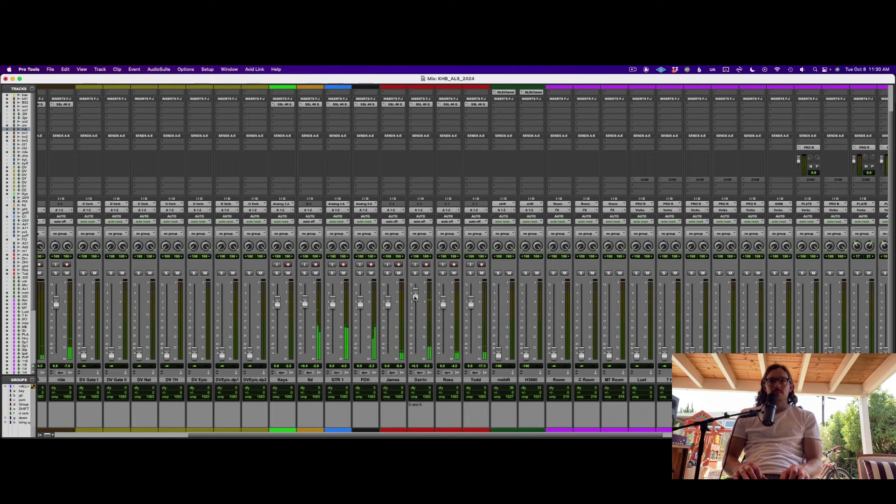
Step: Switch to SSL 360 and boost the high-frequency EQ gain on channel 13
{"action": "key", "text": "super+Tab"}
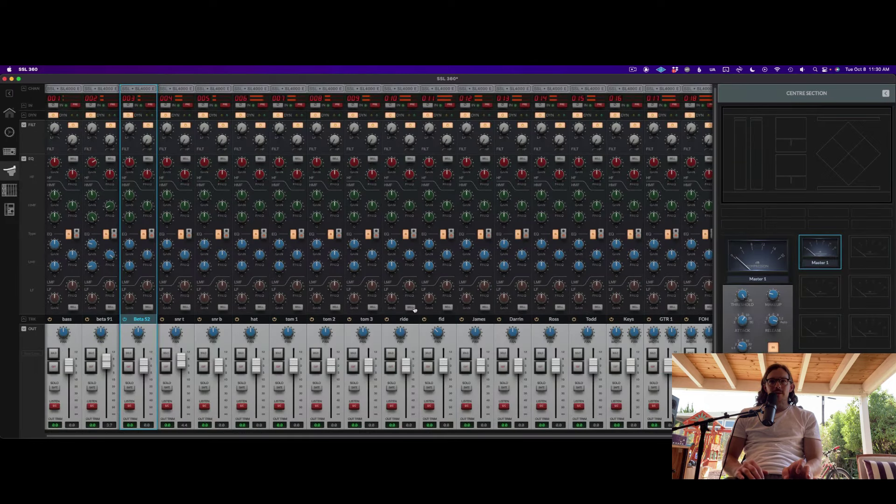
{"action": "scroll", "coordinate": [418, 310], "scroll_direction": "right", "scroll_amount": 1}
{"action": "left_click_drag", "start_coordinate": [504, 182], "coordinate": [501, 145]}
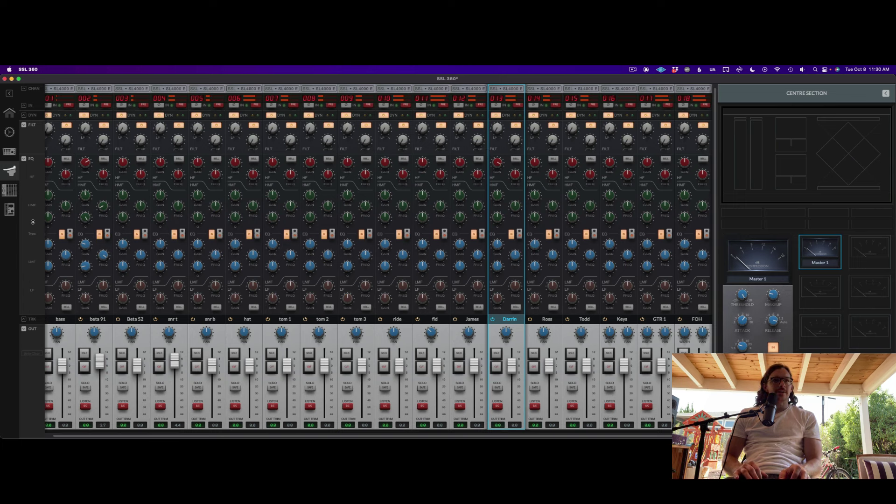
Step: Expand the dynamics section and give channel 13's compressor fast attack with a threshold of about -17.4 dB
{"action": "scroll", "coordinate": [32, 187], "scroll_direction": "up", "scroll_amount": 1}
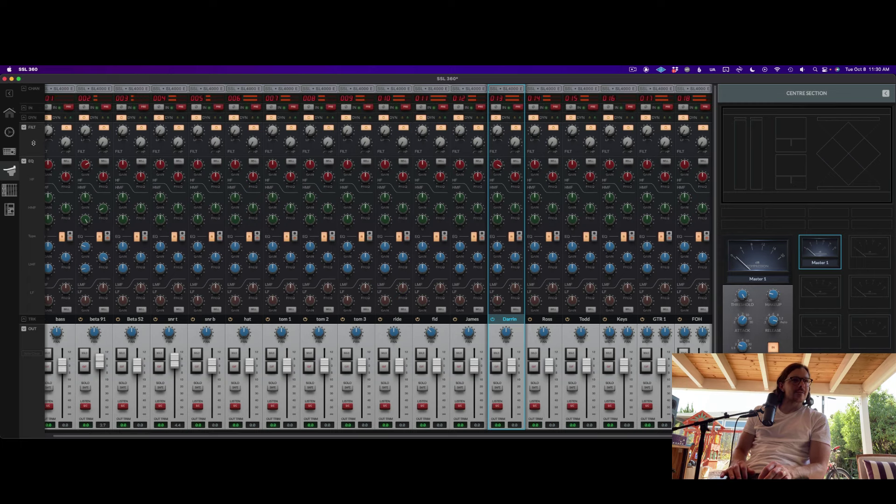
{"action": "left_click", "coordinate": [32, 117]}
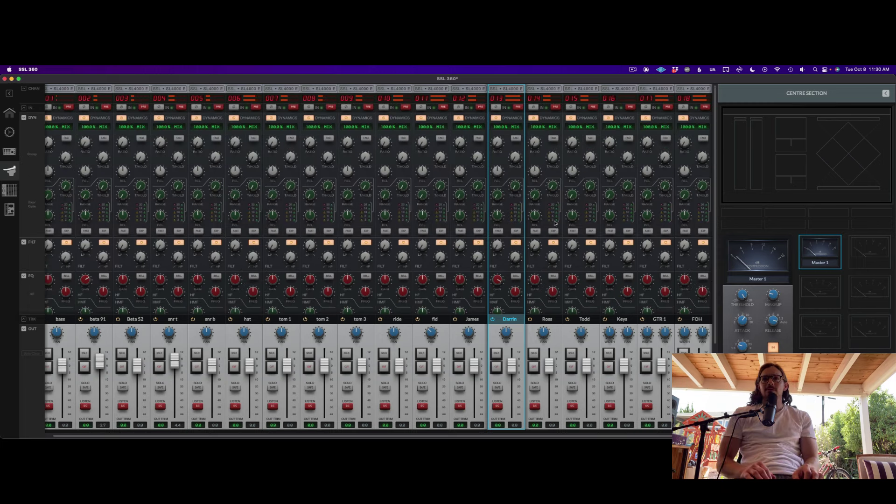
{"action": "scroll", "coordinate": [555, 223], "scroll_direction": "down", "scroll_amount": 5}
{"action": "scroll", "coordinate": [542, 205], "scroll_direction": "up", "scroll_amount": 5}
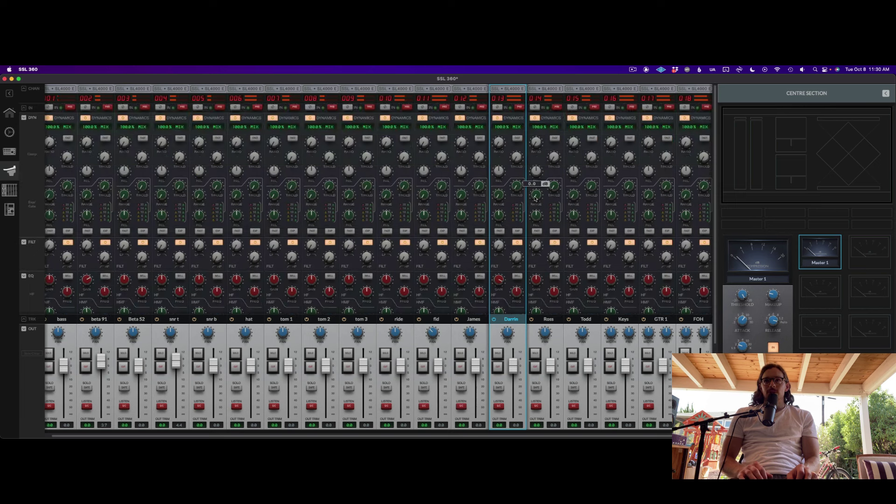
{"action": "mouse_move", "coordinate": [518, 154]}
{"action": "left_click_drag", "start_coordinate": [532, 123], "coordinate": [519, 149]}
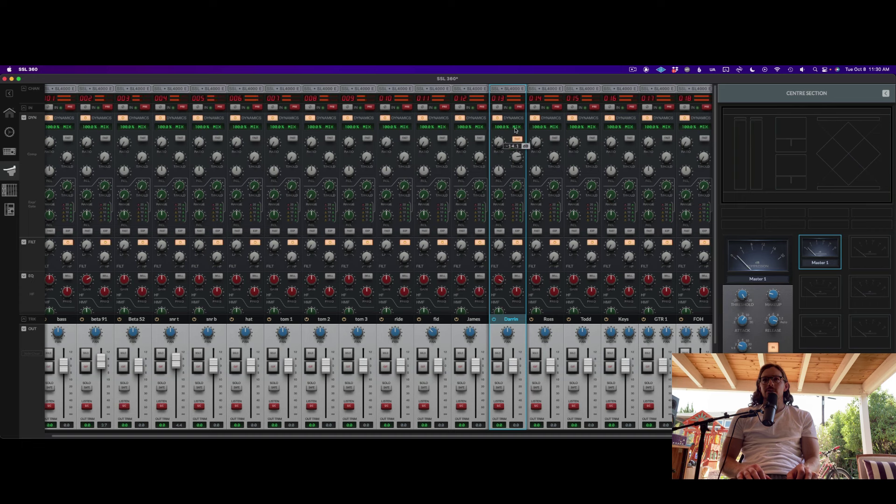
{"action": "mouse_move", "coordinate": [514, 157]}
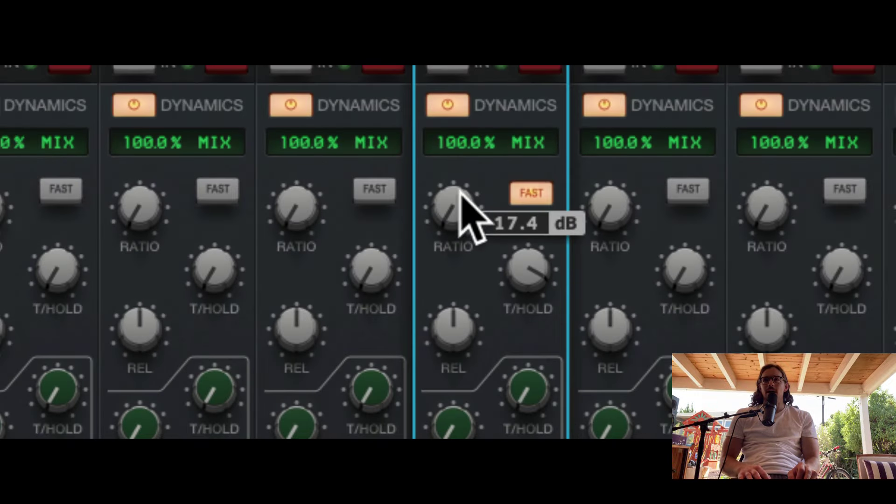
Step: Raise channel 13's compressor ratio to about 1.7:1 and its output fader to 1.0 dB
{"action": "left_click_drag", "start_coordinate": [460, 194], "coordinate": [471, 144]}
{"action": "mouse_move", "coordinate": [467, 199]}
{"action": "left_mouse_down"}
{"action": "mouse_move", "coordinate": [472, 134]}
{"action": "mouse_move", "coordinate": [460, 199]}
{"action": "left_mouse_up"}
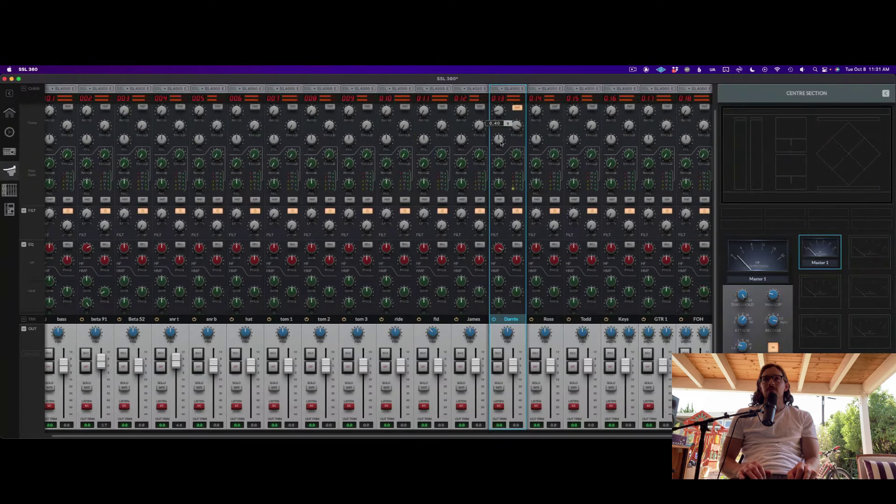
{"action": "scroll", "coordinate": [501, 144], "scroll_direction": "up", "scroll_amount": 2}
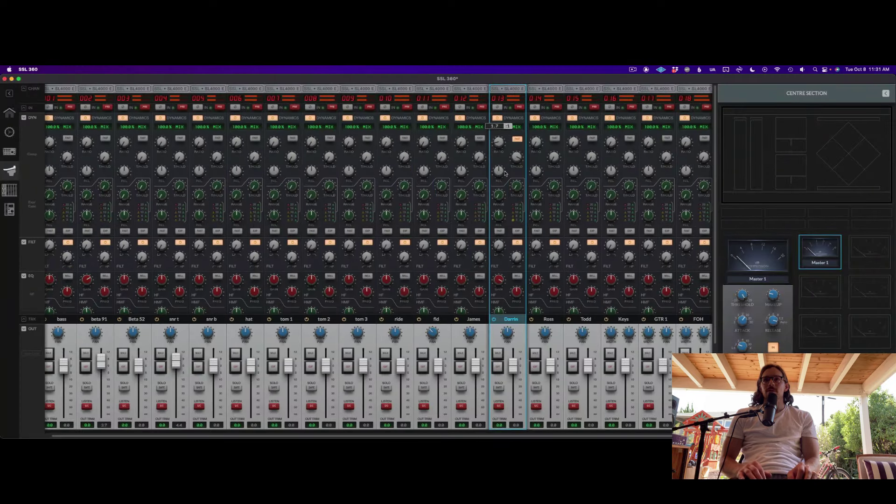
{"action": "left_click_drag", "start_coordinate": [507, 372], "coordinate": [516, 360]}
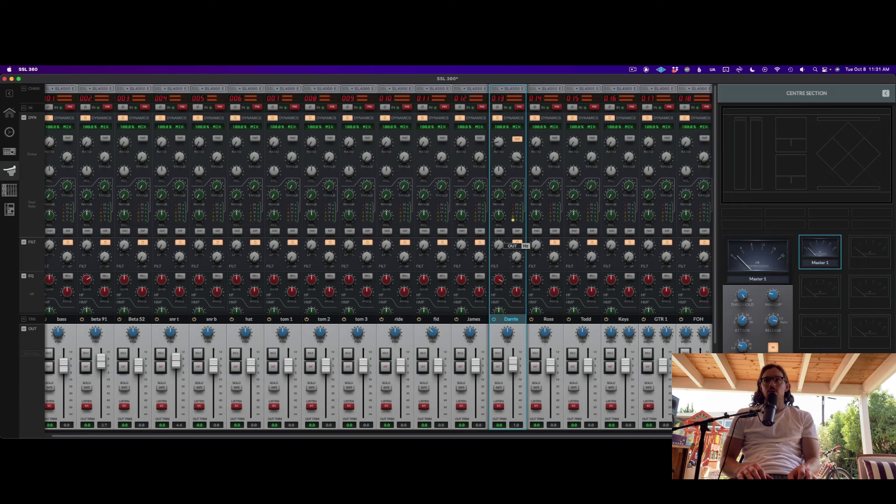
Step: Set channel 13's low-mid EQ frequency to about 0.20 kHz, reduce that band's gain, and readjust the output fader
{"action": "scroll", "coordinate": [507, 207], "scroll_direction": "down", "scroll_amount": 3}
{"action": "scroll", "coordinate": [506, 207], "scroll_direction": "down", "scroll_amount": 2}
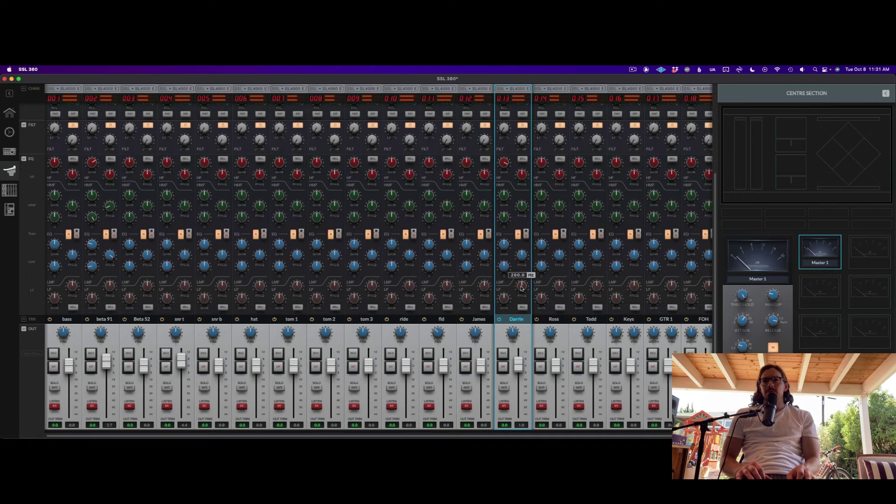
{"action": "left_click_drag", "start_coordinate": [522, 259], "coordinate": [523, 303]}
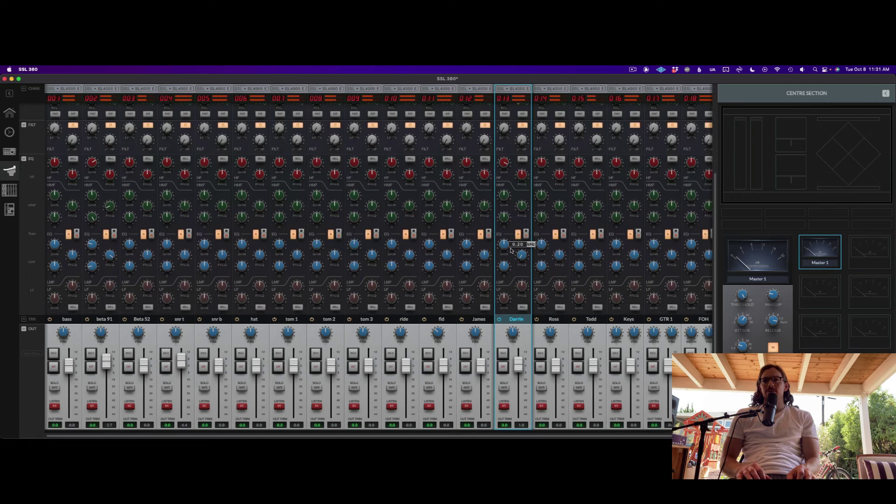
{"action": "left_click_drag", "start_coordinate": [505, 248], "coordinate": [499, 268]}
{"action": "left_click_drag", "start_coordinate": [516, 372], "coordinate": [515, 368]}
Step: Switch to Pro Tools, solo the FOH track, and raise its fader
{"action": "key", "text": "super+Tab"}
{"action": "scroll", "coordinate": [567, 288], "scroll_direction": "left", "scroll_amount": 5}
{"action": "left_click", "coordinate": [574, 273]}
{"action": "scroll", "coordinate": [582, 330], "scroll_direction": "right", "scroll_amount": 2}
{"action": "left_click_drag", "start_coordinate": [549, 302], "coordinate": [551, 297]}
Step: Stop playback, save the session, and turn off the solo on the FOH track
{"action": "key", "text": "space"}
{"action": "key", "text": "super+s"}
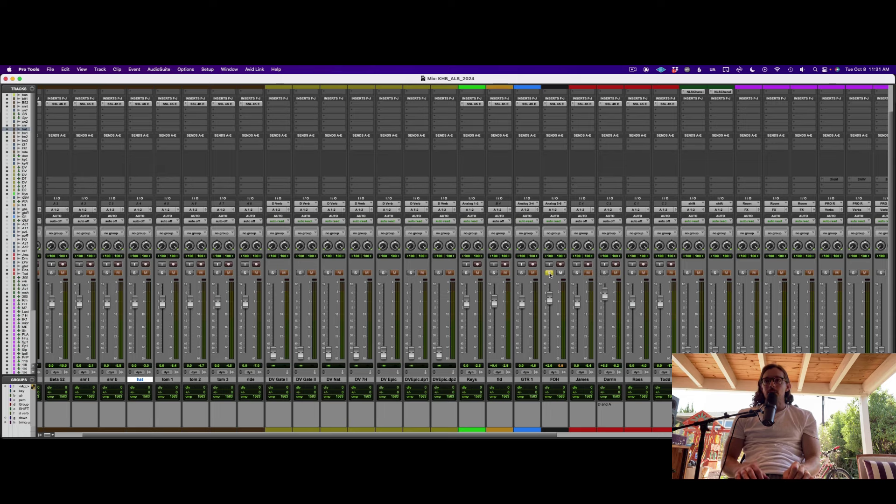
{"action": "left_click", "coordinate": [549, 273]}
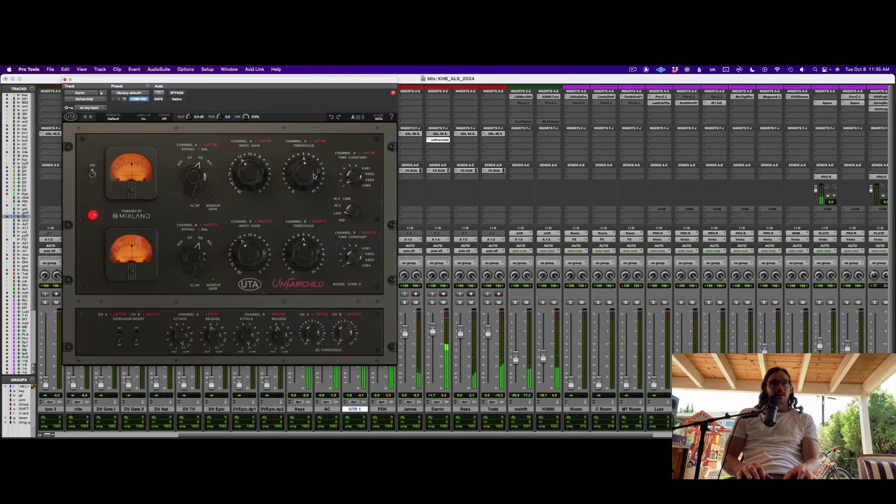
Step: On the second red track, adjust the UnFairchild's channel A input gain and output level, and raise the track fader
{"action": "left_click_drag", "start_coordinate": [266, 175], "coordinate": [267, 172]}
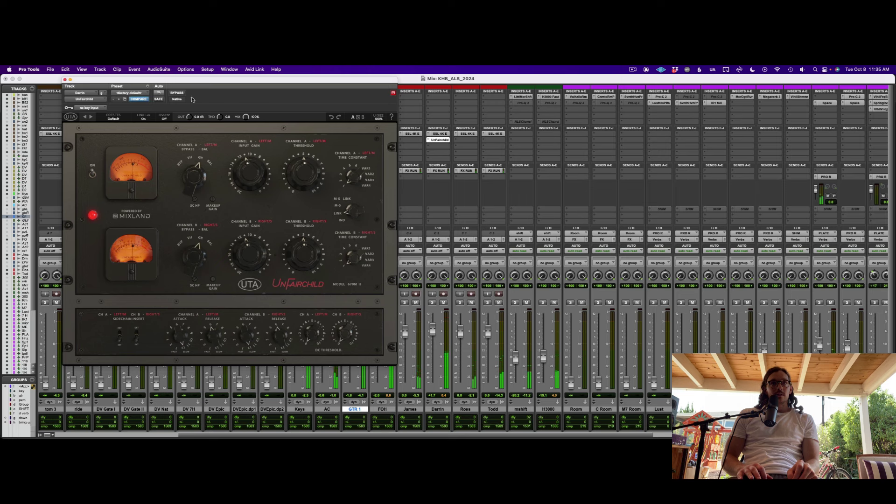
{"action": "left_click_drag", "start_coordinate": [190, 118], "coordinate": [192, 115]}
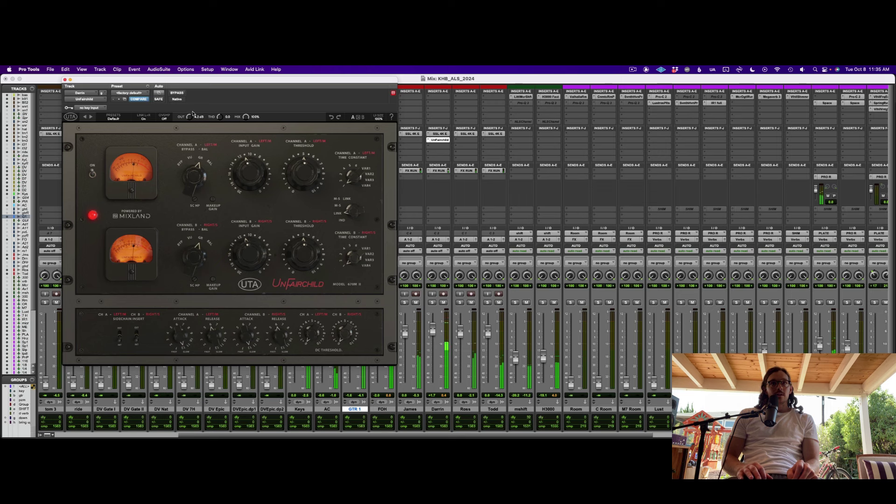
{"action": "key", "text": "super+w"}
{"action": "left_click_drag", "start_coordinate": [437, 332], "coordinate": [435, 323]}
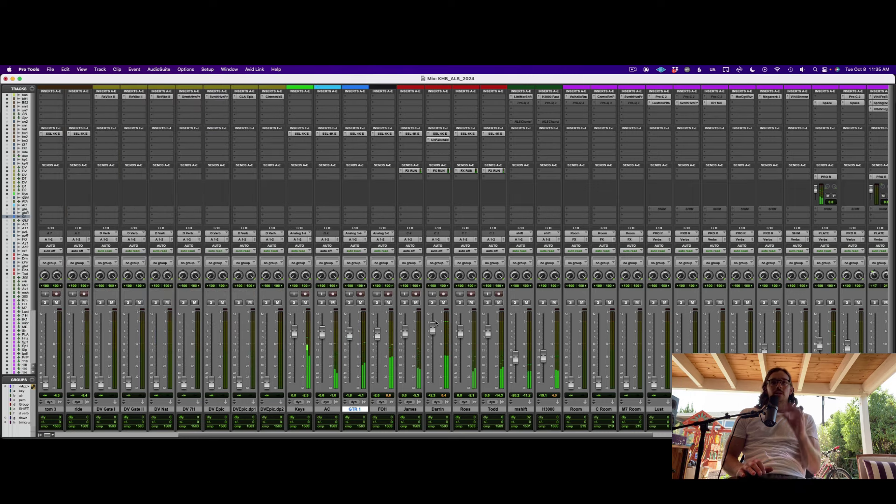
Step: Start playback from 1:46.000 in the Edit window and select the first red track in the Mix window
{"action": "scroll", "coordinate": [436, 323], "scroll_direction": "left", "scroll_amount": 8}
{"action": "scroll", "coordinate": [436, 323], "scroll_direction": "down", "scroll_amount": 1}
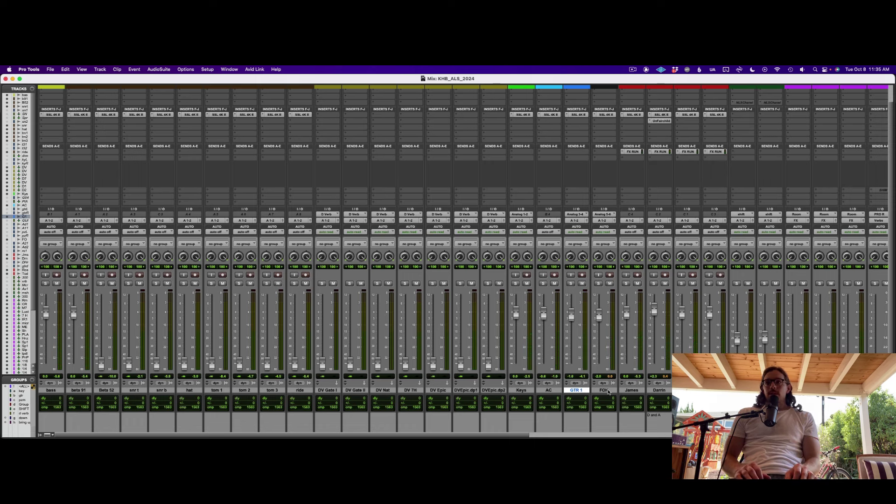
{"action": "key", "text": "super+equal"}
{"action": "left_click", "coordinate": [278, 165]}
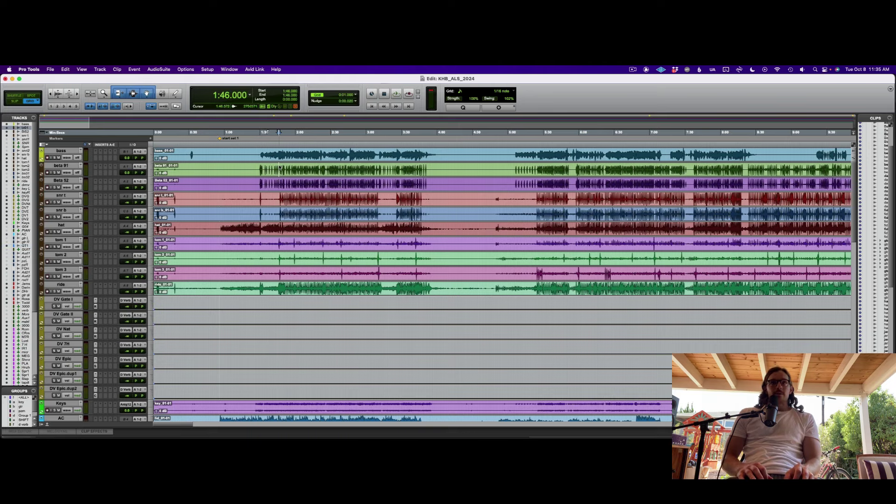
{"action": "key", "text": "space"}
{"action": "key", "text": "super+equal"}
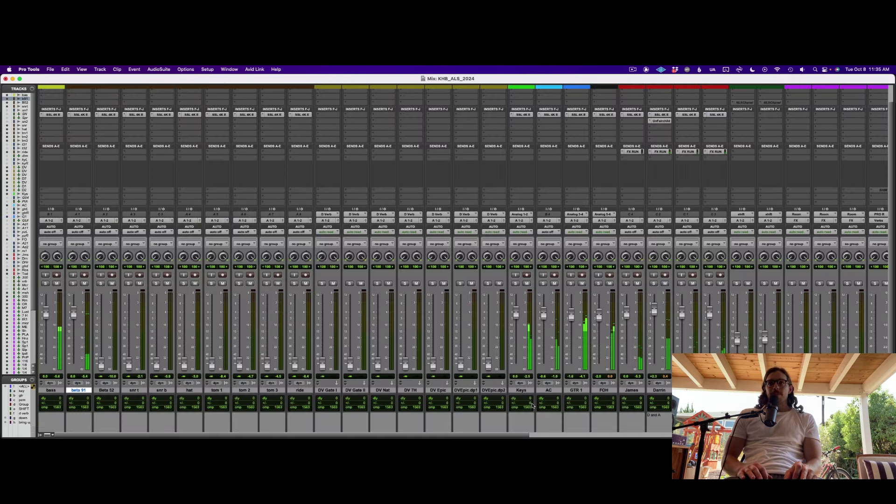
{"action": "left_click", "coordinate": [632, 390]}
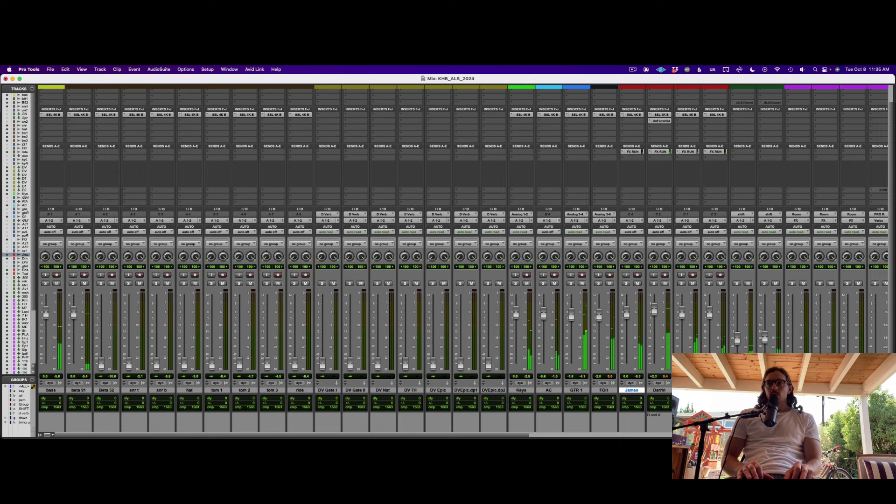
Step: Extend the selection to all four red vocal tracks and mute them together
{"action": "left_click", "coordinate": [715, 390], "text": "shift"}
{"action": "key", "text": "shift+m"}
{"action": "scroll", "coordinate": [275, 346], "scroll_direction": "down", "scroll_amount": 1}
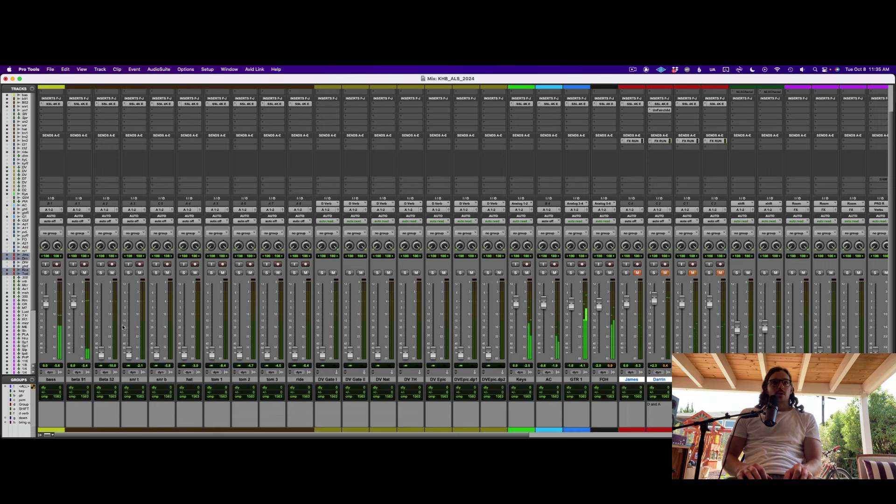
Step: Raise the beta 91 fader to about +3.3 dB and the Beta 52 fader to about +1.8 dB
{"action": "left_click", "coordinate": [103, 353], "text": "alt"}
{"action": "left_click", "coordinate": [101, 299], "text": "alt"}
{"action": "left_click_drag", "start_coordinate": [76, 301], "coordinate": [76, 299]}
{"action": "left_click_drag", "start_coordinate": [100, 328], "coordinate": [103, 303]}
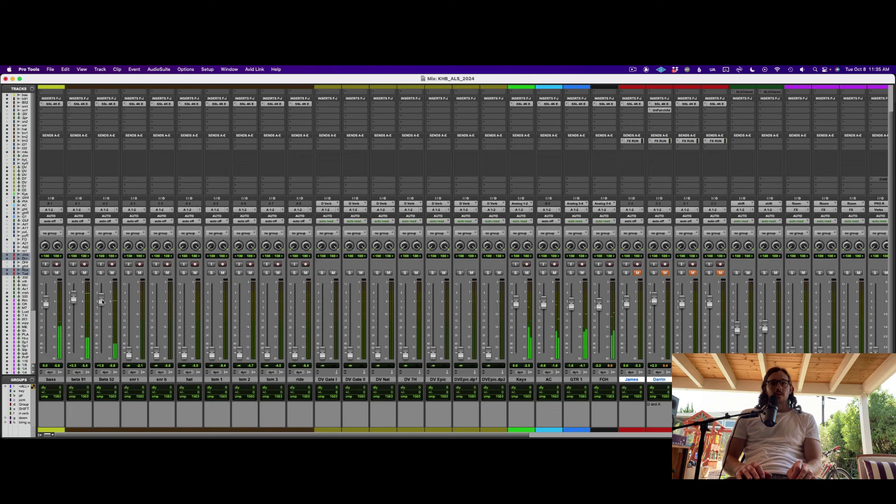
Step: Raise the snr t fader to about -0.4 dB, snr b to about -1.1 dB, and hat to about -4.3 dB
{"action": "left_click_drag", "start_coordinate": [128, 353], "coordinate": [130, 302]}
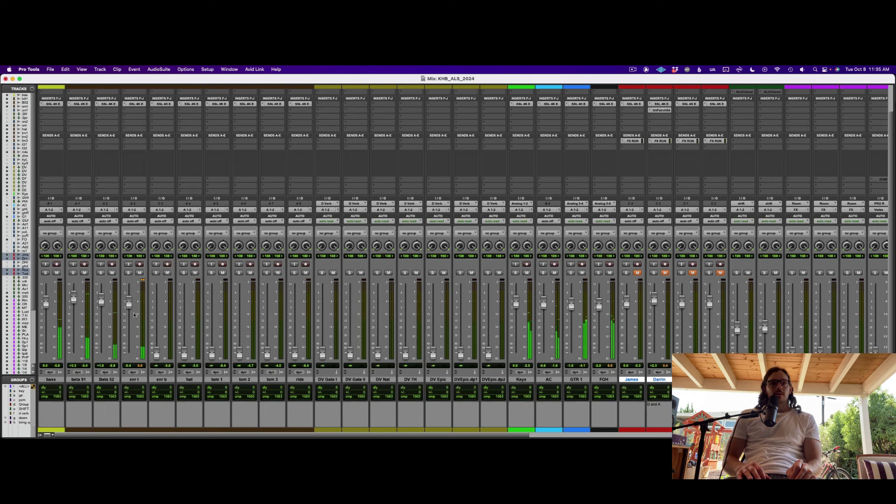
{"action": "left_click_drag", "start_coordinate": [156, 351], "coordinate": [157, 303]}
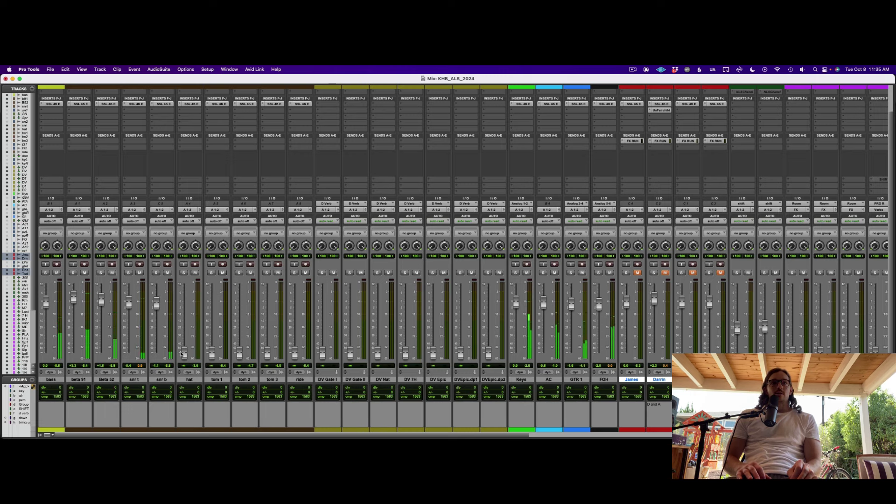
{"action": "left_click_drag", "start_coordinate": [184, 351], "coordinate": [186, 310]}
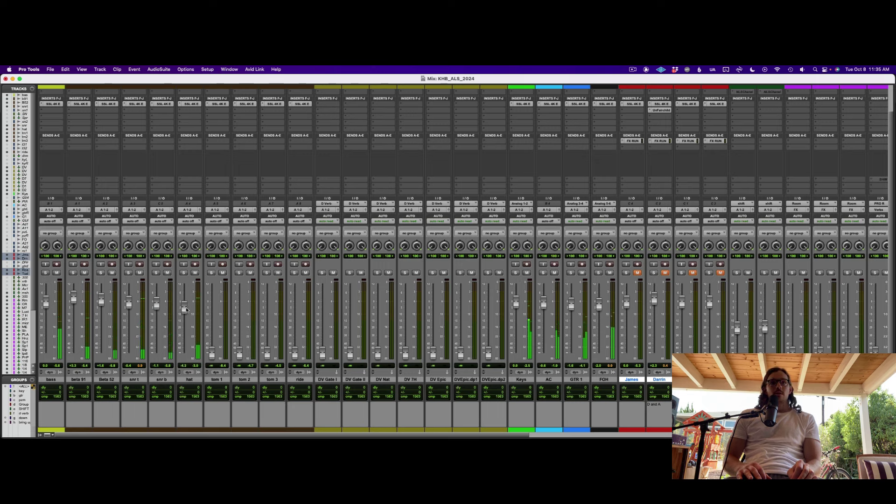
Step: Raise the ride fader to about +1.1 dB and the bass fader to about +2.7 dB, and save the session
{"action": "left_click_drag", "start_coordinate": [295, 348], "coordinate": [297, 302]}
{"action": "key", "text": "XF86AudioLowerVolume"}
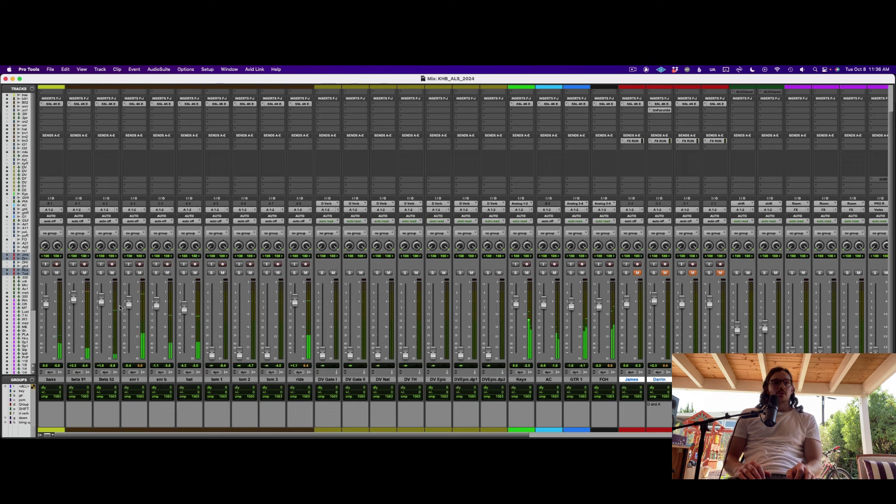
{"action": "left_click_drag", "start_coordinate": [46, 302], "coordinate": [45, 297]}
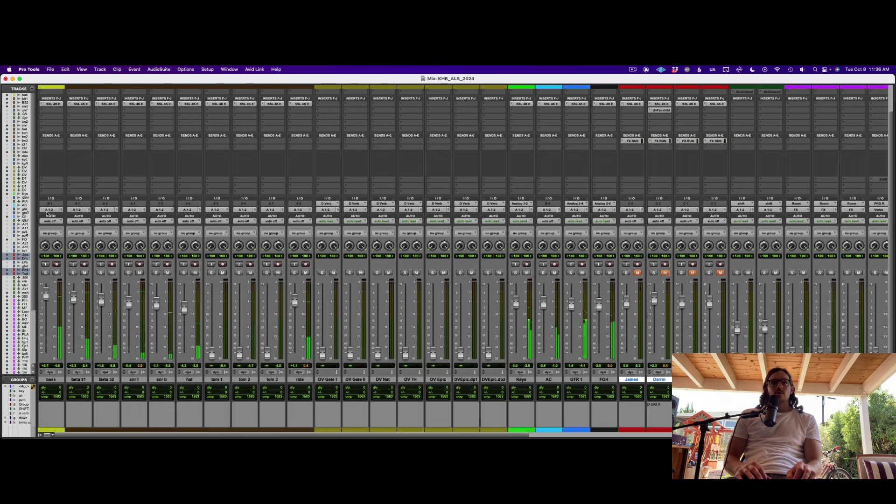
{"action": "key", "text": "super+s"}
Step: Switch to SSL 360 and examine the channel strips' dynamics, filter and EQ sections, stopping playback and saving the Pro Tools session in between
{"action": "key", "text": "super+Tab"}
{"action": "scroll", "coordinate": [259, 249], "scroll_direction": "left", "scroll_amount": 1}
{"action": "scroll", "coordinate": [258, 248], "scroll_direction": "up", "scroll_amount": 1}
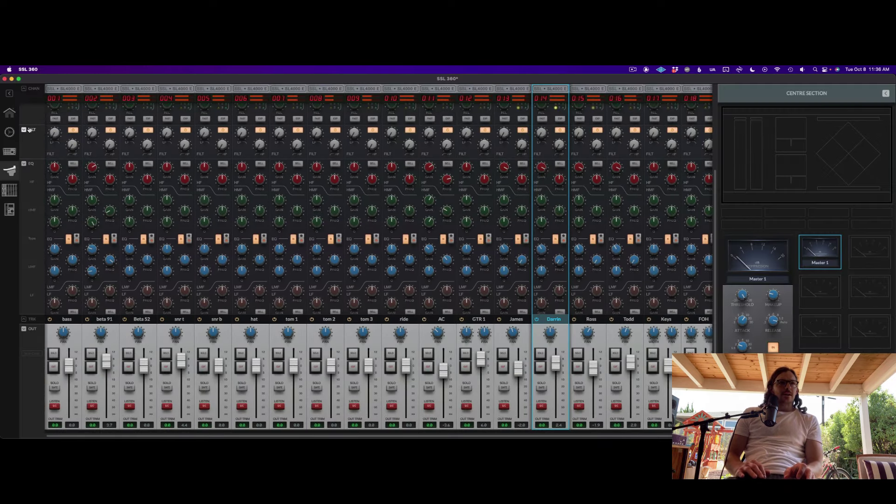
{"action": "scroll", "coordinate": [132, 169], "scroll_direction": "up", "scroll_amount": 5}
{"action": "key", "text": "super+Tab"}
{"action": "key", "text": "space"}
{"action": "key", "text": "super+s"}
{"action": "scroll", "coordinate": [132, 169], "scroll_direction": "up", "scroll_amount": 2}
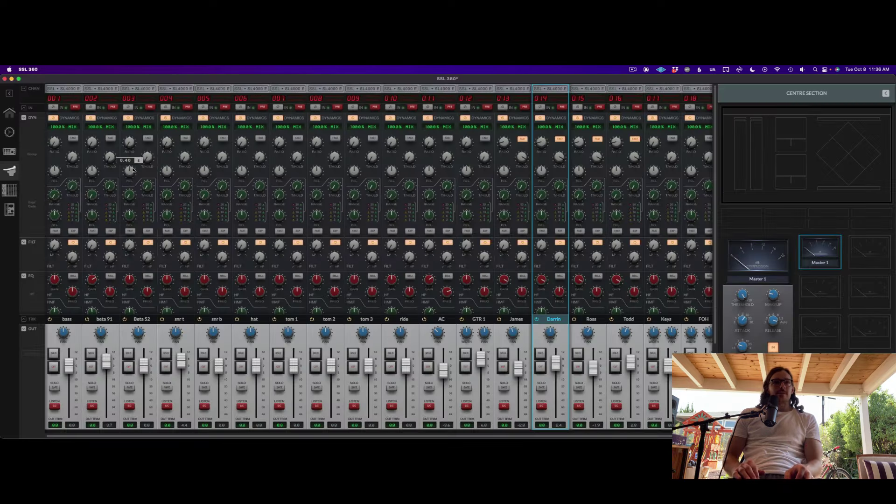
{"action": "scroll", "coordinate": [133, 170], "scroll_direction": "down", "scroll_amount": 5}
{"action": "key", "text": "super+Tab"}
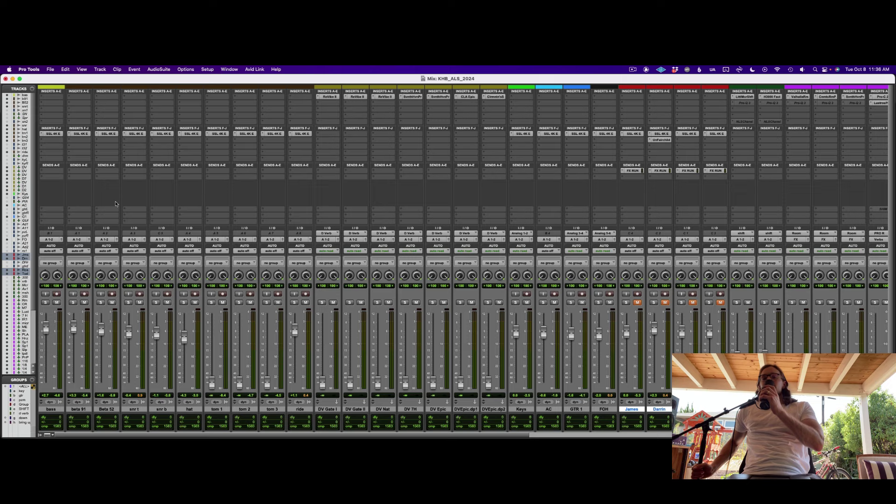
Step: Solo the bass track, insert Pro-Q 3 after its channel strip, shape its EQ bands, and turn the solo off
{"action": "scroll", "coordinate": [116, 204], "scroll_direction": "down", "scroll_amount": 2}
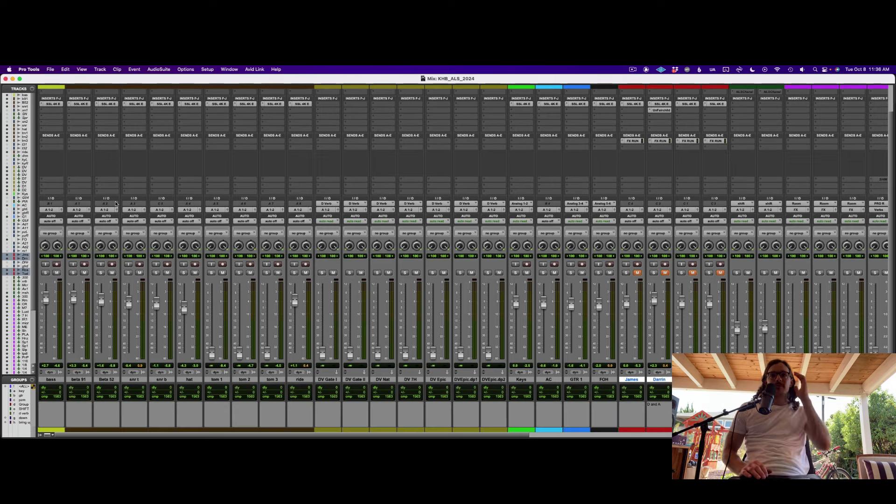
{"action": "left_click", "coordinate": [53, 383]}
{"action": "key", "text": "shift+s"}
{"action": "left_click", "coordinate": [47, 110]}
{"action": "left_click", "coordinate": [82, 99]}
{"action": "left_click_drag", "start_coordinate": [216, 196], "coordinate": [209, 120]}
{"action": "left_click_drag", "start_coordinate": [209, 164], "coordinate": [218, 206]}
{"action": "key", "text": "super+w"}
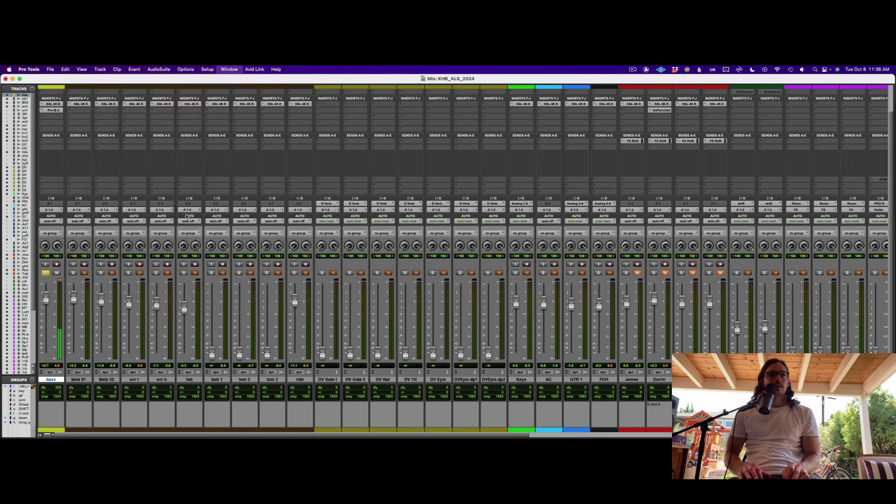
{"action": "left_click", "coordinate": [47, 274]}
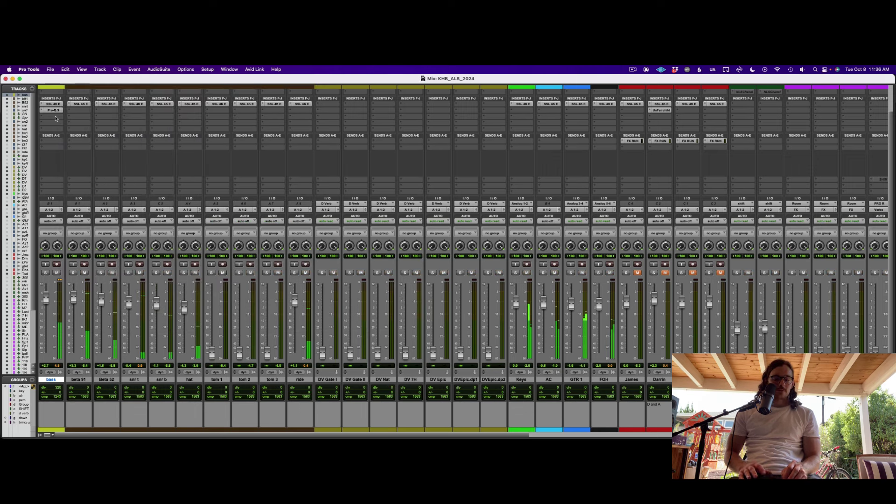
Step: Insert Mixland Vac Attack on the bass track, adjust its reduction and gain, and lower the bass fader to about +1.9 dB
{"action": "left_click", "coordinate": [55, 117], "text": "shift"}
{"action": "type", "text": "ua 1176"}
{"action": "key", "text": "Down"}
{"action": "key", "text": "Return"}
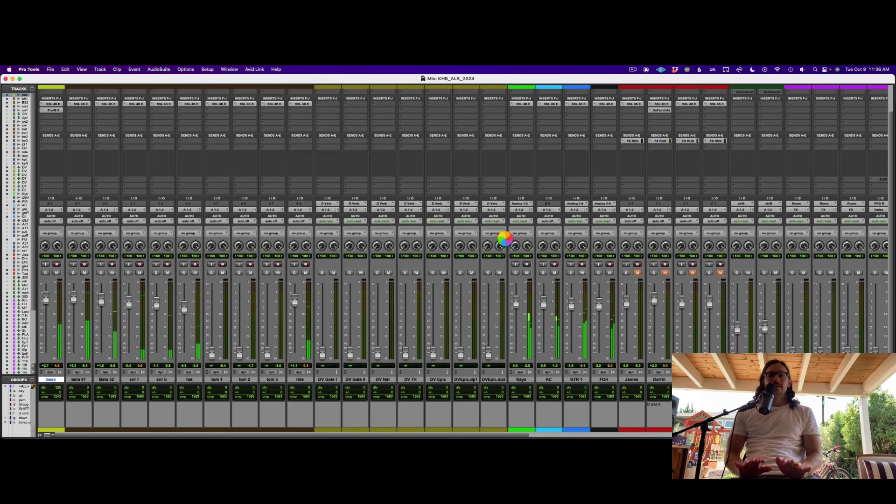
{"action": "left_click_drag", "start_coordinate": [119, 159], "coordinate": [124, 101]}
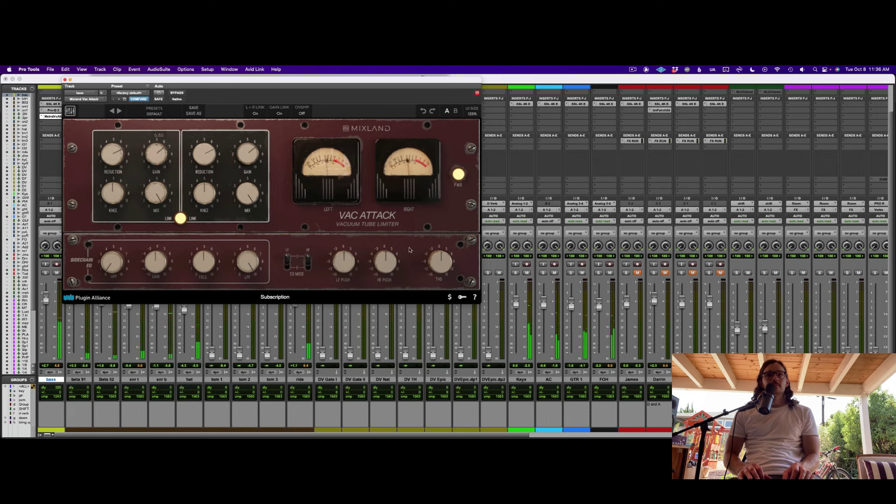
{"action": "left_click_drag", "start_coordinate": [241, 151], "coordinate": [242, 158]}
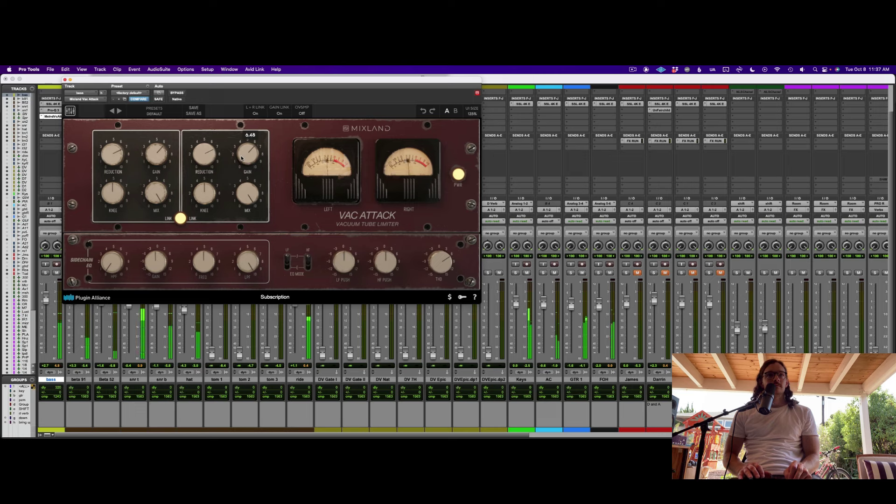
{"action": "key", "text": "super+w"}
{"action": "left_click_drag", "start_coordinate": [50, 304], "coordinate": [50, 305]}
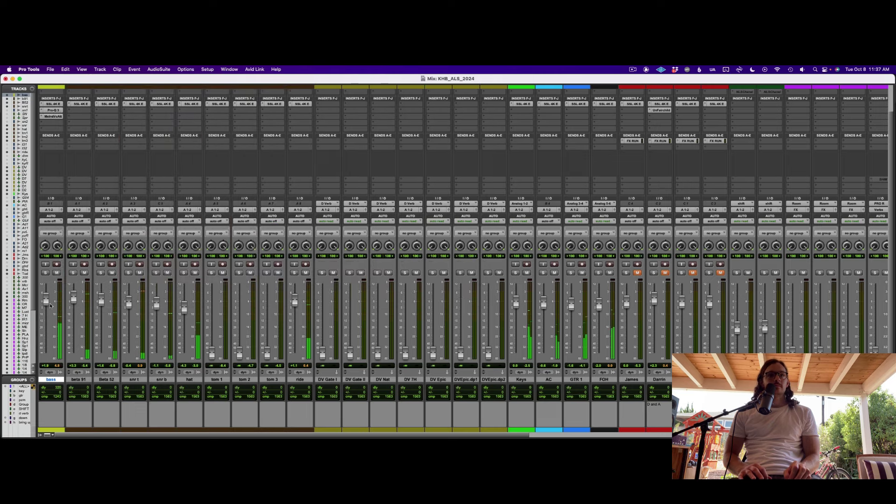
Step: Adjust the GTR 1 fader and left pan, raise the AC fader to about +0.8 dB, and save the session
{"action": "scroll", "coordinate": [422, 340], "scroll_direction": "right", "scroll_amount": 5}
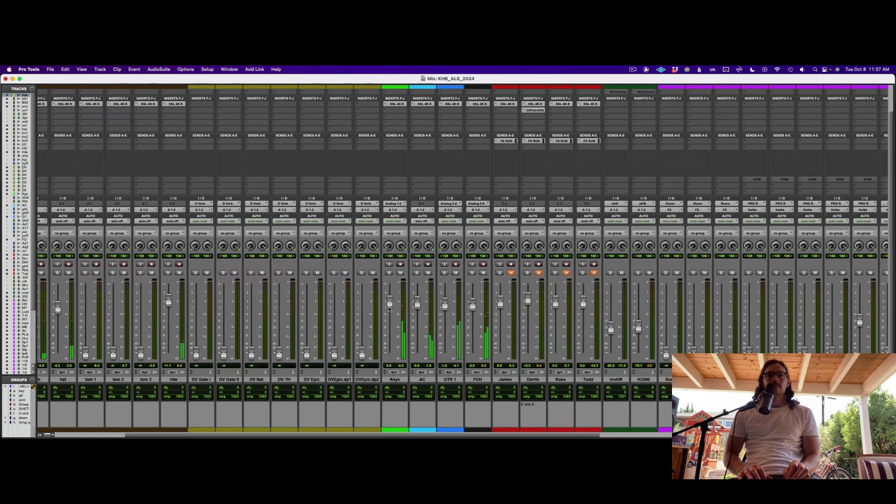
{"action": "left_click_drag", "start_coordinate": [446, 308], "coordinate": [446, 303]}
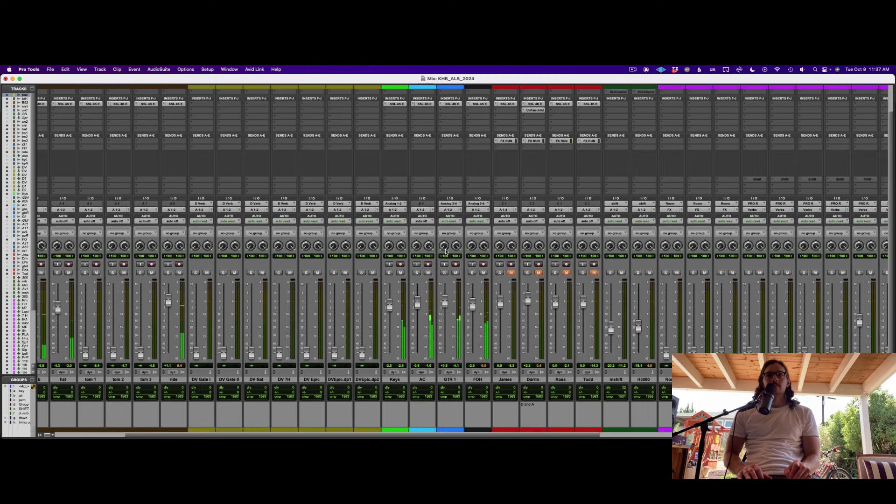
{"action": "left_click_drag", "start_coordinate": [445, 248], "coordinate": [445, 239]}
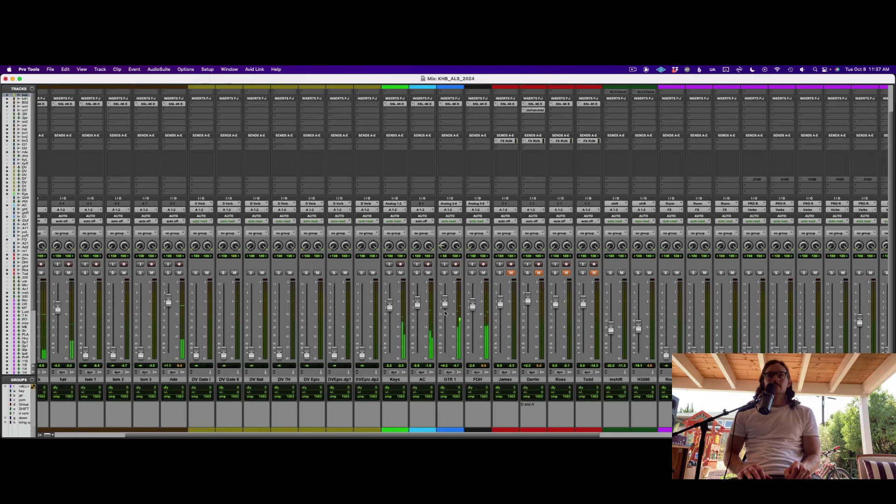
{"action": "left_click_drag", "start_coordinate": [417, 299], "coordinate": [417, 301]}
{"action": "key", "text": "super+s"}
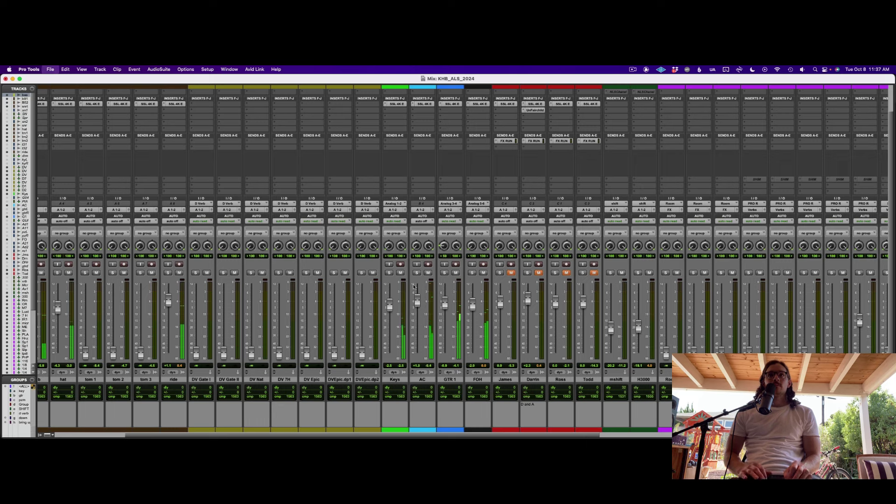
Step: Insert the Arousor compressor on the AC track and move its window over the mixer
{"action": "left_click", "coordinate": [427, 110]}
{"action": "type", "text": "arouser"}
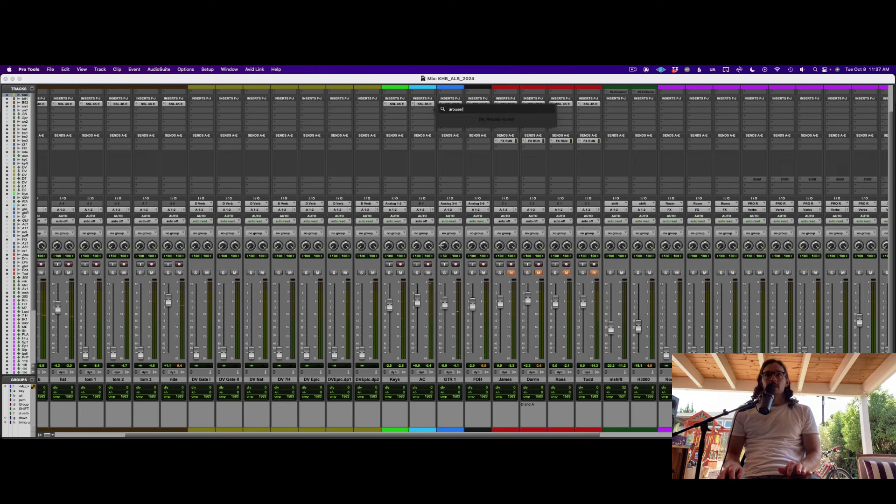
{"action": "key", "text": "BackSpace"}
{"action": "key", "text": "BackSpace"}
{"action": "key", "text": "Escape"}
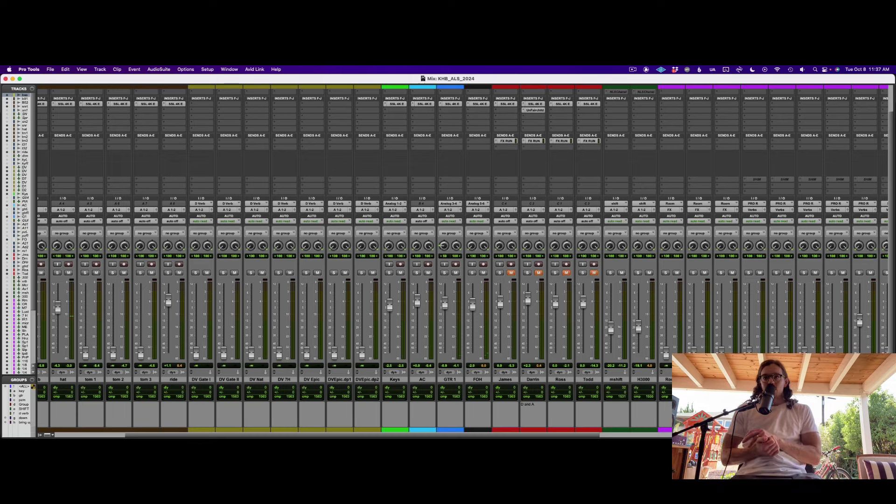
{"action": "left_click_drag", "start_coordinate": [184, 83], "coordinate": [452, 121]}
Step: Set the Arousor's attack, release and a 2:1 ratio, reduce its input and output during playback, and save the session
{"action": "left_click_drag", "start_coordinate": [451, 170], "coordinate": [451, 209]}
{"action": "left_click_drag", "start_coordinate": [415, 169], "coordinate": [418, 209]}
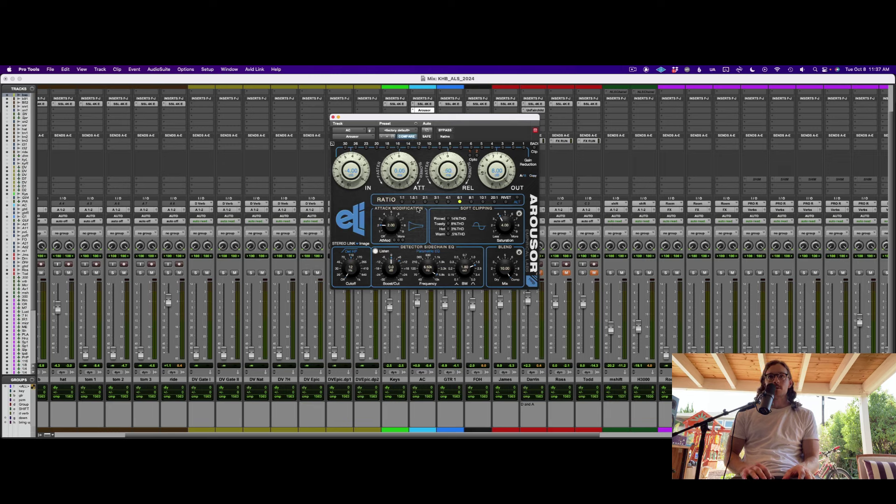
{"action": "key", "text": "space"}
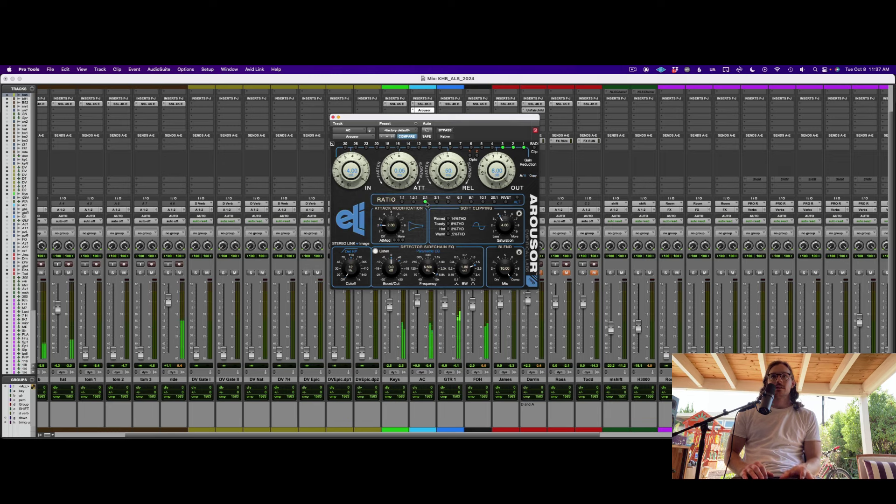
{"action": "left_click_drag", "start_coordinate": [355, 171], "coordinate": [357, 178]}
{"action": "left_click_drag", "start_coordinate": [489, 178], "coordinate": [489, 180]}
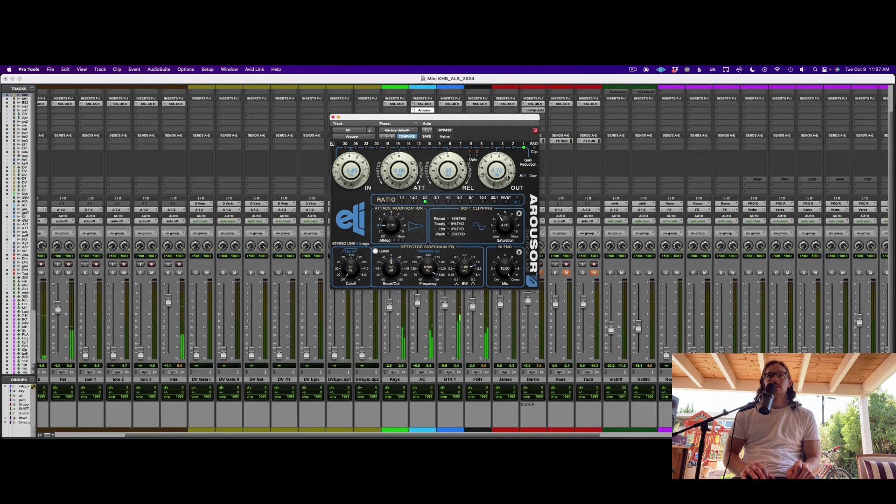
{"action": "left_click", "coordinate": [333, 117]}
{"action": "key", "text": "super+s"}
Step: Solo the Keys track, insert Ozone 11 Stabilizer after its channel strip, and set it to Cut mode
{"action": "left_click", "coordinate": [388, 273]}
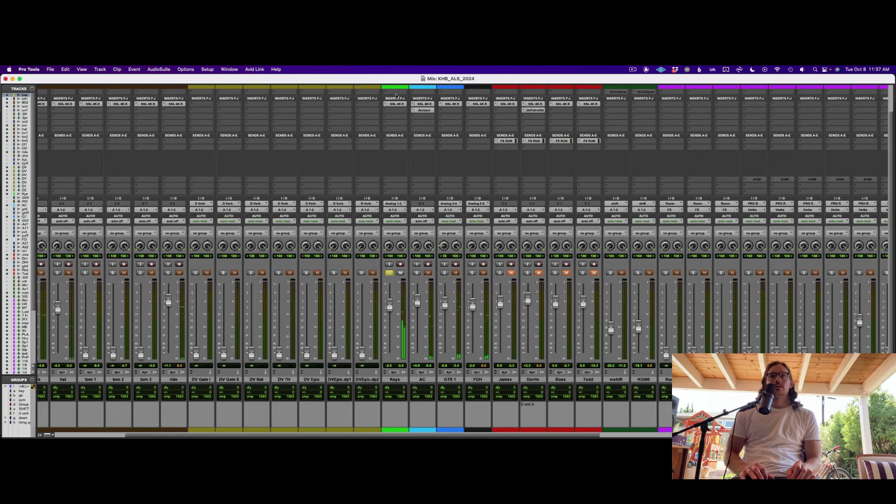
{"action": "left_click", "coordinate": [395, 112]}
{"action": "key", "text": "Escape"}
{"action": "left_click", "coordinate": [395, 113]}
{"action": "key", "text": "Escape"}
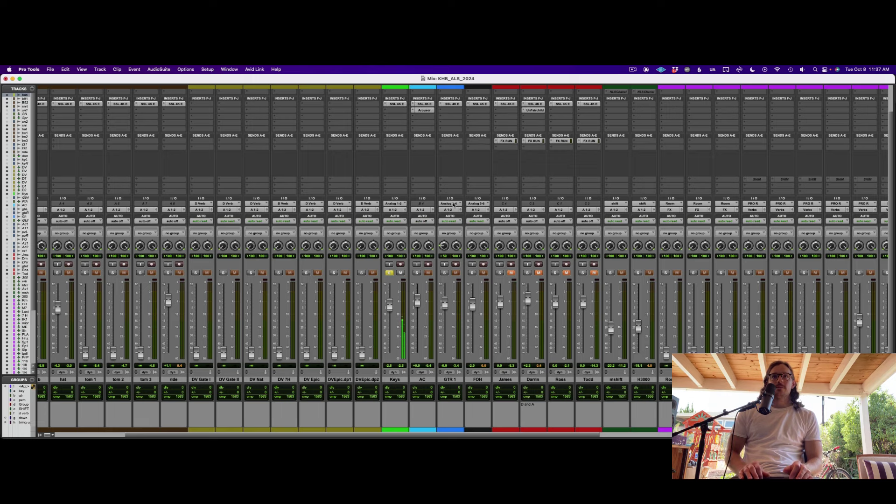
{"action": "left_click", "coordinate": [369, 193]}
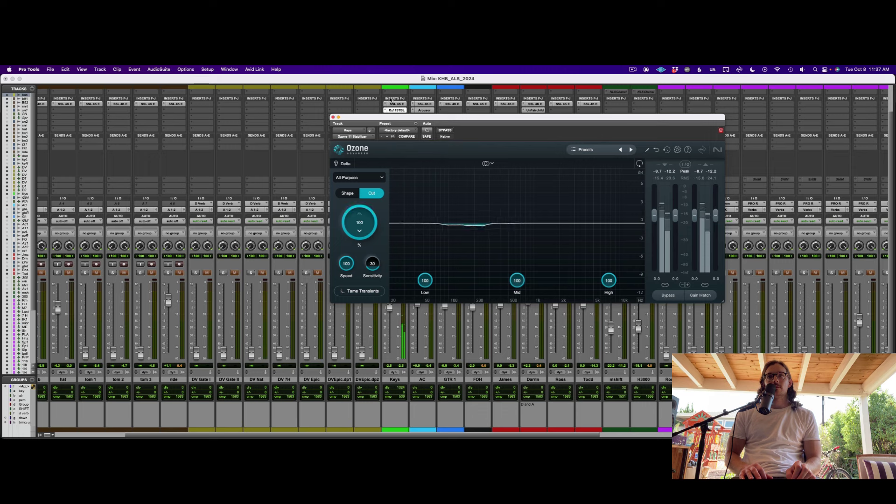
{"action": "left_click", "coordinate": [396, 110]}
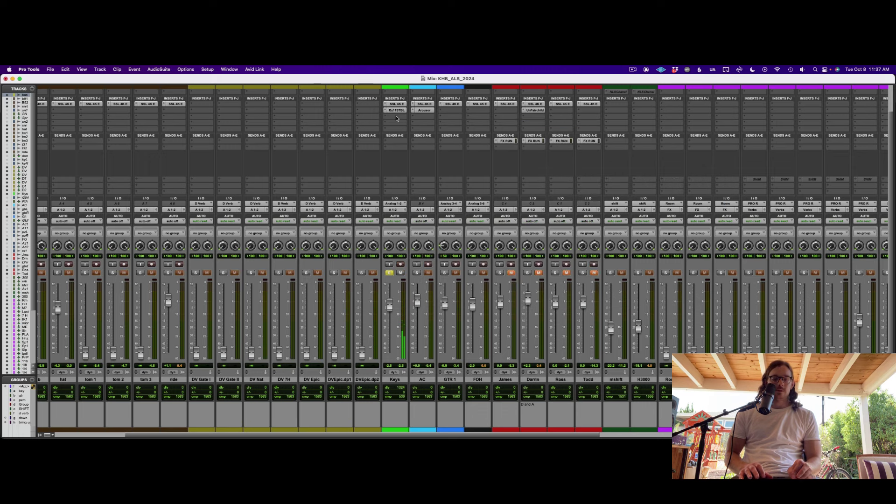
Step: Insert FabFilter Saturn 2 after the Stabilizer on the Keys track
{"action": "left_click", "coordinate": [396, 117]}
{"action": "type", "text": "satur"}
{"action": "key", "text": "Down"}
{"action": "key", "text": "Down"}
{"action": "key", "text": "Return"}
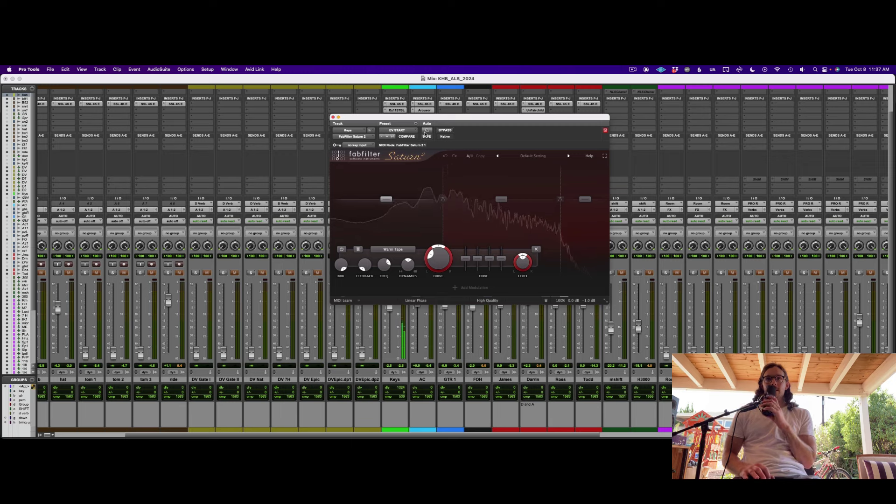
Step: Raise the drive of bands 3 and 2 in Saturn 2 on the Keys track and close the plug-in
{"action": "left_click", "coordinate": [584, 200]}
{"action": "left_click_drag", "start_coordinate": [503, 261], "coordinate": [502, 253]}
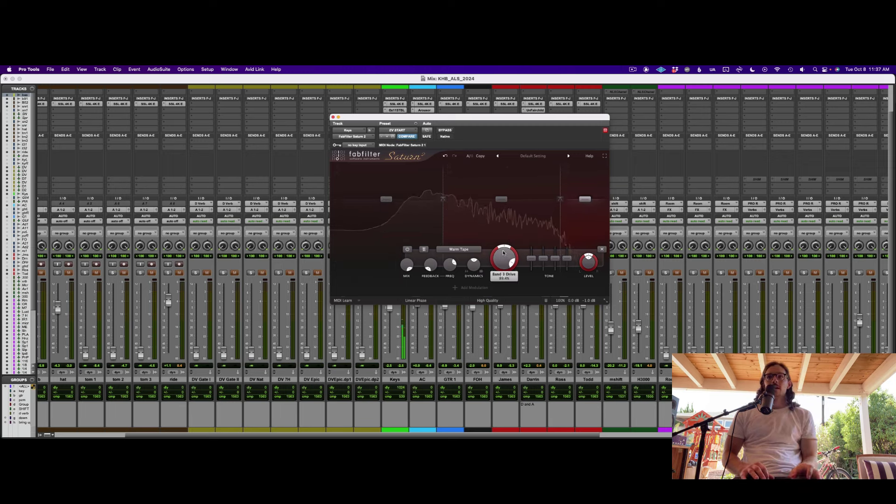
{"action": "left_click", "coordinate": [501, 199]}
{"action": "left_click_drag", "start_coordinate": [501, 268], "coordinate": [506, 224]}
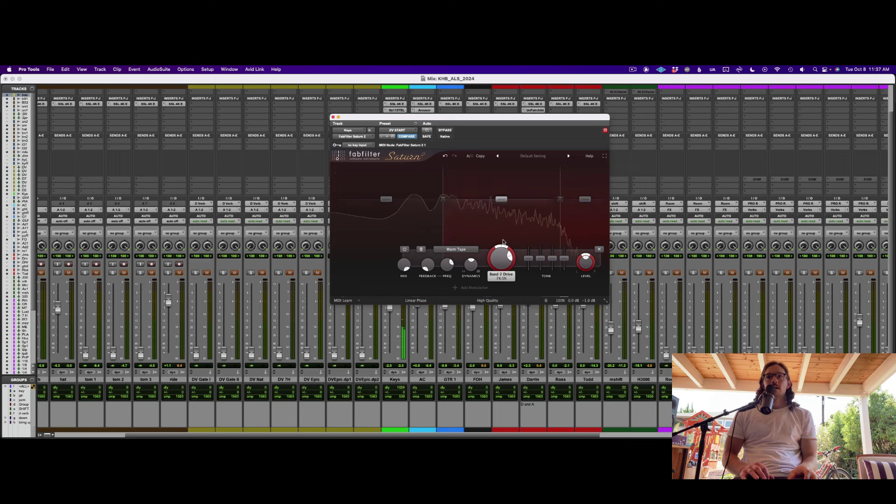
{"action": "key", "text": "super+w"}
Step: Turn off the Keys solo, adjust the Keys right pan, and lower the GTR 1 fader
{"action": "left_click", "coordinate": [389, 273]}
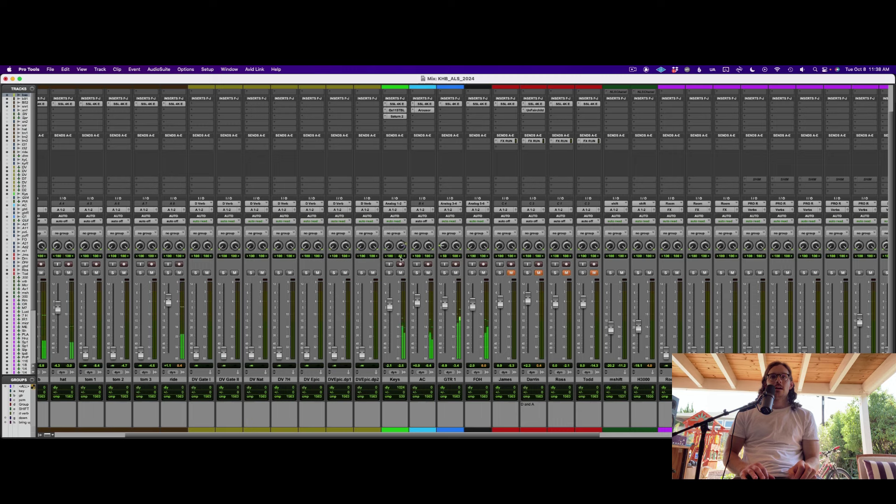
{"action": "left_click_drag", "start_coordinate": [447, 301], "coordinate": [448, 346]}
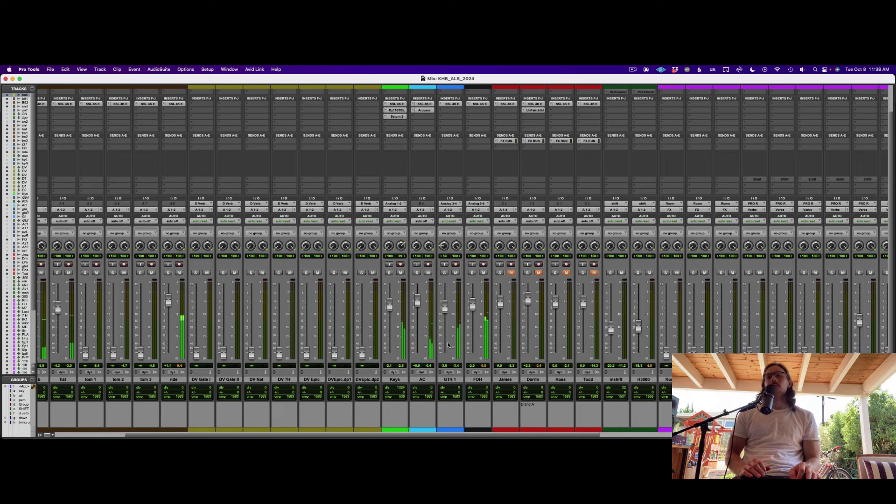
Step: Start playback and solo the beta 91 kick track
{"action": "scroll", "coordinate": [448, 344], "scroll_direction": "left", "scroll_amount": 5}
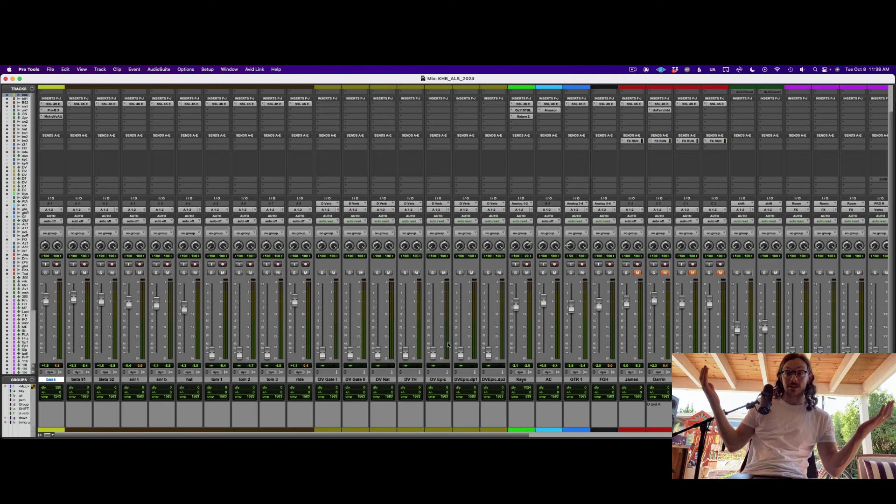
{"action": "key", "text": "space"}
{"action": "key", "text": "XF86AudioLowerVolume"}
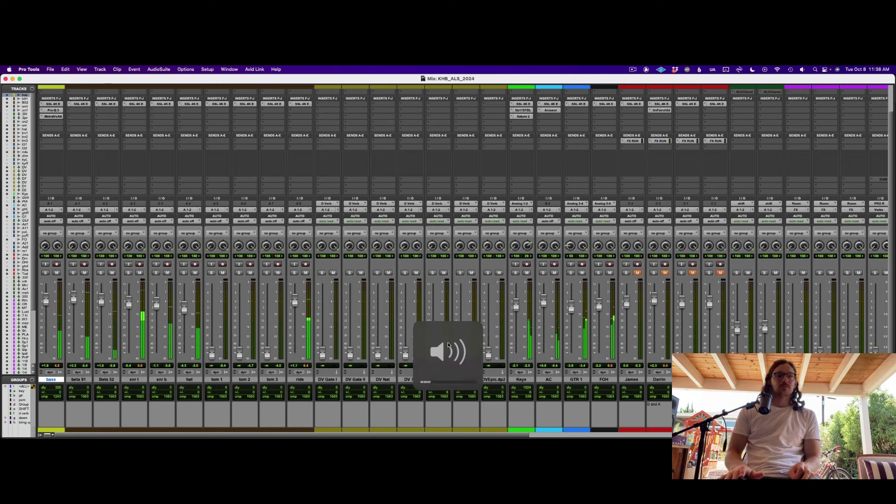
{"action": "left_click", "coordinate": [78, 380]}
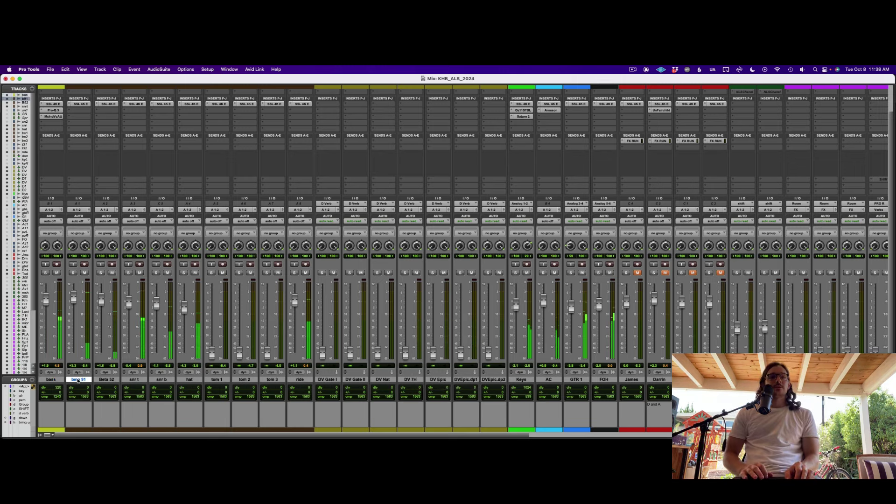
{"action": "key", "text": "shift+s"}
{"action": "key", "text": "XF86AudioRaiseVolume"}
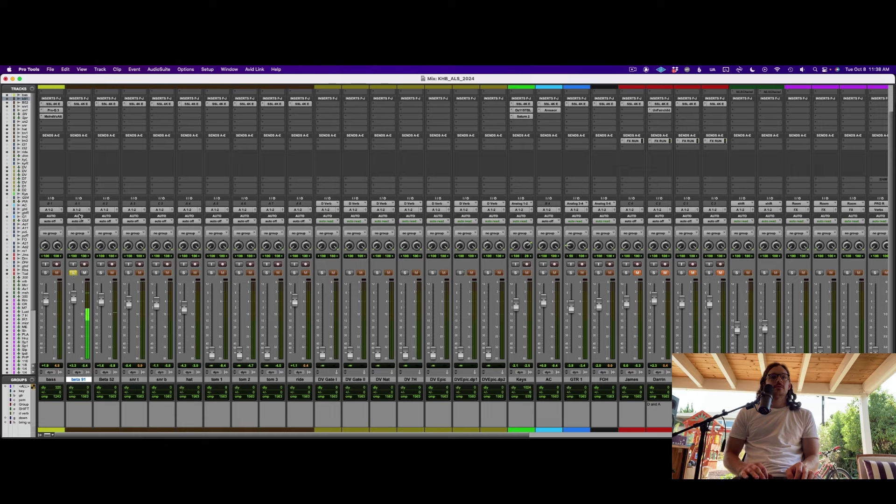
Step: Insert FabFilter Pro-Q 3 on beta 91 with a narrow upper-mid cut and a low-mid cut, followed by the Omega Transformer TWK
{"action": "left_click", "coordinate": [81, 111]}
{"action": "left_click", "coordinate": [101, 99]}
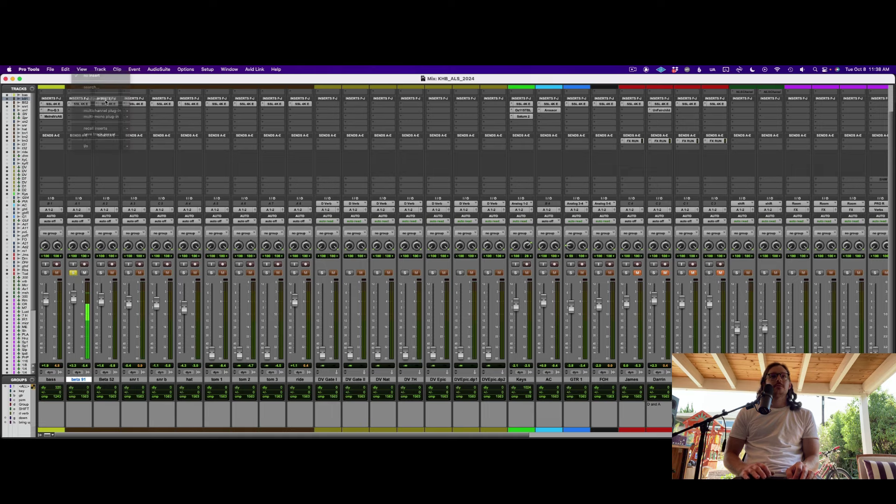
{"action": "left_click_drag", "start_coordinate": [560, 233], "coordinate": [591, 195]}
{"action": "left_click_drag", "start_coordinate": [591, 153], "coordinate": [591, 249]}
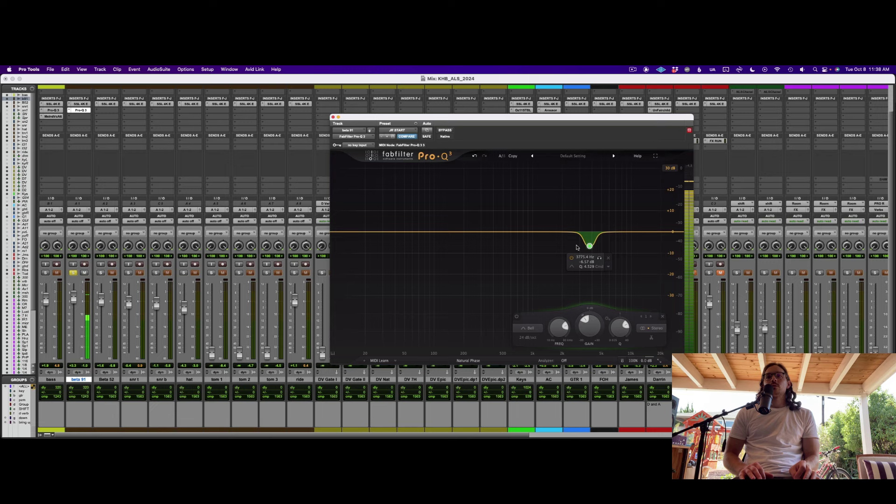
{"action": "mouse_move", "coordinate": [472, 233]}
{"action": "left_mouse_down"}
{"action": "mouse_move", "coordinate": [464, 203]}
{"action": "mouse_move", "coordinate": [450, 202]}
{"action": "mouse_move", "coordinate": [456, 241]}
{"action": "left_mouse_up"}
{"action": "key", "text": "super+w"}
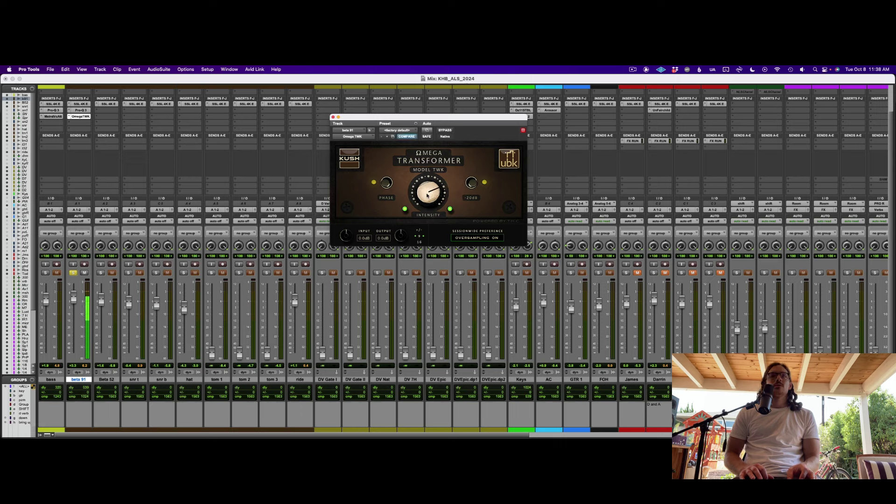
{"action": "key", "text": "super+w"}
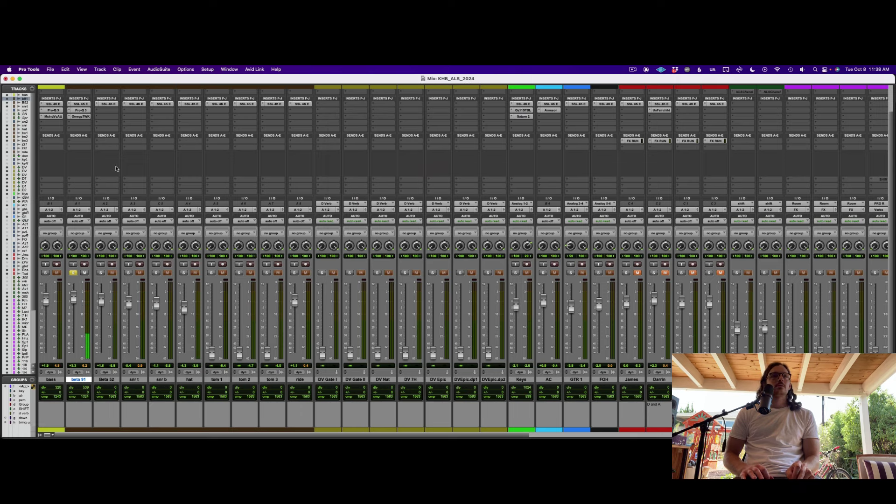
Step: Duplicate the beta 91 track once and make the SSL 4K E, Pro-Q 3 and Omega TWK inserts on the copy inactive
{"action": "left_click", "coordinate": [84, 124]}
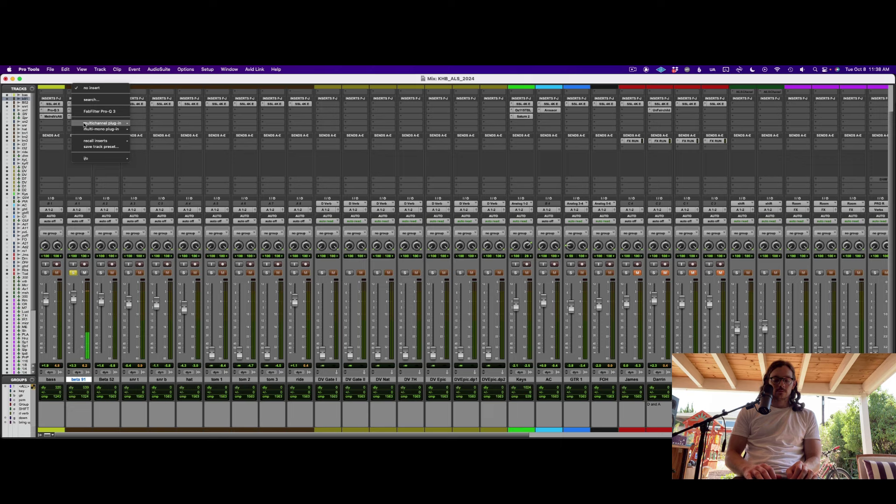
{"action": "key", "text": "Escape"}
{"action": "key", "text": "alt+shift+d"}
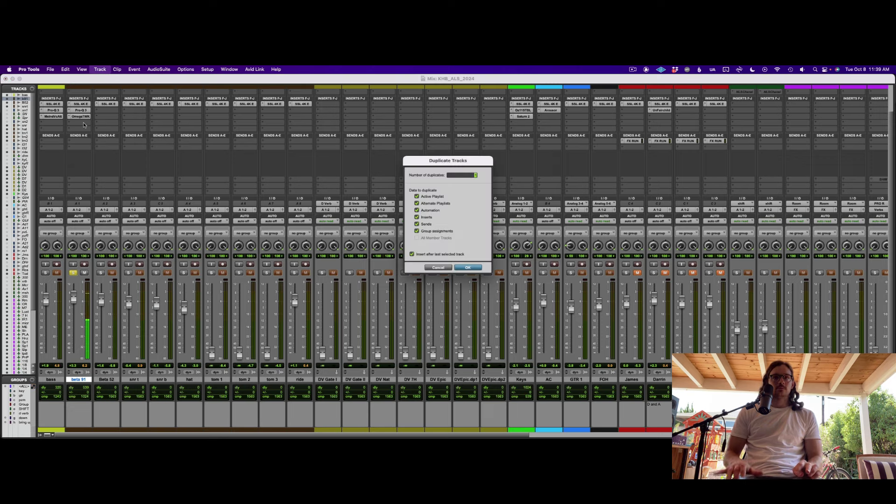
{"action": "key", "text": "Return"}
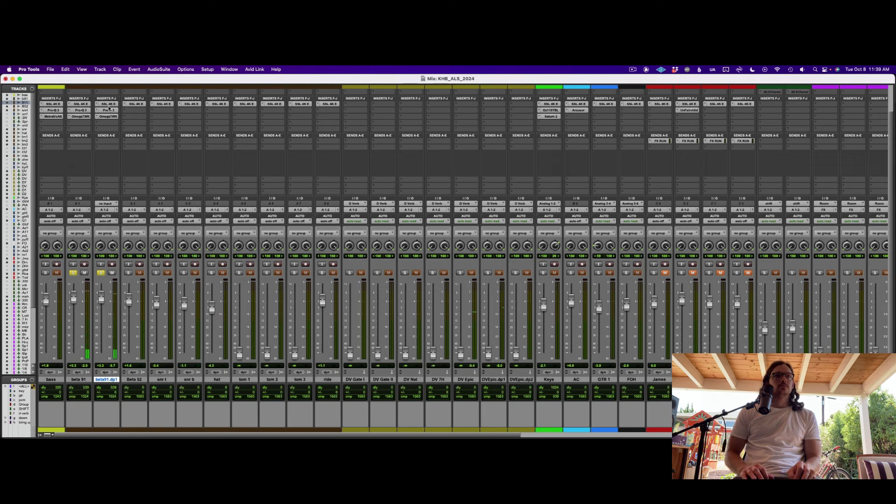
{"action": "left_click", "coordinate": [110, 112], "text": "ctrl+super"}
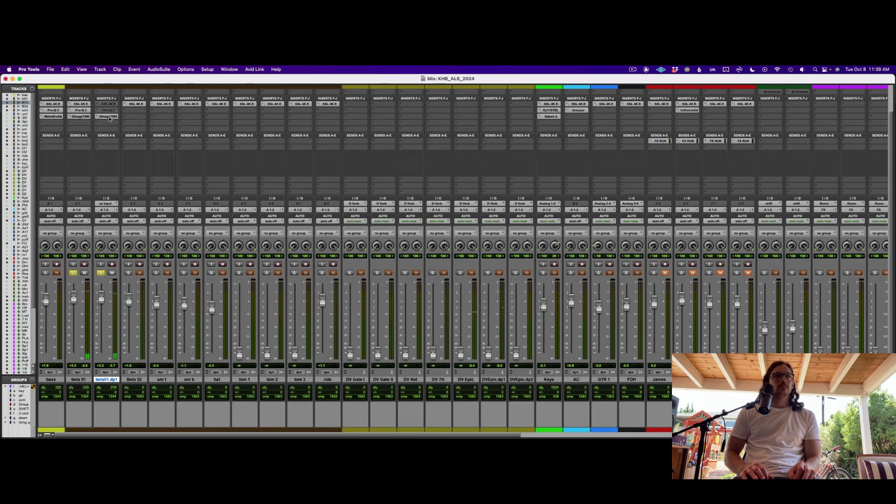
Step: Insert Subloom on the beta91.dp1 track, mute its kick section and raise the trigger threshold slightly
{"action": "left_click", "coordinate": [106, 123]}
{"action": "key", "text": "Return"}
{"action": "key", "text": "XF86AudioLowerVolume"}
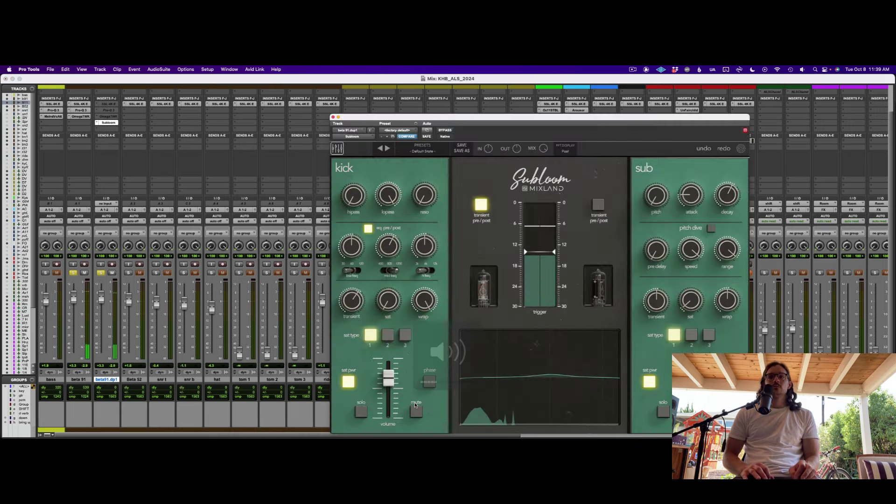
{"action": "left_click", "coordinate": [416, 411]}
{"action": "left_click_drag", "start_coordinate": [550, 255], "coordinate": [550, 249]}
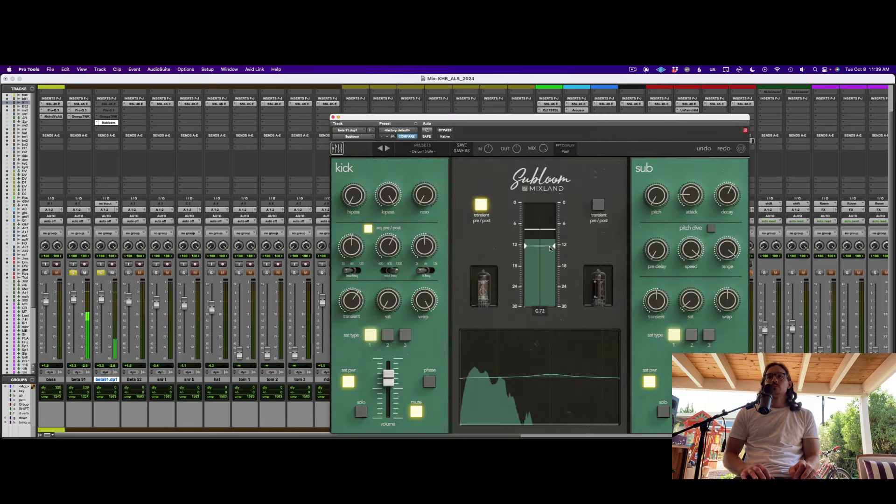
Step: Adjust Subloom's sub saturation and pitch, shorten its decay to about 43 ms, and close the plug-in
{"action": "left_click_drag", "start_coordinate": [690, 300], "coordinate": [690, 307]}
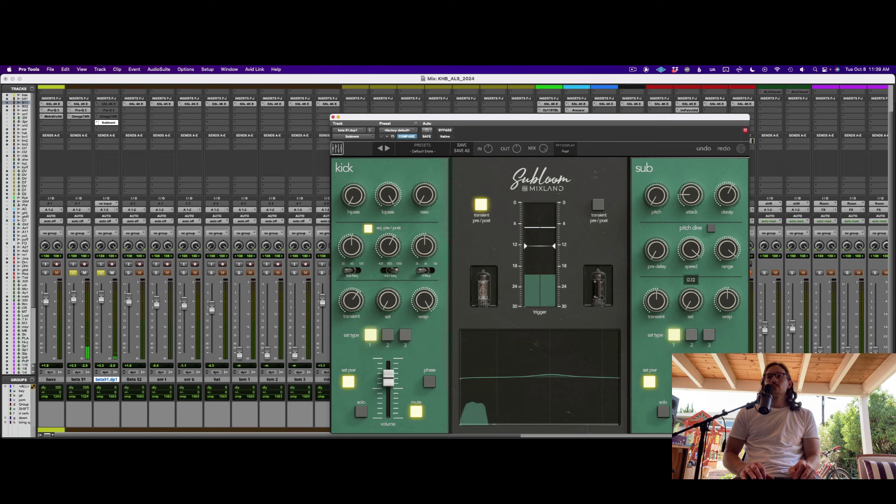
{"action": "mouse_move", "coordinate": [659, 194]}
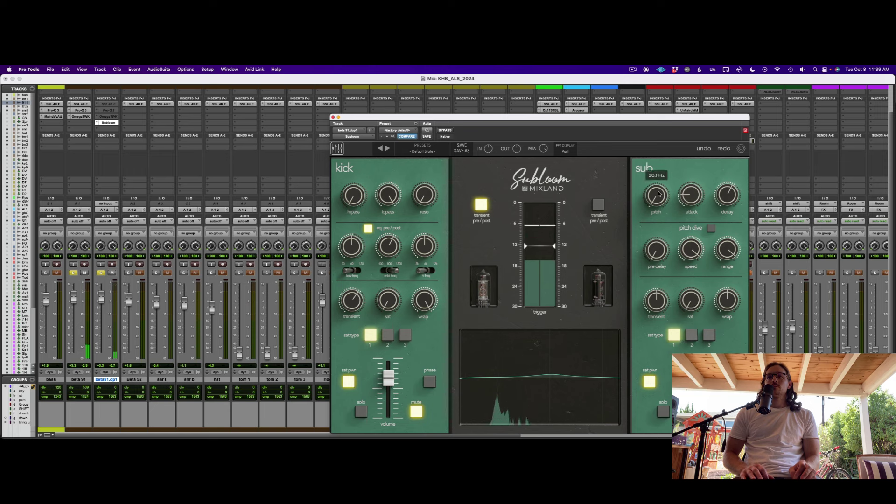
{"action": "mouse_move", "coordinate": [725, 210]}
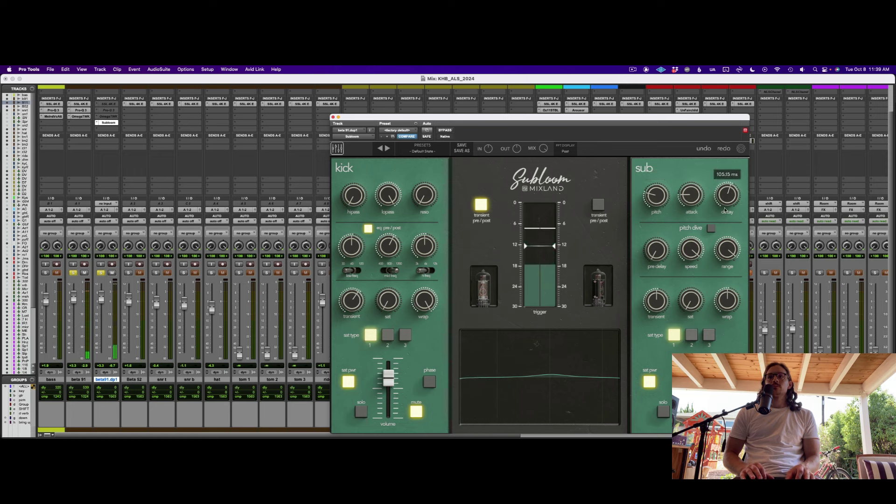
{"action": "mouse_move", "coordinate": [692, 334]}
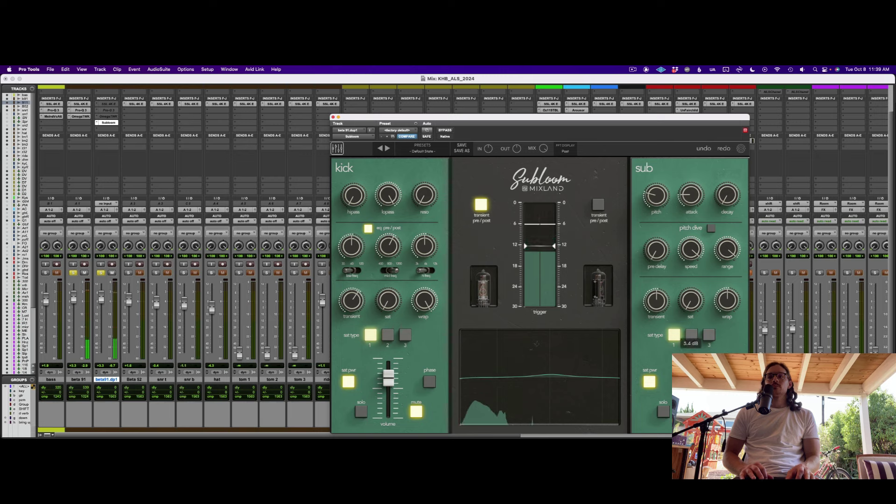
{"action": "left_click_drag", "start_coordinate": [730, 197], "coordinate": [731, 202]}
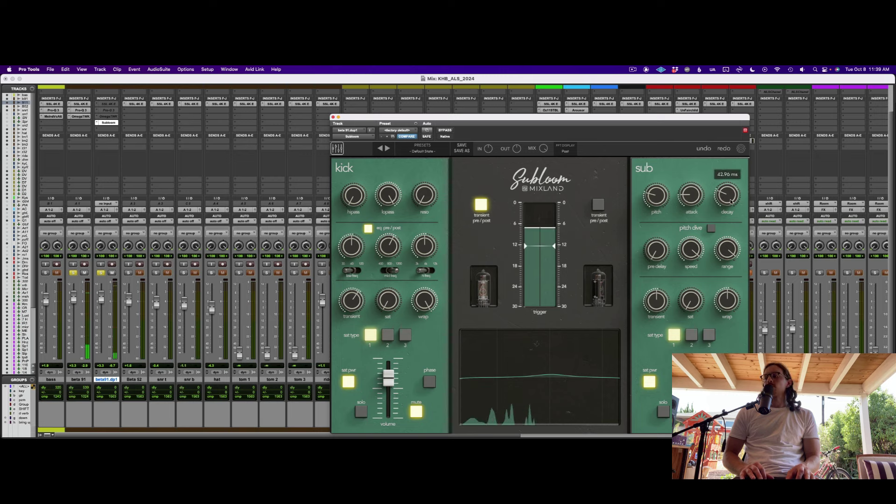
{"action": "left_click_drag", "start_coordinate": [659, 193], "coordinate": [660, 196]}
{"action": "left_click", "coordinate": [333, 118]}
Step: Lower the beta91.dp1 fader to about -2.8 dB and shorten Subloom's sub decay further
{"action": "left_click_drag", "start_coordinate": [101, 365], "coordinate": [101, 382]}
{"action": "mouse_move", "coordinate": [101, 307]}
{"action": "left_mouse_down"}
{"action": "mouse_move", "coordinate": [100, 354]}
{"action": "mouse_move", "coordinate": [103, 302]}
{"action": "left_mouse_up"}
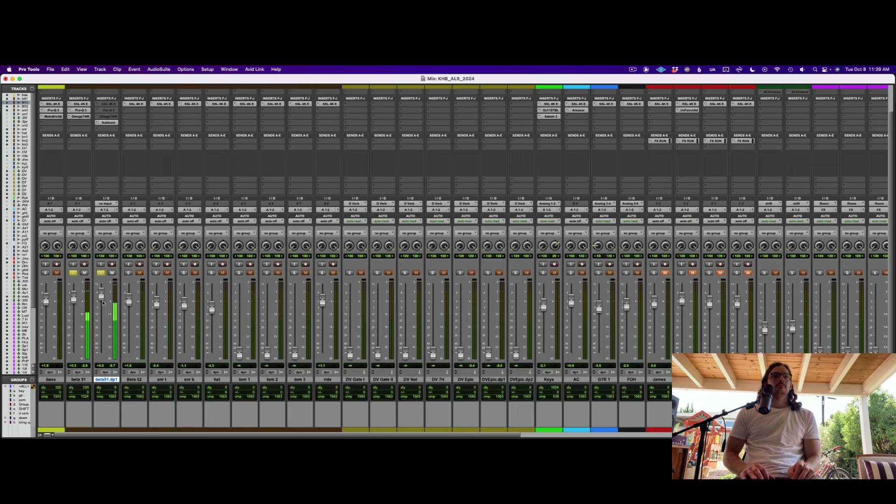
{"action": "left_click", "coordinate": [109, 122]}
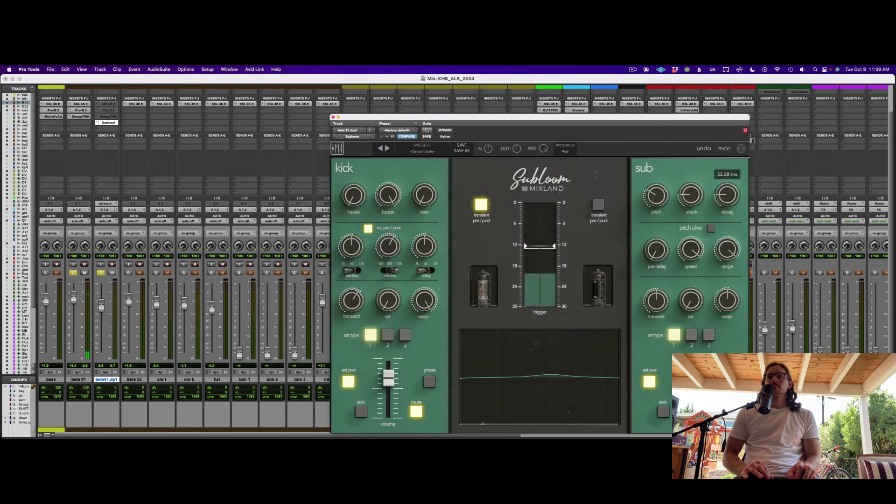
{"action": "left_click_drag", "start_coordinate": [727, 195], "coordinate": [727, 198]}
{"action": "left_click", "coordinate": [333, 118]}
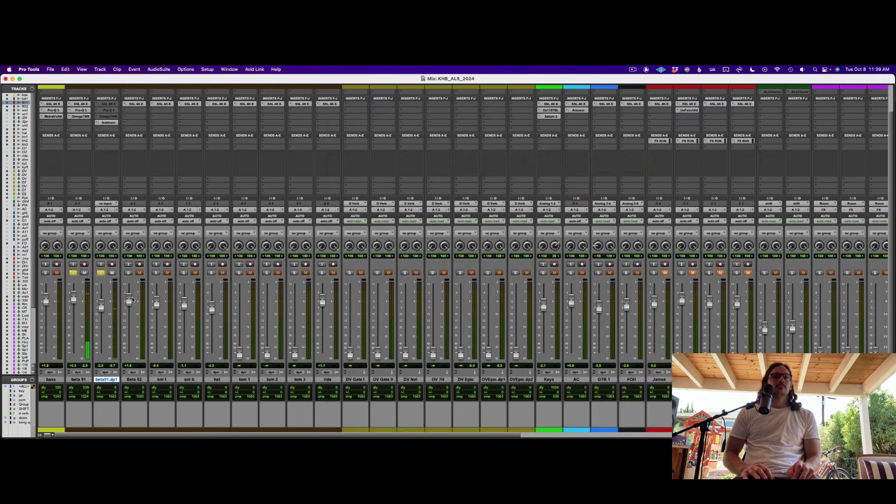
Step: Insert Eventide SplitEQ on beta 91 and cut only the transient part of band 5 by 7.4 dB at 3.8 kHz
{"action": "left_click", "coordinate": [83, 112]}
{"action": "key", "text": "super+w"}
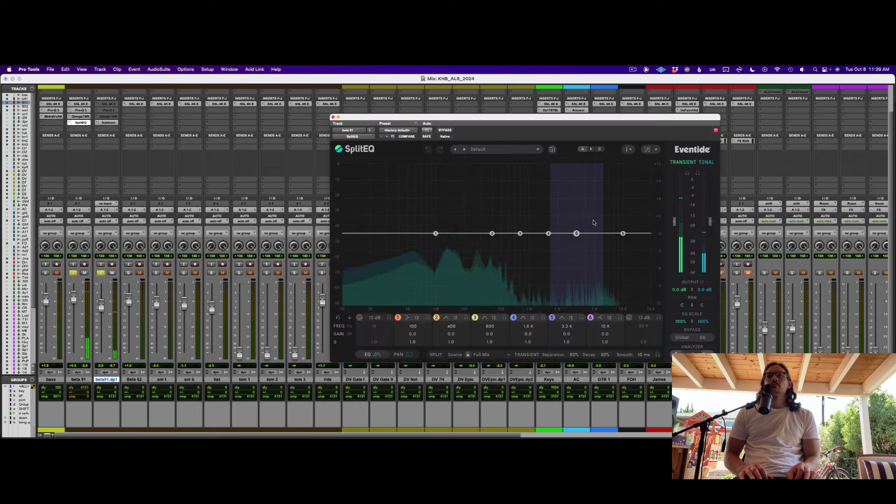
{"action": "left_click_drag", "start_coordinate": [577, 228], "coordinate": [585, 176]}
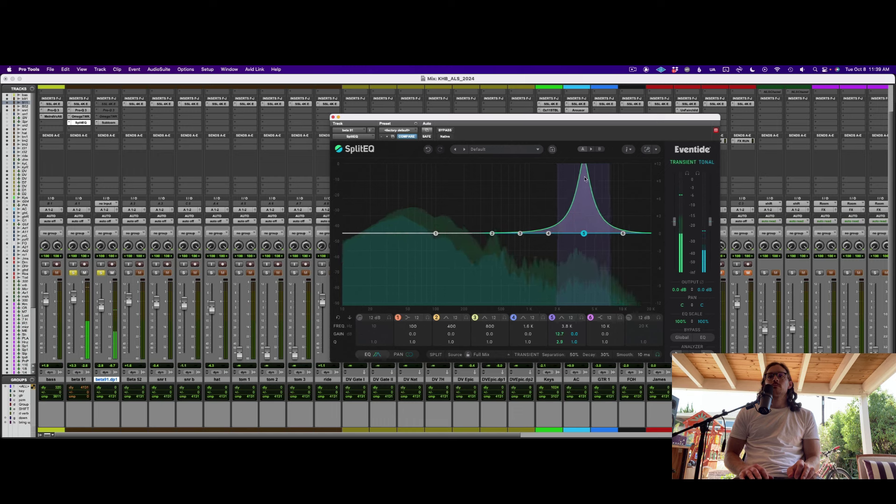
{"action": "left_click", "coordinate": [557, 336], "text": "alt"}
{"action": "left_click_drag", "start_coordinate": [556, 335], "coordinate": [555, 345]}
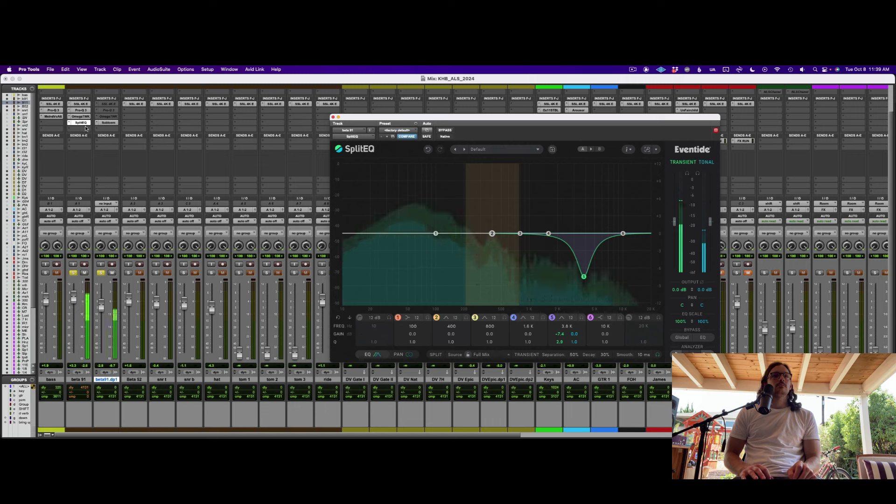
Step: Insert Spectre on beta 91, raise its high shelf by about 2.3 dB and its middle band by about 6 dB, and close it
{"action": "left_click", "coordinate": [82, 130]}
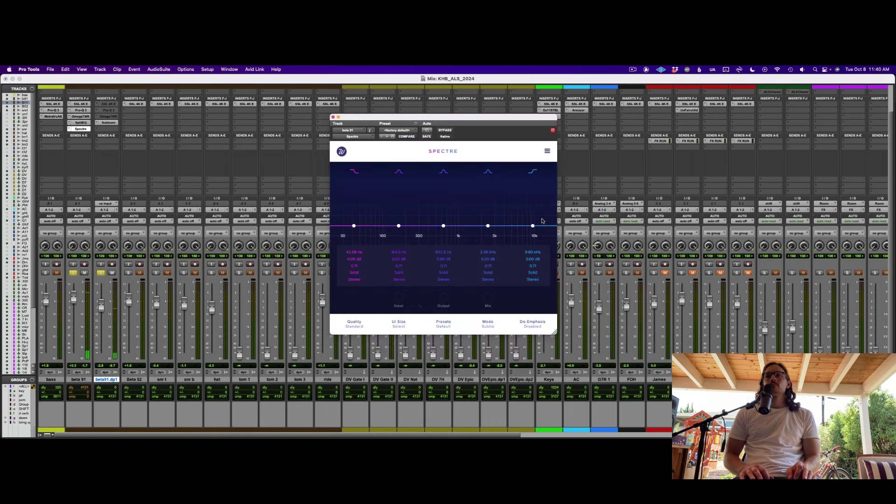
{"action": "left_click_drag", "start_coordinate": [536, 225], "coordinate": [516, 217]}
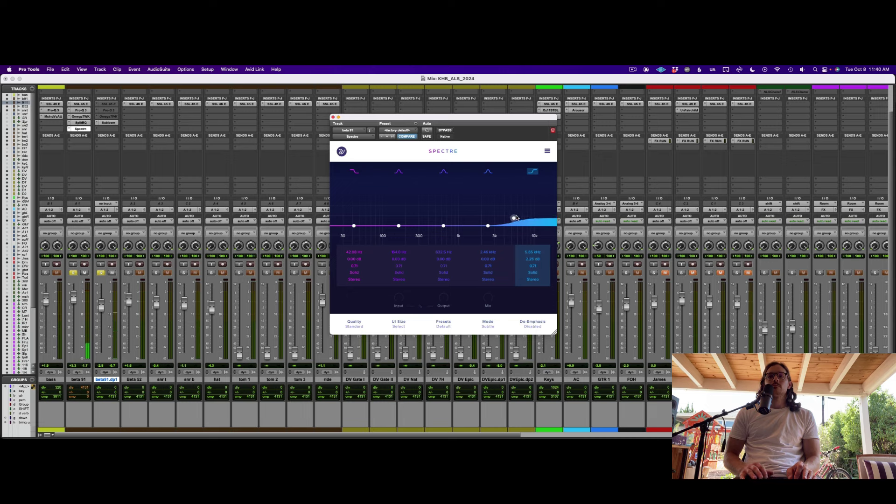
{"action": "left_click_drag", "start_coordinate": [443, 225], "coordinate": [465, 206]}
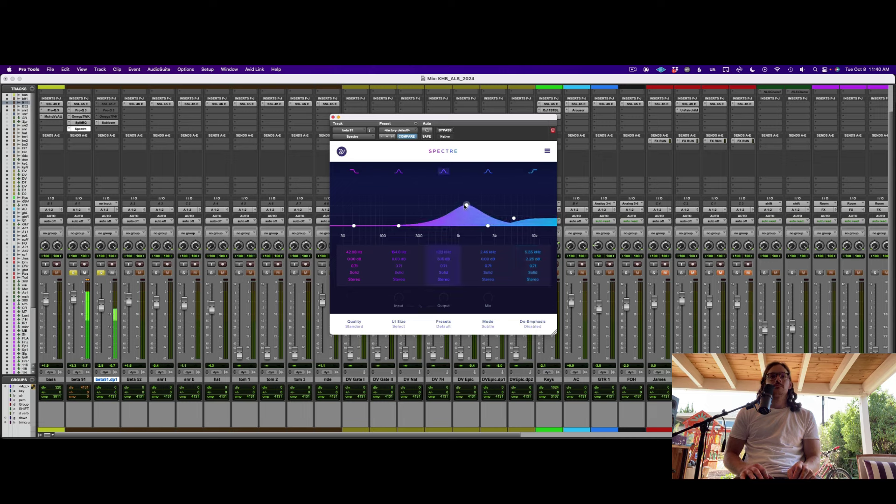
{"action": "key", "text": "super+w"}
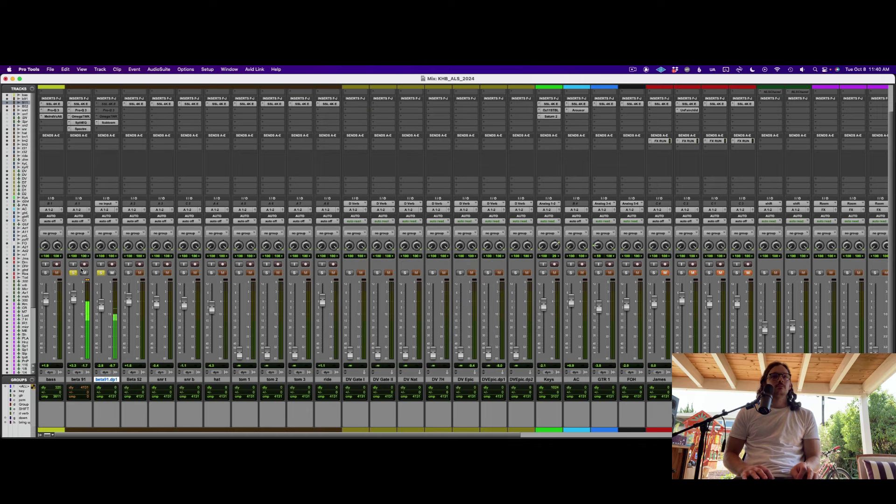
Step: Turn off the beta 91 and beta91.dp1 solos and nudge the kick fader balance within the full mix
{"action": "left_click", "coordinate": [73, 274]}
{"action": "key", "text": "XF86AudioLowerVolume"}
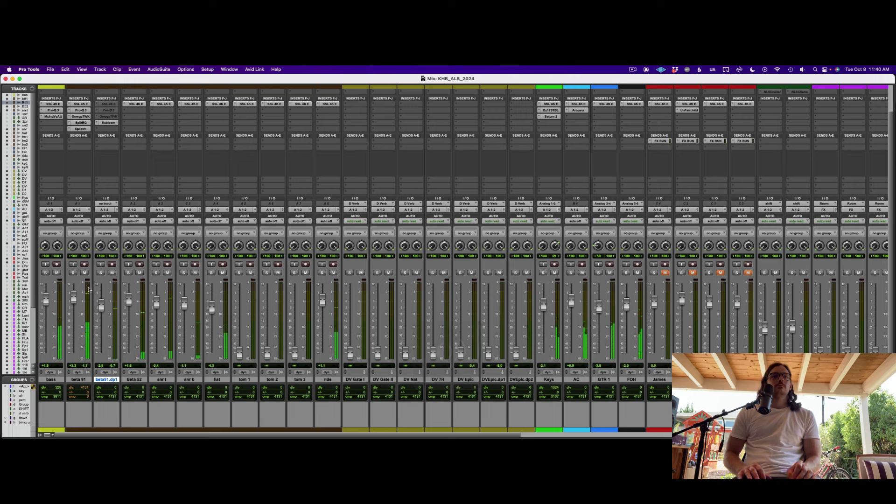
{"action": "key", "text": "XF86AudioLowerVolume"}
{"action": "left_click_drag", "start_coordinate": [75, 300], "coordinate": [75, 298]}
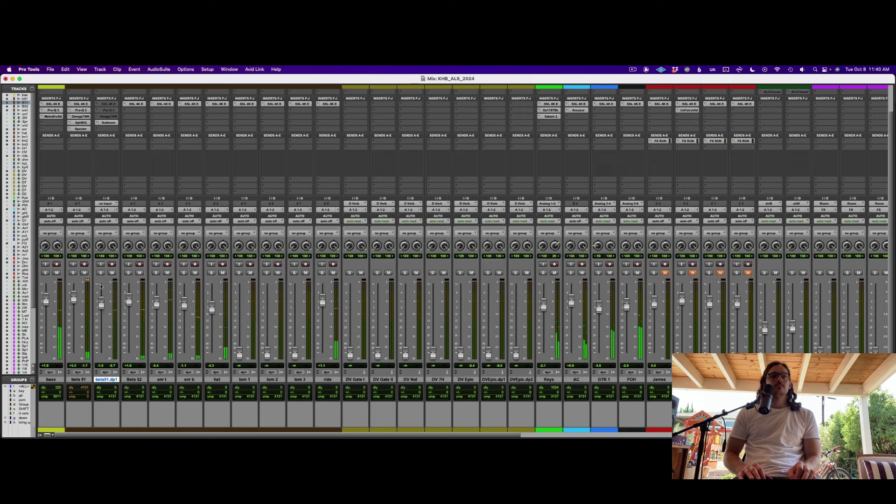
{"action": "key", "text": "XF86AudioRaiseVolume"}
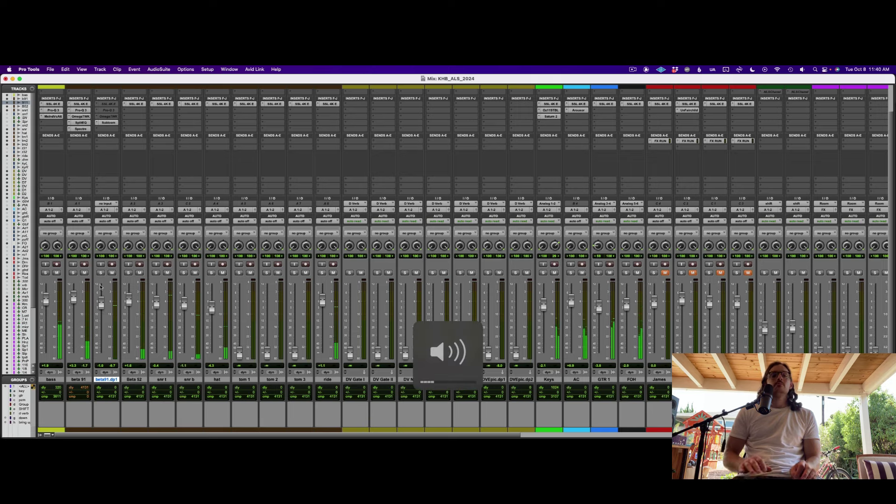
Step: Change the solo mode to allow several solos at once, and solo beta 91, beta91.dp1 and Beta 52 together
{"action": "left_click", "coordinate": [128, 273]}
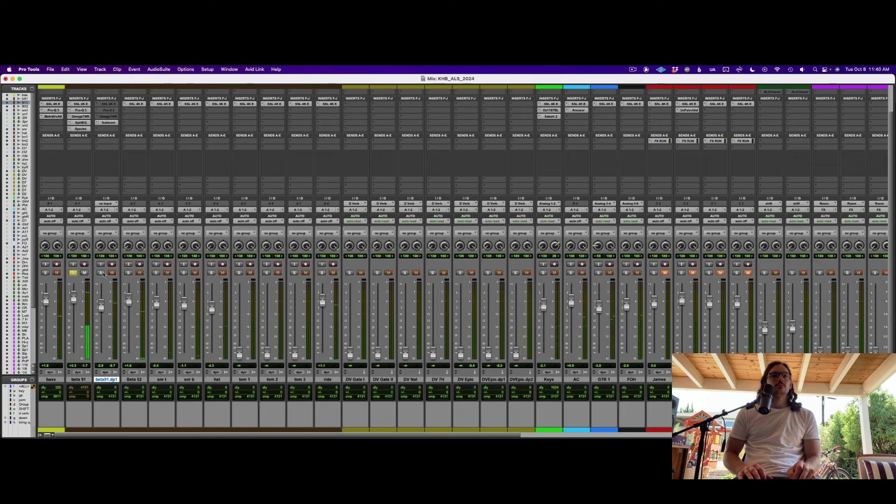
{"action": "left_click", "coordinate": [176, 70]}
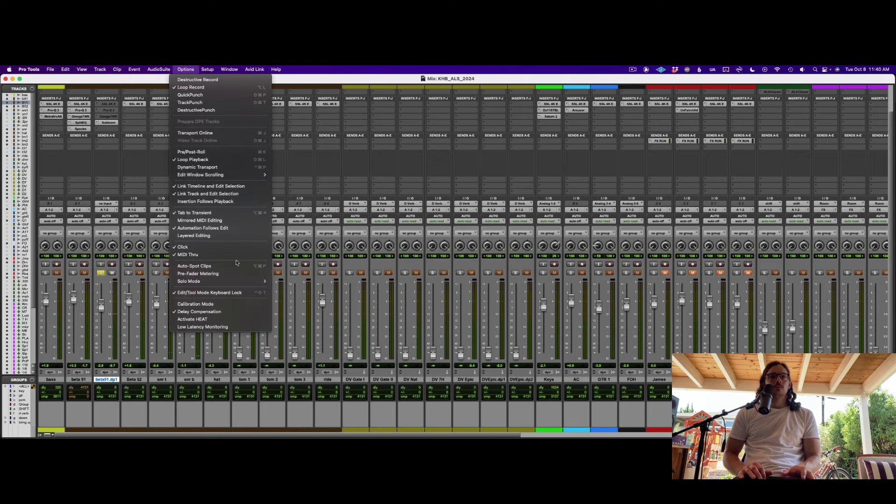
{"action": "left_click", "coordinate": [308, 308]}
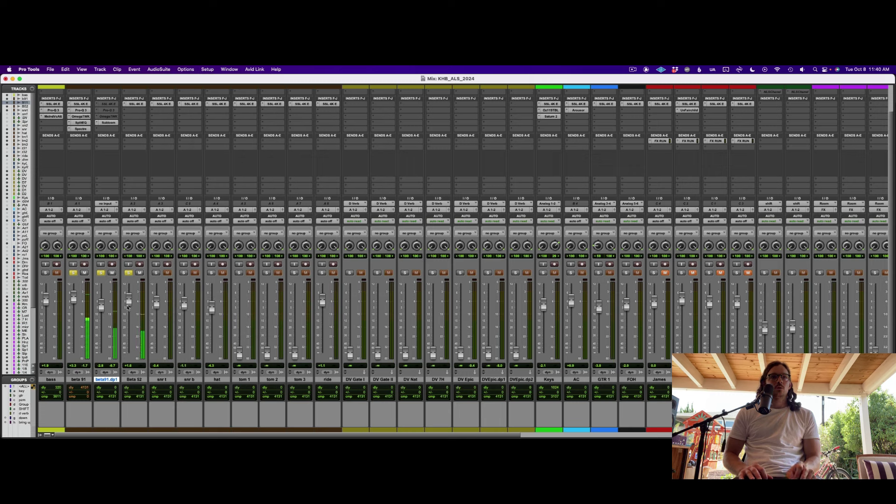
Step: Raise the Beta 52 fader to about +6.3 dB and replace the track's SSL 4K E strip with the Trim plug-in
{"action": "left_click_drag", "start_coordinate": [132, 295], "coordinate": [132, 299]}
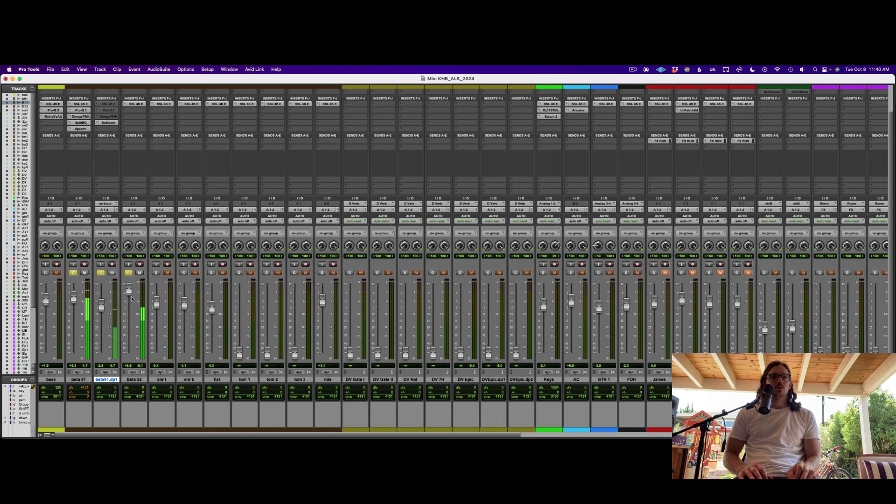
{"action": "left_click", "coordinate": [134, 105]}
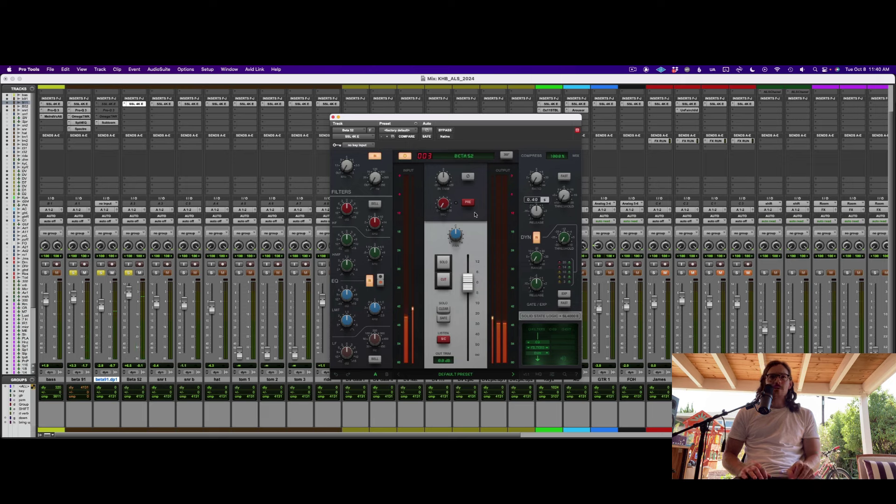
{"action": "key", "text": "super+w"}
{"action": "left_click", "coordinate": [123, 105]}
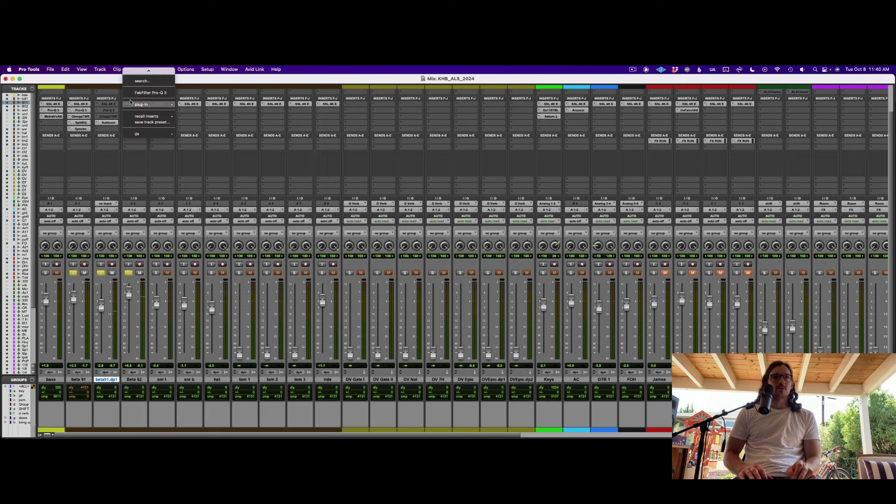
{"action": "left_click", "coordinate": [157, 93]}
{"action": "left_click", "coordinate": [134, 103]}
{"action": "type", "text": "trim"}
{"action": "key", "text": "Return"}
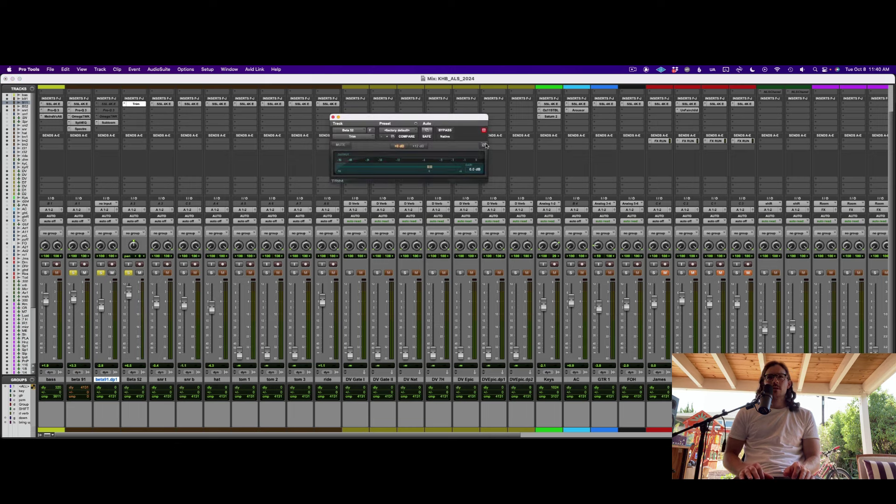
Step: Invert Beta 52's polarity in Trim while comparing low and high fader levels, and mute the track
{"action": "key", "text": "space"}
{"action": "left_click_drag", "start_coordinate": [132, 293], "coordinate": [131, 348]}
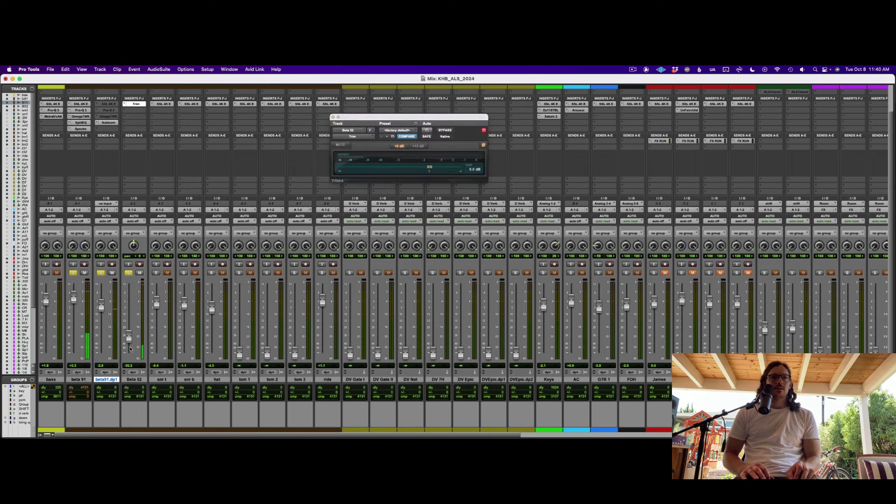
{"action": "left_click_drag", "start_coordinate": [135, 312], "coordinate": [137, 295]}
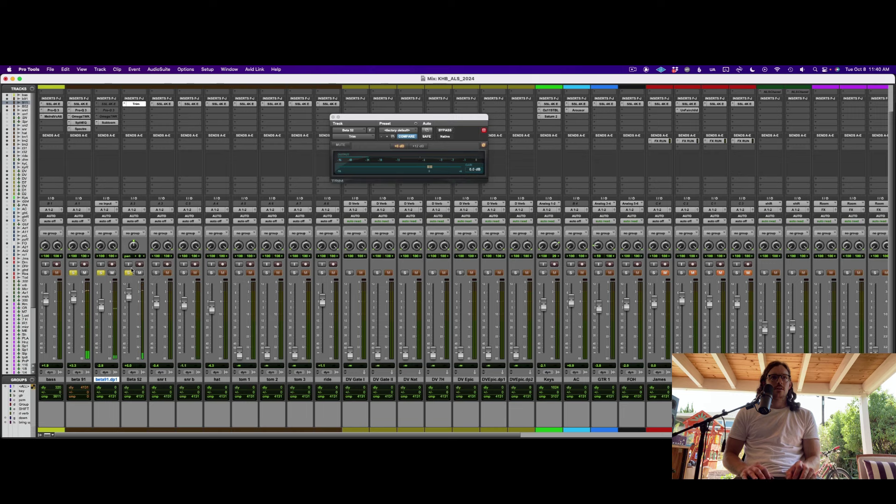
{"action": "left_click", "coordinate": [138, 273]}
{"action": "key", "text": "ctrl+alt+super+w"}
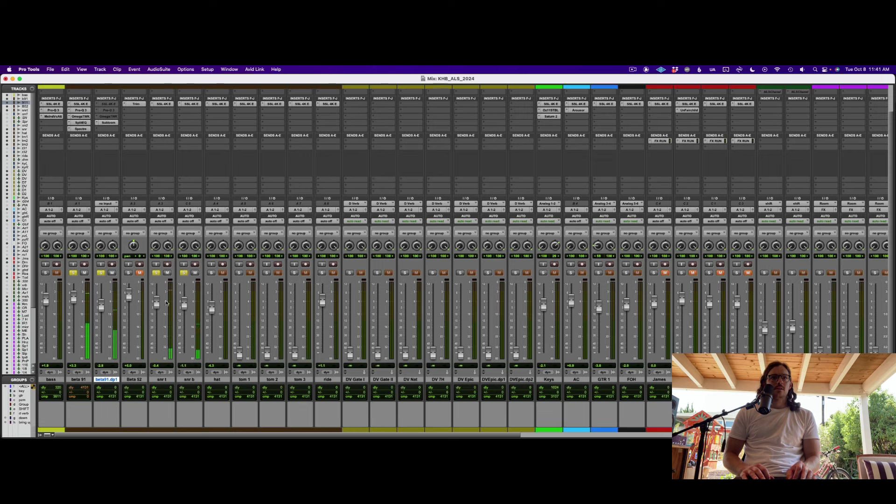
Step: Insert the mono FabFilter Pro-G gate on snr t below its SSL 4K E strip
{"action": "left_click", "coordinate": [163, 110]}
{"action": "type", "text": "fabf"}
{"action": "key", "text": "Down"}
{"action": "key", "text": "Down"}
{"action": "key", "text": "Down"}
{"action": "key", "text": "Down"}
{"action": "key", "text": "Down"}
{"action": "key", "text": "Down"}
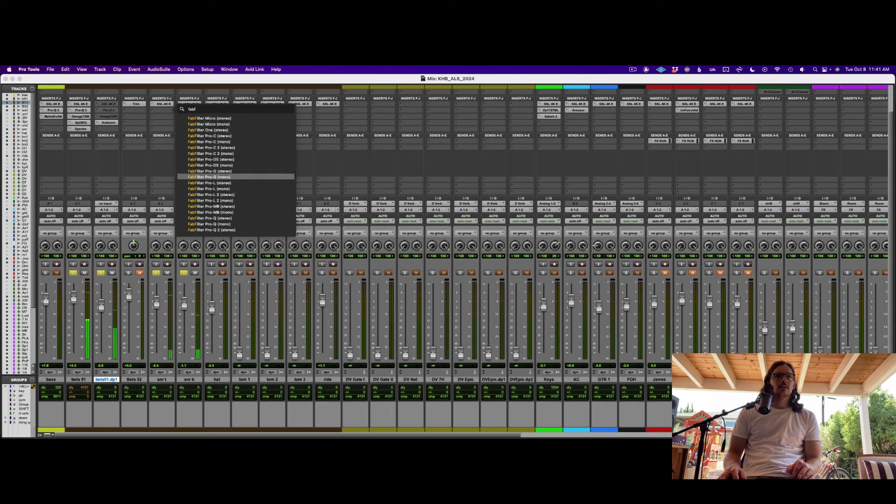
{"action": "key", "text": "Return"}
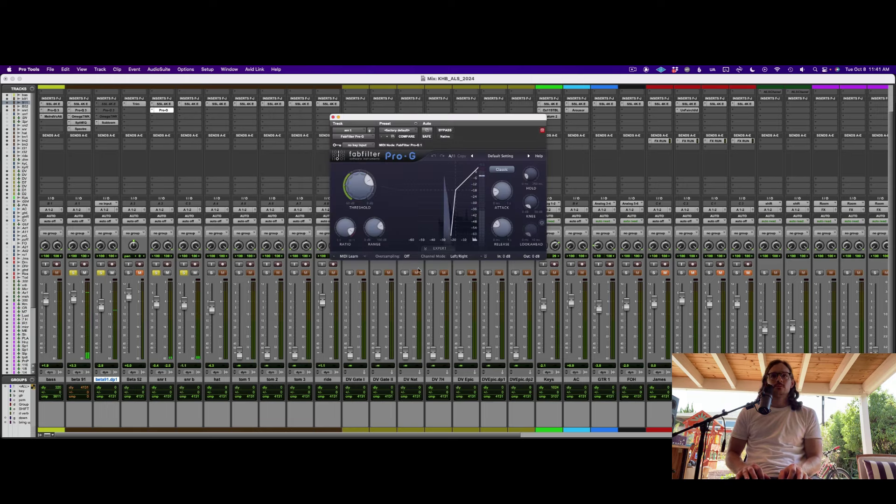
Step: Turn off the snr b solo and tune the snr t gate's release and range, with a threshold of about -22 dB
{"action": "left_click", "coordinate": [184, 273]}
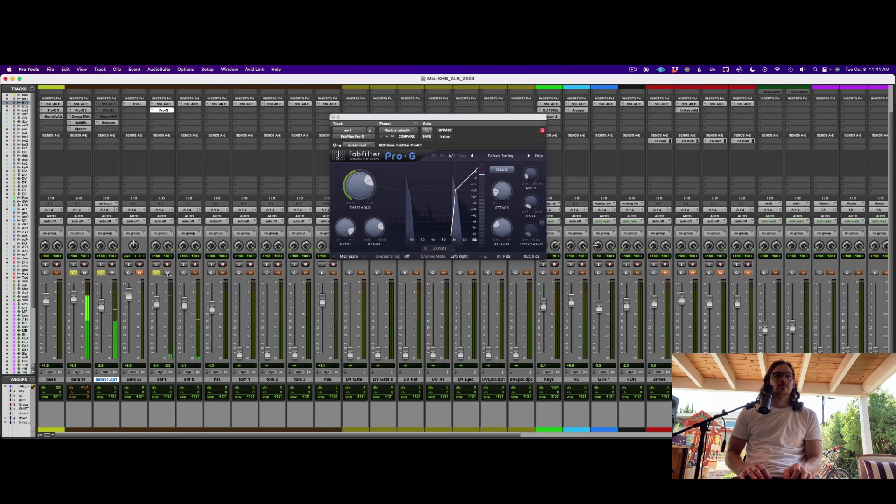
{"action": "left_click_drag", "start_coordinate": [501, 193], "coordinate": [502, 221]}
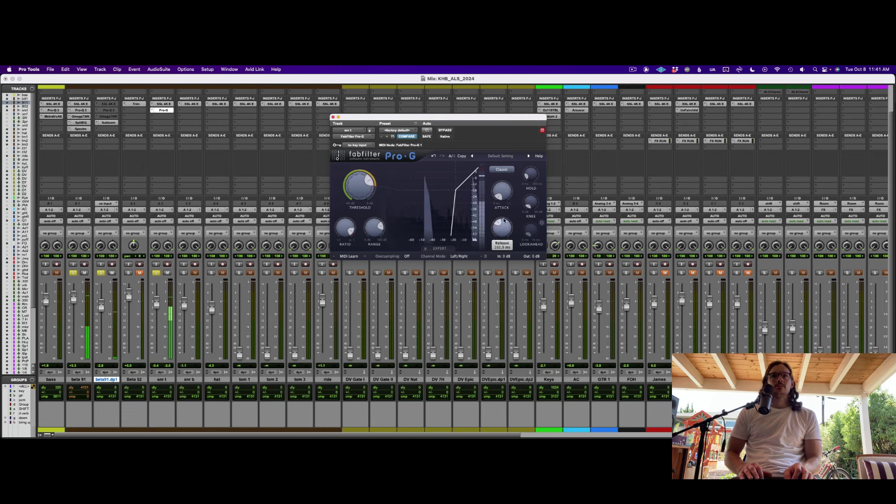
{"action": "left_click_drag", "start_coordinate": [362, 196], "coordinate": [364, 193]}
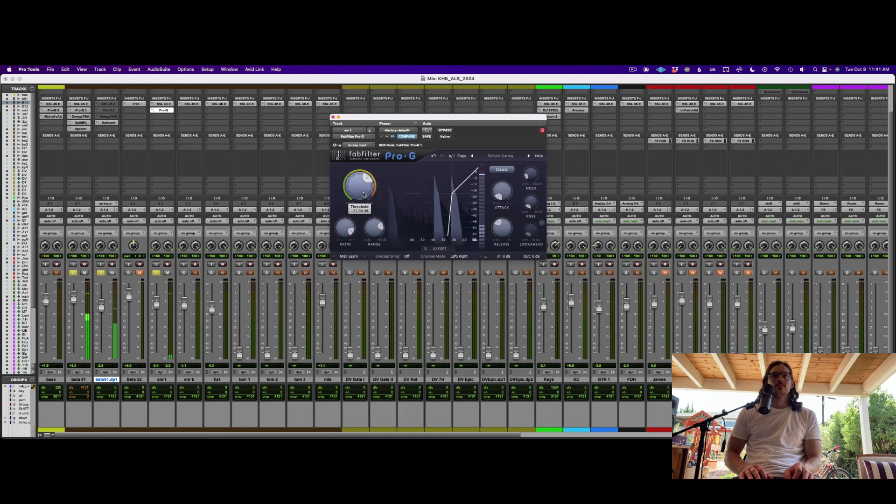
{"action": "left_click_drag", "start_coordinate": [374, 227], "coordinate": [379, 255]}
Step: Insert FabFilter Saturn 2 after the gate on snr t and close its window
{"action": "left_click", "coordinate": [164, 116]}
{"action": "type", "text": "sat"}
{"action": "key", "text": "Down"}
{"action": "key", "text": "Return"}
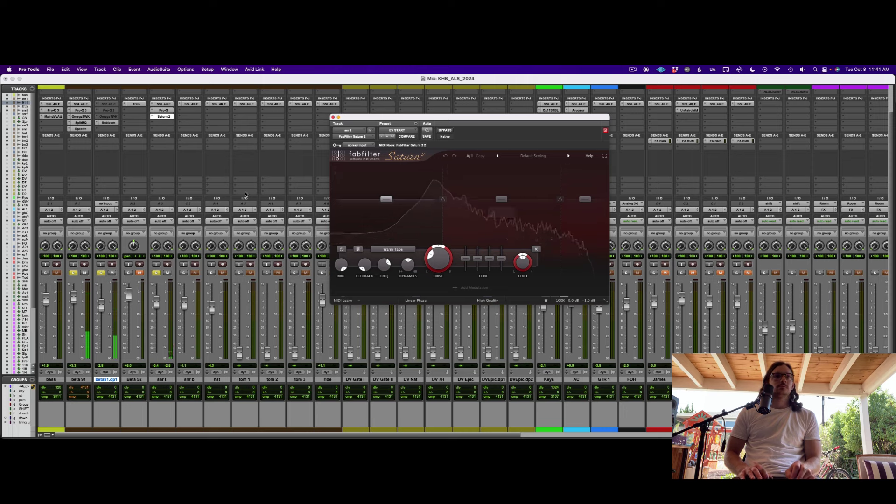
{"action": "key", "text": "super+w"}
Step: Solo snr t, insert the kHs Transient Shaper after Saturn 2, and raise its attack and sustain moderately
{"action": "left_click", "coordinate": [156, 273]}
{"action": "left_click", "coordinate": [165, 124]}
{"action": "type", "text": "kh trans"}
{"action": "key", "text": "Return"}
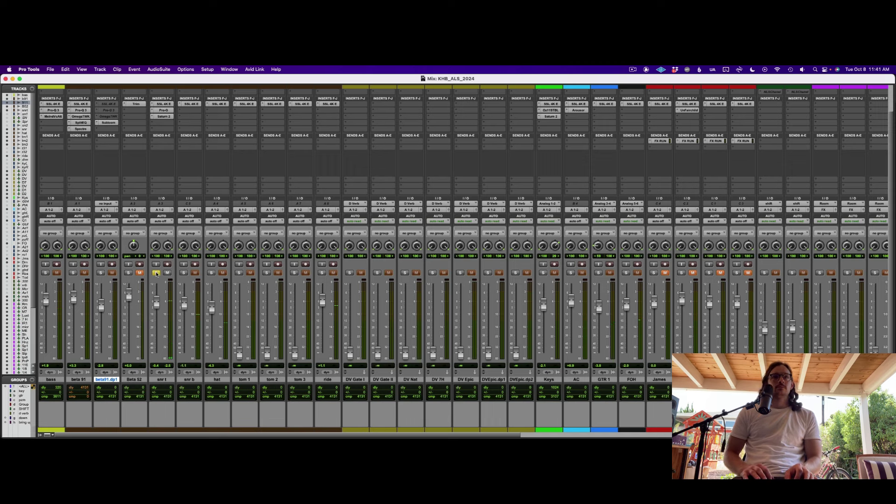
{"action": "mouse_move", "coordinate": [368, 207]}
{"action": "left_mouse_down"}
{"action": "mouse_move", "coordinate": [368, 190]}
{"action": "mouse_move", "coordinate": [367, 216]}
{"action": "left_mouse_up"}
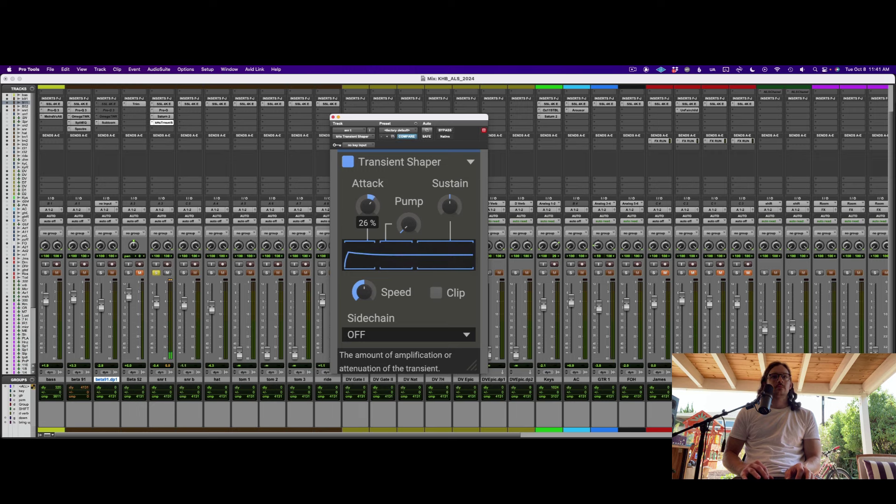
{"action": "left_click_drag", "start_coordinate": [442, 209], "coordinate": [441, 202]}
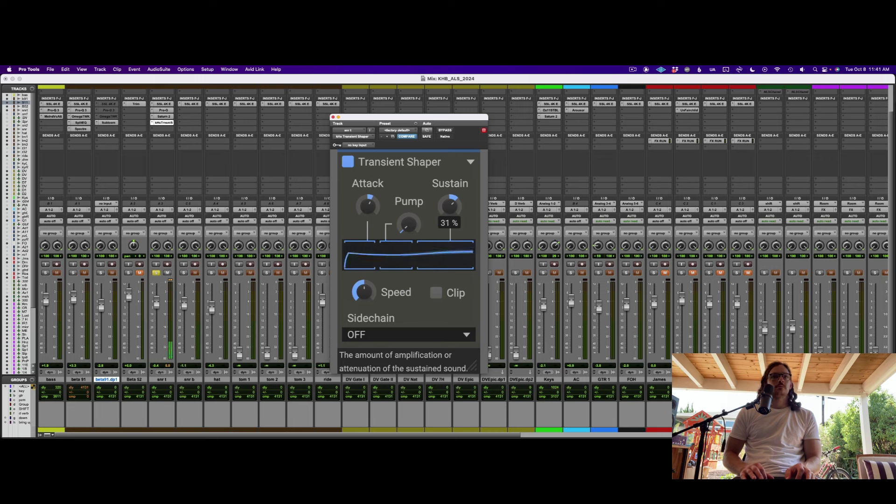
{"action": "left_click", "coordinate": [156, 273]}
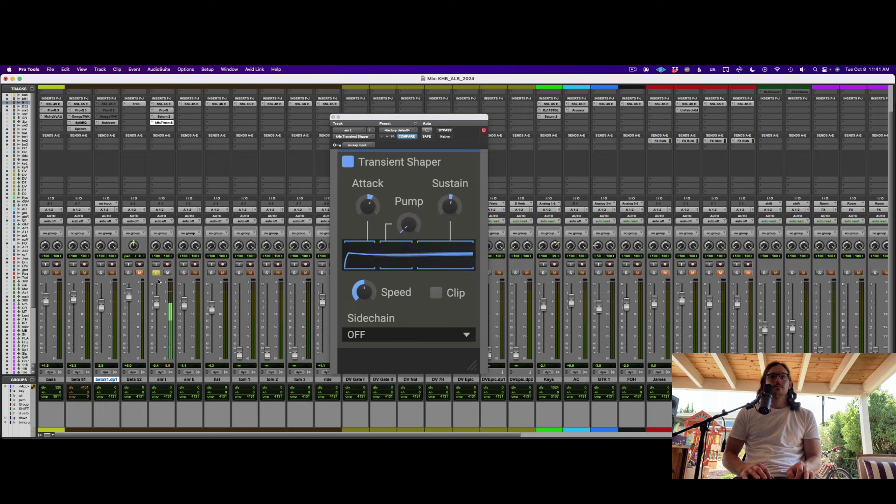
{"action": "left_click", "coordinate": [156, 273]}
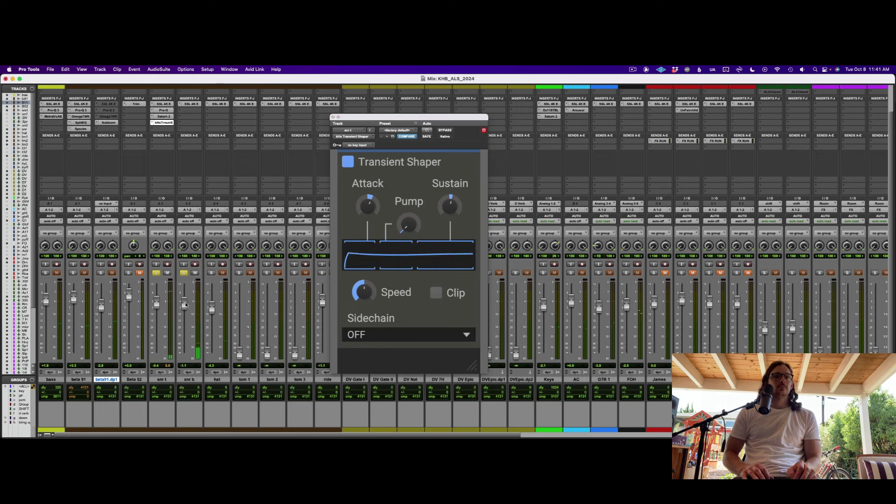
Step: Insert Pro-Q 3 on snr b with a low cut near 300 Hz, a boosted high shelf and a 6 dB dip around 5.3 kHz
{"action": "left_click", "coordinate": [191, 110]}
{"action": "left_click", "coordinate": [218, 100]}
{"action": "left_click_drag", "start_coordinate": [352, 235], "coordinate": [483, 288]}
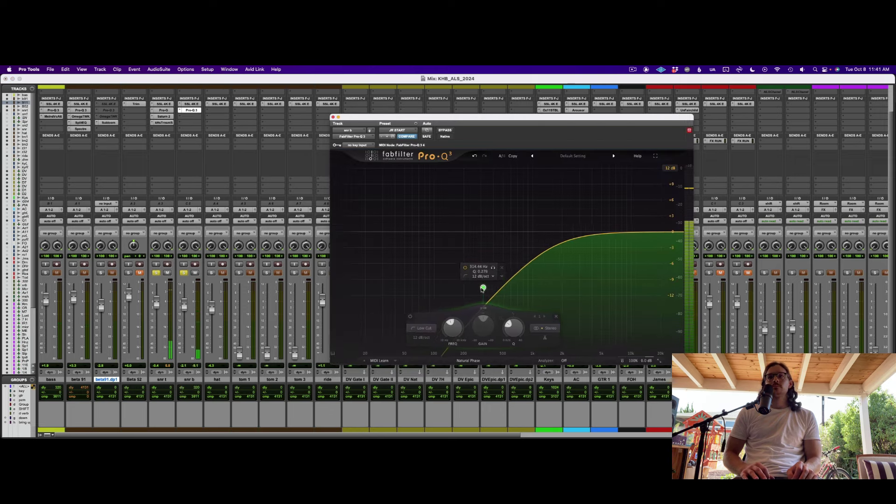
{"action": "left_click_drag", "start_coordinate": [630, 232], "coordinate": [631, 160]}
{"action": "left_click_drag", "start_coordinate": [591, 229], "coordinate": [603, 246]}
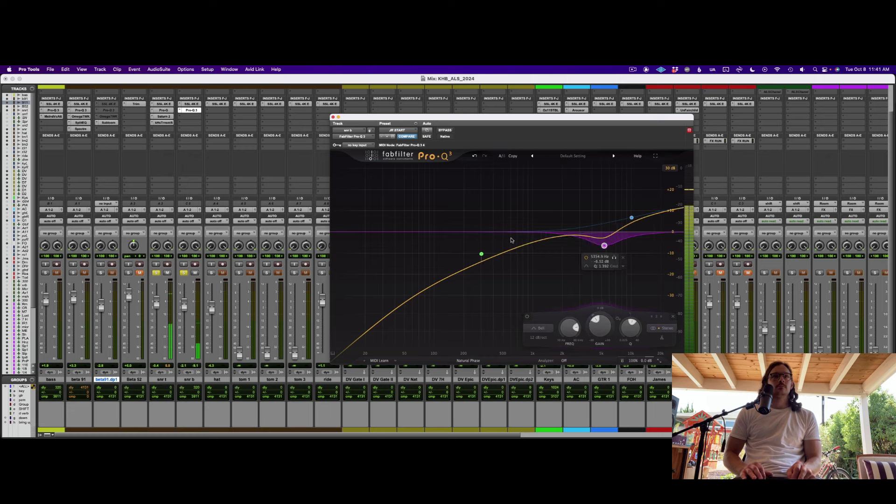
{"action": "key", "text": "super+w"}
Step: Copy the Transient Shaper from snr t to snr b, reduce its attack and increase its sustain
{"action": "left_click_drag", "start_coordinate": [193, 125], "coordinate": [193, 125]}
{"action": "left_click", "coordinate": [191, 122]}
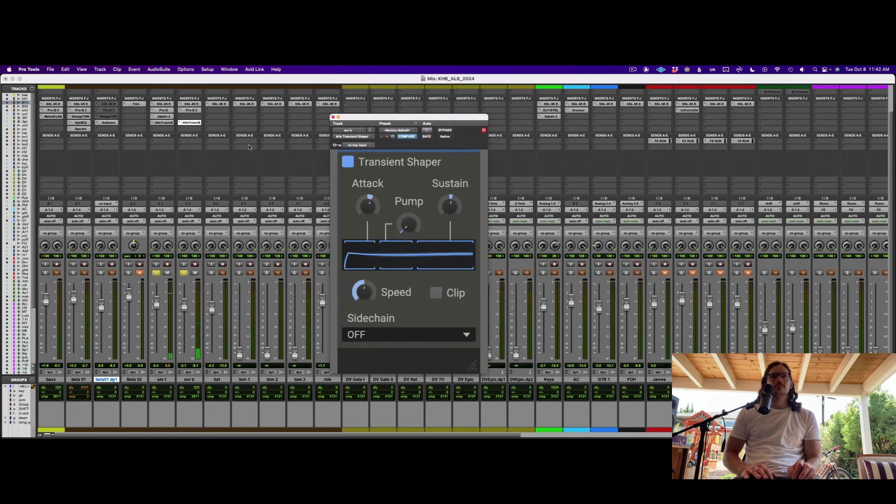
{"action": "left_click_drag", "start_coordinate": [365, 204], "coordinate": [363, 226]}
{"action": "mouse_move", "coordinate": [448, 207]}
{"action": "left_mouse_down"}
{"action": "mouse_move", "coordinate": [449, 195]}
{"action": "mouse_move", "coordinate": [448, 213]}
{"action": "left_mouse_up"}
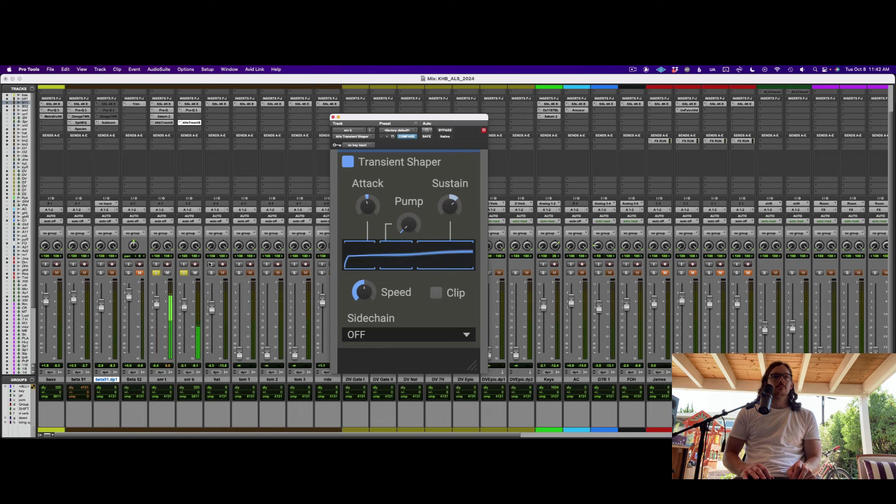
Step: Clear all solos and balance the snare faders in the full mix, snr t at about -2.2 dB and snr b at -1.7 dB
{"action": "left_click", "coordinate": [184, 272], "text": "alt"}
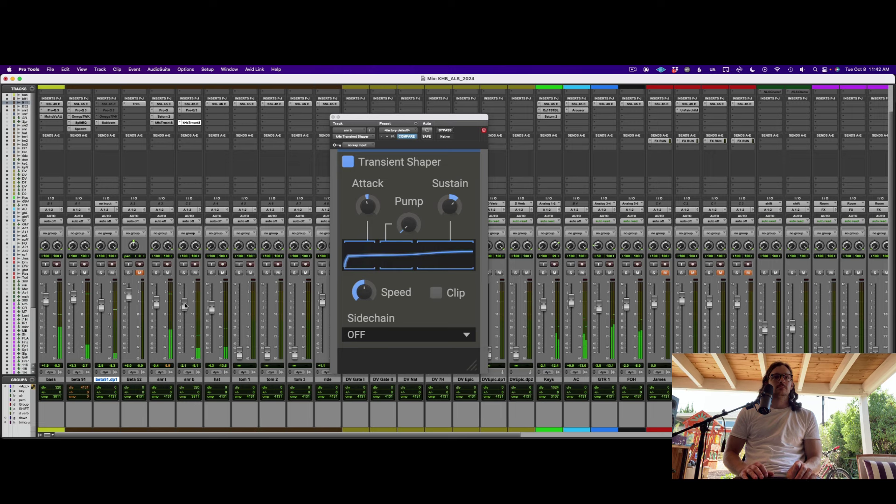
{"action": "left_click_drag", "start_coordinate": [157, 303], "coordinate": [186, 301]}
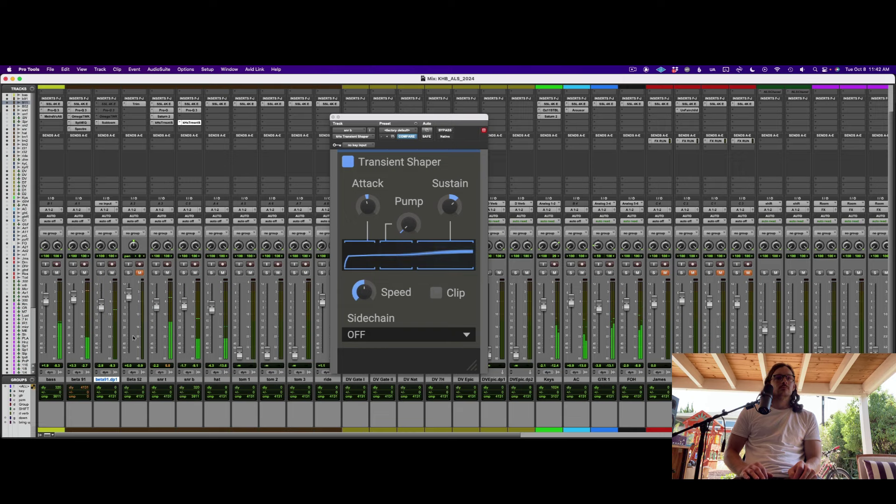
{"action": "key", "text": "XF86AudioLowerVolume"}
{"action": "key", "text": "super+w"}
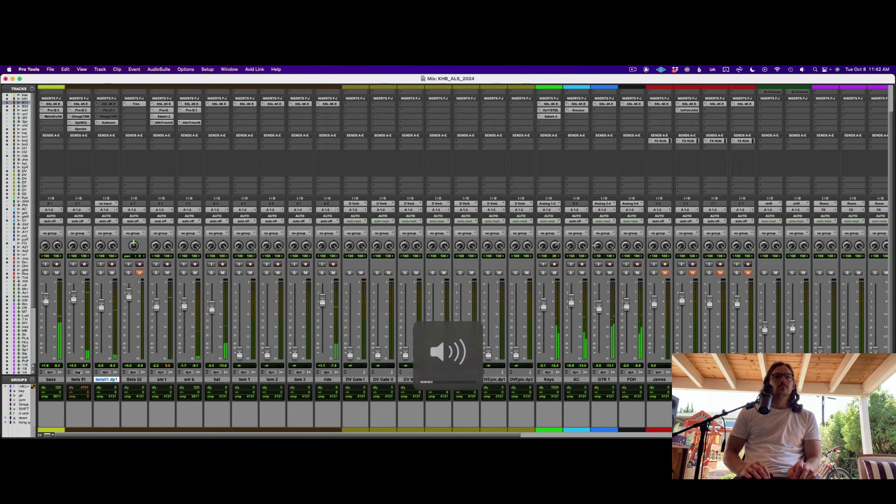
Step: Insert PAZ Analyzer in the last slot of the master track and load one of its presets
{"action": "scroll", "coordinate": [78, 373], "scroll_direction": "right", "scroll_amount": 15}
{"action": "scroll", "coordinate": [452, 228], "scroll_direction": "up", "scroll_amount": 5}
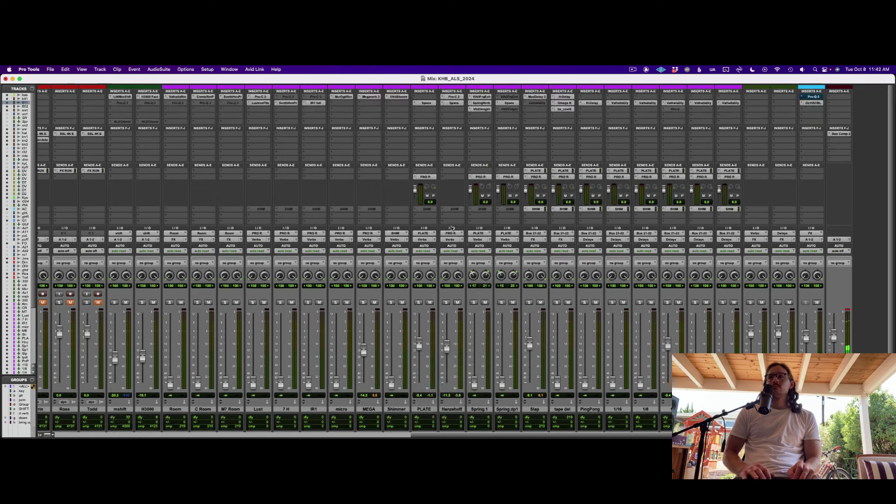
{"action": "left_click", "coordinate": [847, 161]}
{"action": "left_click", "coordinate": [874, 159]}
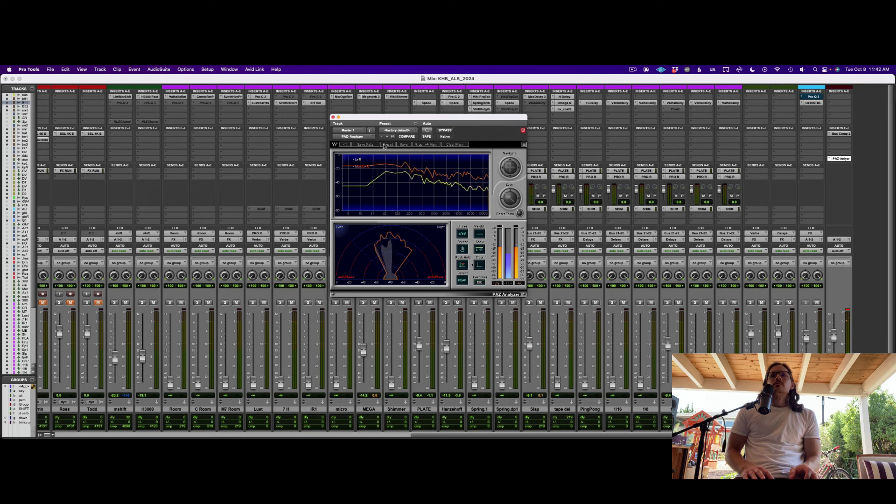
{"action": "left_click", "coordinate": [388, 144]}
{"action": "left_click", "coordinate": [433, 300]}
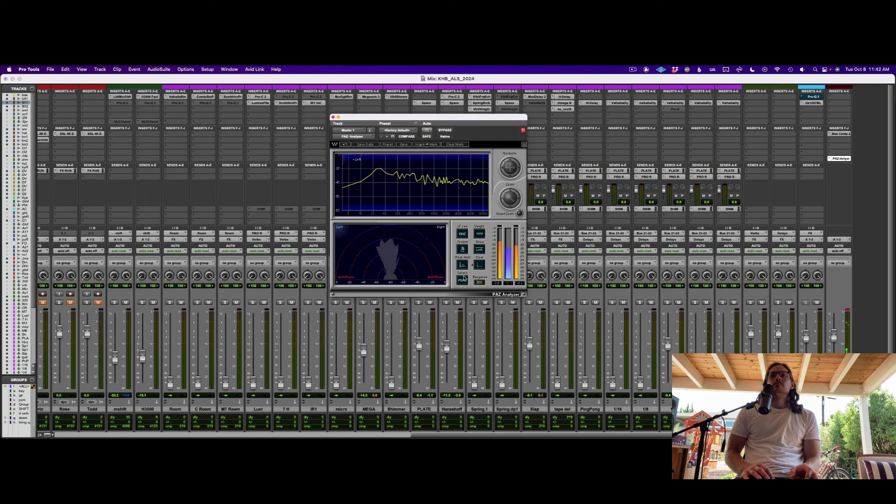
Step: Switch PAZ Analyzer's detection to RMS, adjust its response time, and close the analyzer
{"action": "left_click", "coordinate": [462, 281]}
{"action": "left_click_drag", "start_coordinate": [479, 283], "coordinate": [479, 264]}
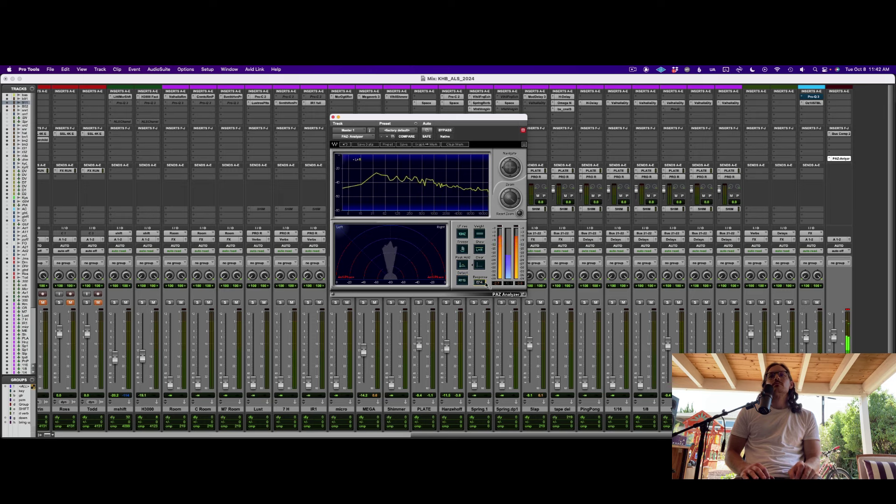
{"action": "key", "text": "super+w"}
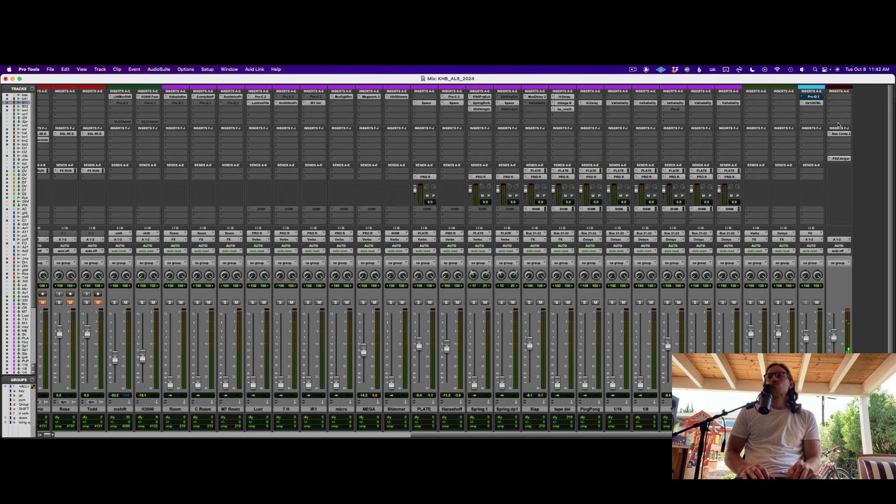
Step: Insert the EV Unfairchild compressor on the master track ahead of Bus Comp 2 and lower the system volume
{"action": "left_click", "coordinate": [838, 117]}
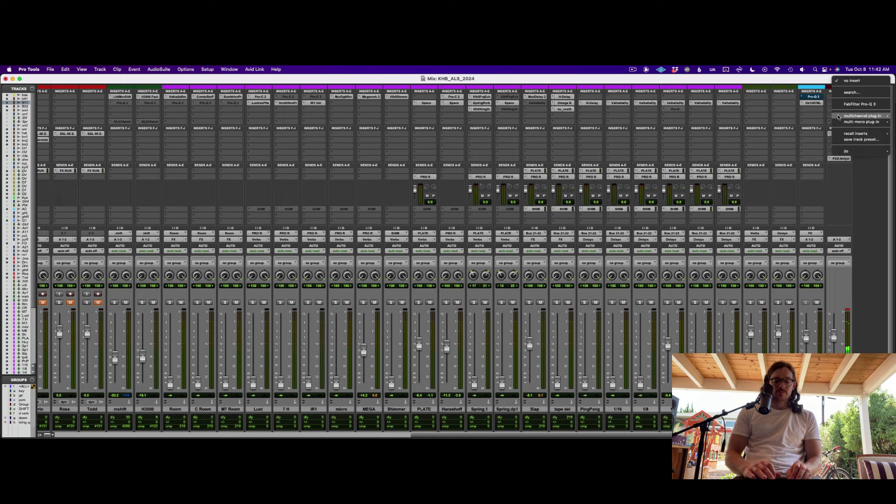
{"action": "left_click", "coordinate": [852, 92]}
{"action": "type", "text": "unfair"}
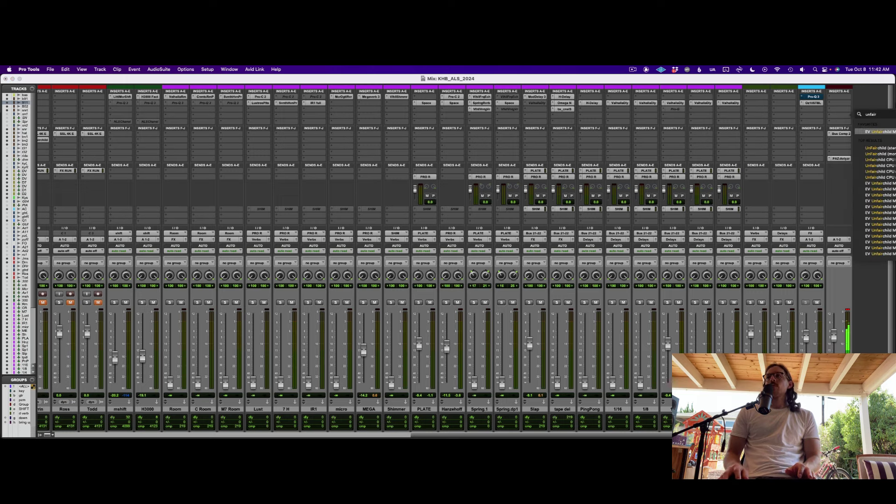
{"action": "key", "text": "Return"}
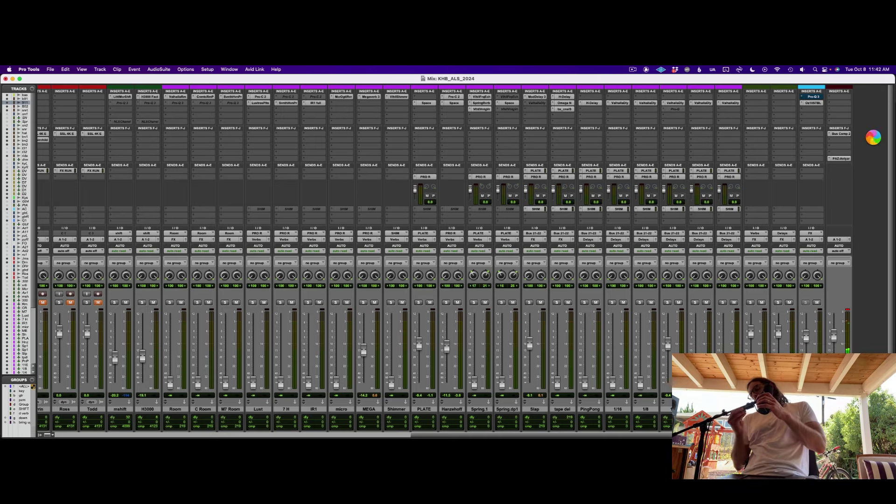
{"action": "key", "text": "XF86AudioLowerVolume"}
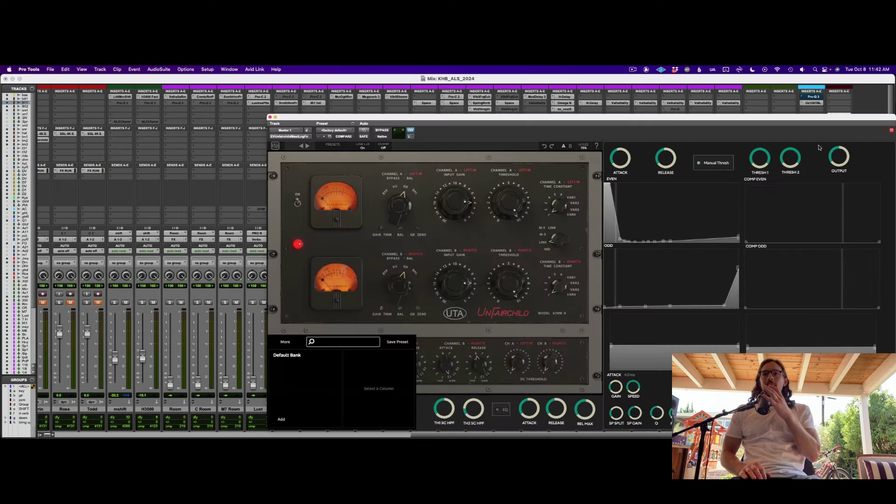
{"action": "key", "text": "XF86AudioLowerVolume"}
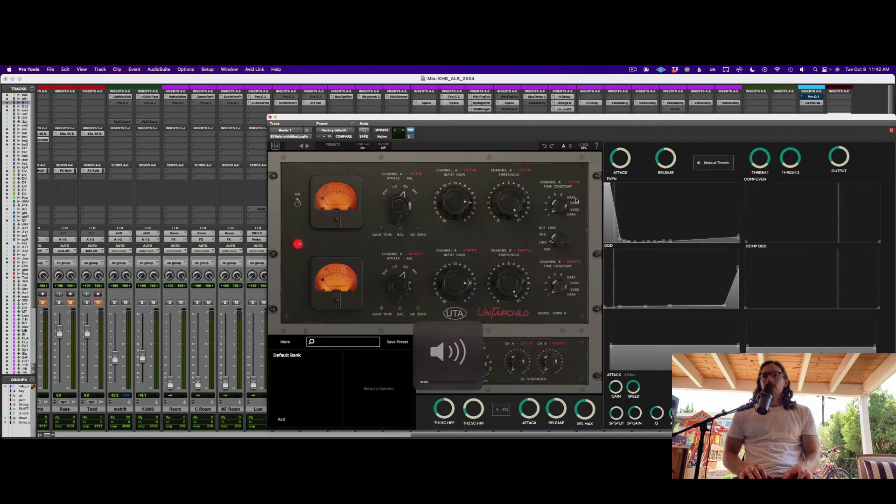
Step: Replace the EV Unfairchild on the master track with the UTA UnFairchild compressor in the same slot
{"action": "left_click_drag", "start_coordinate": [720, 115], "coordinate": [519, 97]}
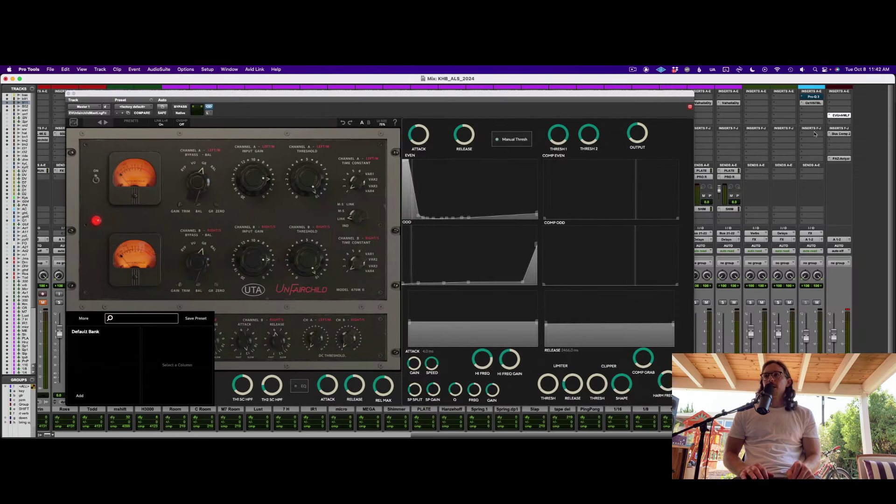
{"action": "left_click", "coordinate": [827, 116]}
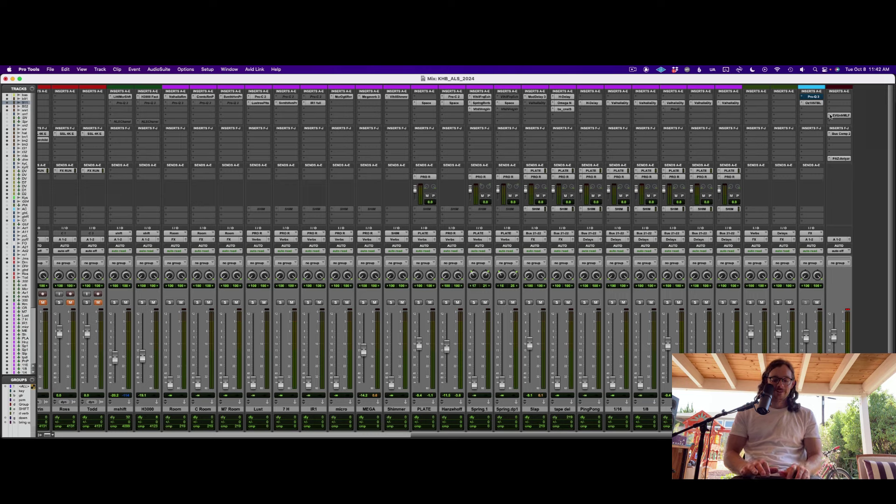
{"action": "left_click", "coordinate": [830, 116]}
{"action": "left_click", "coordinate": [863, 147]}
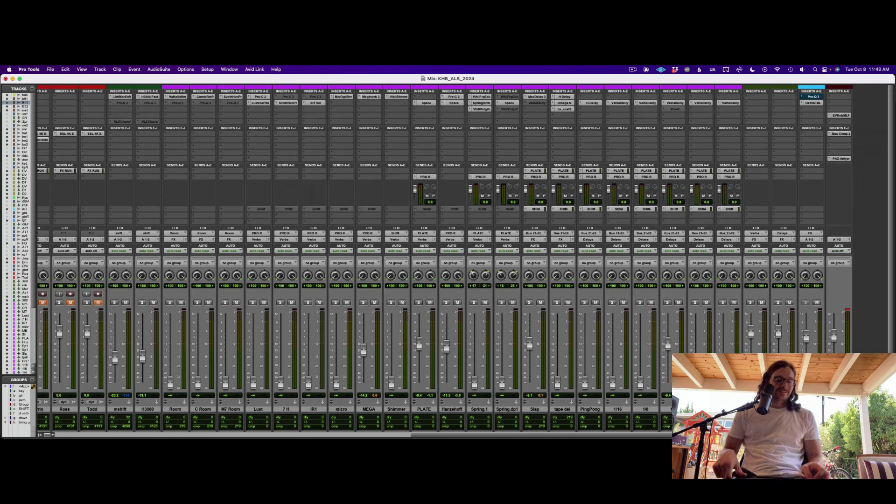
{"action": "left_click", "coordinate": [830, 117]}
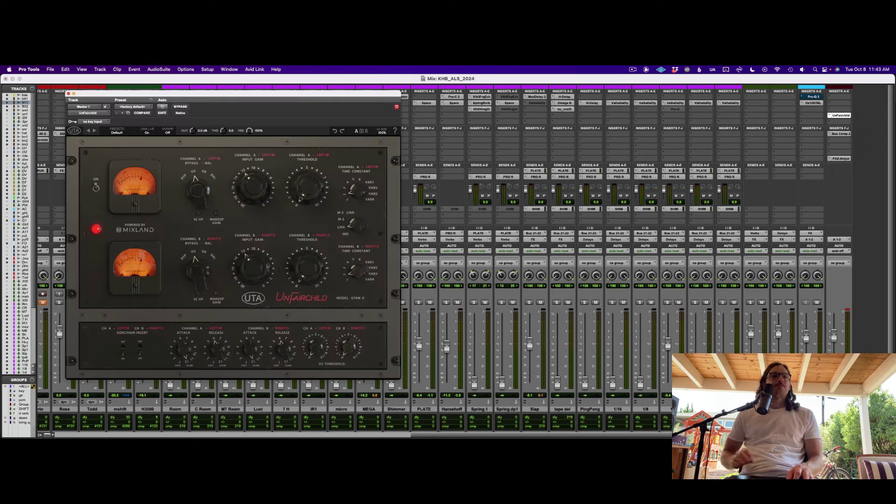
Step: Change the UnFairchild's meter mode switch and time constant, with both channels linked
{"action": "left_click_drag", "start_coordinate": [514, 94], "coordinate": [551, 94]}
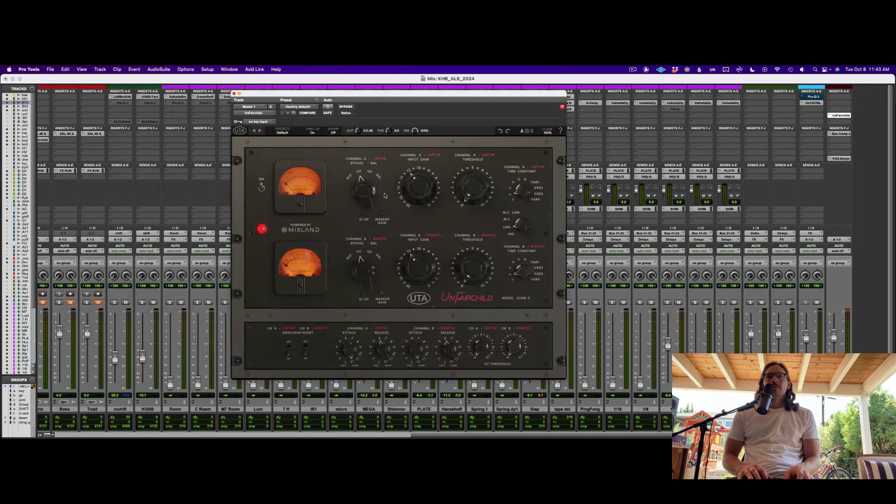
{"action": "left_click", "coordinate": [372, 173]}
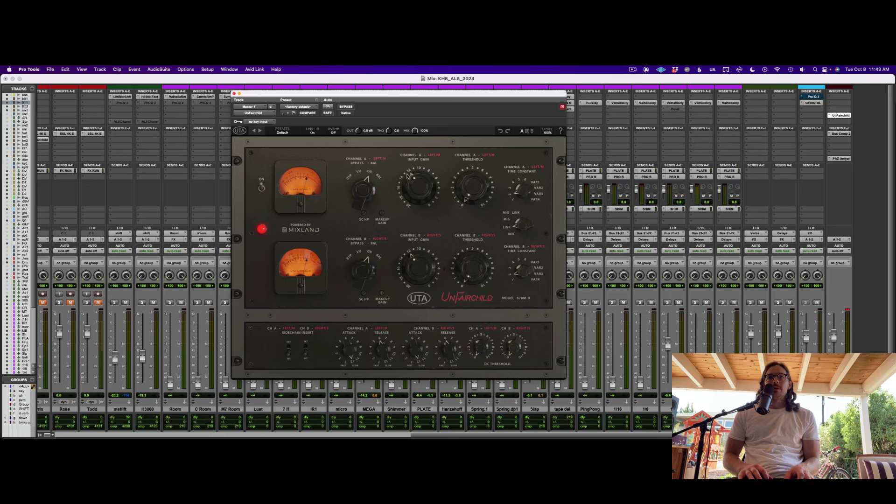
{"action": "left_click_drag", "start_coordinate": [539, 152], "coordinate": [536, 158]}
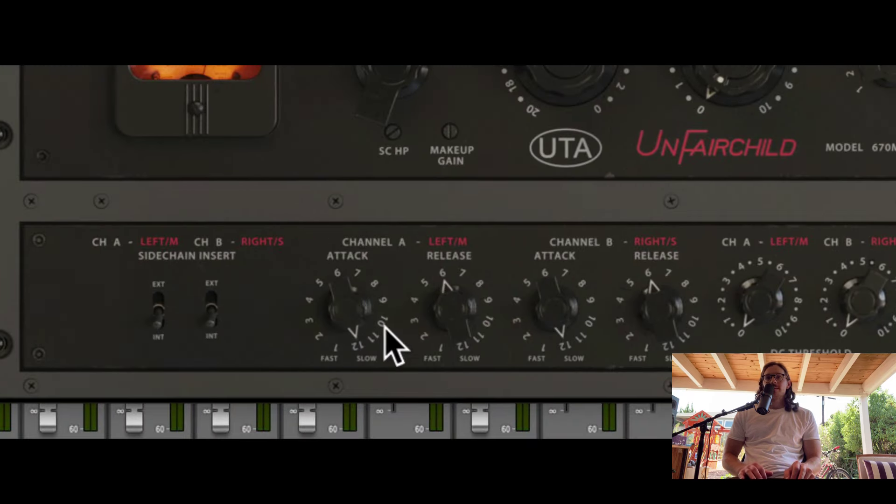
{"action": "mouse_move", "coordinate": [380, 345]}
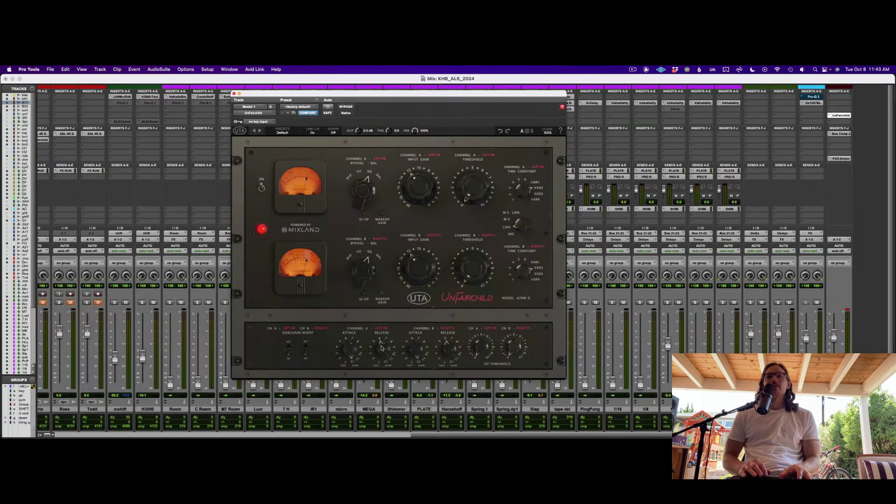
Step: Raise the UnFairchild's threshold, set its input gain to 10, fine-tune the threshold, and close the plug-in
{"action": "mouse_move", "coordinate": [481, 183]}
{"action": "mouse_move", "coordinate": [484, 170]}
{"action": "left_mouse_down"}
{"action": "mouse_move", "coordinate": [487, 160]}
{"action": "mouse_move", "coordinate": [481, 183]}
{"action": "left_mouse_up"}
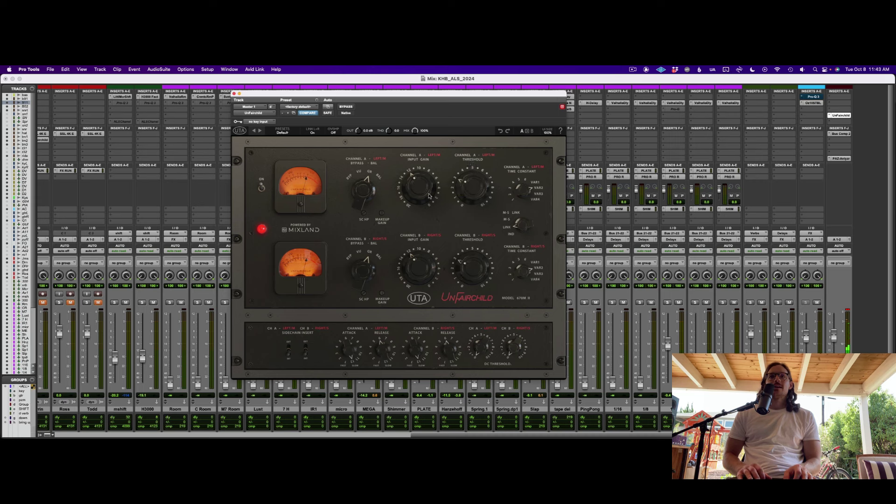
{"action": "left_click_drag", "start_coordinate": [433, 172], "coordinate": [428, 186]}
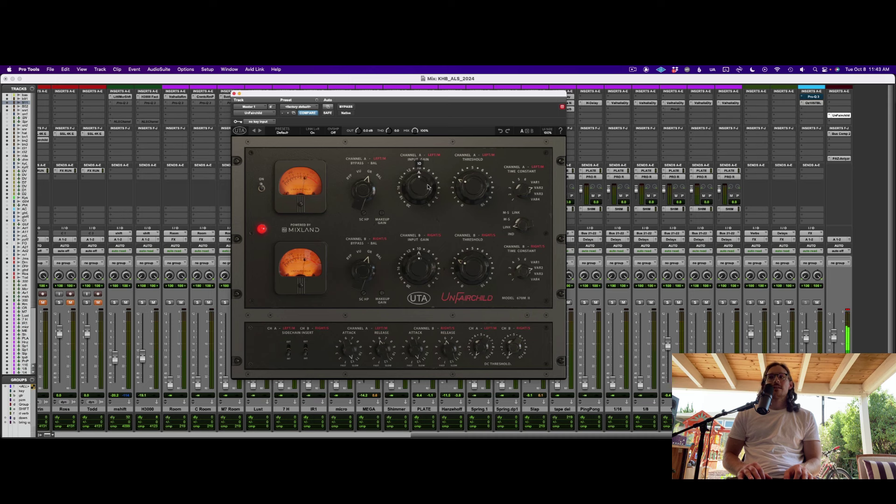
{"action": "mouse_move", "coordinate": [487, 197]}
{"action": "left_mouse_down"}
{"action": "mouse_move", "coordinate": [483, 178]}
{"action": "mouse_move", "coordinate": [483, 190]}
{"action": "left_mouse_up"}
{"action": "key", "text": "super+w"}
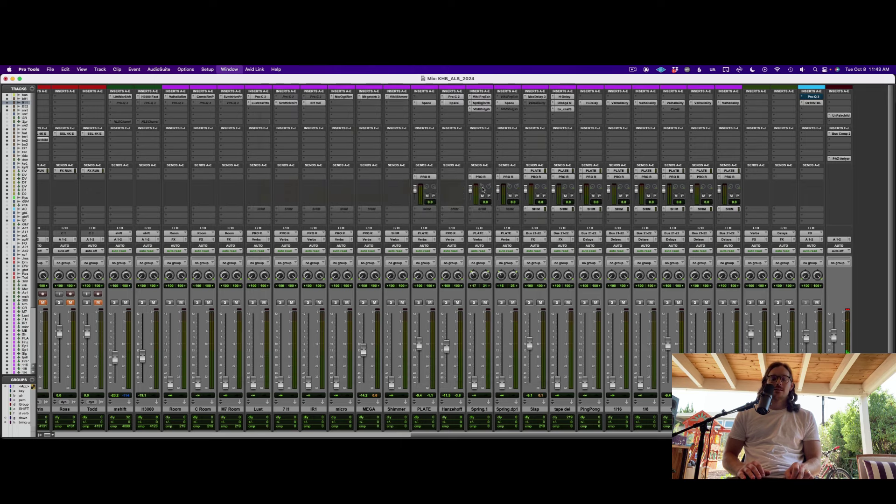
Step: Refine the Pro-Q 3 curve on beta 91 by moving a band and adding another with adjusted width, and close it
{"action": "scroll", "coordinate": [483, 190], "scroll_direction": "left", "scroll_amount": 15}
{"action": "scroll", "coordinate": [483, 190], "scroll_direction": "down", "scroll_amount": 2}
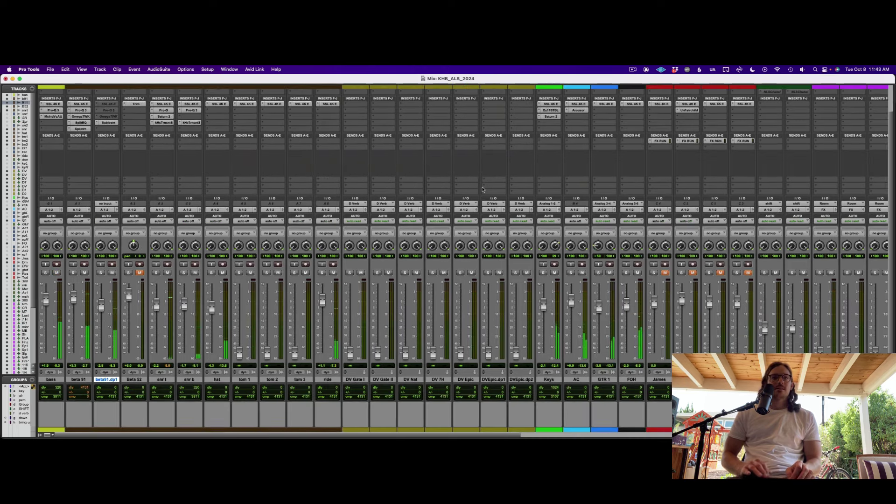
{"action": "scroll", "coordinate": [460, 182], "scroll_direction": "up", "scroll_amount": 2}
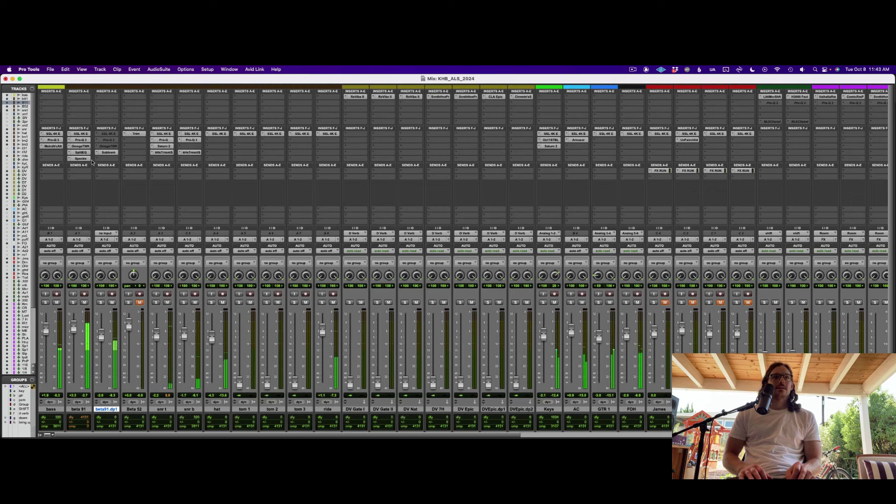
{"action": "left_click", "coordinate": [81, 172]}
{"action": "left_click", "coordinate": [84, 140]}
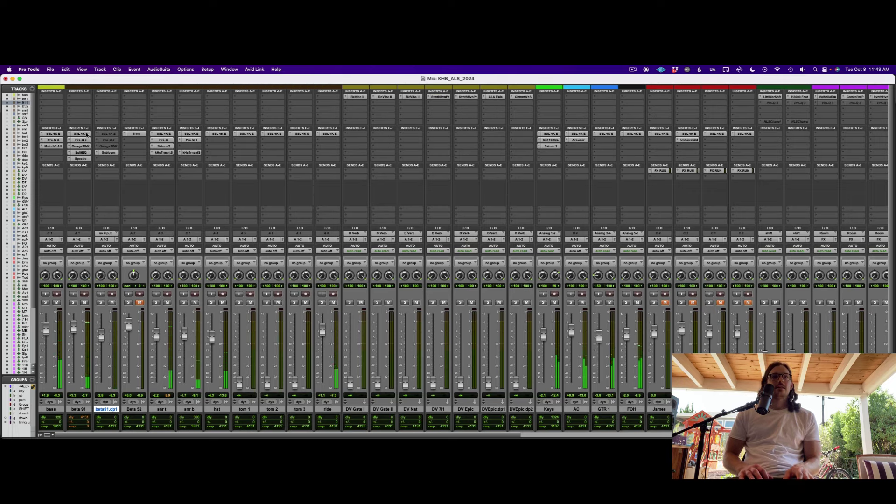
{"action": "left_click", "coordinate": [84, 140]}
{"action": "left_click_drag", "start_coordinate": [452, 208], "coordinate": [469, 225]}
{"action": "double_click", "coordinate": [533, 199]}
{"action": "mouse_move", "coordinate": [532, 198]}
{"action": "left_mouse_down"}
{"action": "mouse_move", "coordinate": [551, 183]}
{"action": "mouse_move", "coordinate": [550, 199]}
{"action": "left_mouse_up"}
{"action": "scroll", "coordinate": [547, 188], "scroll_direction": "down", "scroll_amount": 3}
{"action": "key", "text": "super+w"}
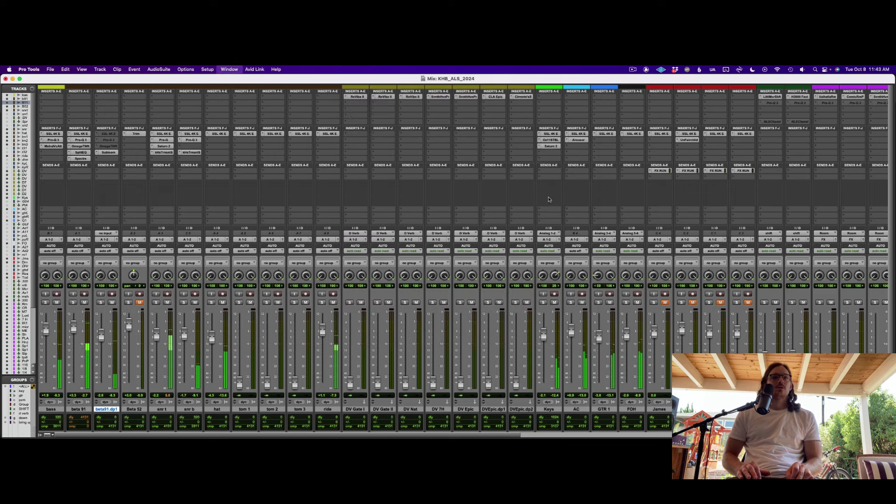
Step: Solo the ride track and insert Rubber Band Compressor V2 after its SSL channel strip
{"action": "left_click_drag", "start_coordinate": [157, 334], "coordinate": [188, 325]}
{"action": "left_click", "coordinate": [322, 302]}
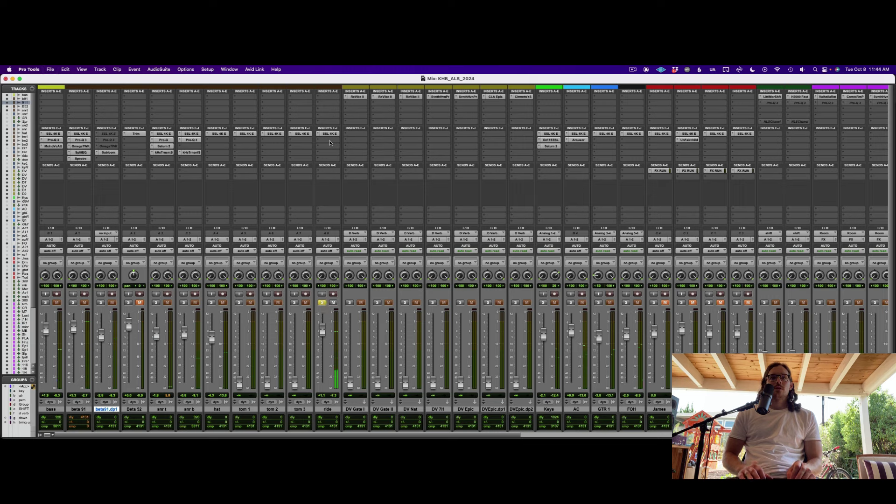
{"action": "left_click", "coordinate": [330, 143]}
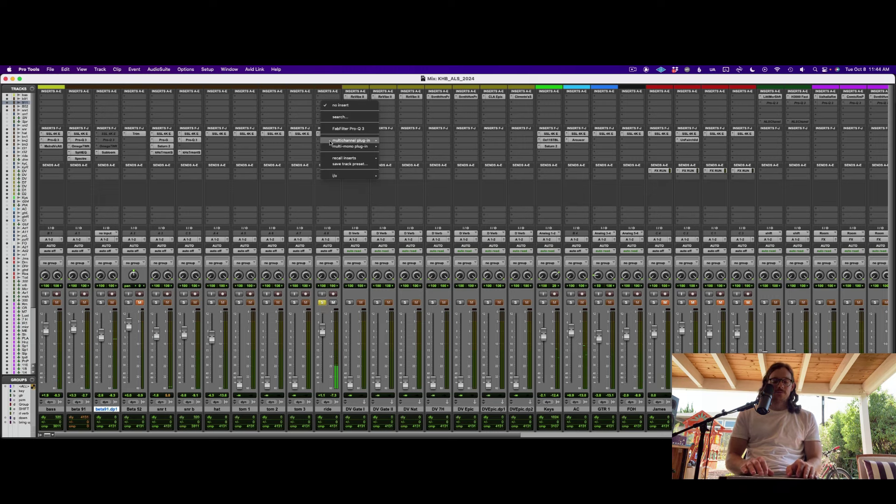
{"action": "type", "text": "rubber ba"}
{"action": "key", "text": "Down"}
{"action": "key", "text": "Down"}
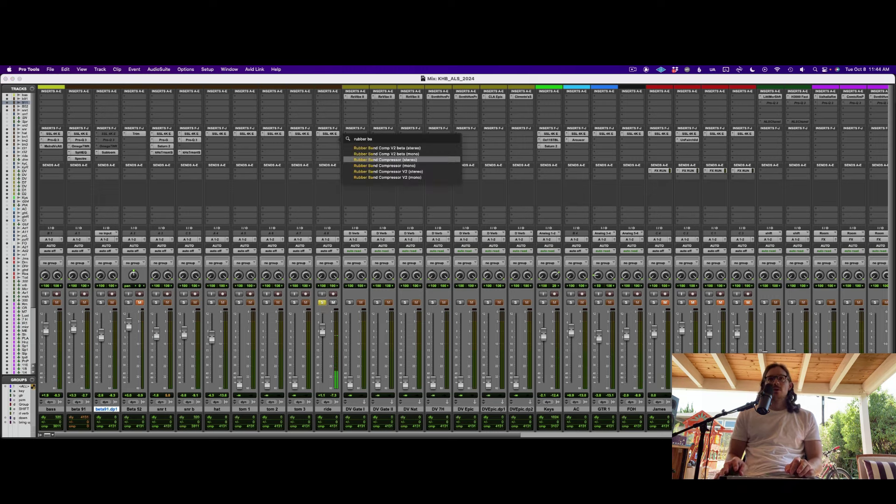
{"action": "key", "text": "Down"}
{"action": "key", "text": "Return"}
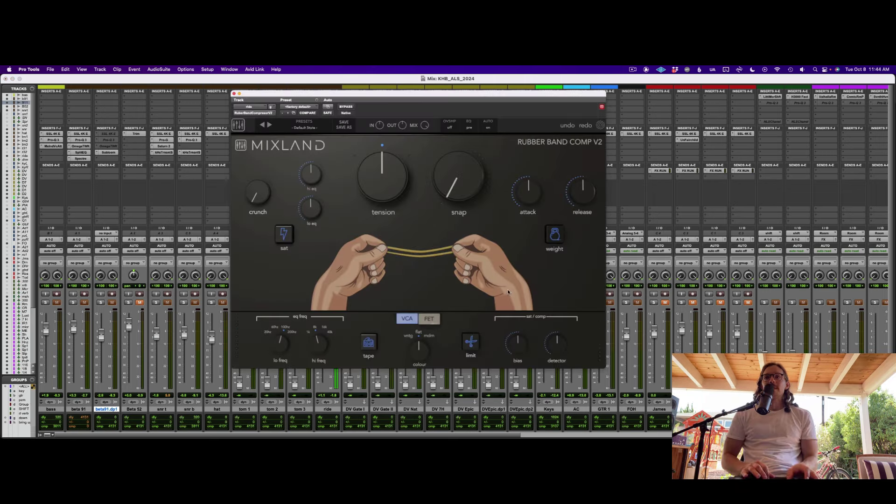
Step: On the ride's compressor, minimize release, raise attack slightly, set snap to 3.93, and boost the highs about 6.5 dB at a higher frequency
{"action": "left_click_drag", "start_coordinate": [578, 202], "coordinate": [549, 213]}
{"action": "left_click_drag", "start_coordinate": [466, 194], "coordinate": [460, 139]}
{"action": "left_click_drag", "start_coordinate": [311, 174], "coordinate": [312, 157]}
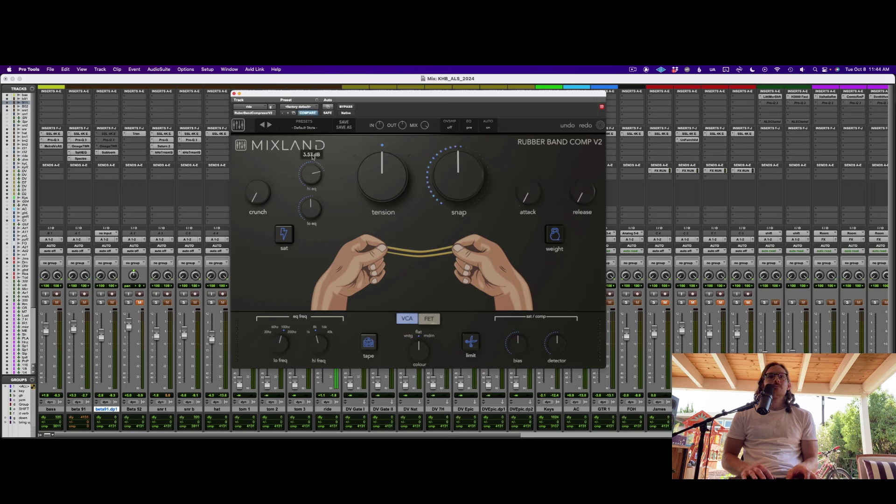
{"action": "left_click_drag", "start_coordinate": [318, 343], "coordinate": [323, 319]}
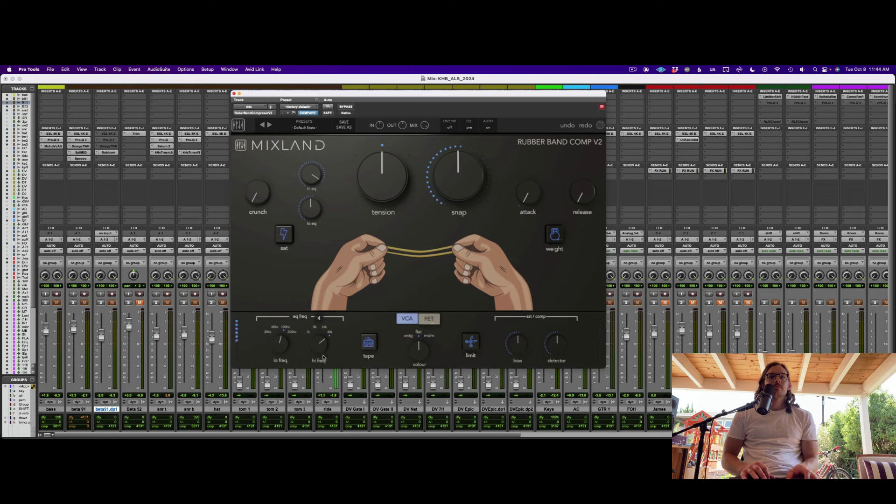
{"action": "left_click_drag", "start_coordinate": [313, 172], "coordinate": [316, 176]}
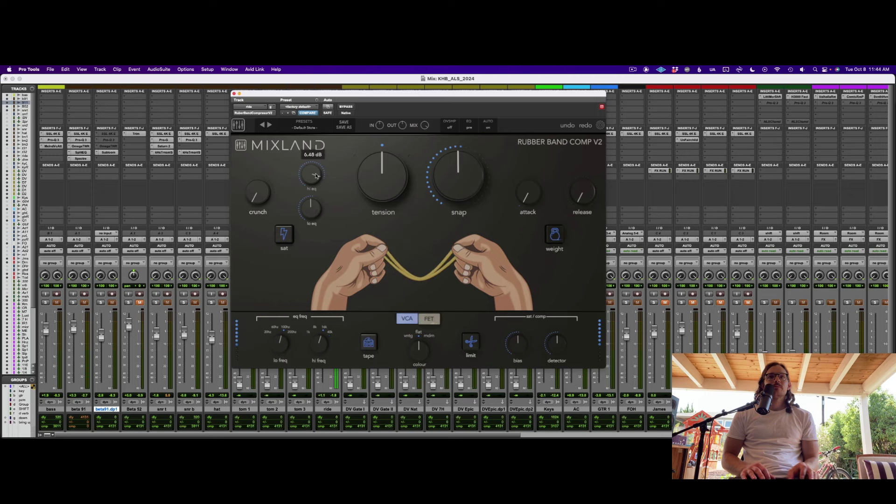
{"action": "left_click_drag", "start_coordinate": [528, 191], "coordinate": [537, 174]}
{"action": "left_click_drag", "start_coordinate": [433, 159], "coordinate": [466, 170]}
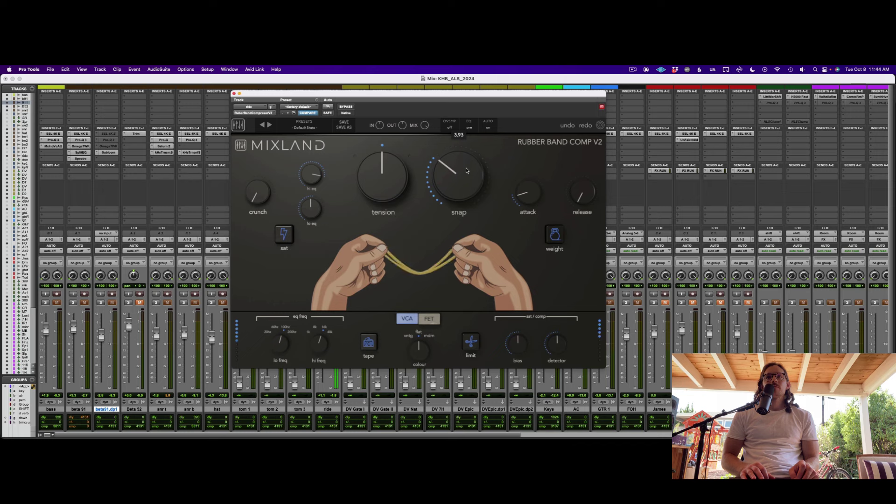
Step: Close the ride's compressor, clear its solo, and lower the ride fader in the full mix
{"action": "key", "text": "super+w"}
{"action": "left_click", "coordinate": [322, 303]}
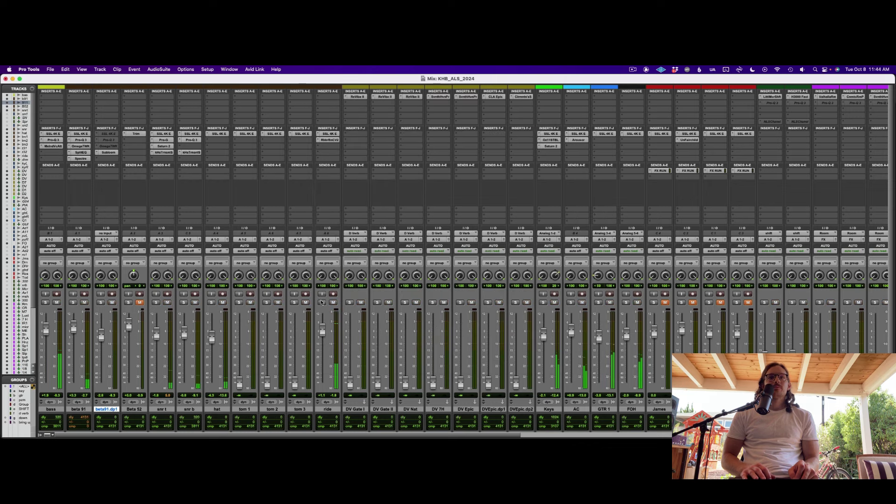
{"action": "left_click_drag", "start_coordinate": [328, 330], "coordinate": [326, 339]}
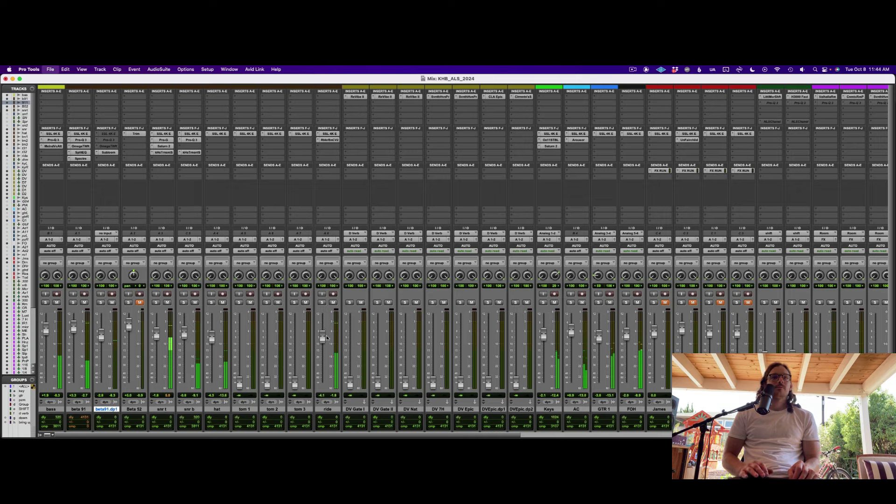
Step: In the Edit window, restart playback from 2:46 and zoom in on the timeline
{"action": "scroll", "coordinate": [327, 338], "scroll_direction": "down", "scroll_amount": 3}
{"action": "scroll", "coordinate": [327, 339], "scroll_direction": "right", "scroll_amount": 10}
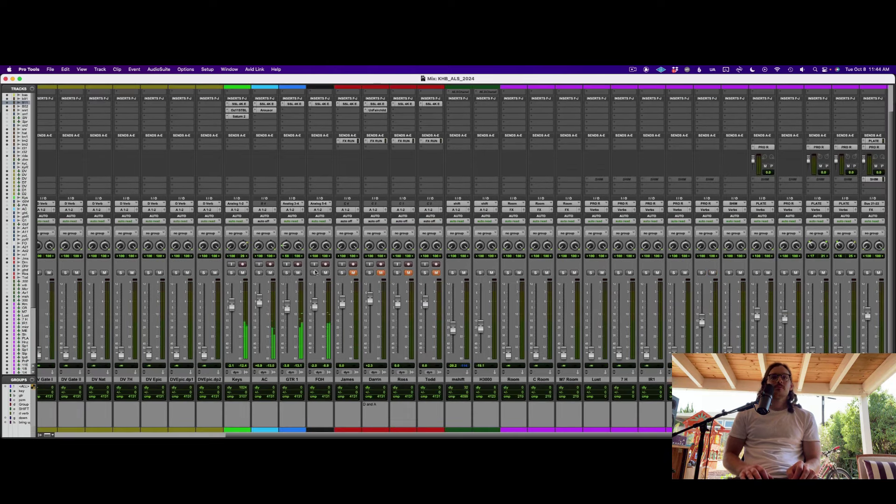
{"action": "scroll", "coordinate": [299, 137], "scroll_direction": "up", "scroll_amount": 2}
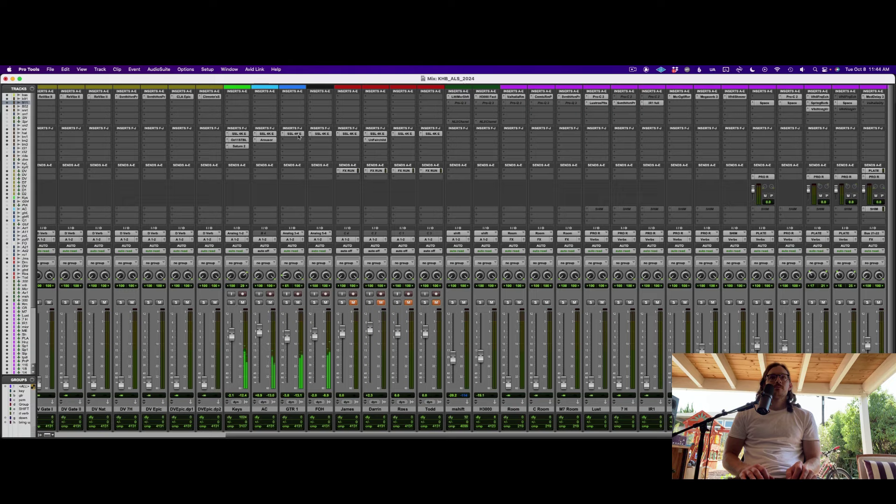
{"action": "key", "text": "super+Tab"}
{"action": "key", "text": "super+Tab"}
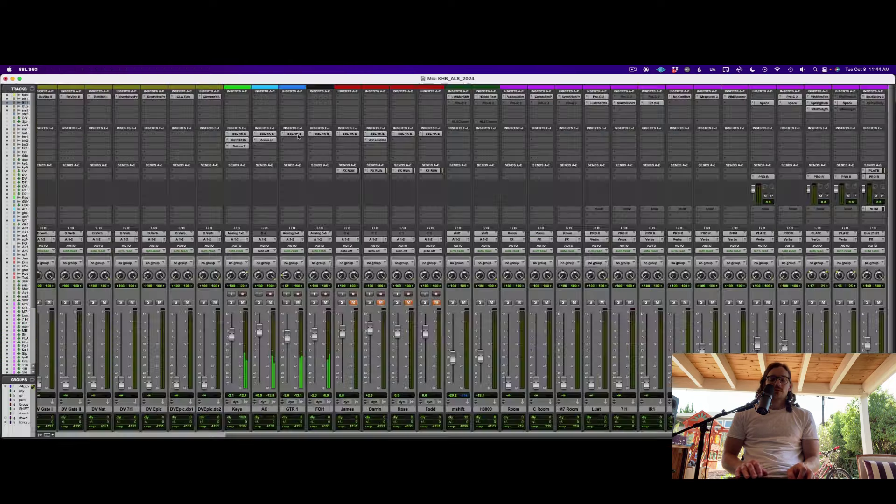
{"action": "key", "text": "super+equal"}
{"action": "scroll", "coordinate": [346, 149], "scroll_direction": "down", "scroll_amount": 15}
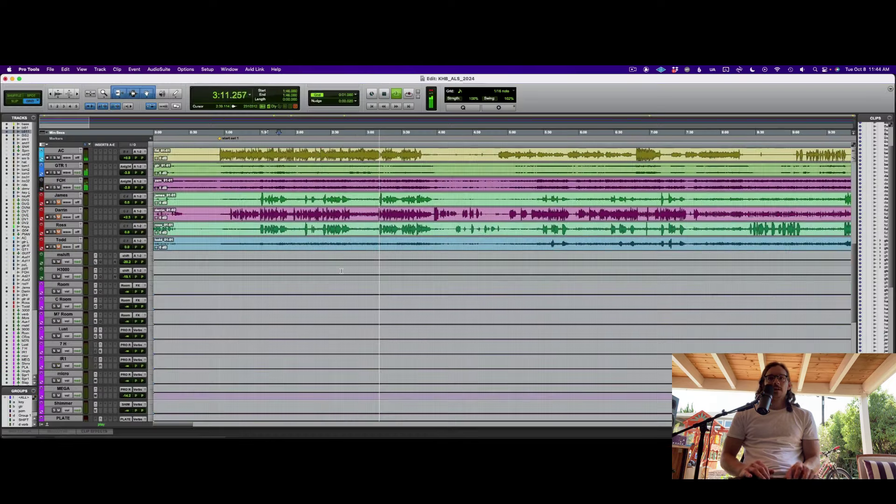
{"action": "key", "text": "space"}
{"action": "left_click", "coordinate": [349, 158]}
{"action": "key", "text": "space"}
{"action": "key", "text": "t"}
{"action": "key", "text": "t"}
{"action": "scroll", "coordinate": [392, 192], "scroll_direction": "up", "scroll_amount": 5}
Step: Switch to SSL 360 and, on the GTR 1 channel, boost the HF band and lower the fader to about 4.4 dB
{"action": "key", "text": "super+Tab"}
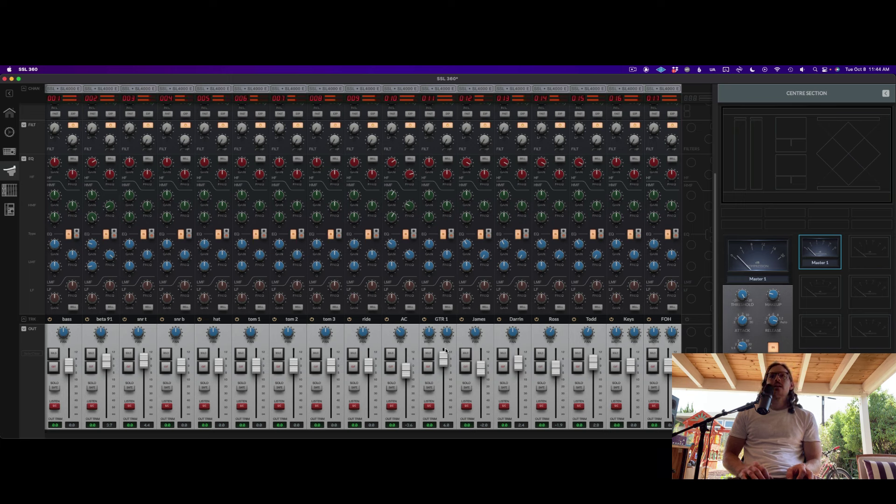
{"action": "left_click_drag", "start_coordinate": [429, 162], "coordinate": [432, 142]}
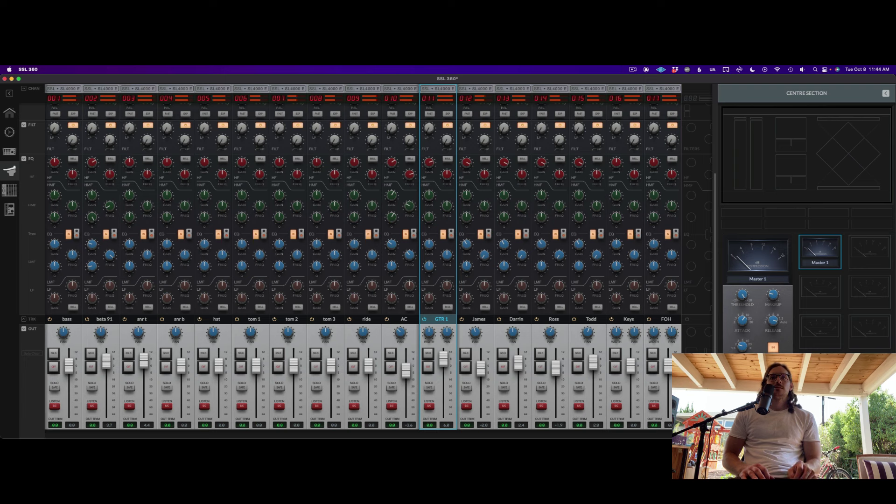
{"action": "left_click_drag", "start_coordinate": [447, 362], "coordinate": [447, 363]}
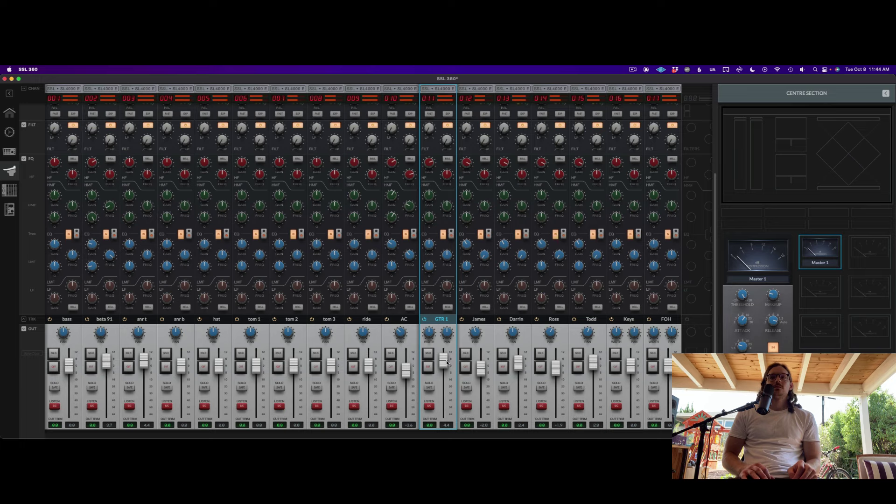
Step: Return to the Pro Tools Mix window, select the four red vocal tracks, and unmute them
{"action": "key", "text": "super+Tab"}
{"action": "scroll", "coordinate": [446, 363], "scroll_direction": "down", "scroll_amount": 5}
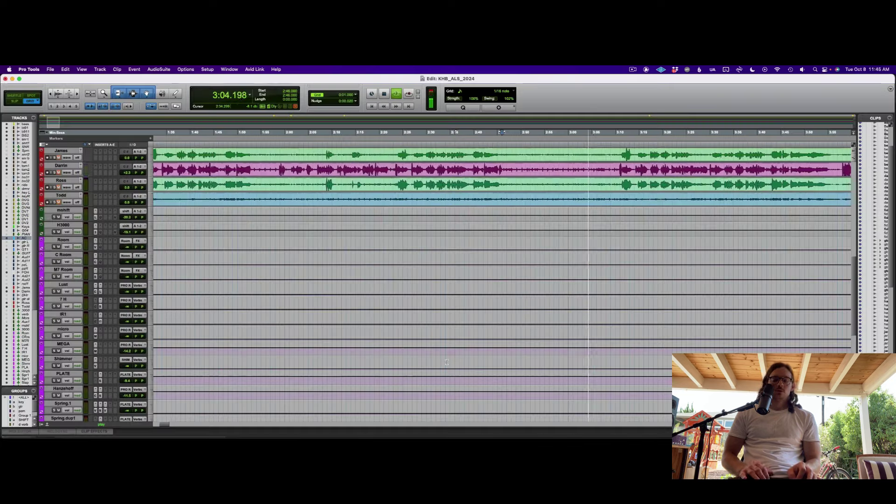
{"action": "key", "text": "super+equal"}
{"action": "scroll", "coordinate": [446, 363], "scroll_direction": "down", "scroll_amount": 2}
{"action": "left_click", "coordinate": [338, 379]}
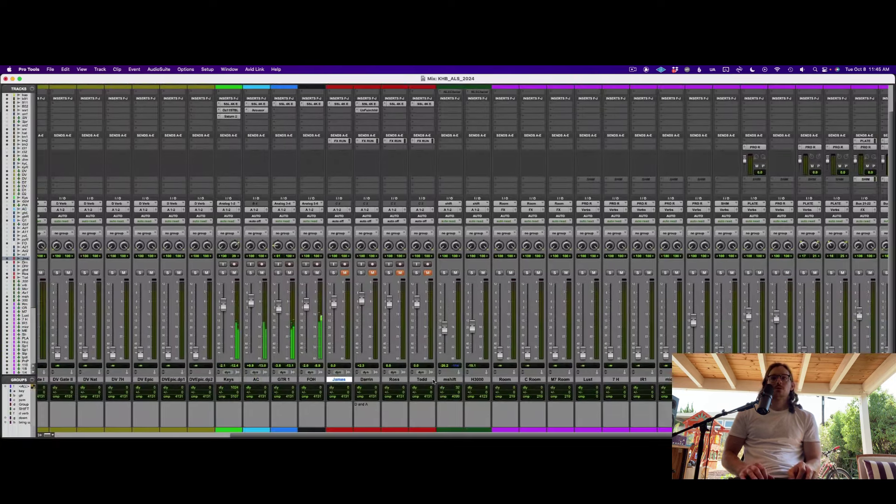
{"action": "left_click", "coordinate": [429, 381], "text": "shift"}
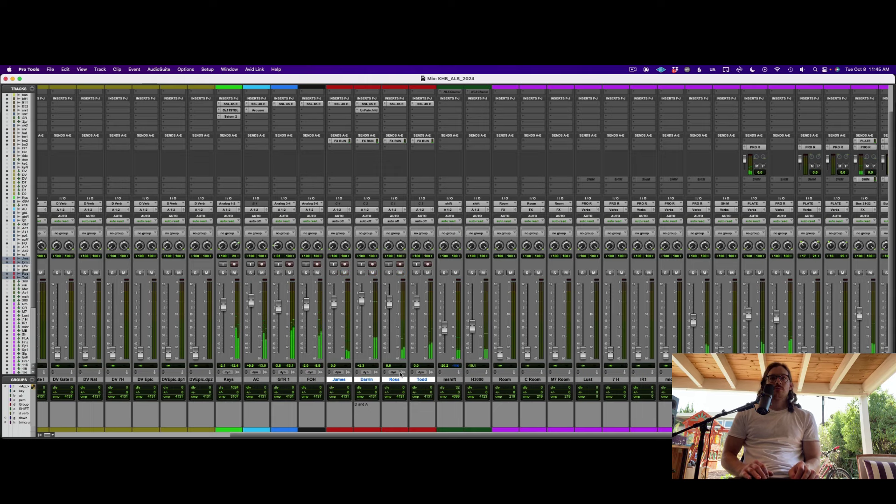
Step: Lower the second red vocal track's fader to about -1.1 dB and the fourth vocal's fader to about -7.0 dB
{"action": "scroll", "coordinate": [406, 376], "scroll_direction": "left", "scroll_amount": 5}
{"action": "left_click", "coordinate": [436, 380]}
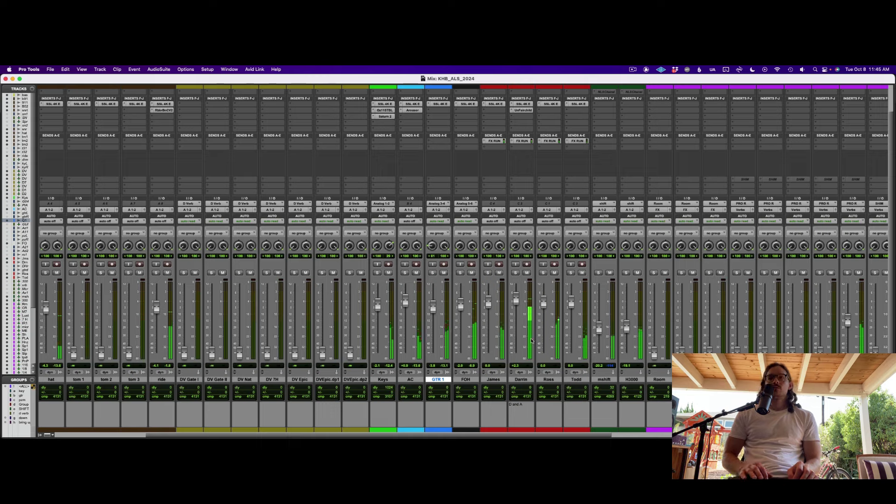
{"action": "scroll", "coordinate": [531, 340], "scroll_direction": "right", "scroll_amount": 5}
{"action": "left_click_drag", "start_coordinate": [354, 299], "coordinate": [354, 306]}
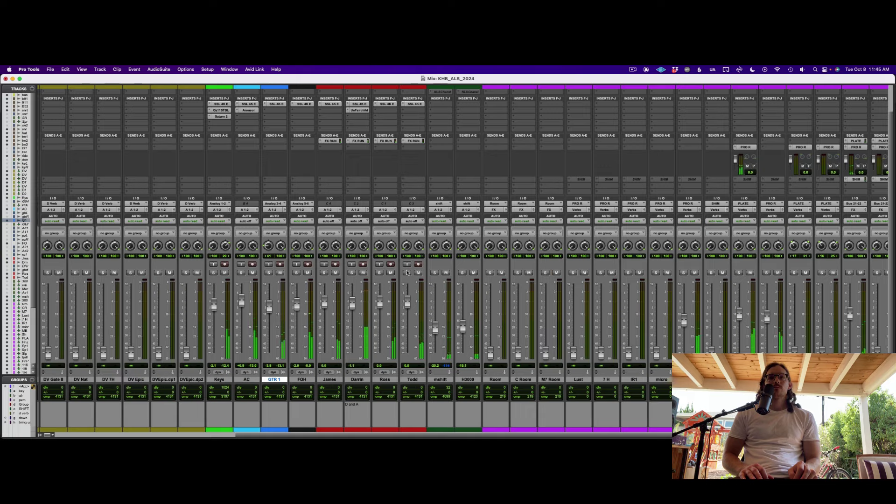
Step: Check the vocal waveforms in the Edit window, return to the Mix window, and mute the fourth vocal track
{"action": "key", "text": "super+equal"}
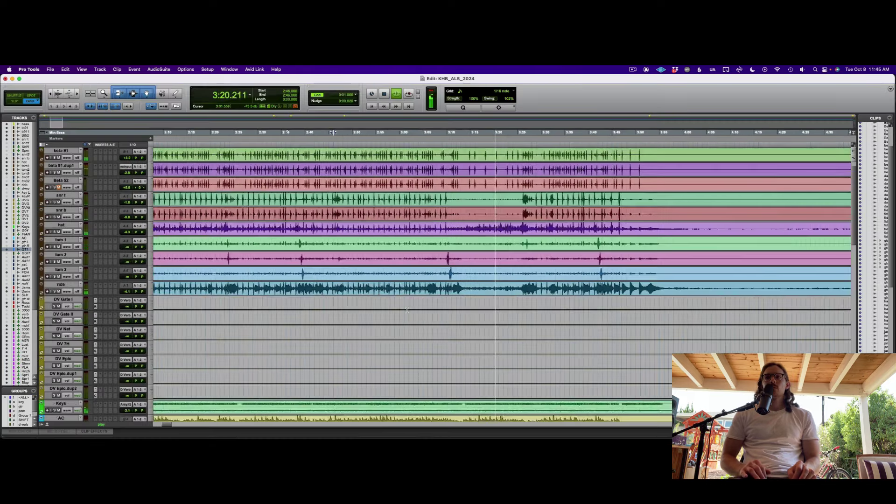
{"action": "scroll", "coordinate": [407, 309], "scroll_direction": "down", "scroll_amount": 10}
{"action": "key", "text": "r"}
{"action": "key", "text": "r"}
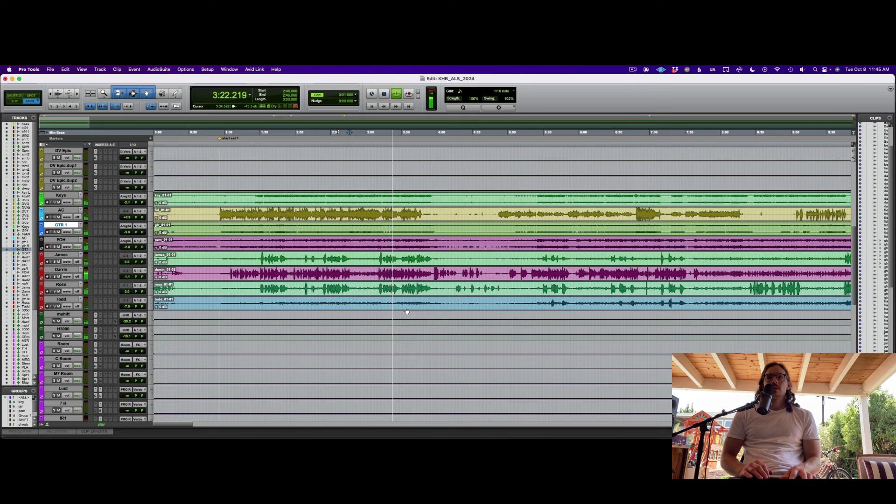
{"action": "key", "text": "super+equal"}
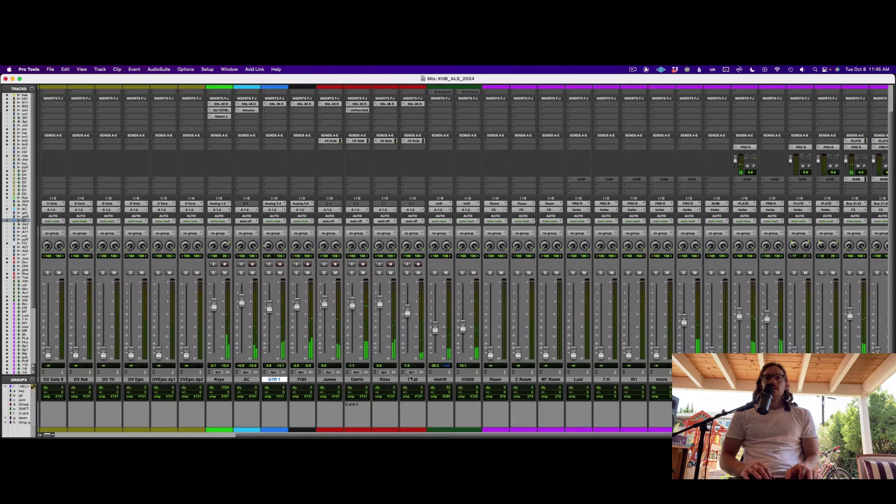
{"action": "key", "text": "super+s"}
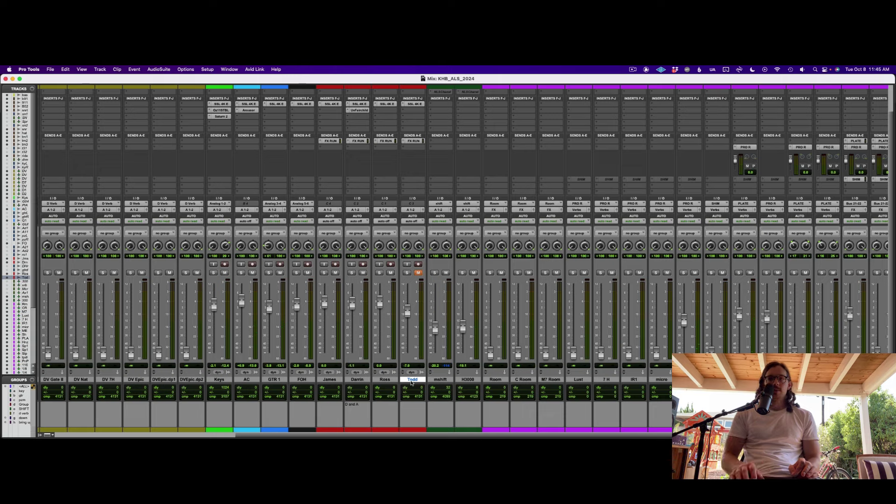
Step: In the Edit window, place the cursor on the first vocal track and play from 1:12, and again from 1:00
{"action": "left_click", "coordinate": [393, 381]}
{"action": "key", "text": "super+equal"}
{"action": "scroll", "coordinate": [279, 308], "scroll_direction": "up", "scroll_amount": 3}
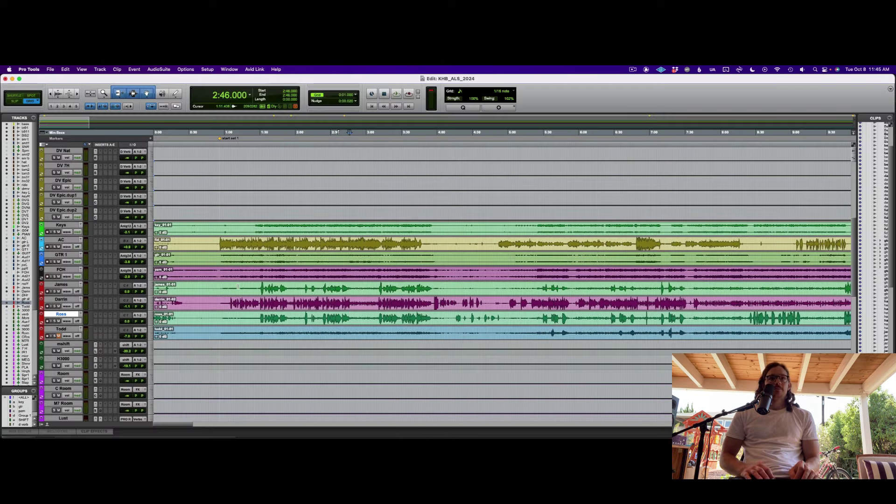
{"action": "left_click", "coordinate": [238, 286]}
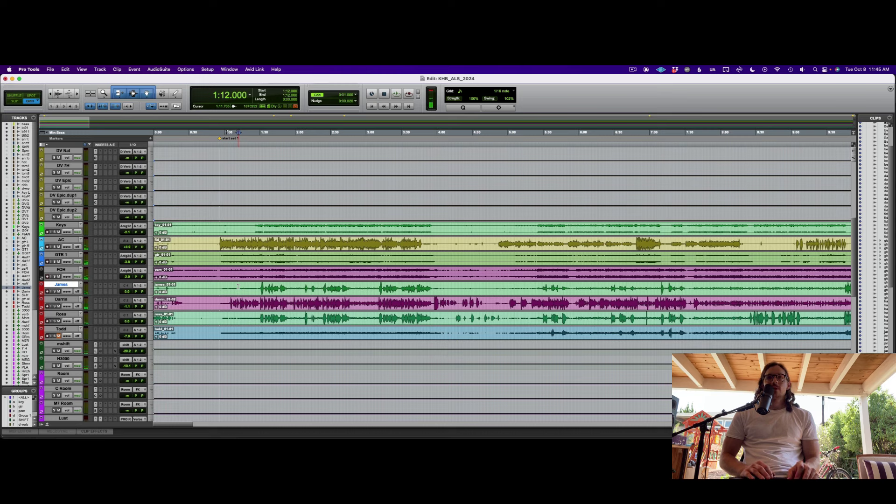
{"action": "left_click", "coordinate": [224, 287]}
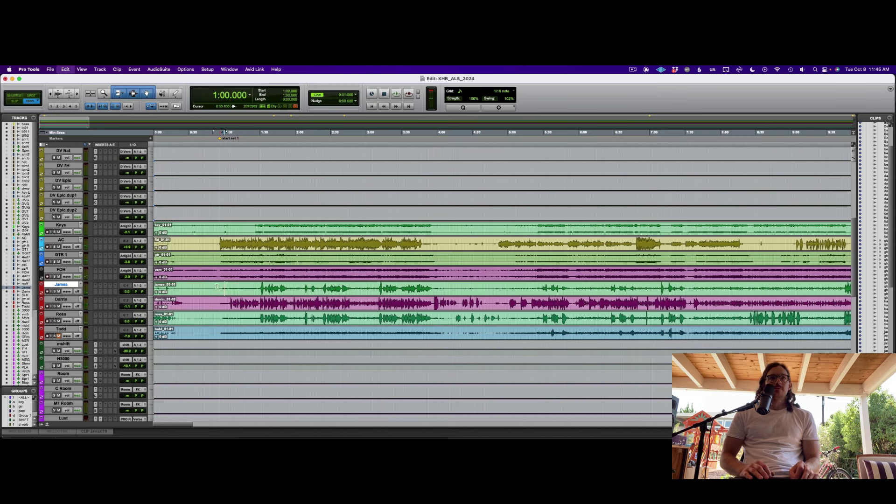
Step: Separate the first vocal track's clip at 4:19 and select the part before the split
{"action": "left_click", "coordinate": [428, 282]}
{"action": "left_click", "coordinate": [459, 285]}
{"action": "key", "text": "b"}
{"action": "left_click", "coordinate": [439, 294]}
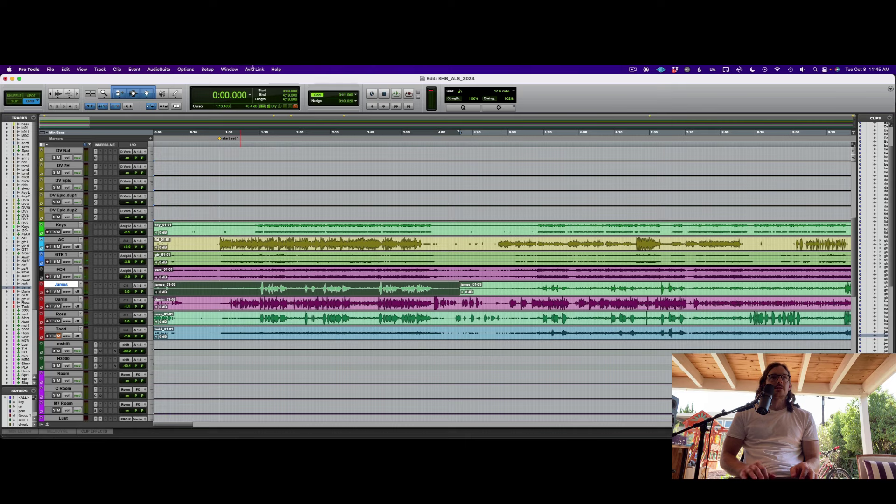
Step: Open Strip Silence for the selected vocal clip and raise the strip threshold to -21 dB
{"action": "left_click", "coordinate": [277, 69]}
{"action": "type", "text": "strip"}
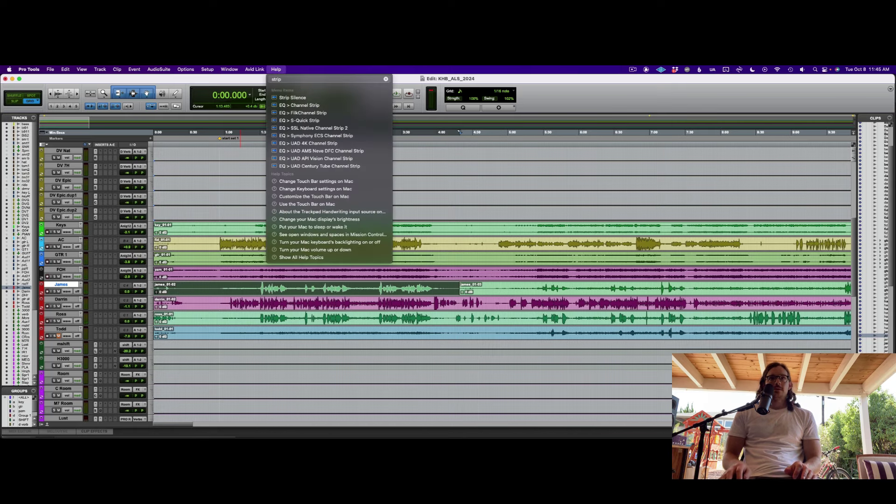
{"action": "key", "text": "Return"}
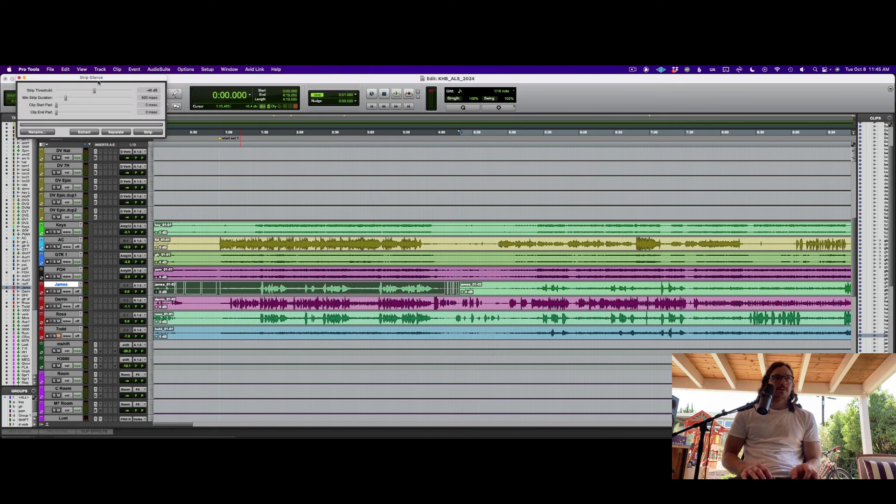
{"action": "left_click_drag", "start_coordinate": [95, 91], "coordinate": [121, 97]}
{"action": "key", "text": "t"}
{"action": "key", "text": "t"}
{"action": "key", "text": "t"}
{"action": "scroll", "coordinate": [326, 237], "scroll_direction": "right", "scroll_amount": 10}
{"action": "scroll", "coordinate": [327, 236], "scroll_direction": "down", "scroll_amount": 1}
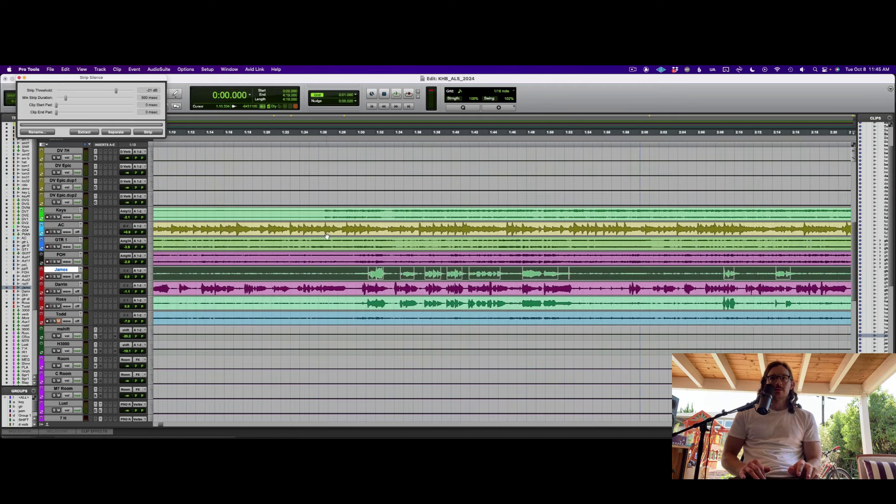
Step: Set Strip Silence to a -23 dB threshold, 305 ms minimum duration and short start and end pads; strip the clip and undo it
{"action": "left_click_drag", "start_coordinate": [107, 92], "coordinate": [115, 91]}
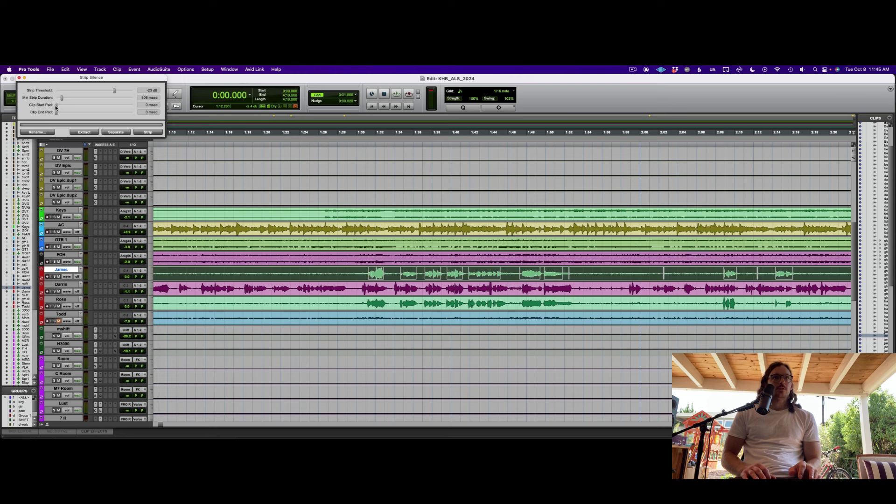
{"action": "left_click_drag", "start_coordinate": [57, 115], "coordinate": [61, 115]}
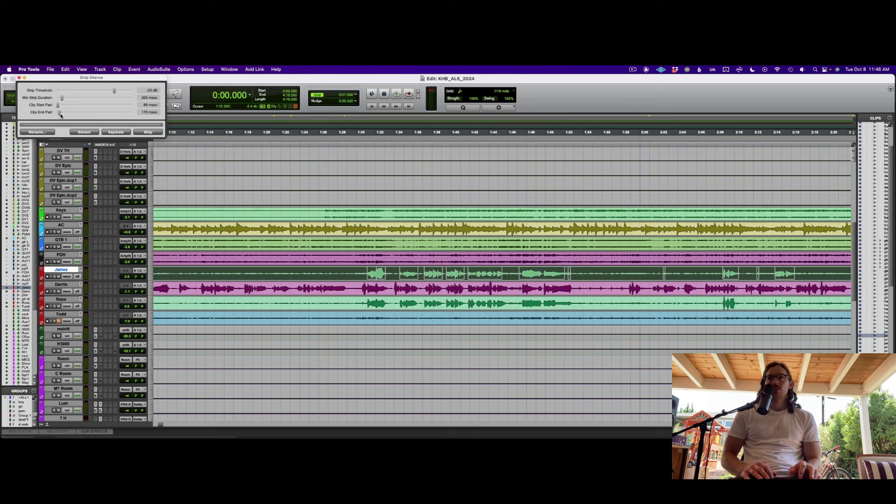
{"action": "left_click", "coordinate": [148, 133]}
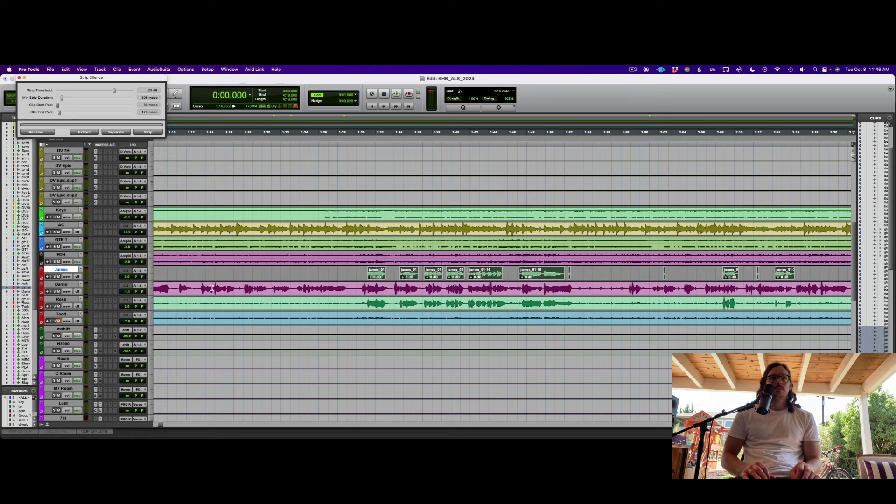
{"action": "key", "text": "super+z"}
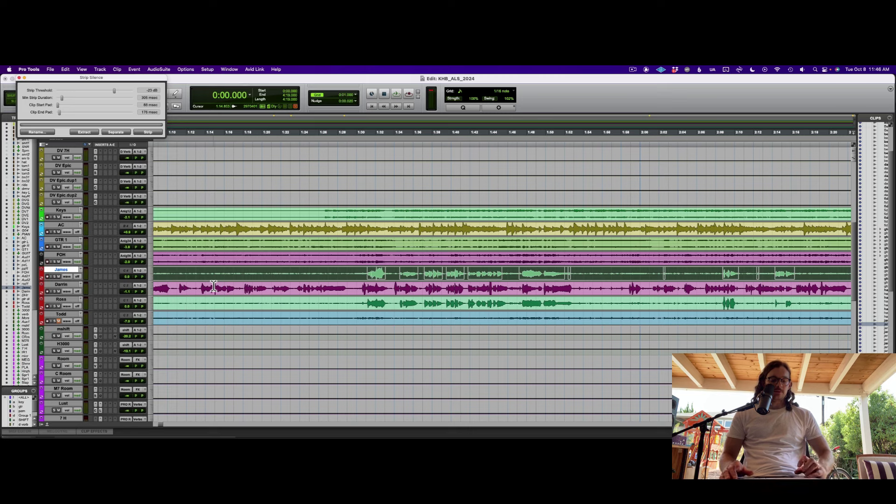
Step: Duplicate the first vocal track's playlist under the suggested name and strip the silence from its selected clip
{"action": "key", "text": "ctrl+alt+super+backslash"}
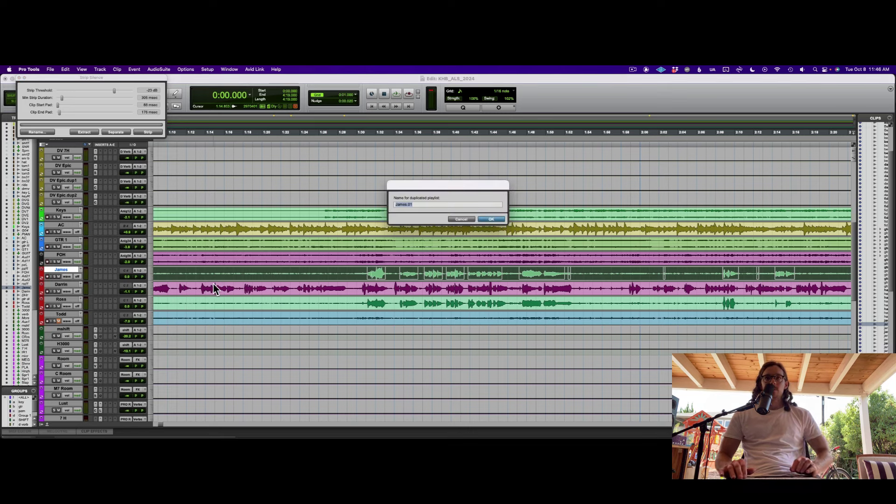
{"action": "key", "text": "Return"}
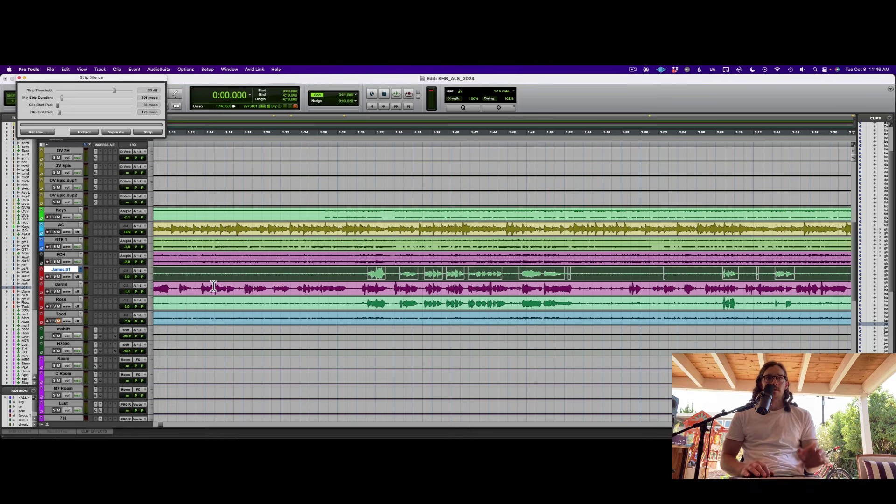
{"action": "key", "text": "Return"}
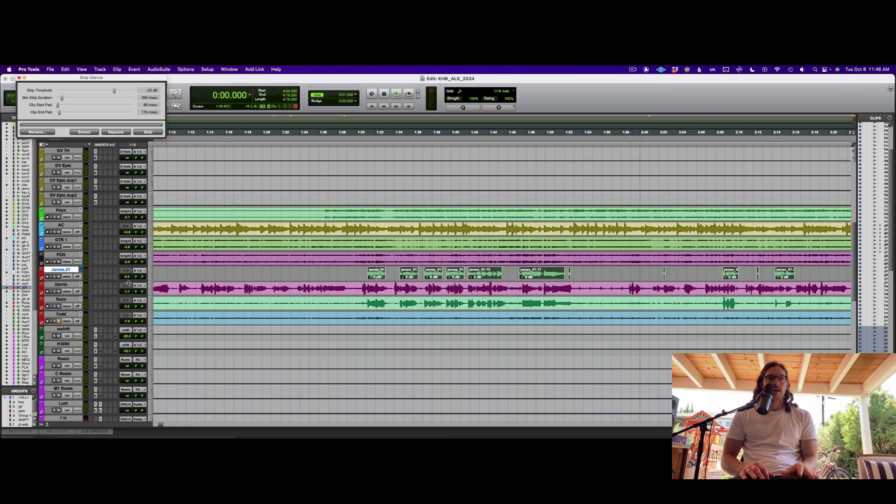
Step: Strip the silence from the second and third vocal tracks with the same Strip Silence settings
{"action": "left_click", "coordinate": [71, 285]}
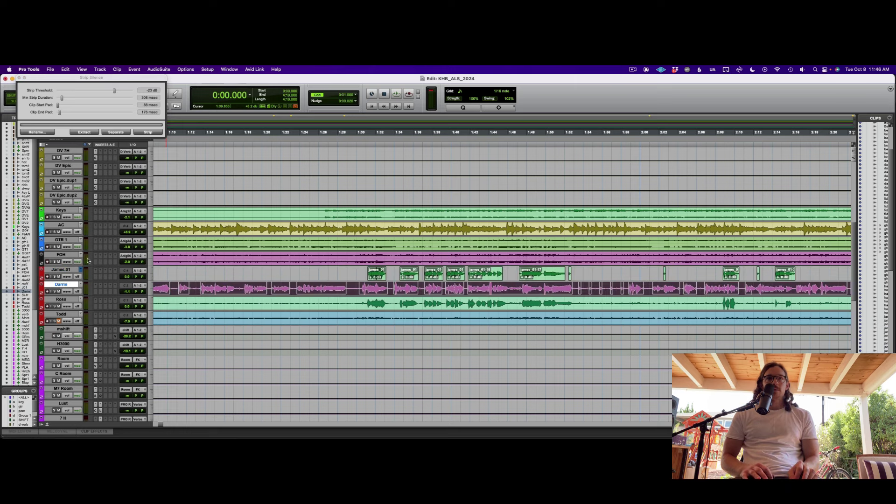
{"action": "left_click", "coordinate": [149, 132]}
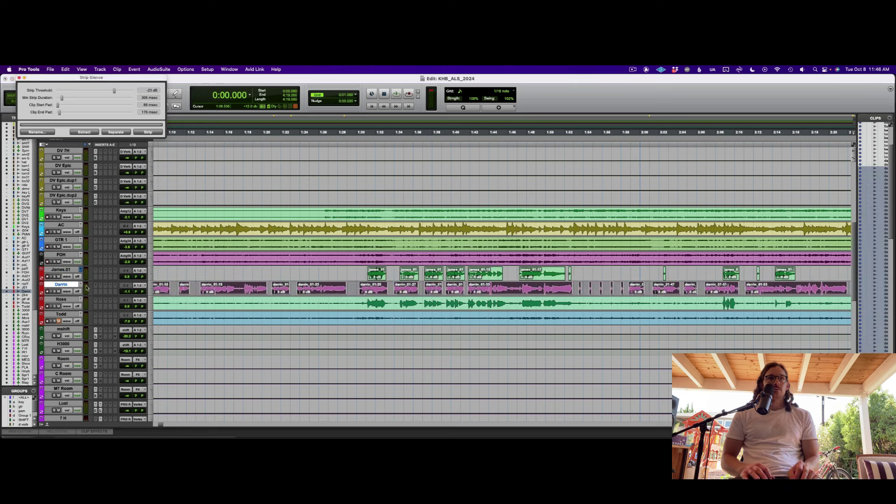
{"action": "left_click", "coordinate": [64, 300]}
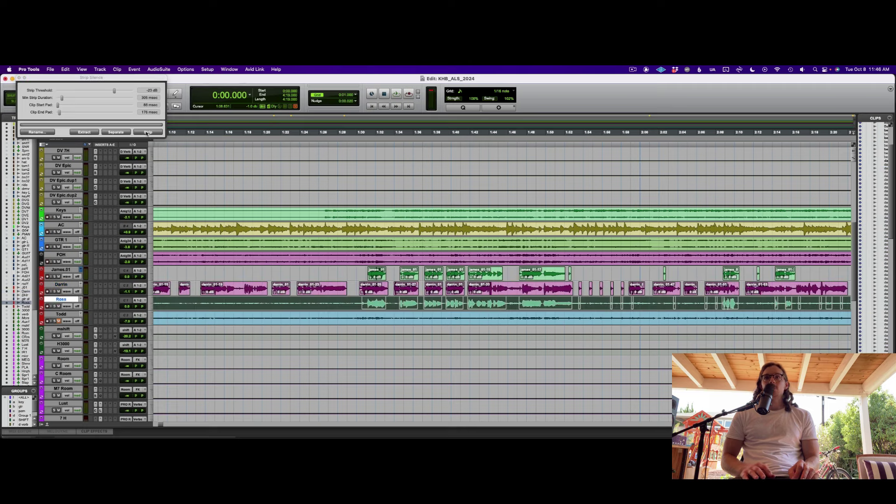
{"action": "left_click", "coordinate": [148, 132]}
Step: Select the stripped clips on the three vocal tracks from 0:58 to 4:15 and apply fades to them
{"action": "key", "text": "r"}
{"action": "key", "text": "r"}
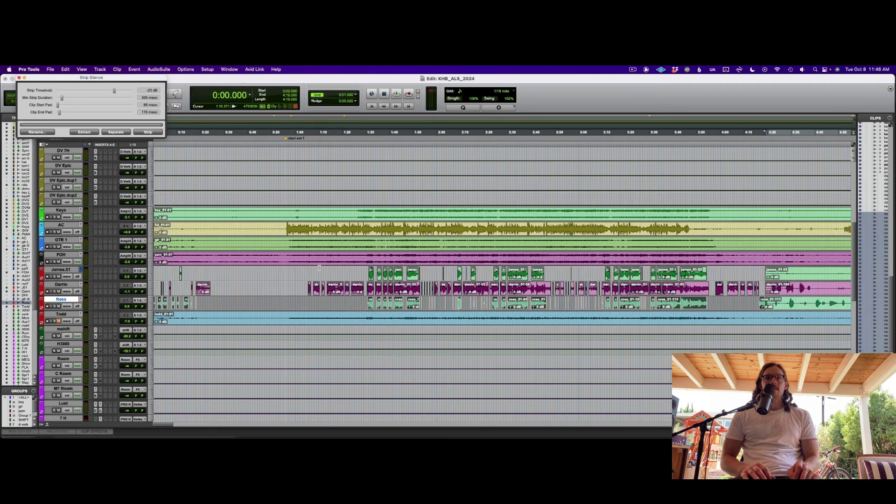
{"action": "left_click_drag", "start_coordinate": [290, 270], "coordinate": [756, 306]}
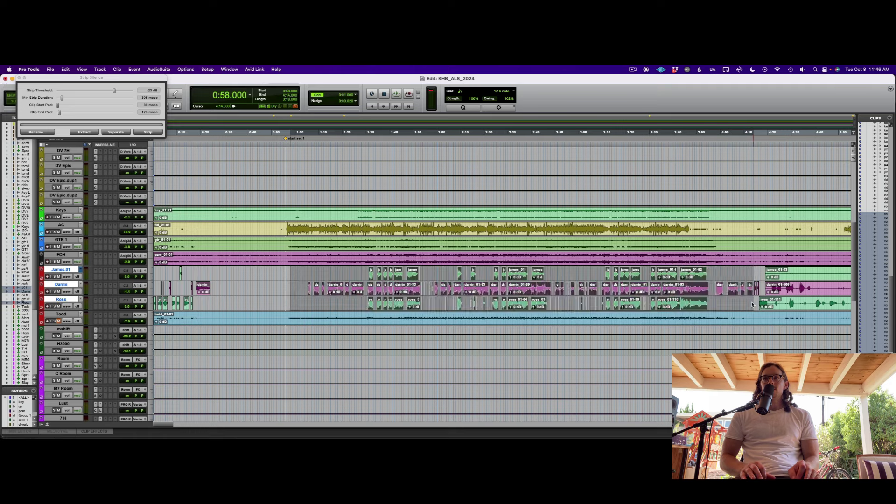
{"action": "key", "text": "super+bracketleft"}
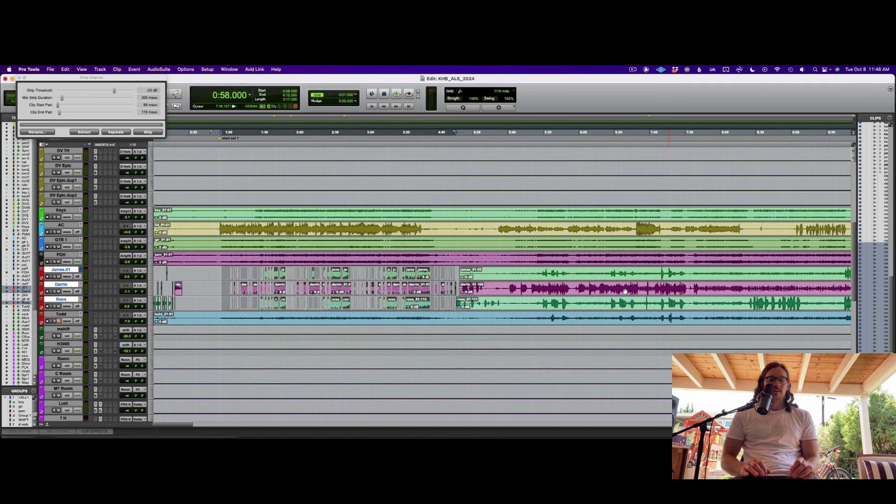
{"action": "key", "text": "super+f"}
{"action": "key", "text": "Return"}
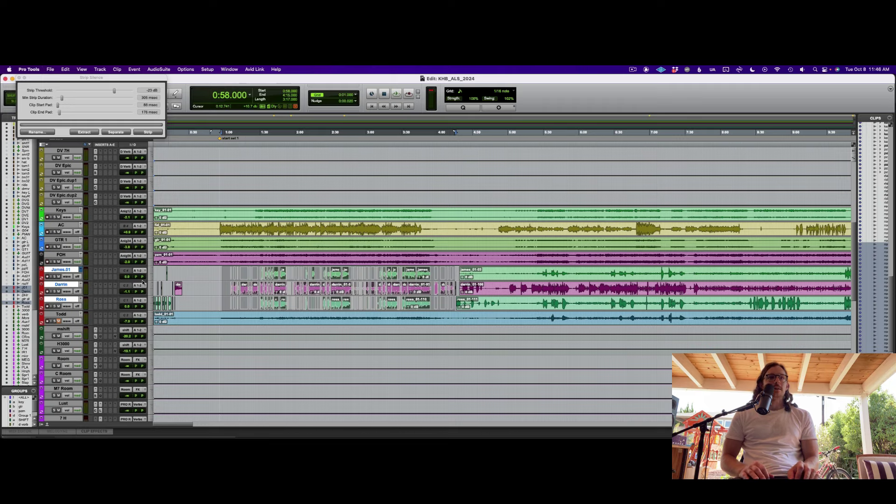
Step: Inspect the stripped vocal clips up close and play the song from the second vocal track's clips
{"action": "left_click", "coordinate": [244, 272]}
{"action": "key", "text": "t"}
{"action": "key", "text": "t"}
{"action": "key", "text": "t"}
{"action": "left_click", "coordinate": [396, 287]}
{"action": "key", "text": "space"}
Step: In the Mix window, lower the ride and hat faders to about -7 dB each
{"action": "key", "text": "super+equal"}
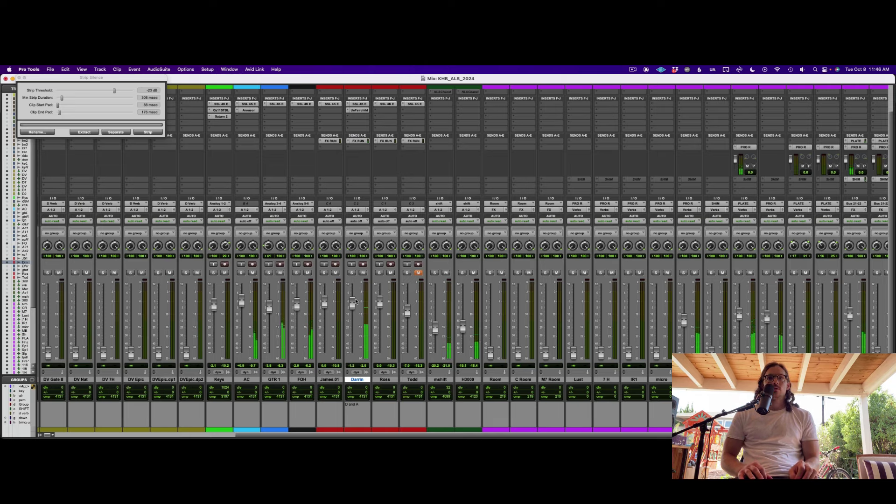
{"action": "scroll", "coordinate": [355, 301], "scroll_direction": "left", "scroll_amount": 5}
{"action": "left_click_drag", "start_coordinate": [322, 307], "coordinate": [323, 313]}
{"action": "left_click_drag", "start_coordinate": [330, 362], "coordinate": [330, 358]}
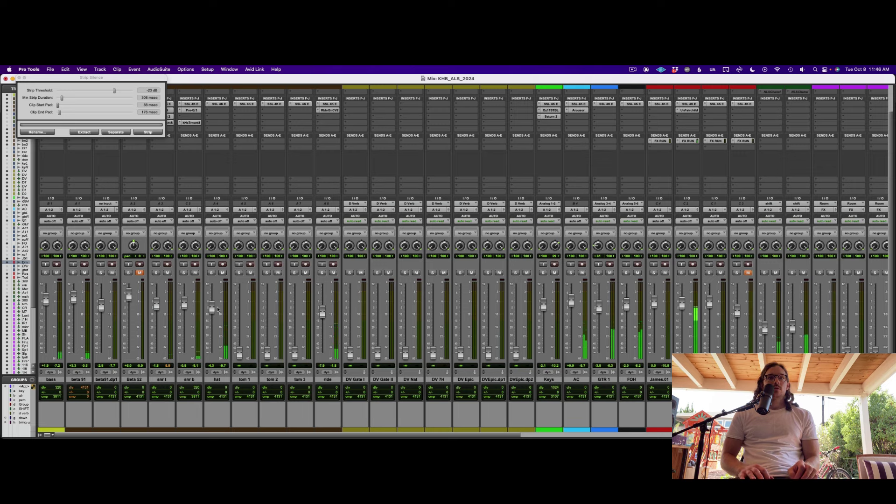
{"action": "left_click_drag", "start_coordinate": [212, 307], "coordinate": [212, 312]}
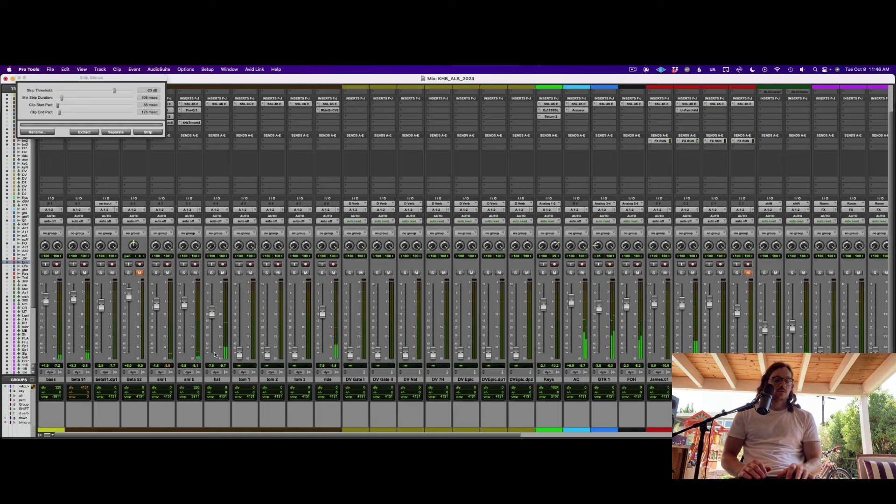
Step: Solo the FOH track and raise its fader to about +1 dB
{"action": "scroll", "coordinate": [310, 360], "scroll_direction": "right", "scroll_amount": 7}
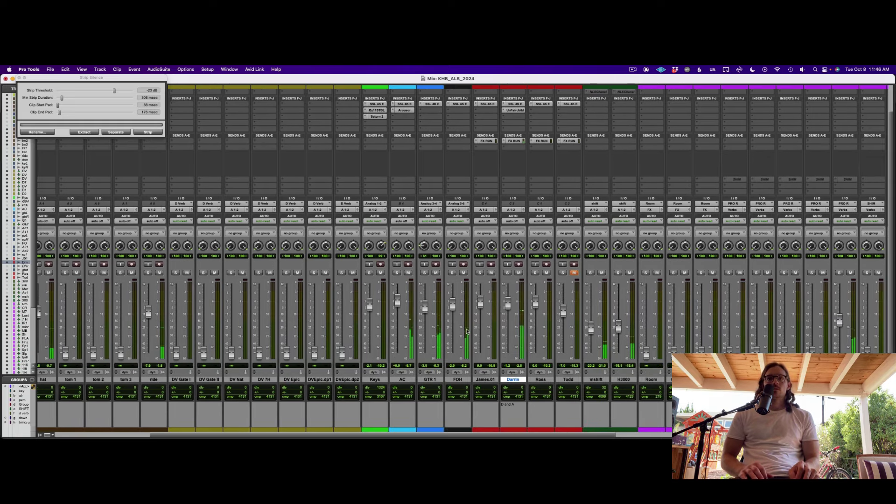
{"action": "left_click", "coordinate": [452, 273]}
{"action": "scroll", "coordinate": [459, 134], "scroll_direction": "up", "scroll_amount": 3}
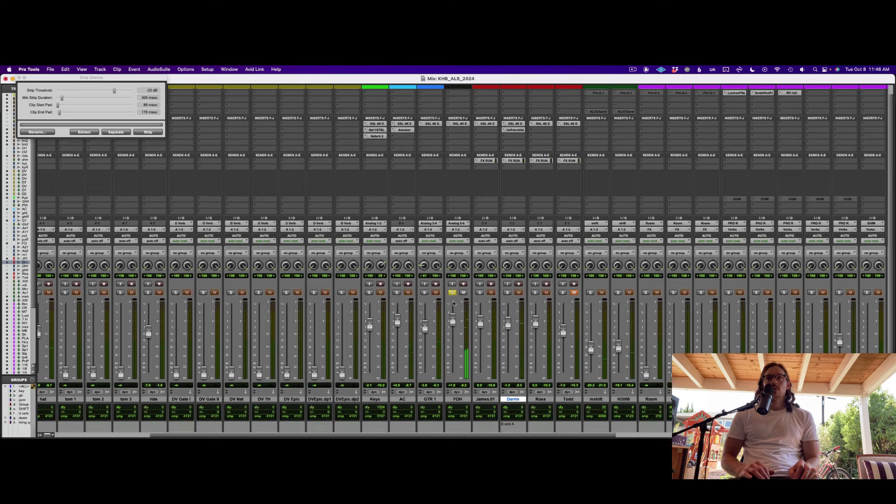
Step: In SSL 360, sweep the FOH channel's low-mid EQ band, cut its gain, and return to the Pro Tools Mix window
{"action": "key", "text": "super+Tab"}
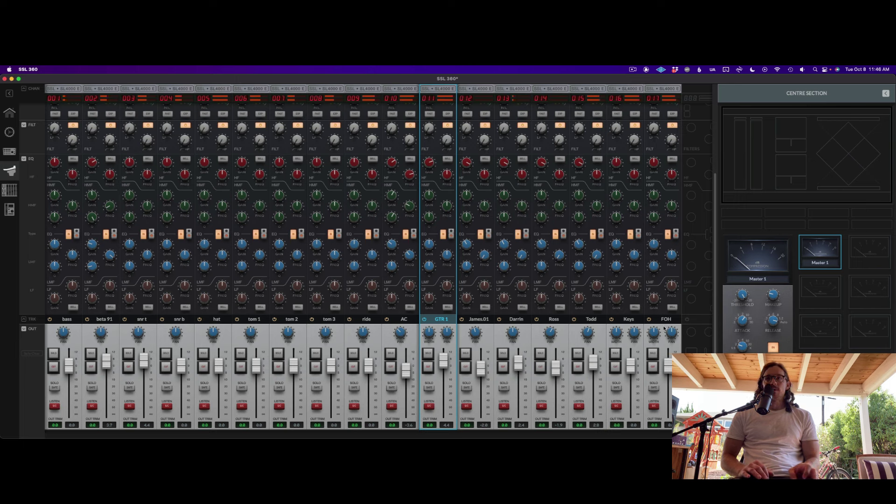
{"action": "left_click_drag", "start_coordinate": [655, 245], "coordinate": [668, 208]}
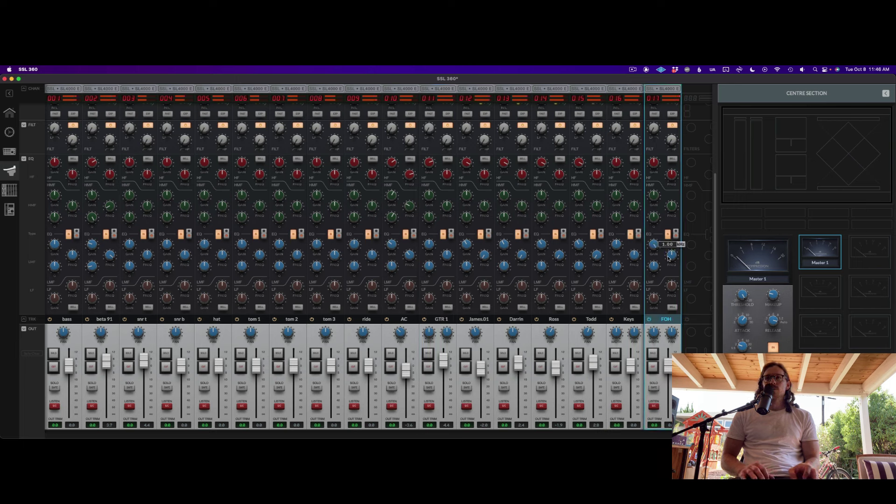
{"action": "left_click_drag", "start_coordinate": [668, 294], "coordinate": [670, 284]}
{"action": "left_click_drag", "start_coordinate": [655, 245], "coordinate": [656, 305]}
{"action": "key", "text": "super+Tab"}
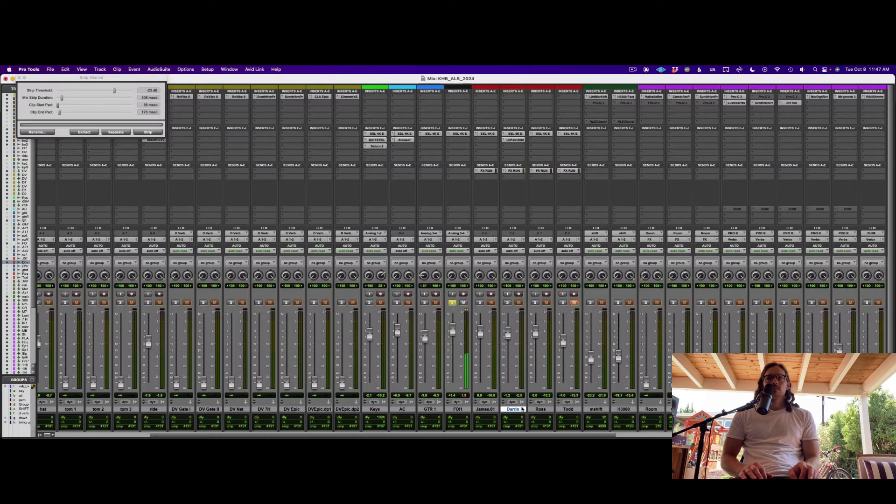
Step: Insert CLA MixHub on the FOH track, adjust its stereo width toward Mono, and close the floating windows
{"action": "left_click", "coordinate": [459, 139]}
{"action": "type", "text": "mod"}
{"action": "key", "text": "Return"}
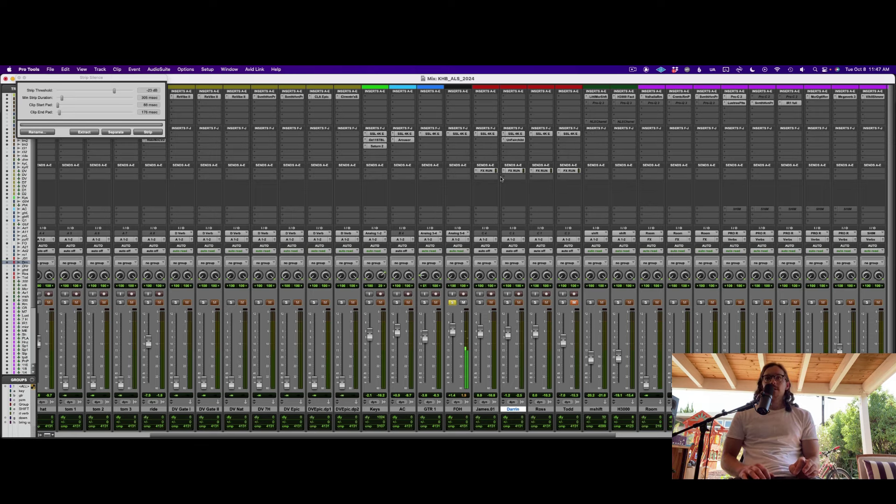
{"action": "key", "text": "space"}
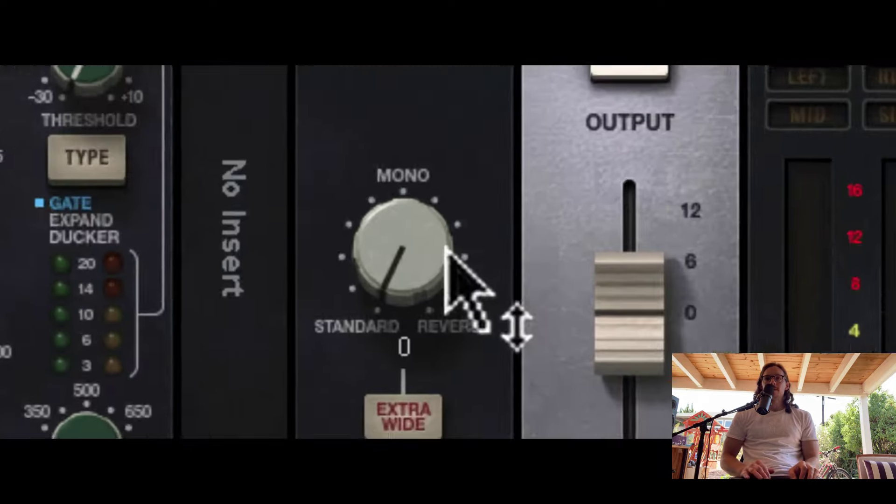
{"action": "key", "text": "space"}
{"action": "mouse_move", "coordinate": [441, 246]}
{"action": "left_mouse_down"}
{"action": "mouse_move", "coordinate": [441, 233]}
{"action": "mouse_move", "coordinate": [432, 238]}
{"action": "left_mouse_up"}
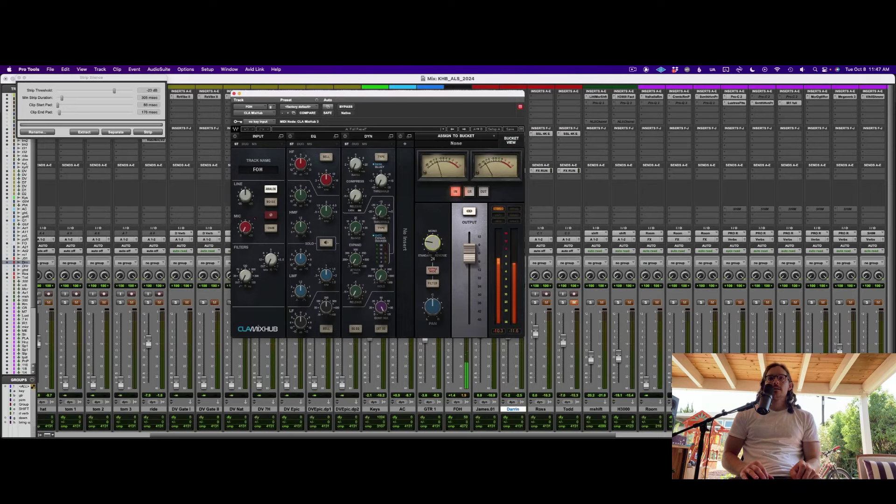
{"action": "key", "text": "ctrl+alt+super+w"}
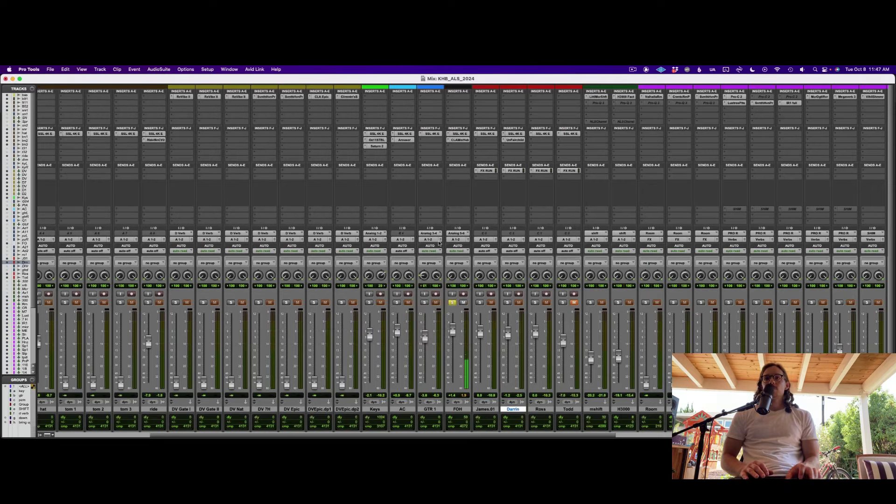
Step: Unsolo the FOH track and lower its fader to about -2.7 dB
{"action": "left_click", "coordinate": [452, 303]}
{"action": "mouse_move", "coordinate": [452, 329]}
{"action": "left_mouse_down"}
{"action": "mouse_move", "coordinate": [456, 357]}
{"action": "mouse_move", "coordinate": [455, 319]}
{"action": "mouse_move", "coordinate": [457, 337]}
{"action": "left_mouse_up"}
{"action": "scroll", "coordinate": [457, 337], "scroll_direction": "down", "scroll_amount": 3}
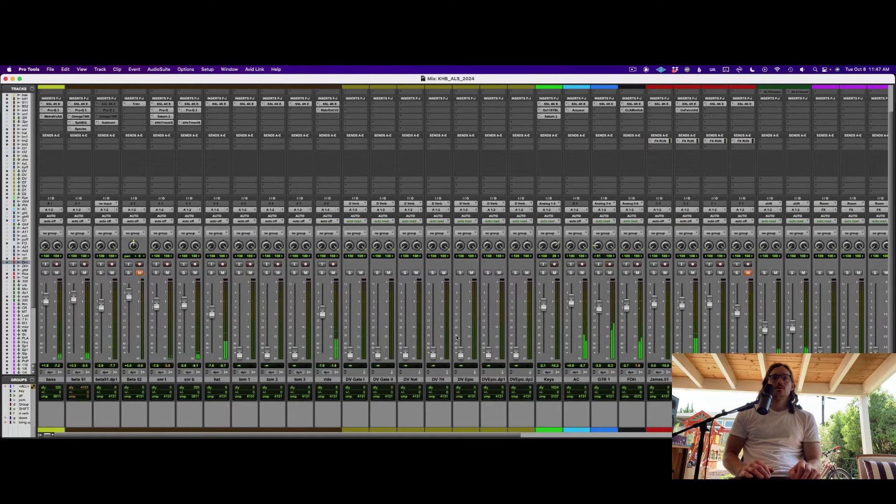
Step: Raise the 1/8 and 1/16 delay returns to about -11 dB and -9 dB, and lower the two neighbouring delay returns
{"action": "scroll", "coordinate": [457, 337], "scroll_direction": "right", "scroll_amount": 10}
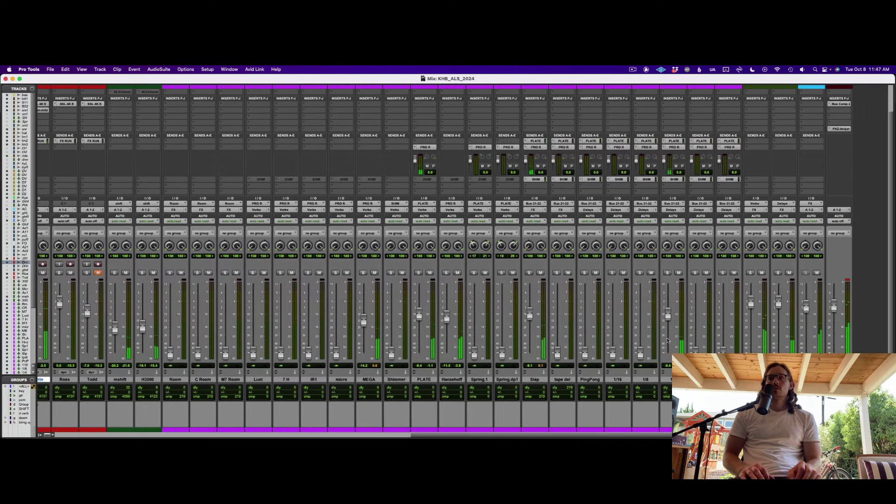
{"action": "left_click_drag", "start_coordinate": [669, 313], "coordinate": [669, 316]}
{"action": "left_click_drag", "start_coordinate": [640, 354], "coordinate": [646, 317]}
{"action": "left_click_drag", "start_coordinate": [696, 330], "coordinate": [696, 347]}
{"action": "left_click_drag", "start_coordinate": [617, 355], "coordinate": [615, 320]}
Step: Briefly mute the beta91.dp1 kick track to compare the low end, and save the session
{"action": "scroll", "coordinate": [614, 317], "scroll_direction": "left", "scroll_amount": 10}
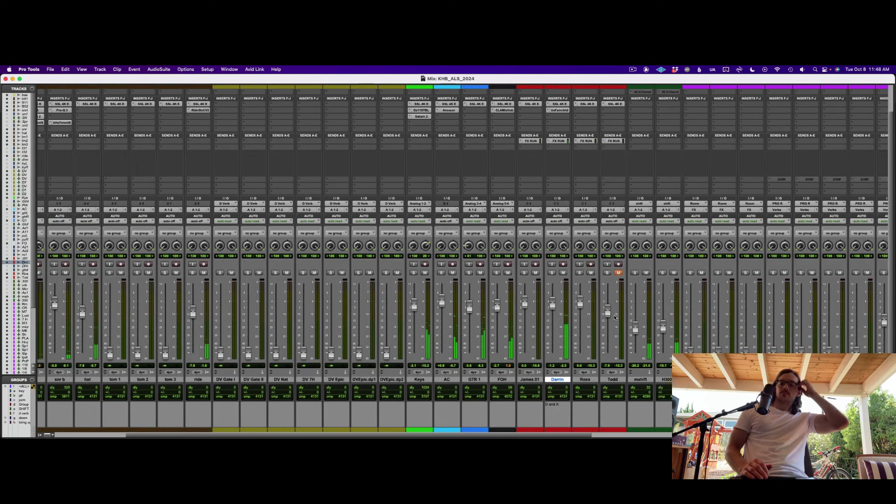
{"action": "scroll", "coordinate": [614, 317], "scroll_direction": "left", "scroll_amount": 5}
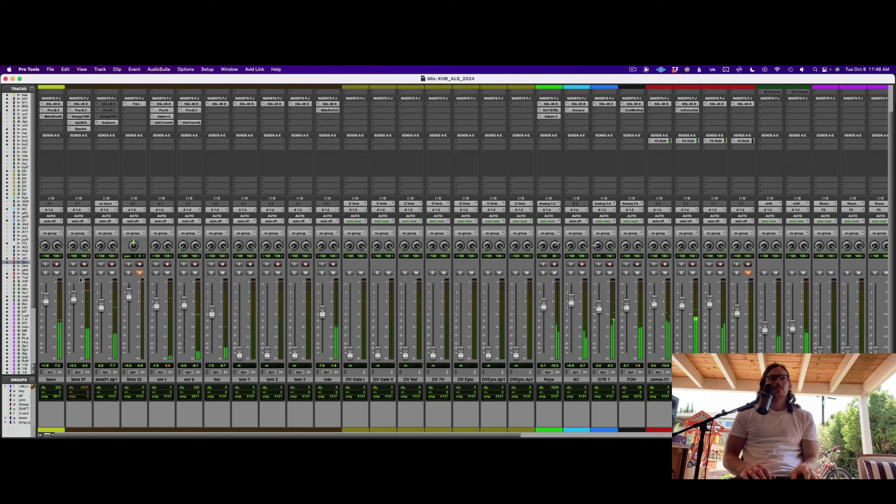
{"action": "left_click", "coordinate": [112, 273]}
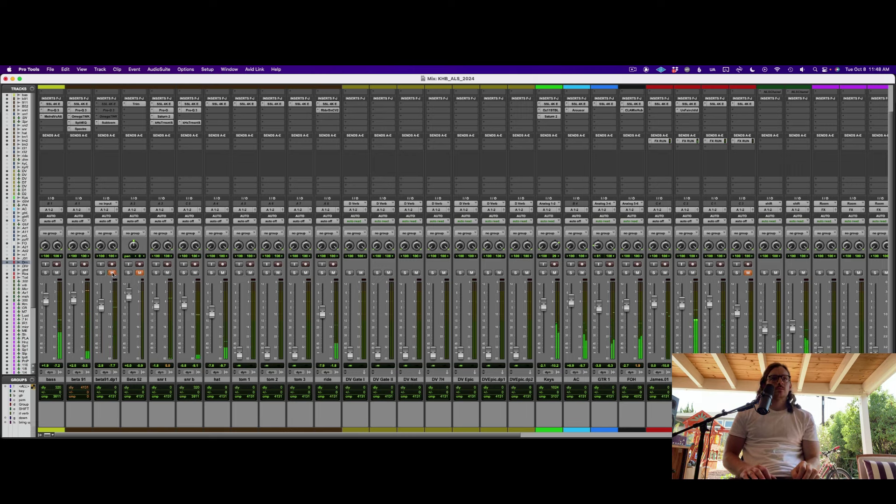
{"action": "left_click", "coordinate": [112, 273]}
{"action": "key", "text": "super+s"}
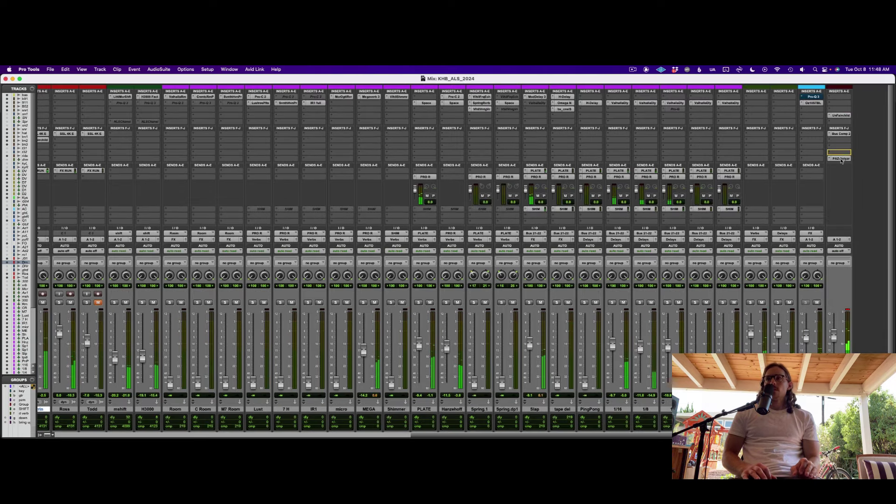
Step: Move PAZ Analyzer up one insert slot on Master 1 and insert ADPTR MetricAB below it
{"action": "left_click_drag", "start_coordinate": [842, 161], "coordinate": [841, 160]}
{"action": "left_click", "coordinate": [842, 160]}
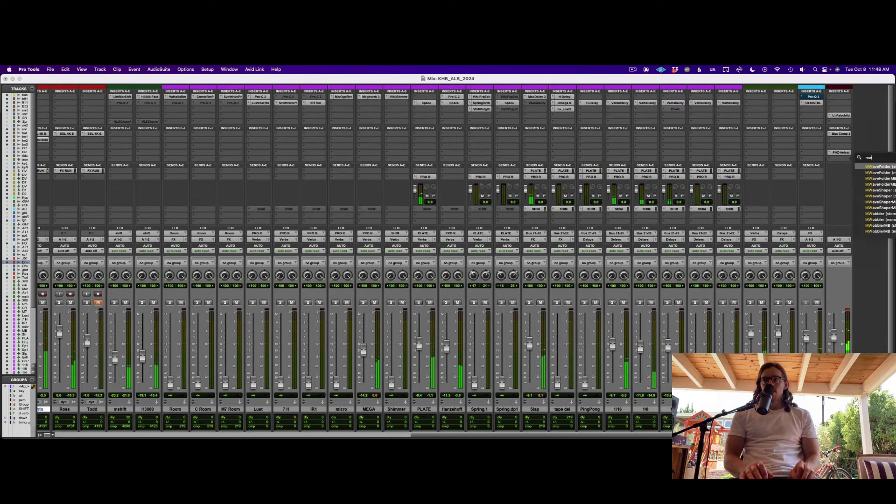
{"action": "type", "text": "m"}
{"action": "key", "text": "Escape"}
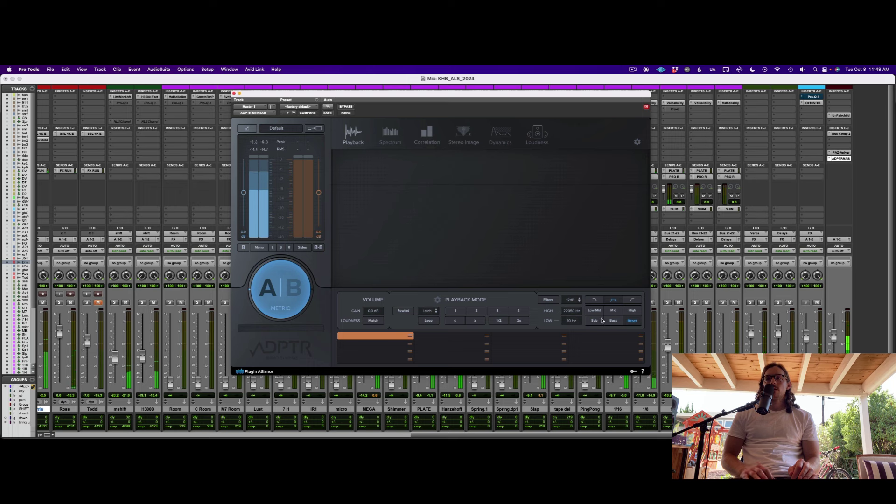
Step: Audition the mix's low end through MetricAB's Bass filter with its high limit at about 178 Hz, reset the filter, and close the plug-in
{"action": "left_click", "coordinate": [611, 321]}
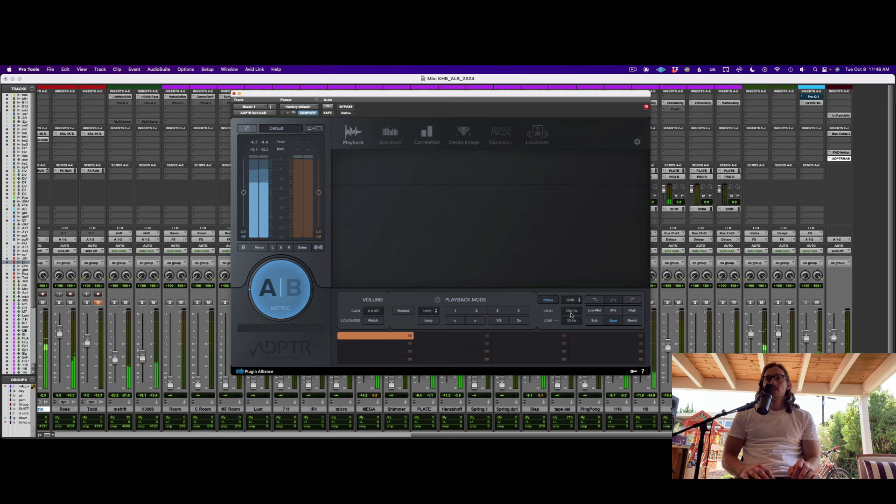
{"action": "key", "text": "XF86AudioRaiseVolume"}
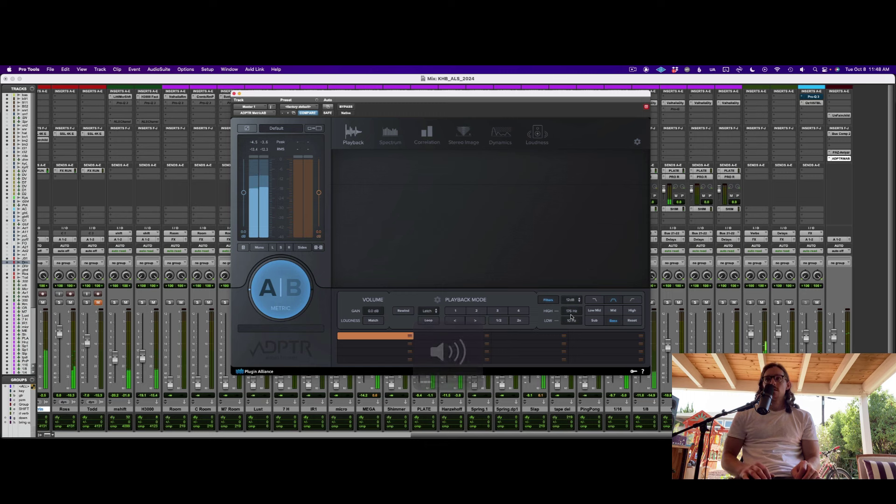
{"action": "left_click", "coordinate": [631, 325]}
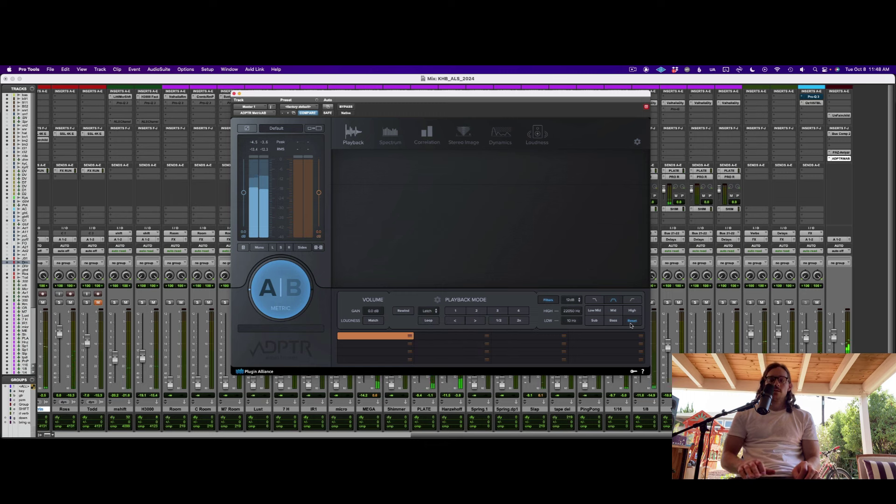
{"action": "key", "text": "XF86AudioLowerVolume"}
{"action": "key", "text": "super+w"}
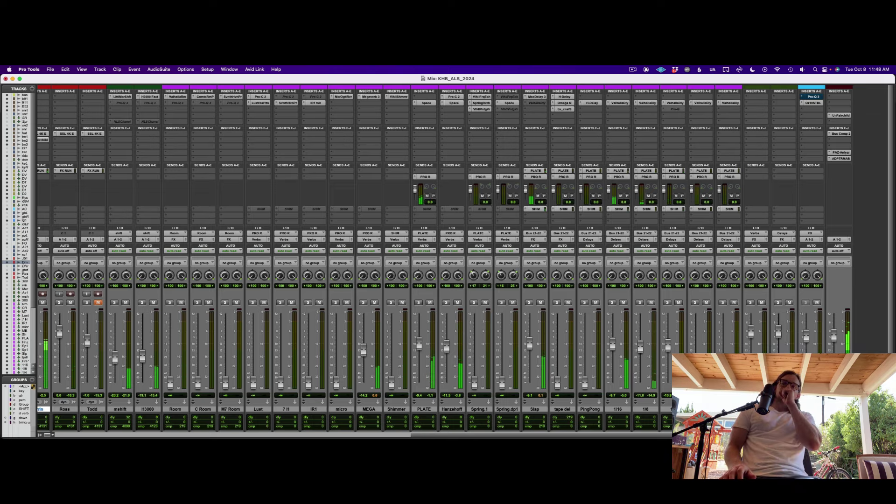
{"action": "key", "text": "XF86AudioLowerVolume"}
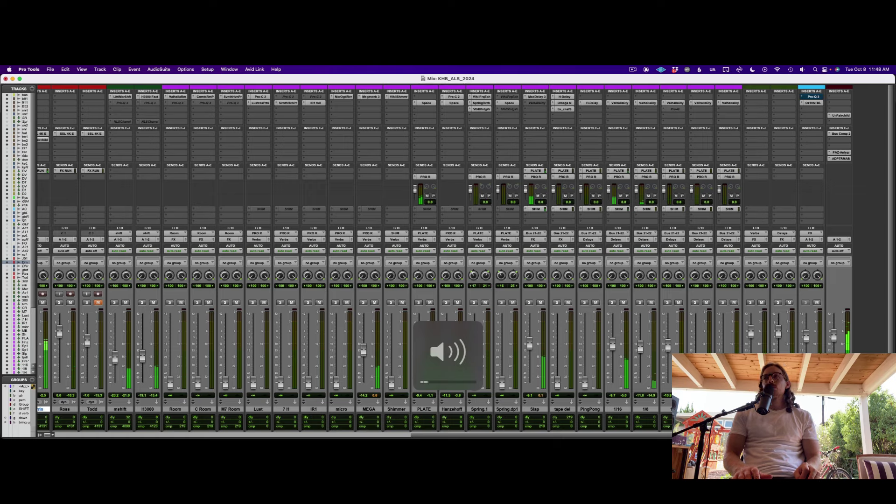
Step: Insert MixWave Hazelrigg VLC on Master 1 and make the Bus Compressor 2 insert inactive
{"action": "left_click", "coordinate": [840, 122]}
{"action": "left_click", "coordinate": [840, 134]}
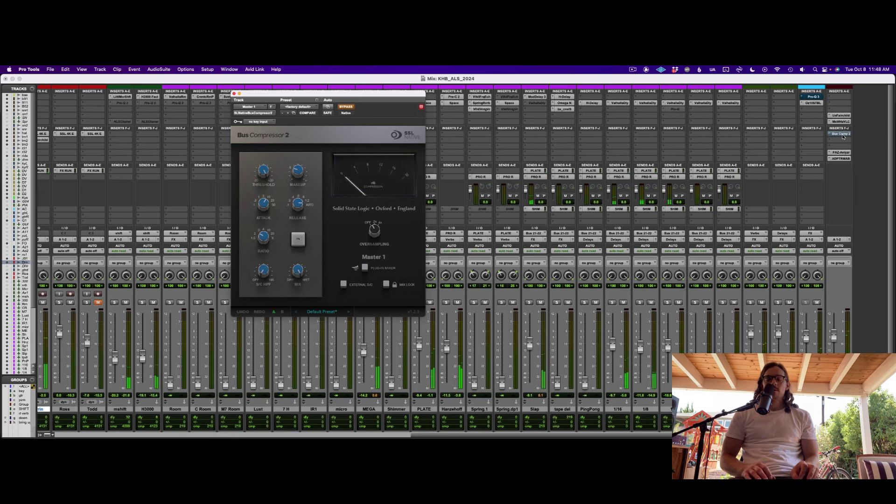
{"action": "left_click", "coordinate": [843, 135], "text": "ctrl+super"}
Step: In the Edit window, place the edit cursor at 1:30 on the Keys track and return to the Mix window
{"action": "key", "text": "super+equal"}
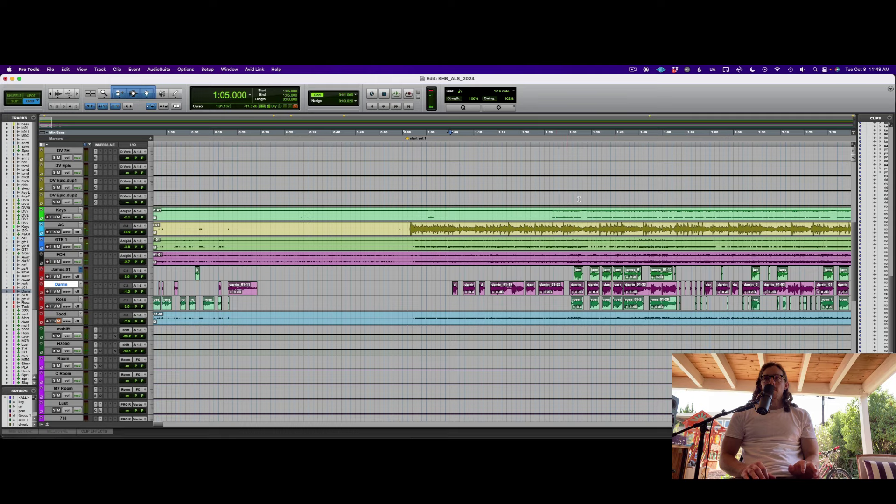
{"action": "left_click", "coordinate": [570, 213]}
{"action": "key", "text": "ctrl+alt+super+w"}
{"action": "key", "text": "ctrl+alt+super+w"}
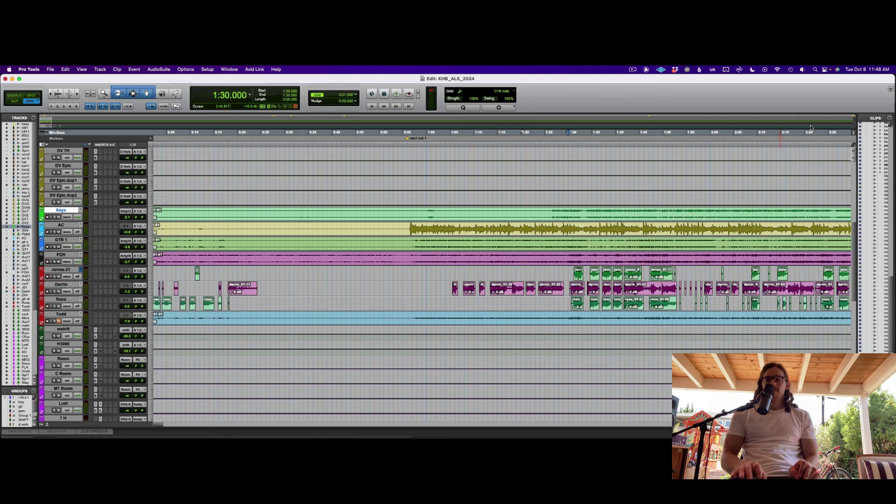
{"action": "key", "text": "super+equal"}
Step: Shape the master's low end in the Hazelrigg VLC with Low Boost and Low Cut, setting both bands' frequency switches
{"action": "left_click", "coordinate": [843, 121]}
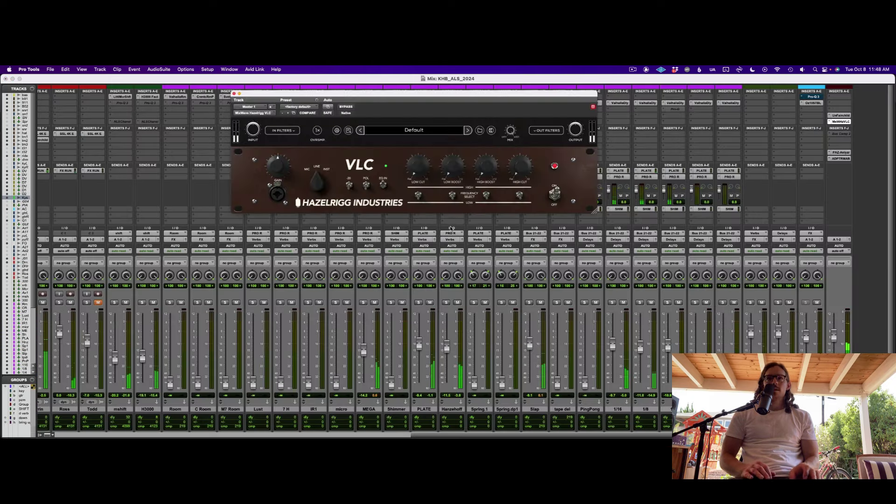
{"action": "left_click_drag", "start_coordinate": [396, 97], "coordinate": [425, 127]}
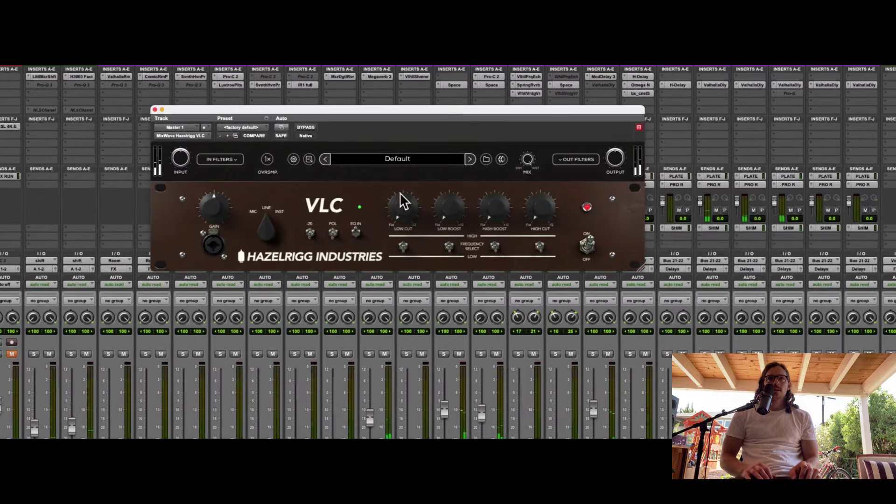
{"action": "left_click_drag", "start_coordinate": [445, 211], "coordinate": [457, 168]}
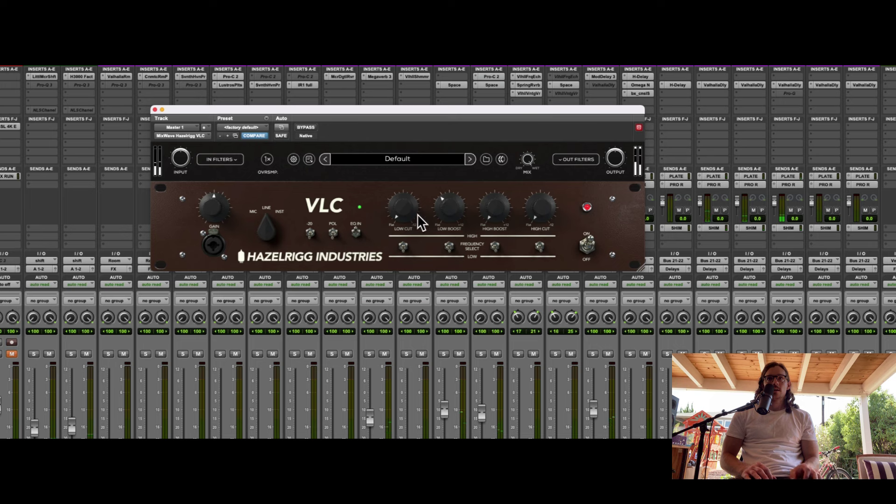
{"action": "left_click_drag", "start_coordinate": [412, 169], "coordinate": [422, 140]}
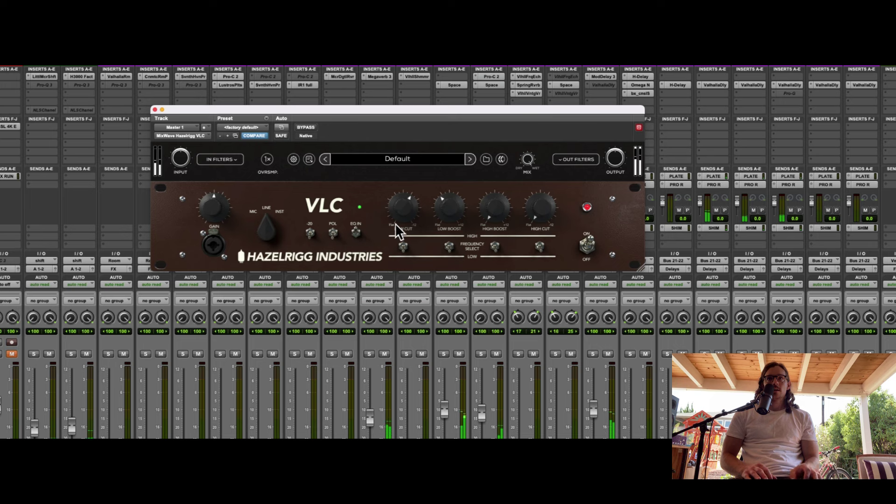
{"action": "left_click", "coordinate": [449, 248]}
{"action": "left_click_drag", "start_coordinate": [448, 209], "coordinate": [410, 211]}
{"action": "left_click", "coordinate": [407, 246]}
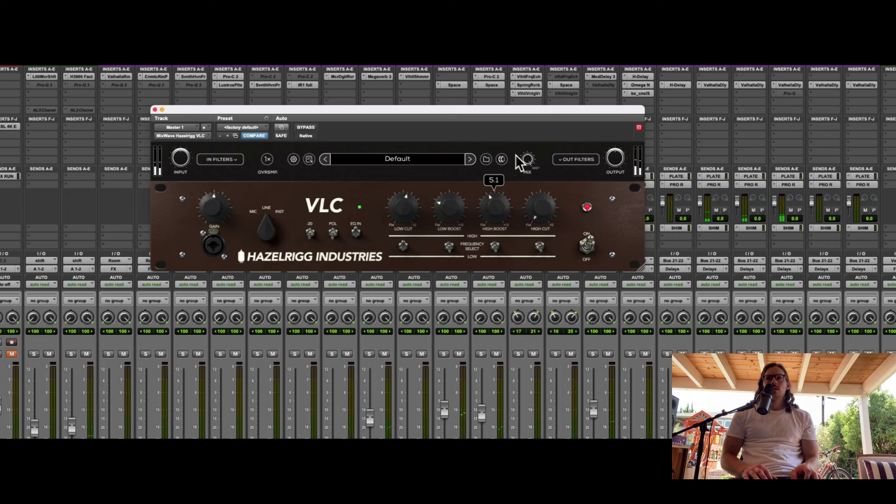
Step: Shape the master's top end in the VLC, setting the High Boost amount and frequency and adjusting High Cut
{"action": "left_click", "coordinate": [495, 244]}
{"action": "left_click_drag", "start_coordinate": [515, 158], "coordinate": [512, 180]}
{"action": "left_click_drag", "start_coordinate": [503, 240], "coordinate": [564, 134]}
{"action": "mouse_move", "coordinate": [550, 208]}
{"action": "left_mouse_down"}
{"action": "mouse_move", "coordinate": [540, 176]}
{"action": "mouse_move", "coordinate": [550, 196]}
{"action": "left_mouse_up"}
Step: Compare the master with the VLC bypassed and active, and close the plug-in window
{"action": "left_click", "coordinate": [306, 128]}
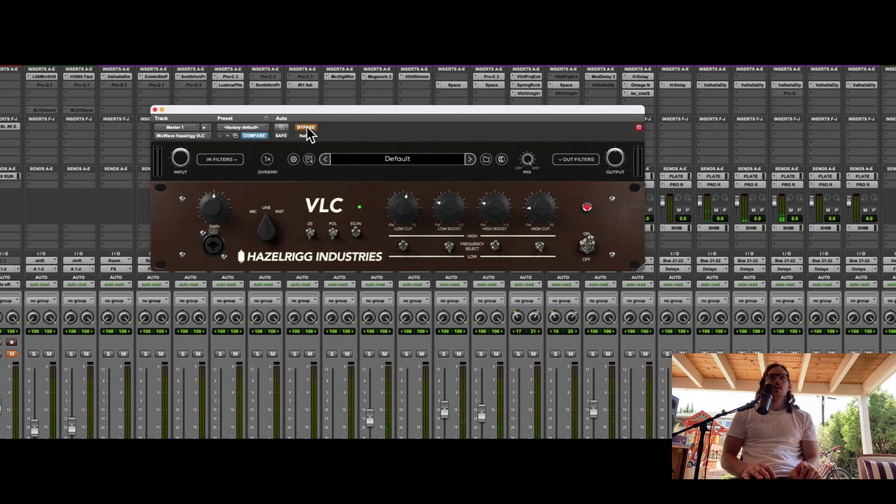
{"action": "left_click", "coordinate": [306, 127]}
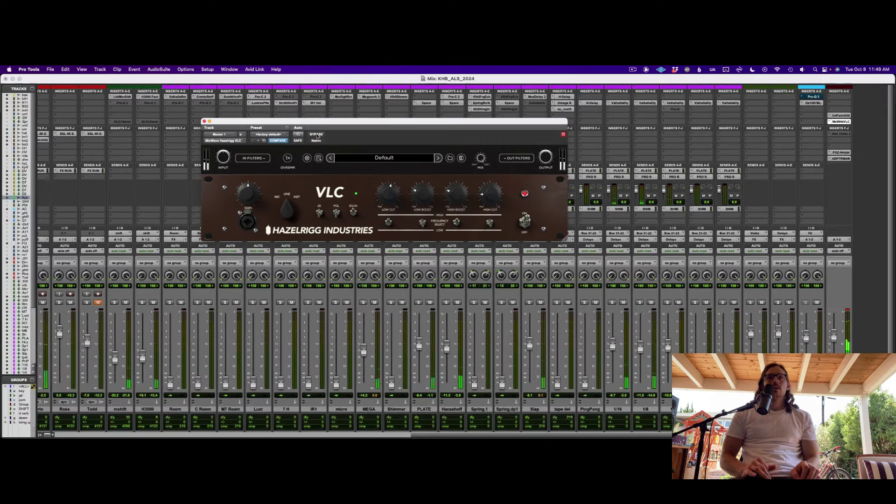
{"action": "key", "text": "super+w"}
Step: Mute and unmute the bass track to compare the mix with and without it
{"action": "scroll", "coordinate": [641, 308], "scroll_direction": "left", "scroll_amount": 12}
{"action": "scroll", "coordinate": [326, 308], "scroll_direction": "up", "scroll_amount": 1}
{"action": "left_click", "coordinate": [60, 305]}
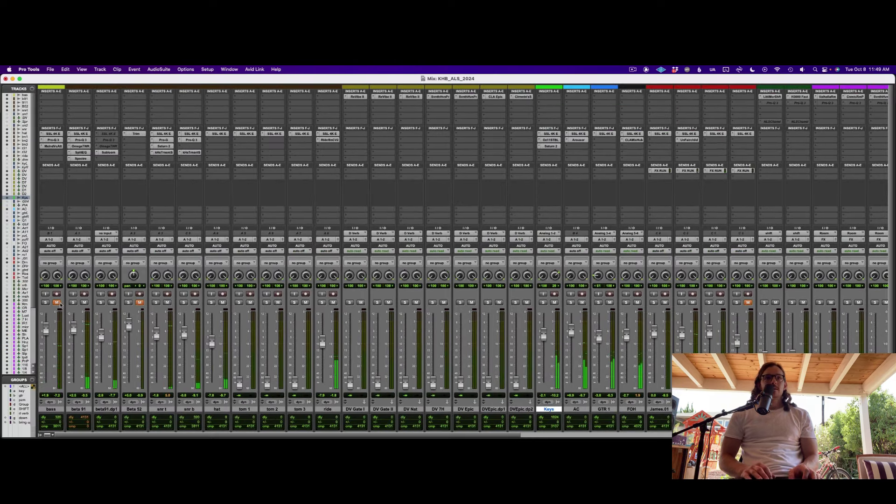
{"action": "left_click", "coordinate": [59, 305]}
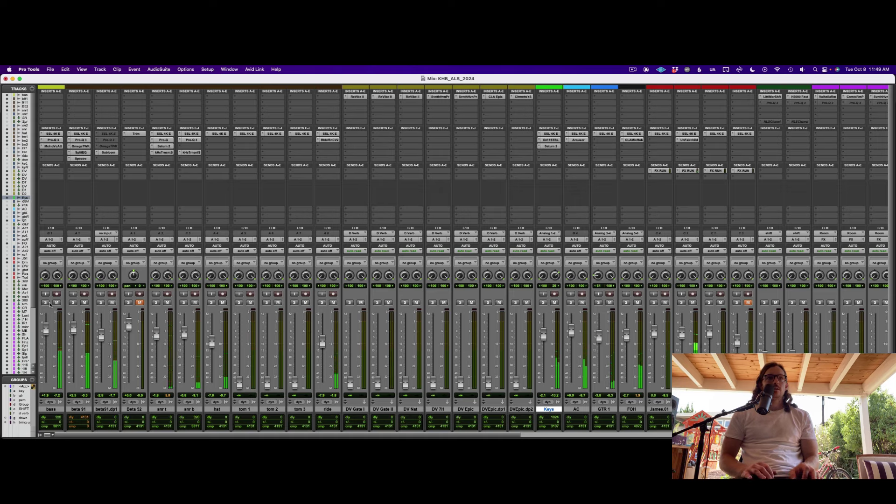
Step: Adjust an EQ band and its width in the bass track's Pro-Q 3, and close the plug-in
{"action": "left_click", "coordinate": [53, 140]}
{"action": "left_click_drag", "start_coordinate": [300, 236], "coordinate": [324, 240]}
{"action": "scroll", "coordinate": [302, 192], "scroll_direction": "up", "scroll_amount": 5}
{"action": "scroll", "coordinate": [318, 203], "scroll_direction": "down", "scroll_amount": 2}
{"action": "key", "text": "super+w"}
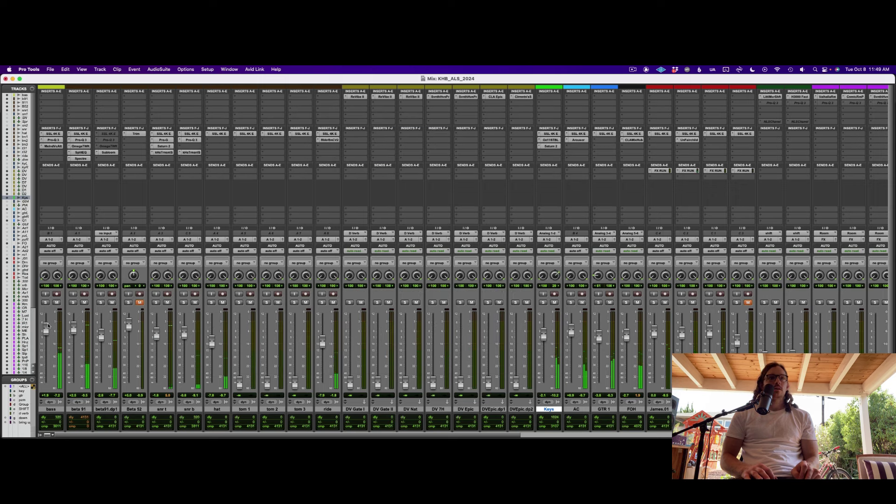
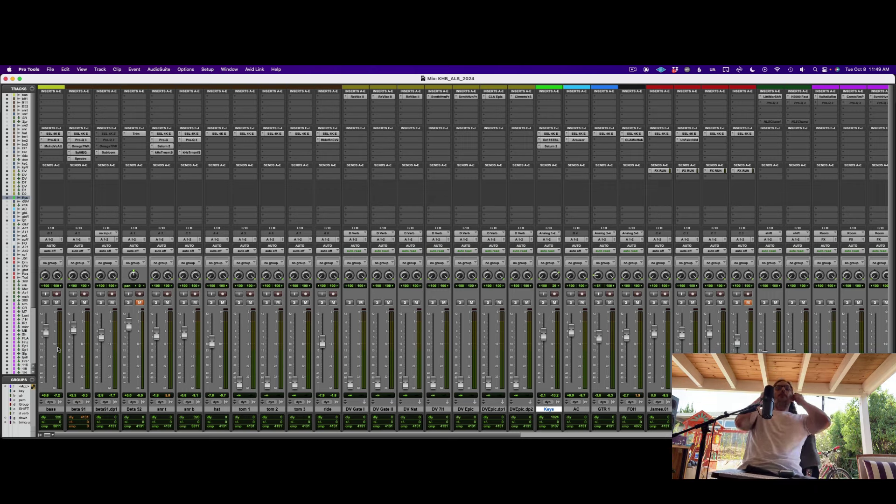
Step: Dismiss the CPU power error, restart playback and bring up the Edit window
{"action": "key", "text": "space"}
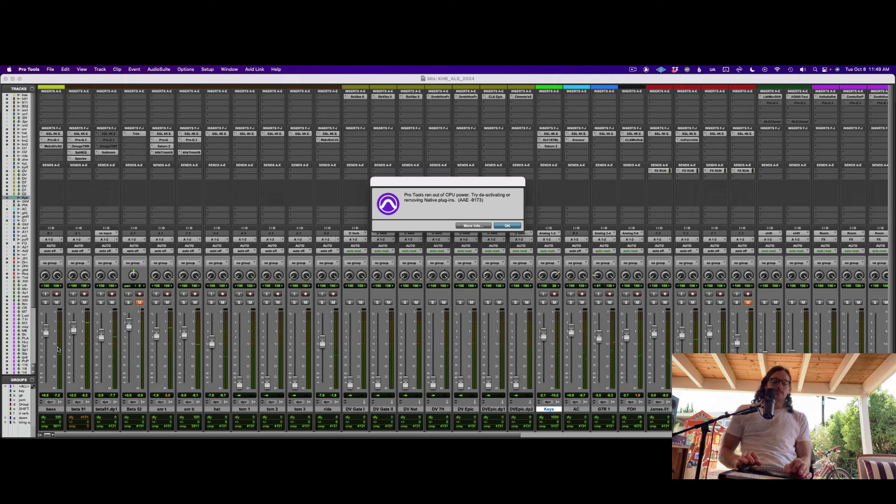
{"action": "key", "text": "Return"}
{"action": "key", "text": "space"}
{"action": "key", "text": "super+equal"}
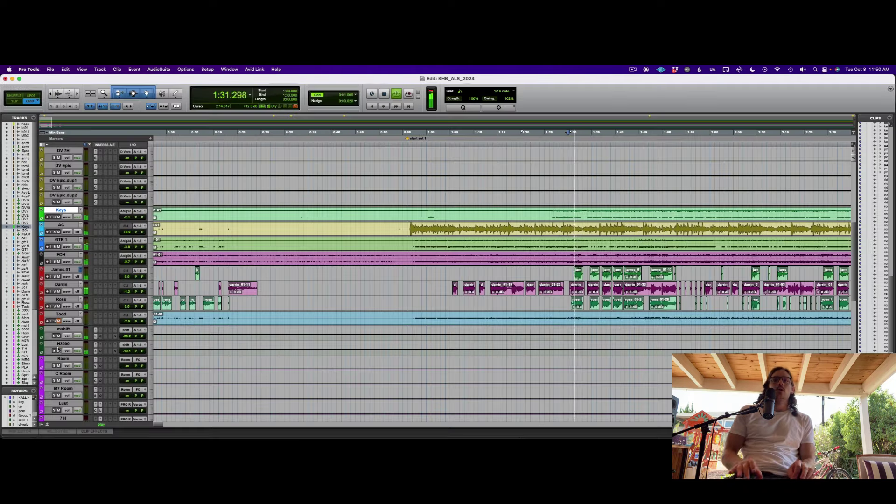
Step: Stop playback, place the playback start at about 1:29.8 on the beta 91 track and return to the Mix window
{"action": "key", "text": "space"}
{"action": "left_click", "coordinate": [413, 199]}
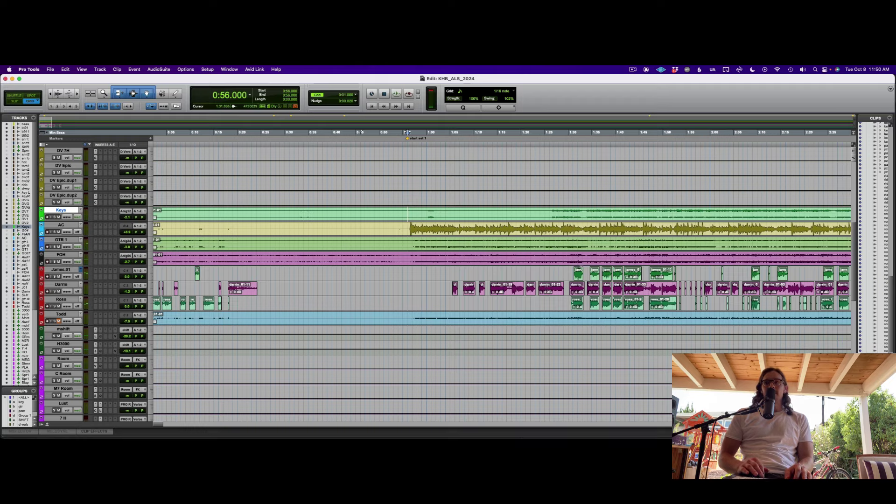
{"action": "scroll", "coordinate": [581, 268], "scroll_direction": "up", "scroll_amount": 10}
{"action": "left_click", "coordinate": [567, 169]}
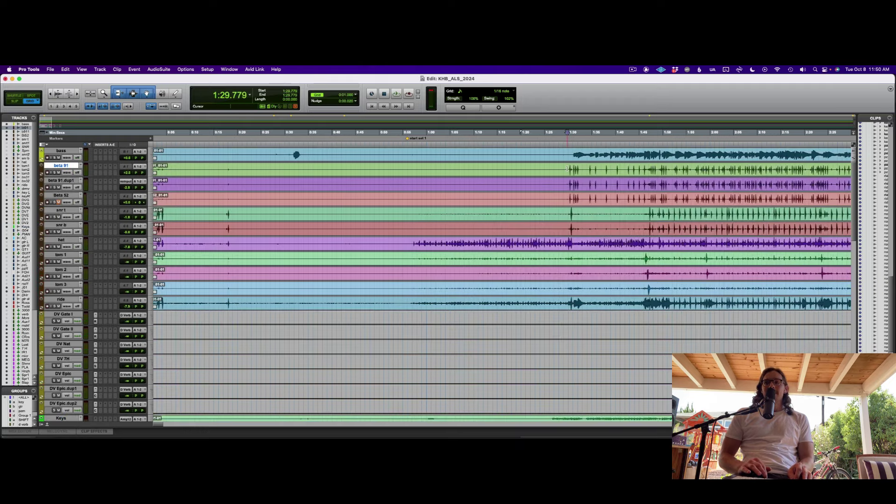
{"action": "key", "text": "super+equal"}
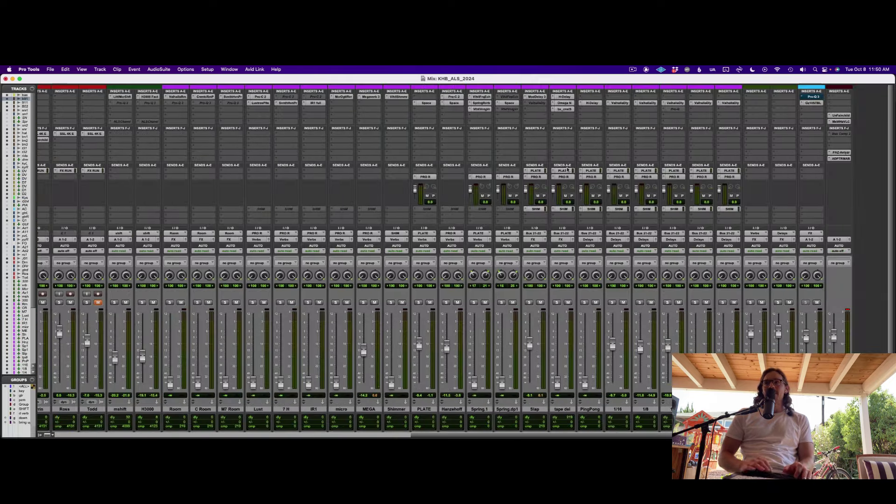
Step: Compare the mix with the insert below UnFairchild on the master track bypassed and active
{"action": "left_click", "coordinate": [843, 122], "text": "super"}
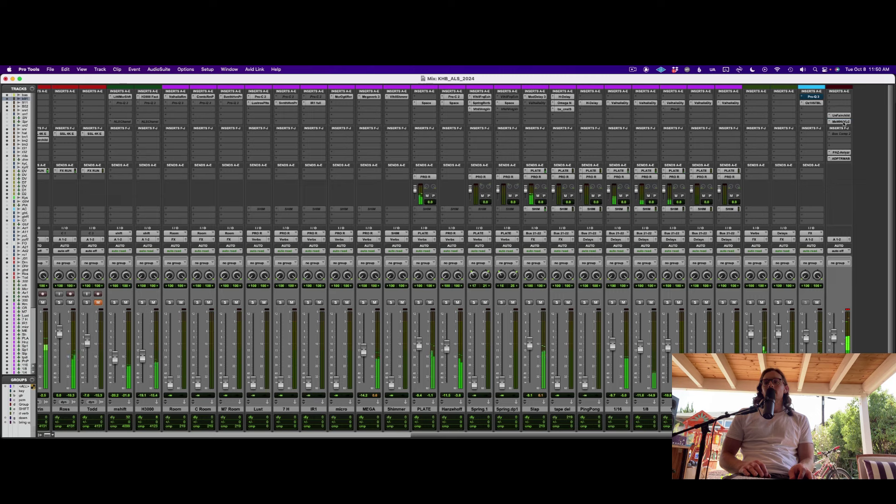
{"action": "left_click", "coordinate": [844, 123], "text": "super"}
{"action": "left_click", "coordinate": [843, 123], "text": "super"}
Step: Rebalance the kick by lowering the beta 91 duplicate's fader and nudging beta 91's level, checking with the duplicate muted
{"action": "scroll", "coordinate": [324, 240], "scroll_direction": "left", "scroll_amount": 14}
{"action": "scroll", "coordinate": [324, 241], "scroll_direction": "up", "scroll_amount": 1}
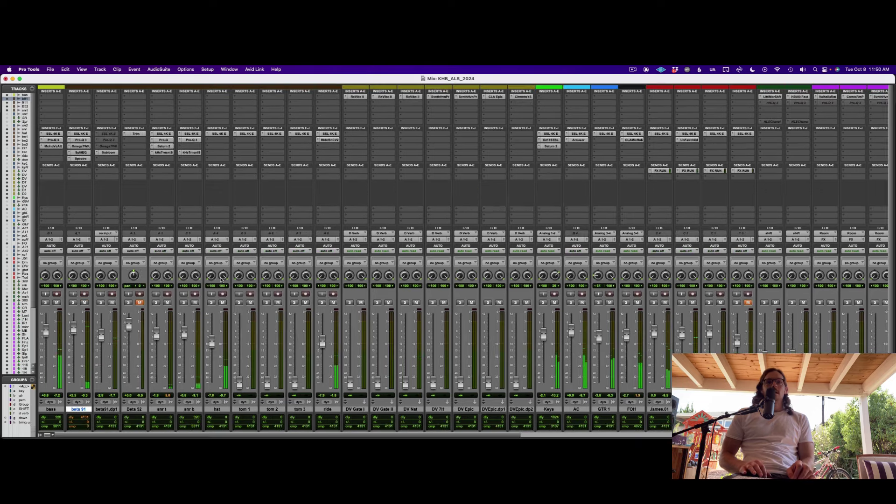
{"action": "left_click_drag", "start_coordinate": [101, 335], "coordinate": [101, 369]}
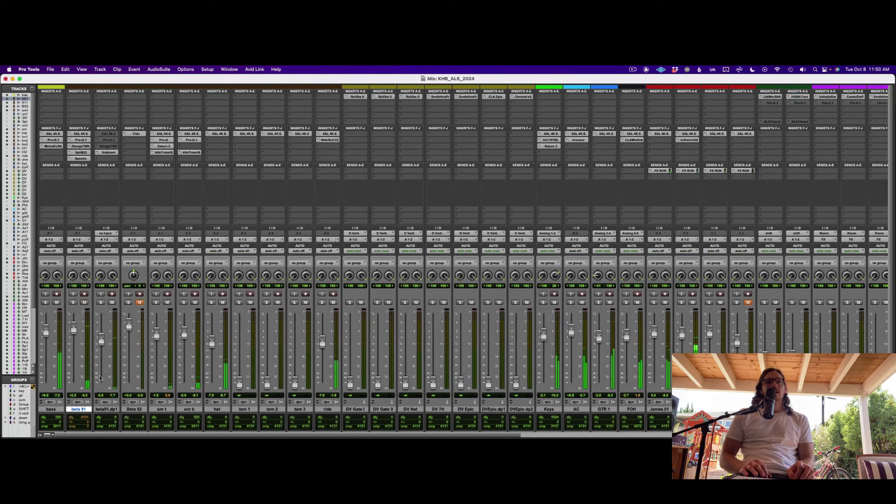
{"action": "left_click", "coordinate": [113, 303]}
{"action": "left_click_drag", "start_coordinate": [73, 328], "coordinate": [74, 327]}
{"action": "left_click", "coordinate": [113, 303]}
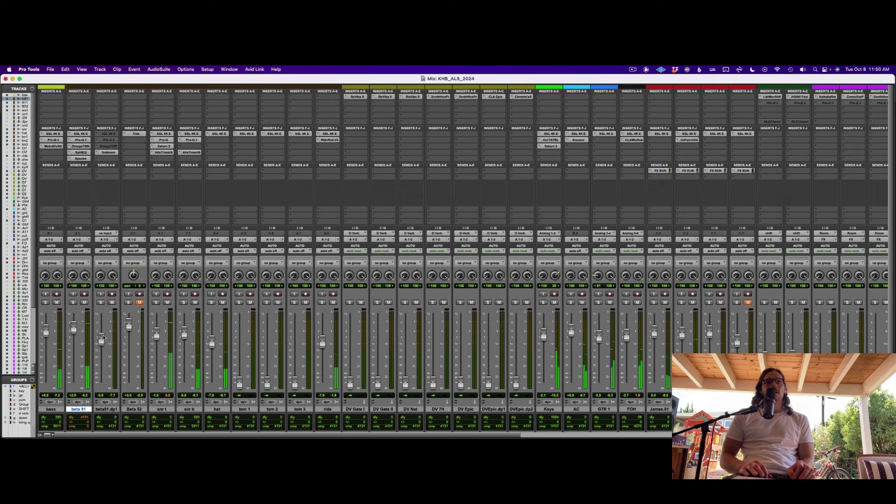
{"action": "left_click_drag", "start_coordinate": [103, 340], "coordinate": [104, 342]}
Step: Lower the faders of the bass and GTR 1 tracks slightly
{"action": "left_click_drag", "start_coordinate": [47, 330], "coordinate": [48, 347]}
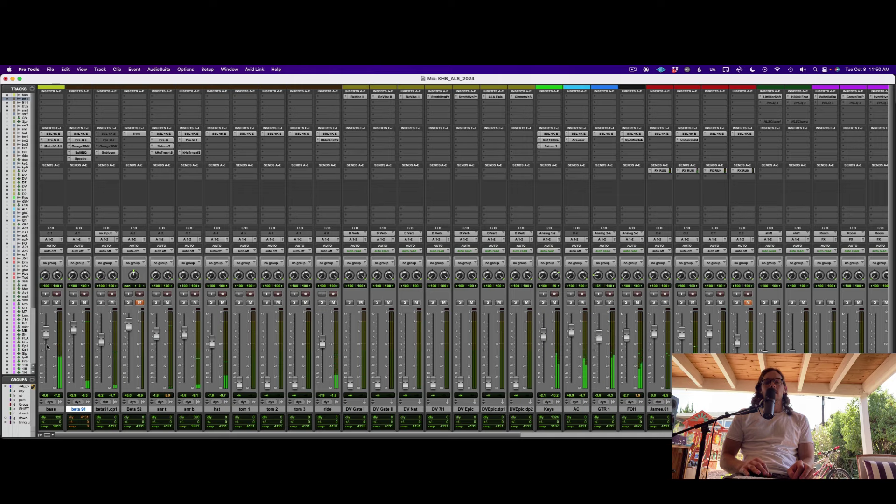
{"action": "scroll", "coordinate": [626, 331], "scroll_direction": "right", "scroll_amount": 5}
{"action": "scroll", "coordinate": [626, 330], "scroll_direction": "down", "scroll_amount": 2}
{"action": "left_click_drag", "start_coordinate": [477, 256], "coordinate": [477, 267]}
{"action": "left_click_drag", "start_coordinate": [478, 308], "coordinate": [478, 320]}
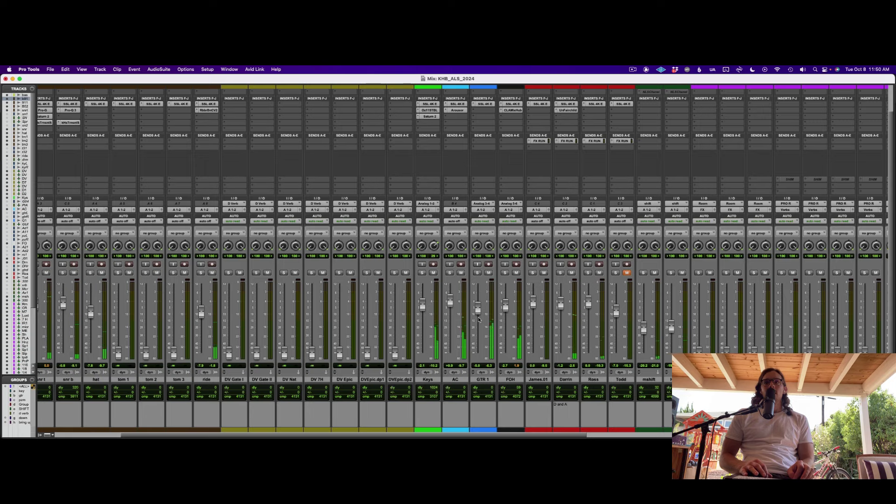
Step: Switch to SSL 360, adjust the high-frequency EQ gain on the GTR 1 channel and return to Pro Tools
{"action": "scroll", "coordinate": [478, 321], "scroll_direction": "up", "scroll_amount": 2}
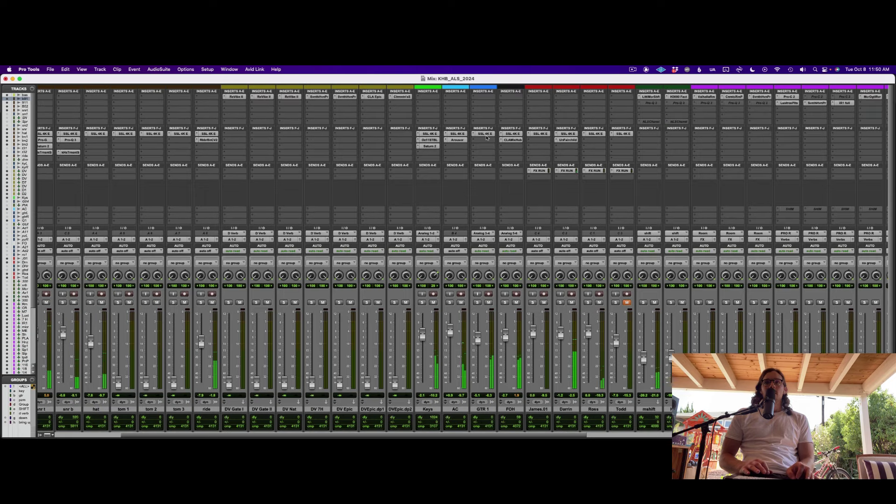
{"action": "key", "text": "super+Tab"}
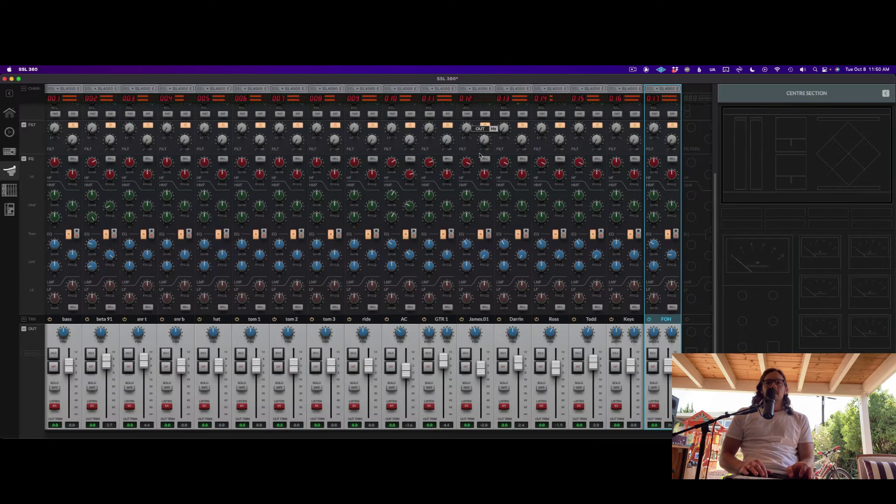
{"action": "left_click", "coordinate": [429, 164]}
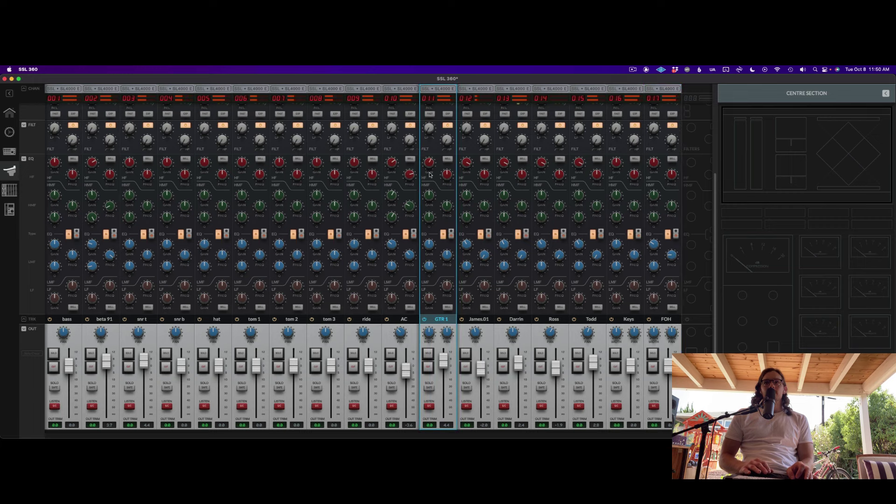
{"action": "key", "text": "super+Tab"}
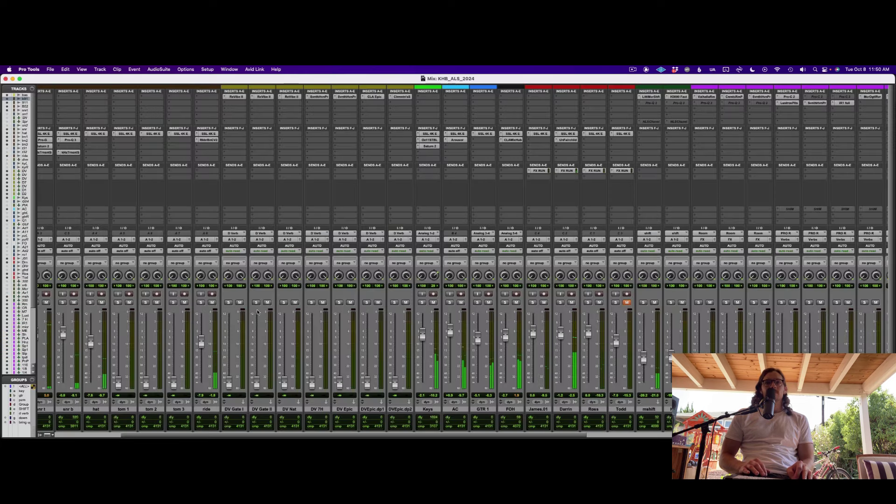
Step: Solo the AC track and insert a FabFilter Pro-Q 3 below its Arousor plug-in
{"action": "scroll", "coordinate": [206, 364], "scroll_direction": "left", "scroll_amount": 3}
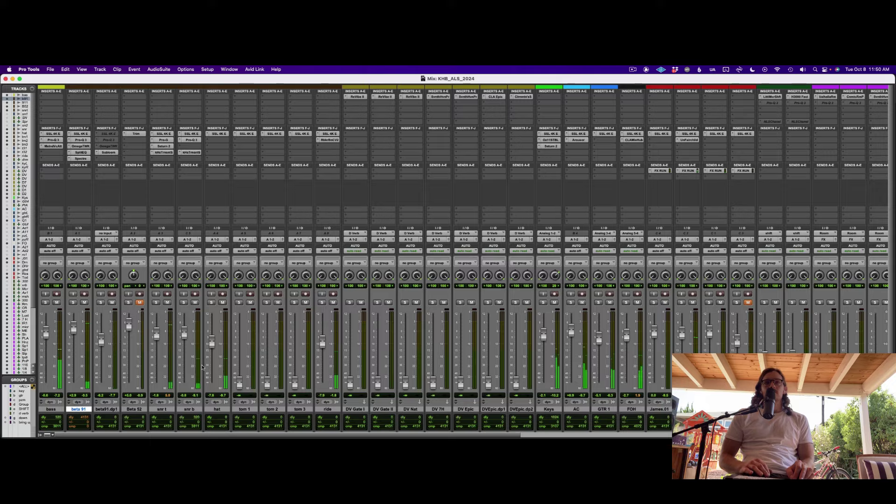
{"action": "scroll", "coordinate": [202, 367], "scroll_direction": "right", "scroll_amount": 5}
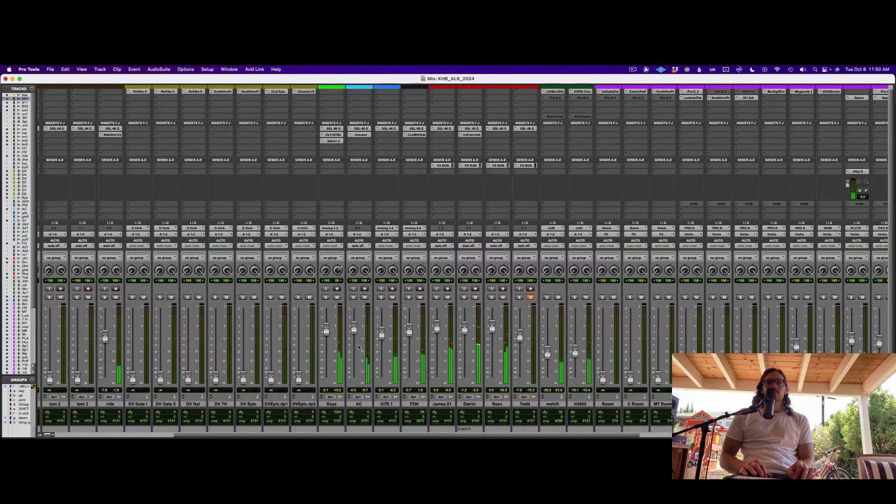
{"action": "left_click", "coordinate": [354, 297]}
{"action": "left_click", "coordinate": [361, 141]}
{"action": "left_click", "coordinate": [388, 143]}
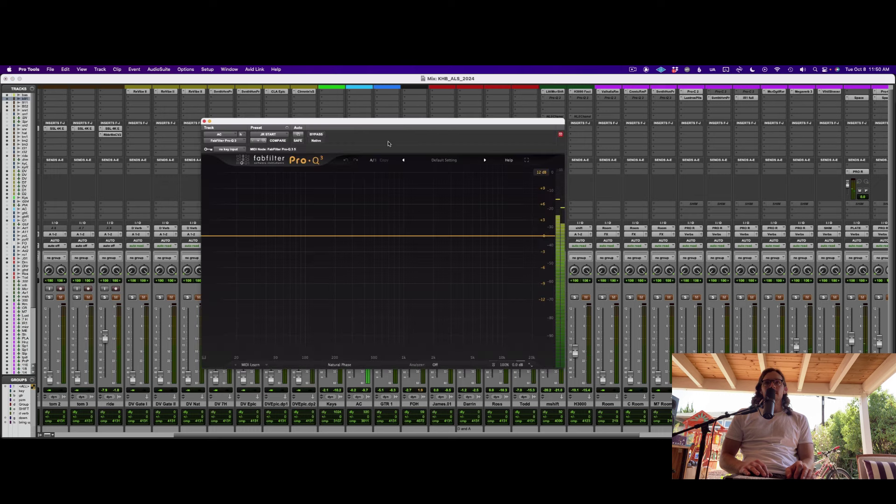
Step: Add a slight high-frequency cut in AC's Pro-Q 3, then unsolo the track and save the session
{"action": "left_click_drag", "start_coordinate": [481, 235], "coordinate": [522, 245]}
{"action": "key", "text": "super+w"}
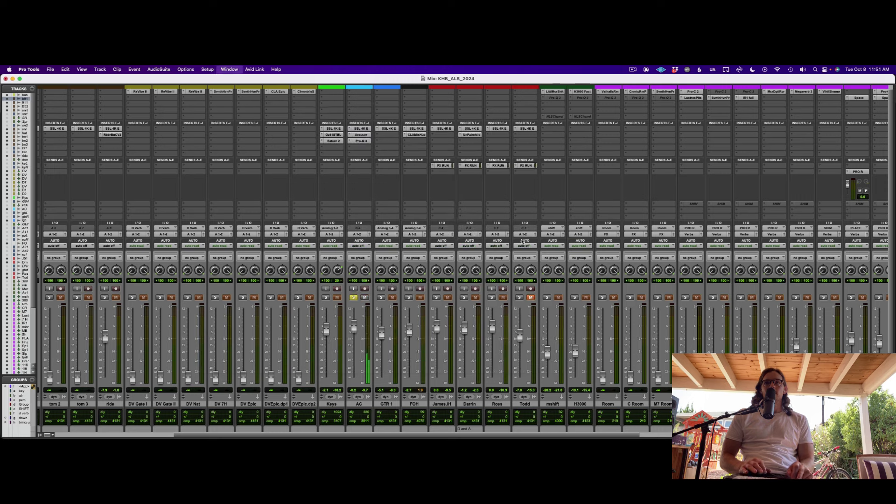
{"action": "left_click", "coordinate": [354, 298]}
{"action": "key", "text": "super+s"}
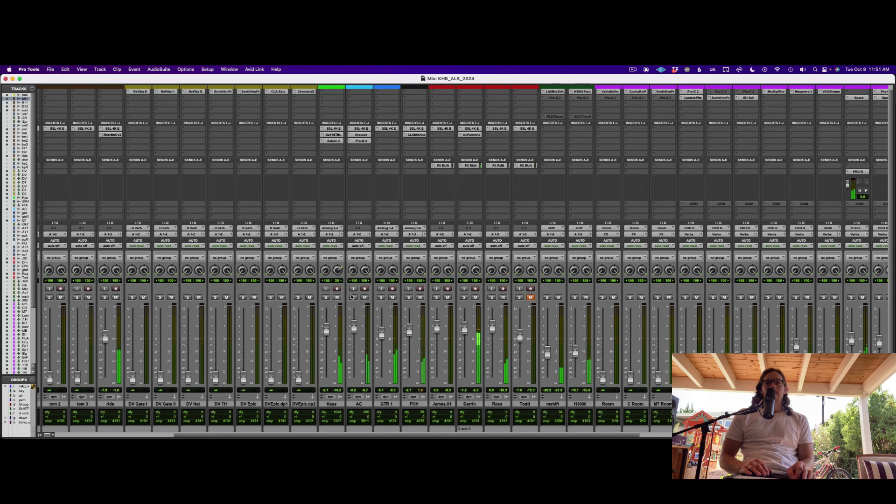
Step: Audition the Keys track in solo and select its channel strip in SSL 360
{"action": "left_click", "coordinate": [325, 297]}
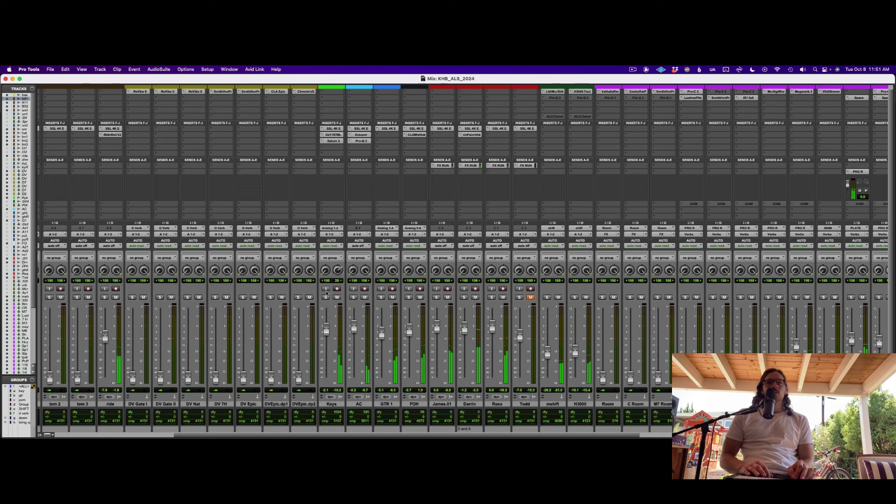
{"action": "left_click", "coordinate": [325, 297]}
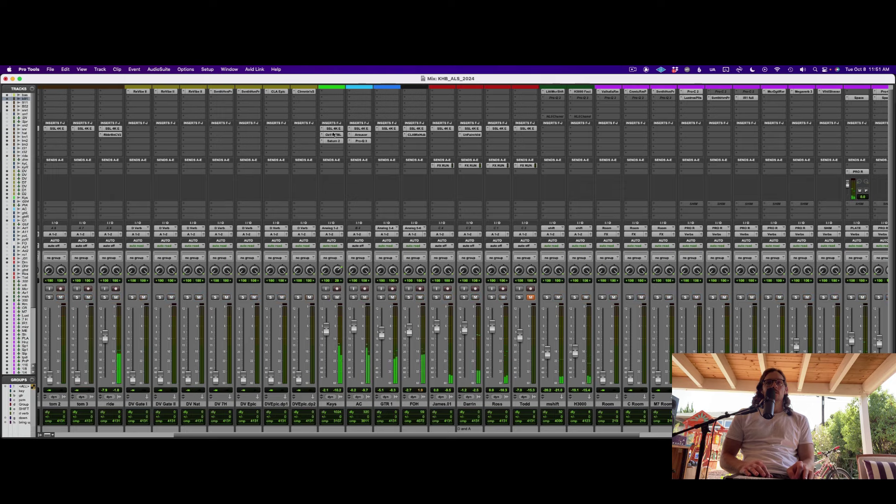
{"action": "key", "text": "super+Tab"}
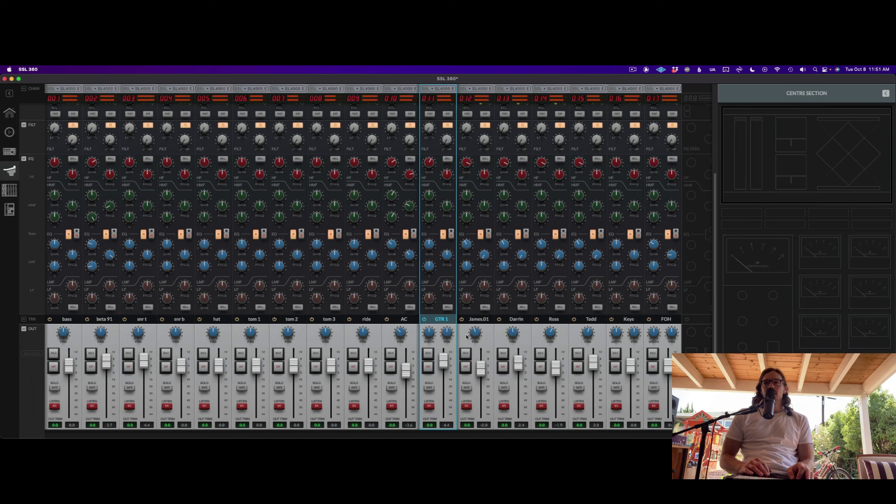
{"action": "left_click", "coordinate": [637, 332]}
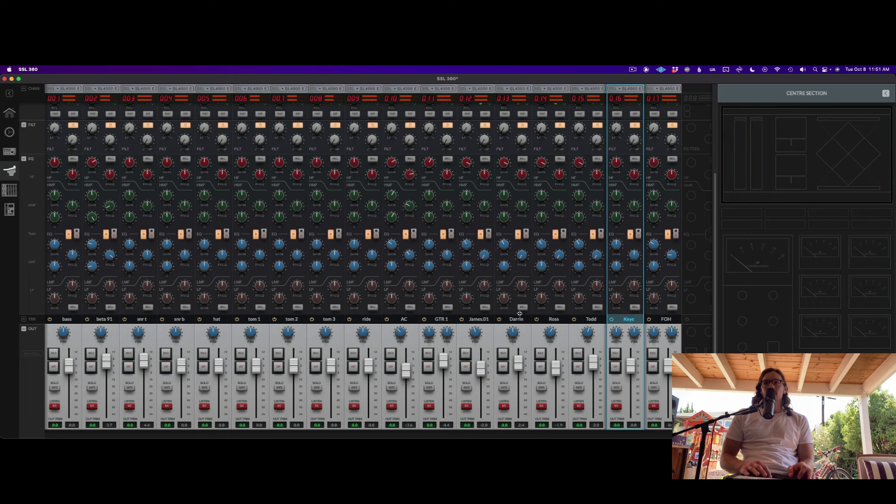
{"action": "left_click_drag", "start_coordinate": [520, 314], "coordinate": [466, 315]}
{"action": "scroll", "coordinate": [466, 315], "scroll_direction": "down", "scroll_amount": 1}
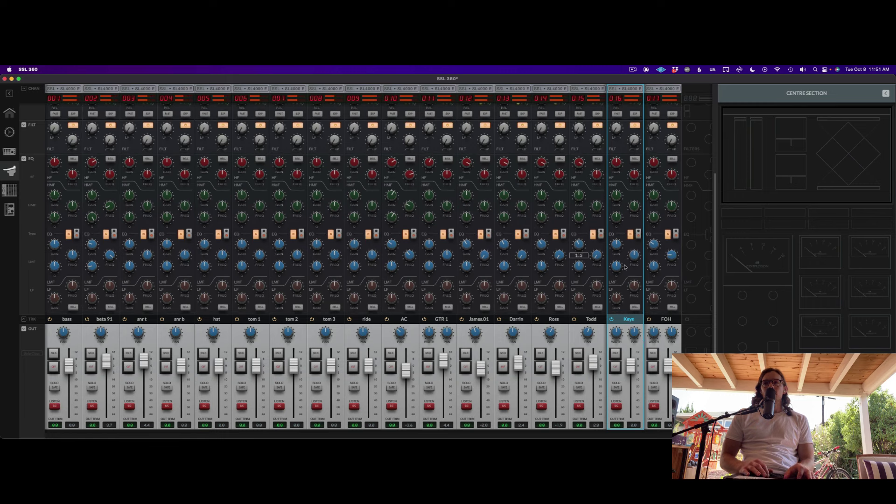
Step: Boost the Keys channel's high-mid EQ band by about 7.9 dB in SSL 360 and raise its high-frequency band
{"action": "key", "text": "super+Tab"}
{"action": "key", "text": "space"}
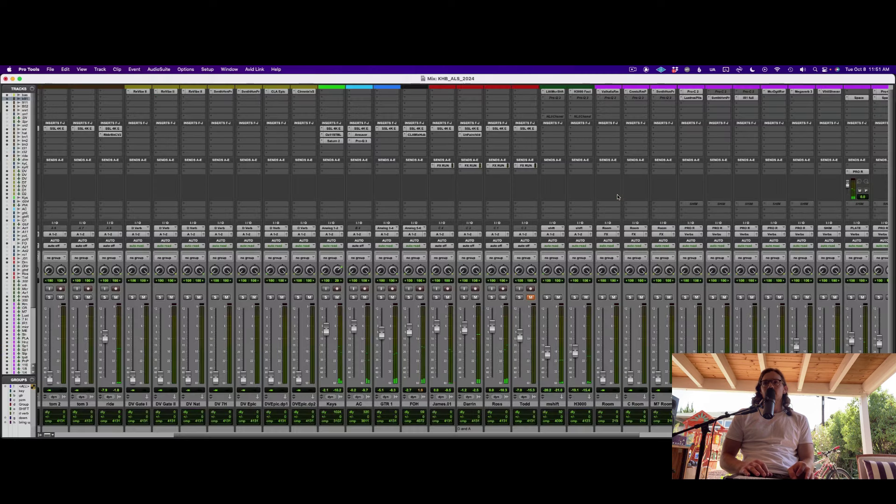
{"action": "key", "text": "super+Tab"}
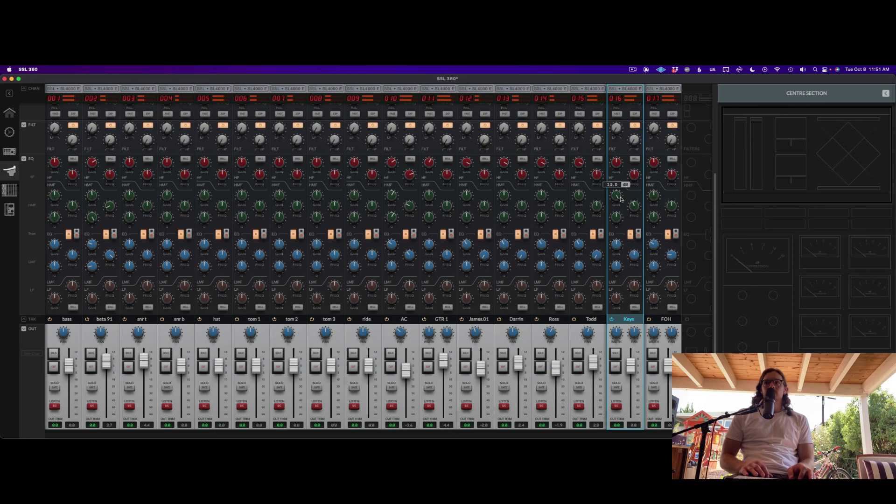
{"action": "left_click_drag", "start_coordinate": [617, 218], "coordinate": [620, 200]}
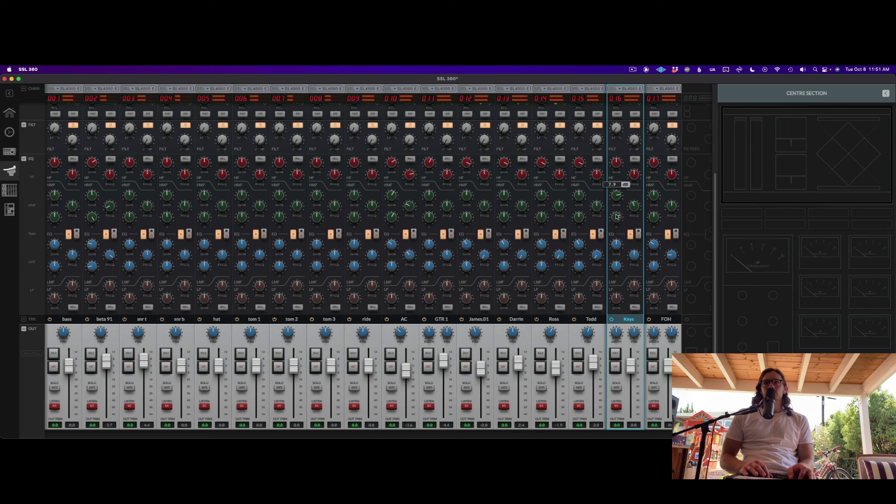
{"action": "mouse_move", "coordinate": [616, 170]}
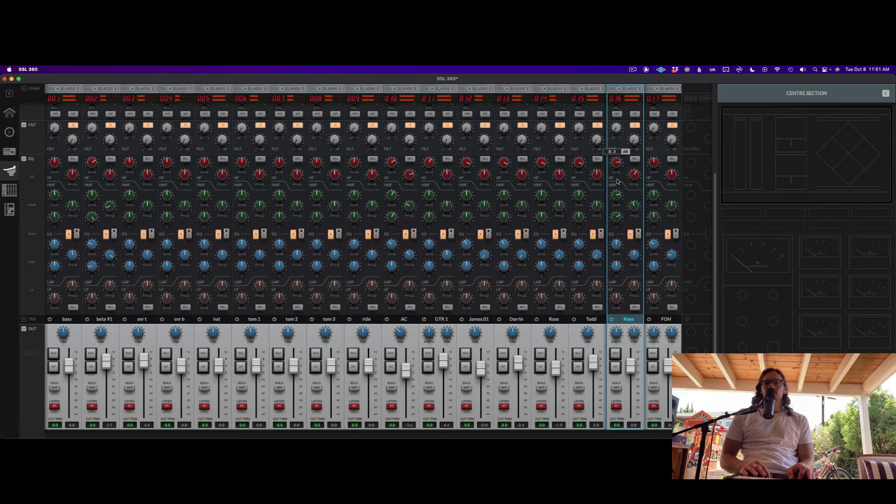
{"action": "key", "text": "super+Tab"}
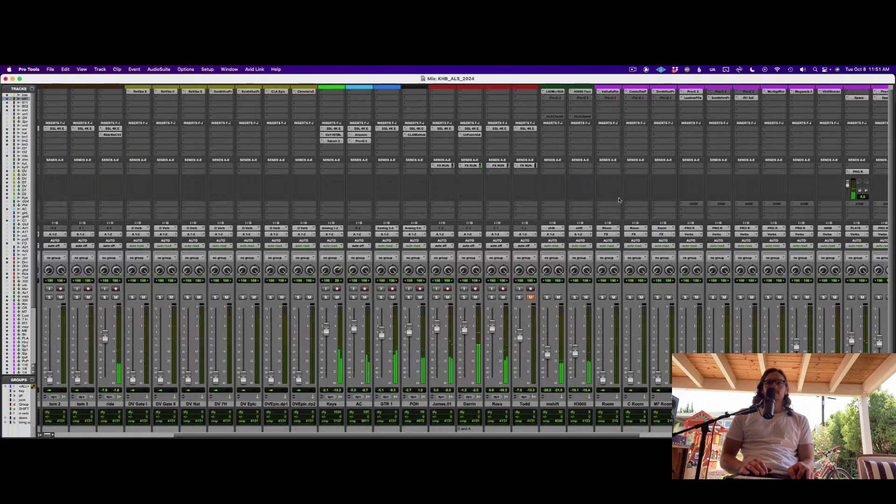
Step: Audition the beta 91 kick track in solo and return to the full mix
{"action": "scroll", "coordinate": [280, 295], "scroll_direction": "left", "scroll_amount": 5}
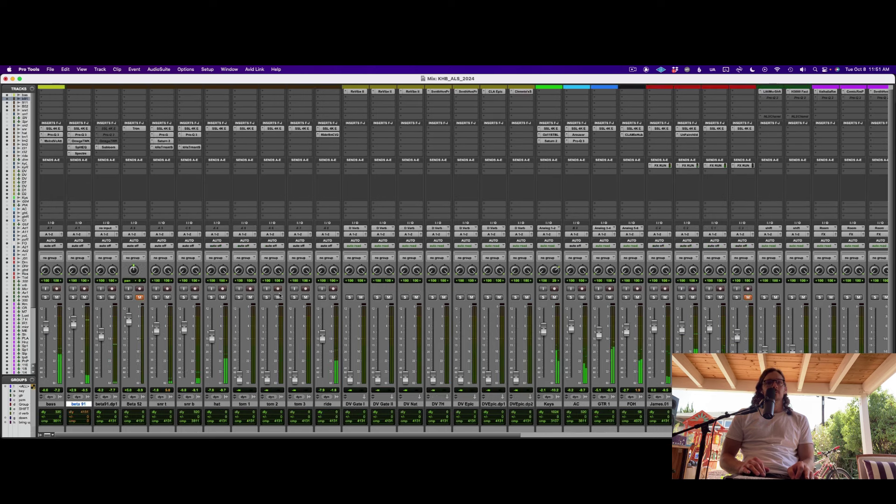
{"action": "key", "text": "shift+s"}
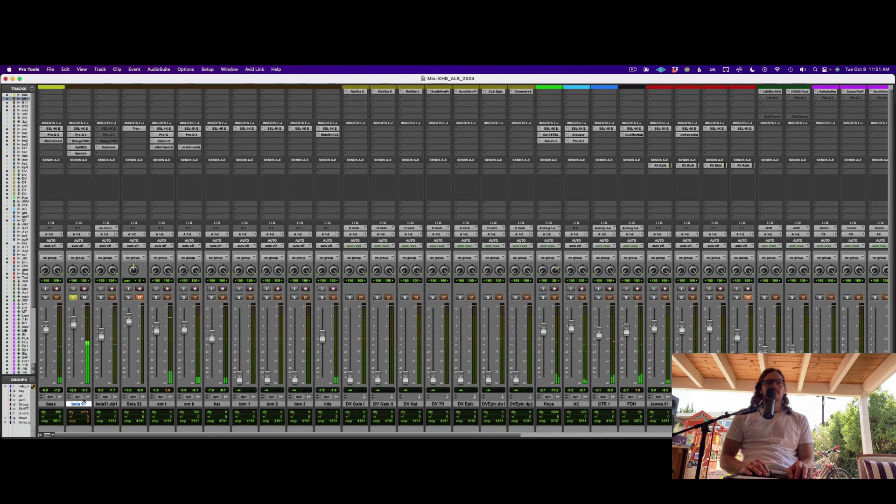
{"action": "key", "text": "shift+s"}
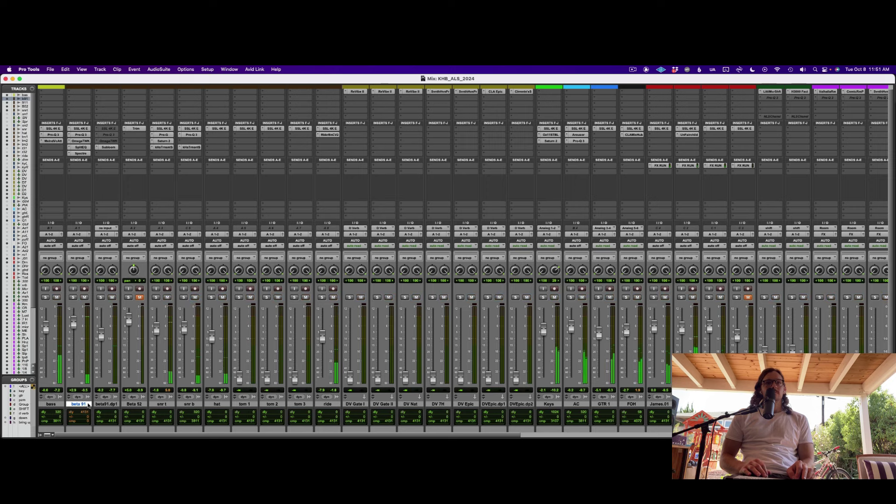
{"action": "scroll", "coordinate": [76, 210], "scroll_direction": "up", "scroll_amount": 2}
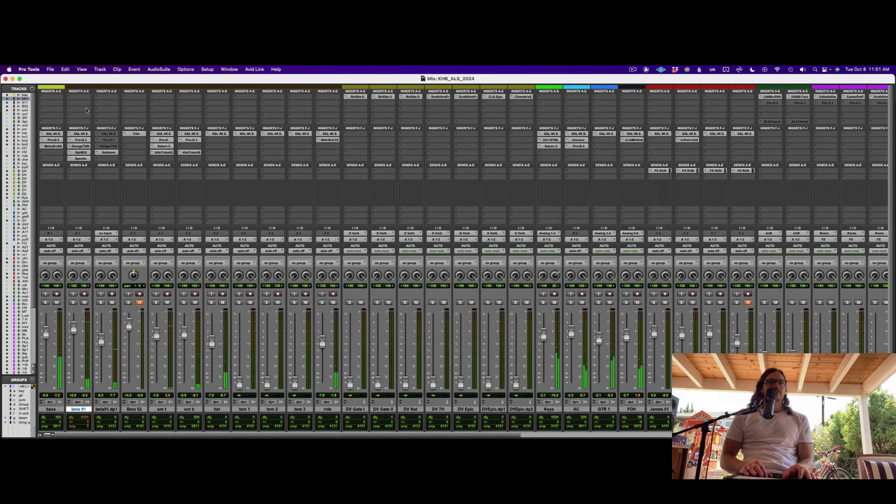
Step: Insert FabFilter Saturn 2 on the beta 91 kick track and audition it in solo
{"action": "left_click", "coordinate": [82, 122]}
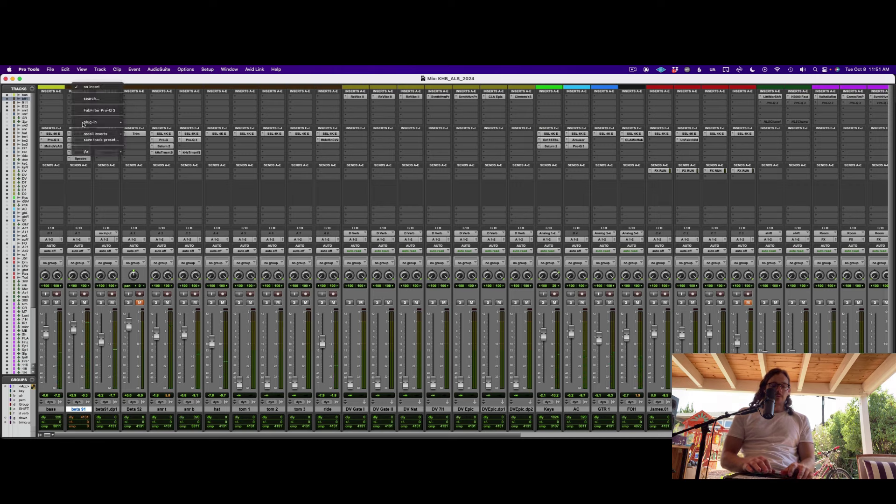
{"action": "key", "text": "Return"}
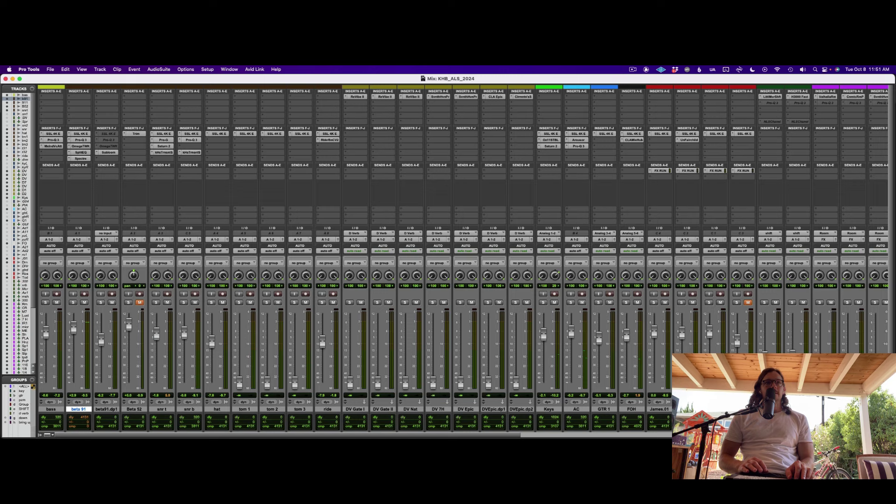
{"action": "key", "text": "shift+s"}
{"action": "key", "text": "shift+s"}
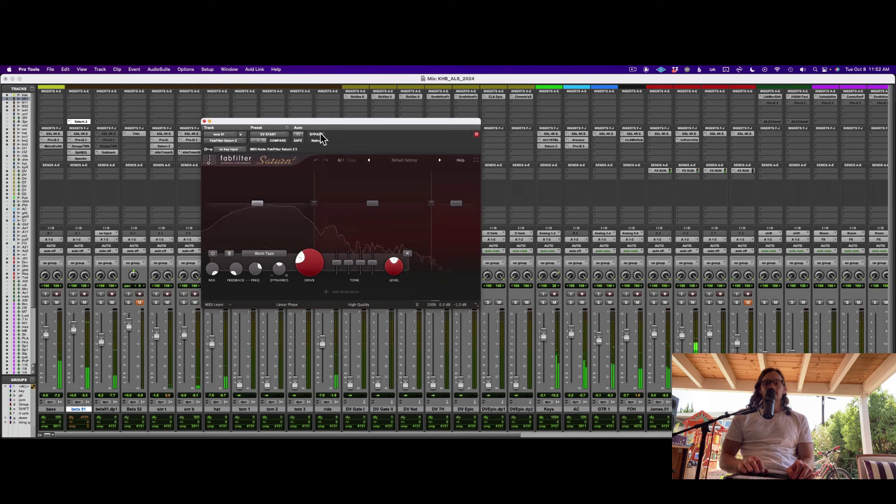
Step: Examine the beta 91 kick hits up close on the timeline, close Saturn 2 and return to the mixer
{"action": "key", "text": "super+equal"}
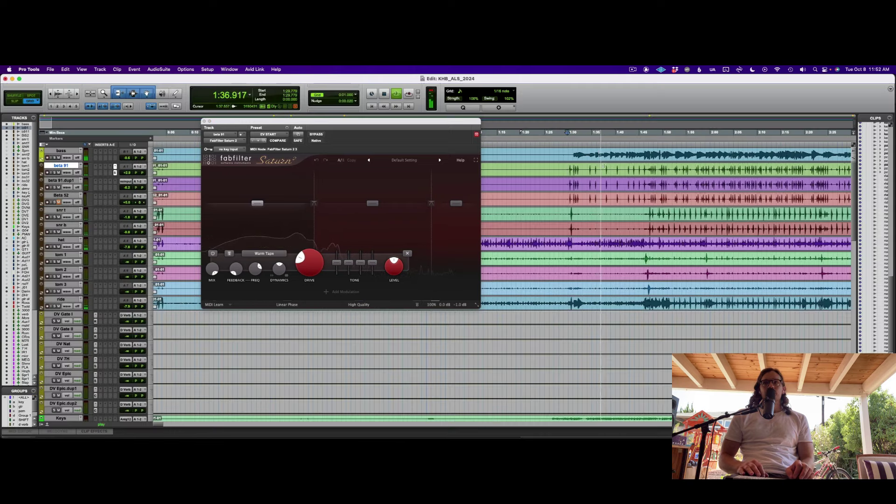
{"action": "key", "text": "Down"}
{"action": "key", "text": "t"}
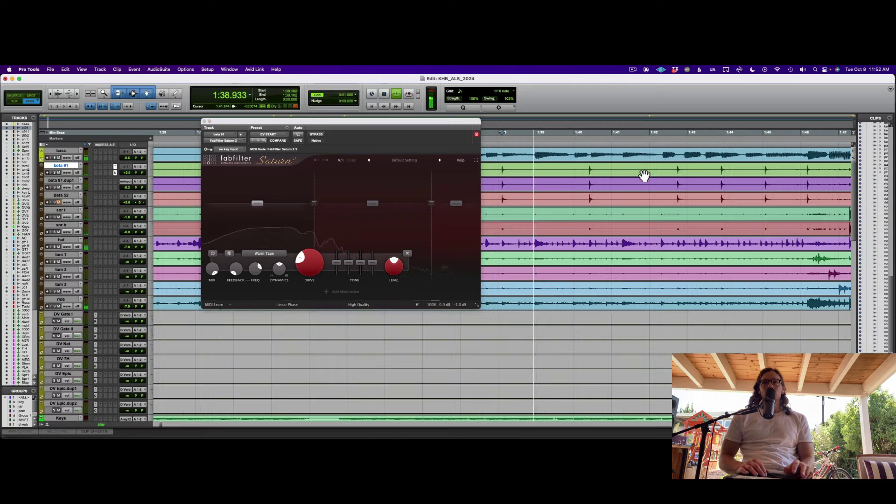
{"action": "key", "text": "super+w"}
{"action": "key", "text": "super+equal"}
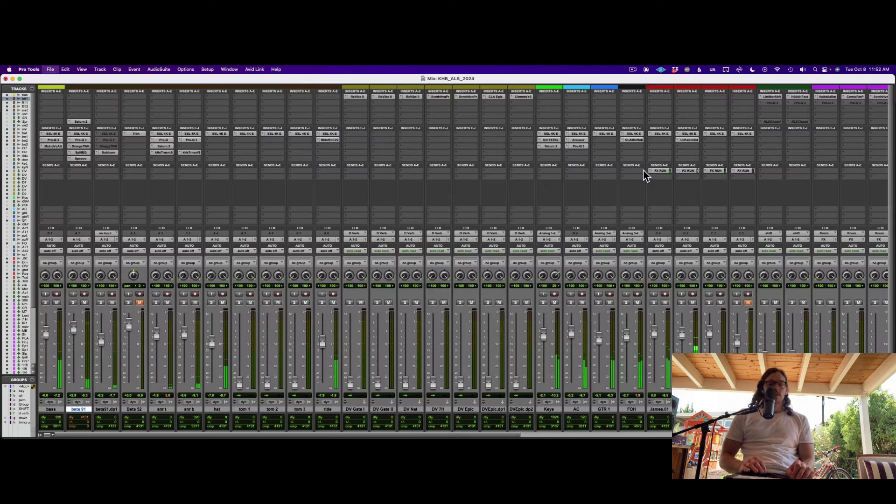
Step: Solo Keys, AC and GTR 1 together, adjust the panning of AC and GTR 1, and clear the solos
{"action": "scroll", "coordinate": [649, 321], "scroll_direction": "down", "scroll_amount": 3}
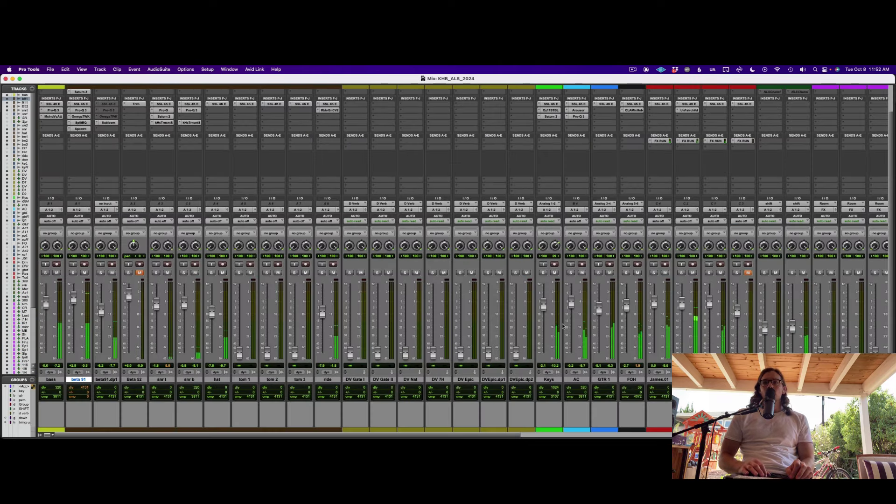
{"action": "left_click", "coordinate": [543, 273]}
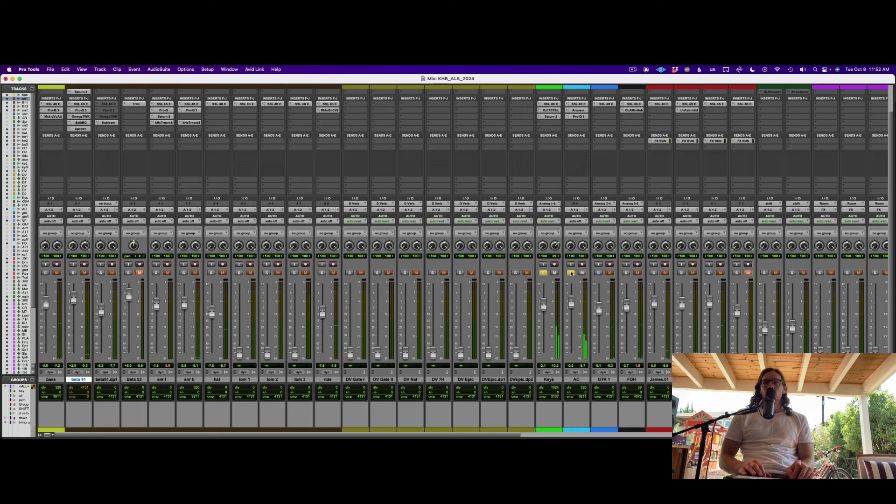
{"action": "left_click", "coordinate": [600, 232]}
{"action": "left_click", "coordinate": [597, 241]}
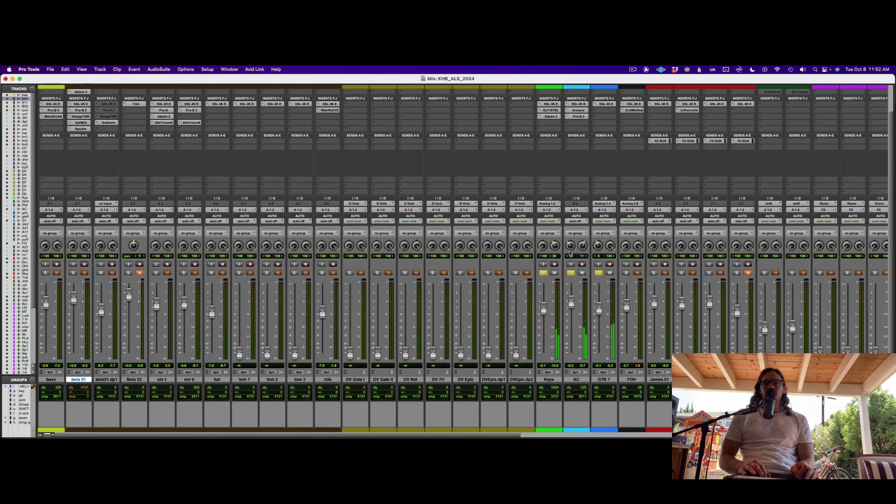
{"action": "left_click", "coordinate": [571, 273], "text": "alt"}
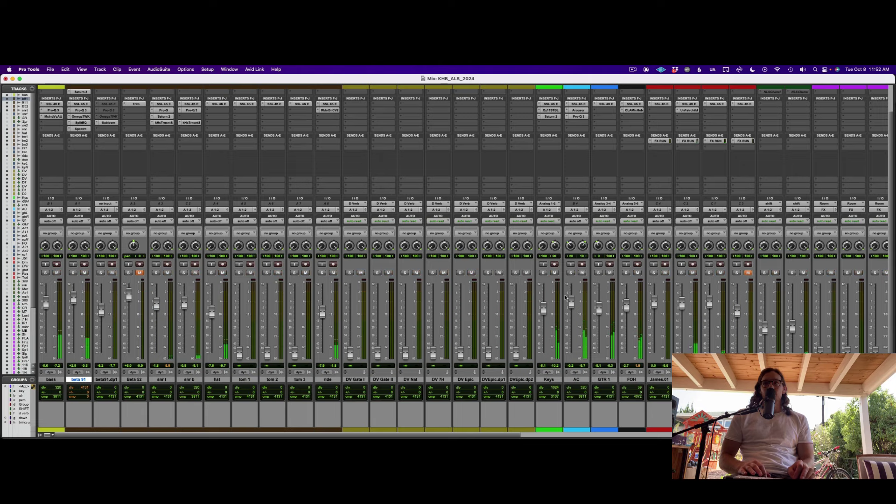
Step: Lower the Keys fader slightly and check the Keys channel in solo with its EQ in SSL 360
{"action": "left_click_drag", "start_coordinate": [546, 311], "coordinate": [549, 317]}
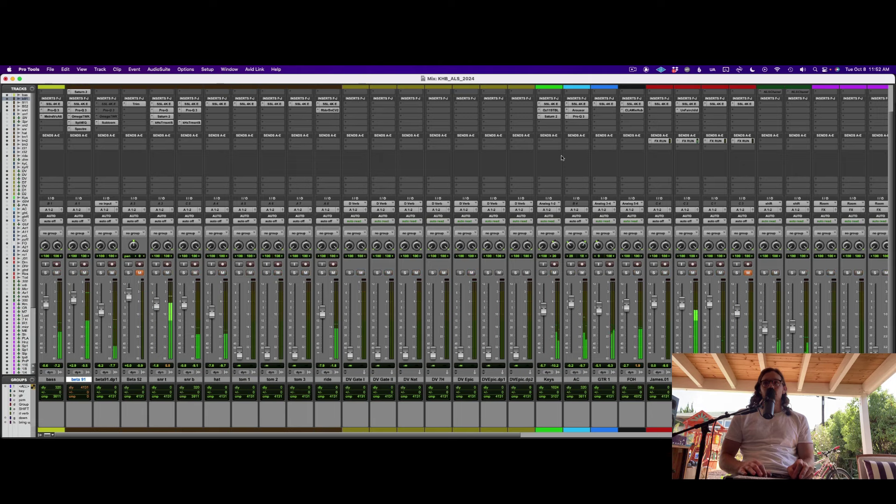
{"action": "scroll", "coordinate": [561, 155], "scroll_direction": "up", "scroll_amount": 3}
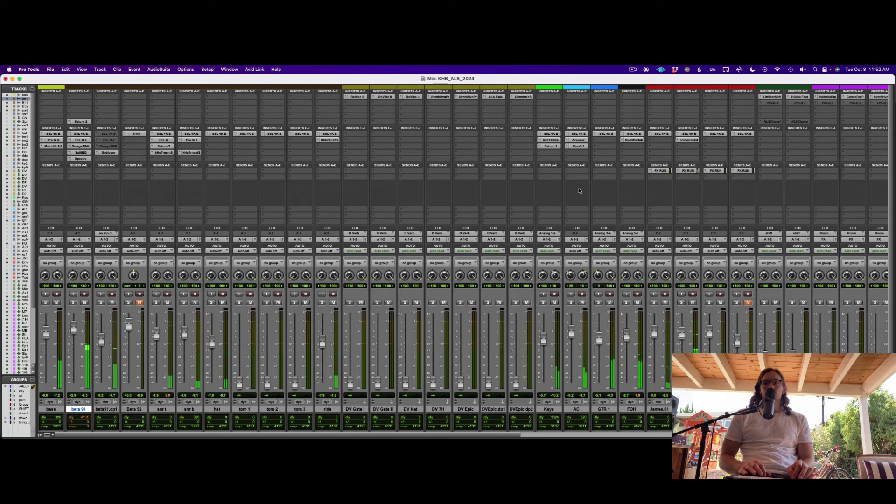
{"action": "left_click", "coordinate": [544, 303]}
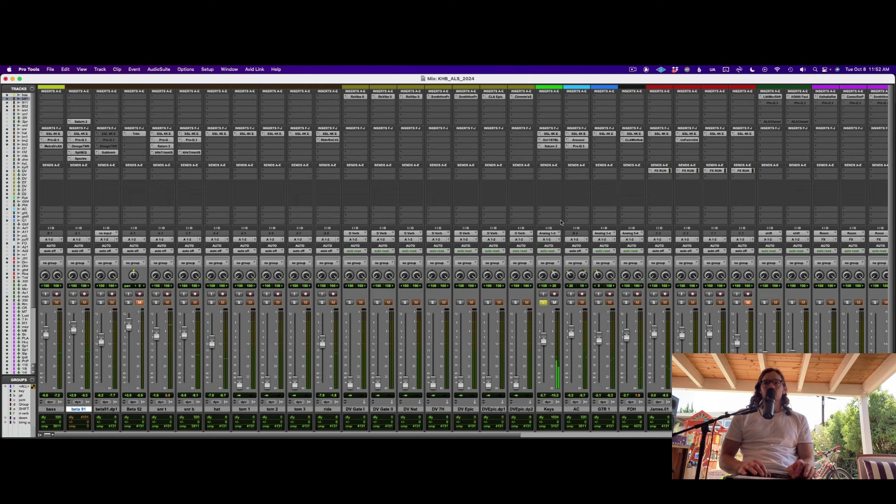
{"action": "key", "text": "super+Tab"}
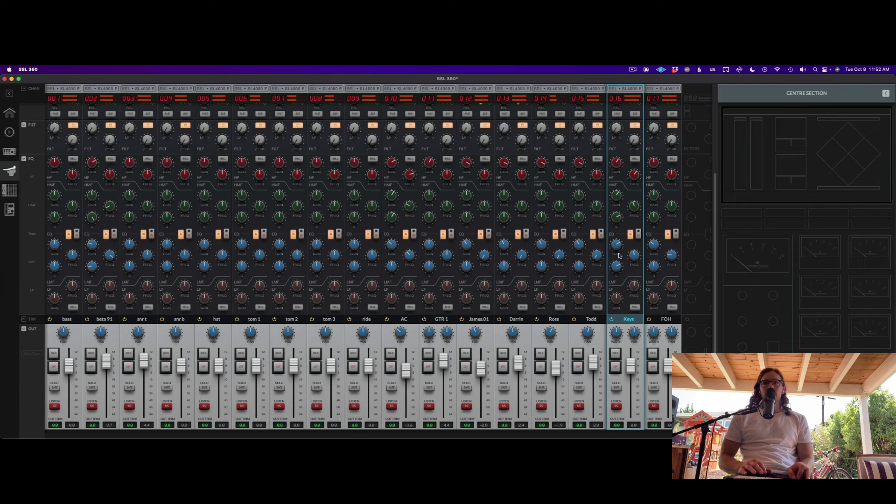
{"action": "key", "text": "super+Tab"}
{"action": "left_click", "coordinate": [543, 303], "text": "alt"}
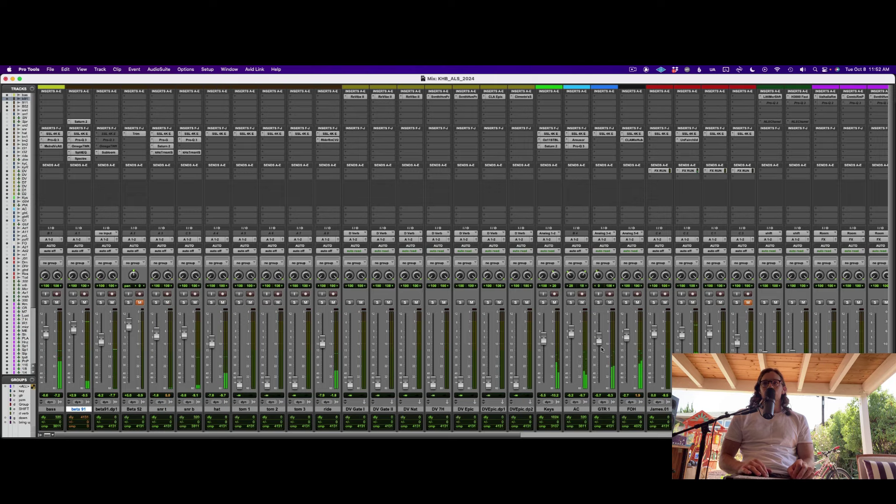
{"action": "scroll", "coordinate": [602, 342], "scroll_direction": "right", "scroll_amount": 5}
{"action": "scroll", "coordinate": [602, 342], "scroll_direction": "down", "scroll_amount": 2}
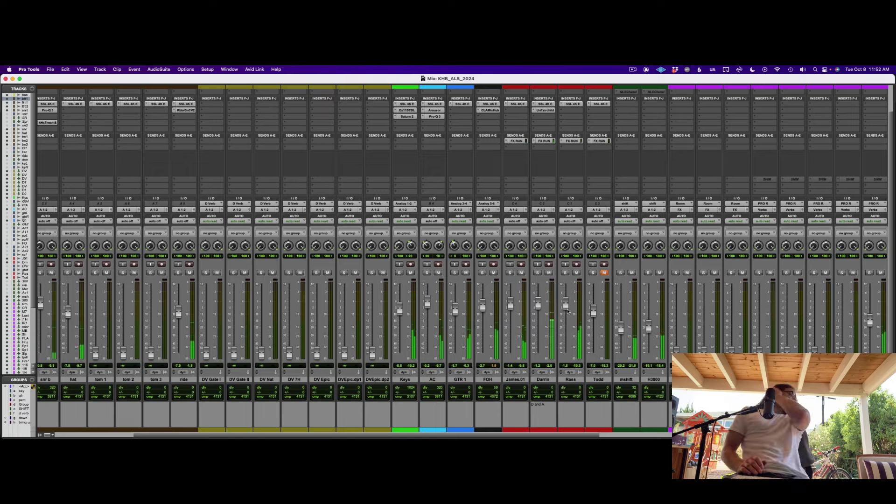
{"action": "key", "text": "super+Tab"}
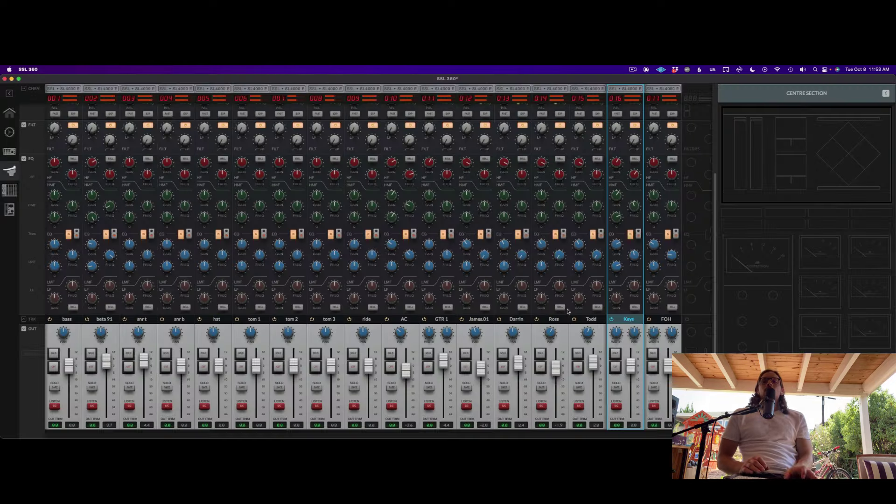
{"action": "key", "text": "super+Tab"}
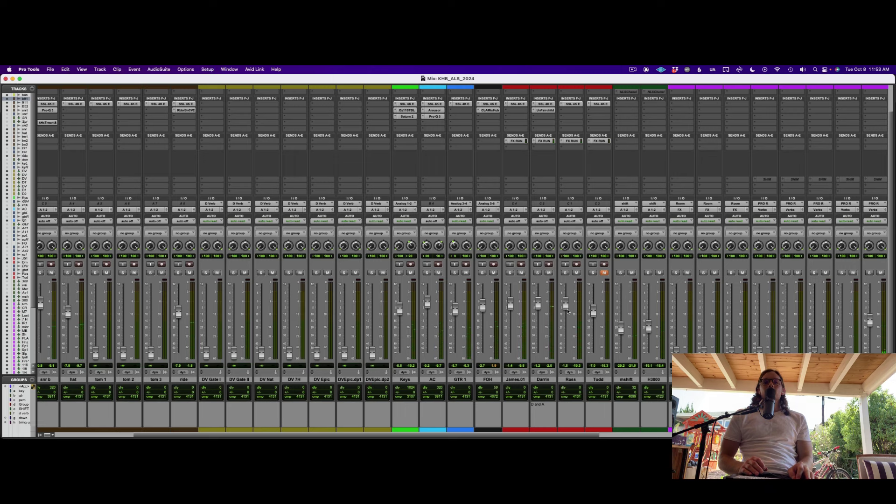
Step: Place the cursor on the beta 91 track at 1:29.781, just before the first kick hits, and start playback
{"action": "key", "text": "super+equal"}
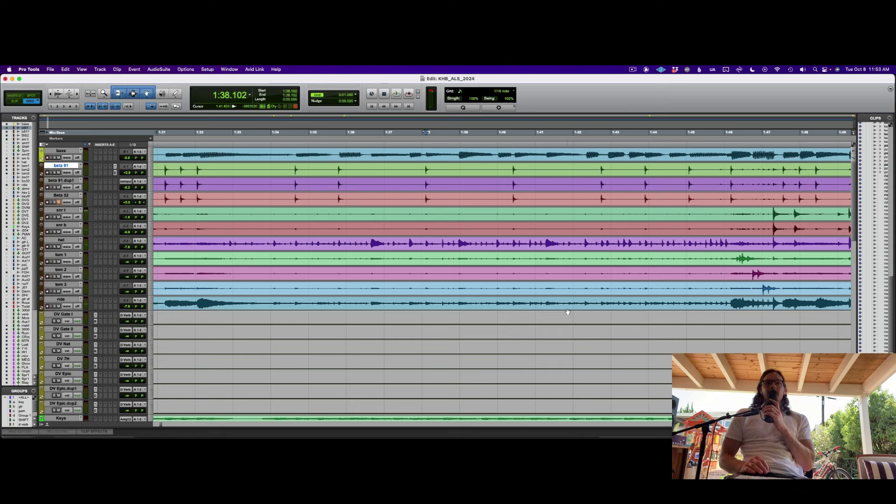
{"action": "key", "text": "r"}
{"action": "key", "text": "r"}
{"action": "key", "text": "r"}
{"action": "key", "text": "r"}
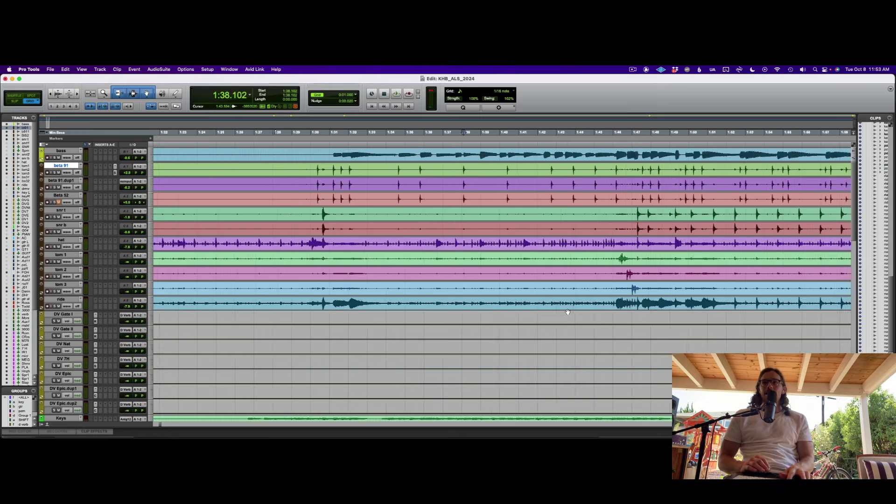
{"action": "scroll", "coordinate": [581, 280], "scroll_direction": "right", "scroll_amount": 5}
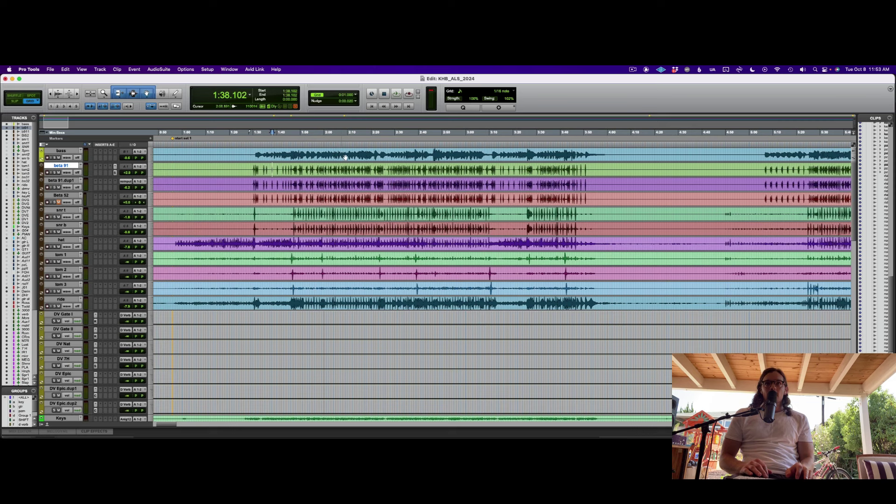
{"action": "left_click", "coordinate": [253, 151]}
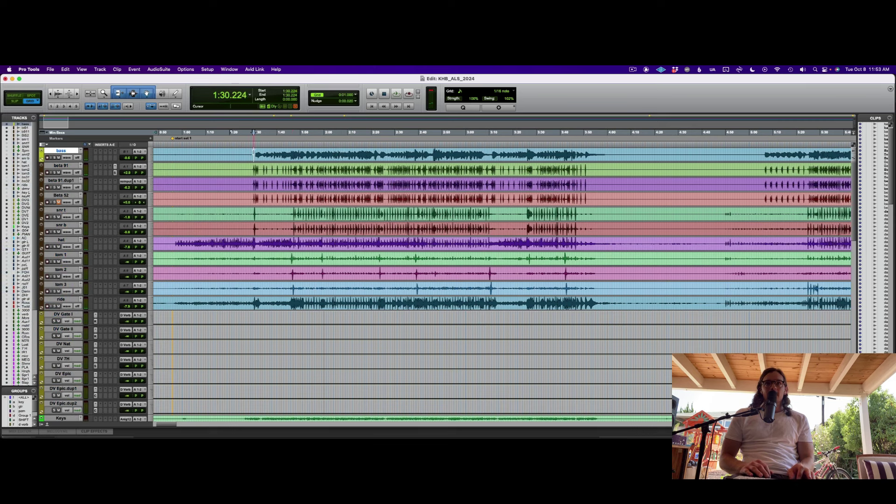
{"action": "left_click", "coordinate": [253, 168]}
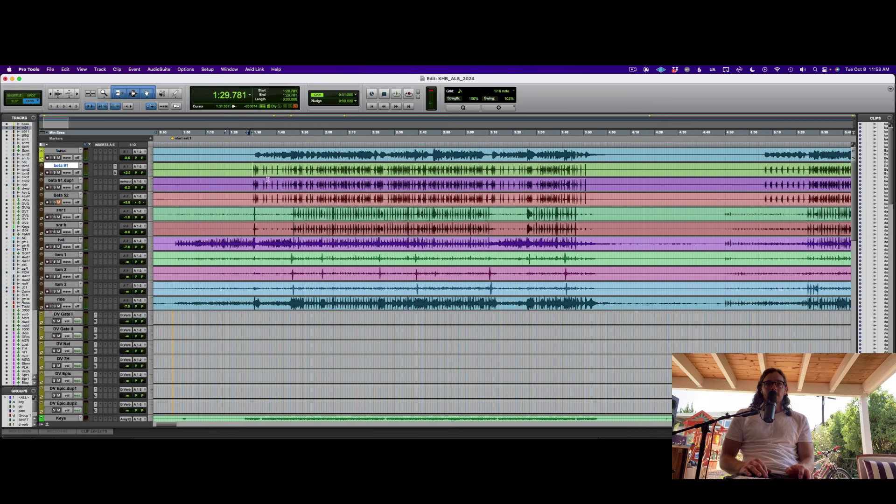
{"action": "key", "text": "space"}
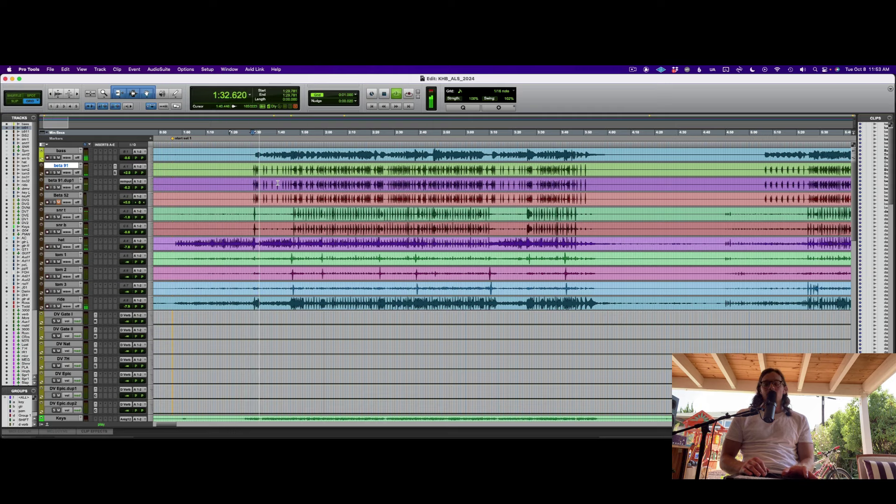
Step: Find a later song section on the zoomed-out timeline and place the cursor in the vocal clips near 19:55
{"action": "key", "text": "super+equal"}
{"action": "left_click", "coordinate": [841, 159]}
{"action": "left_click", "coordinate": [842, 158]}
{"action": "key", "text": "super+equal"}
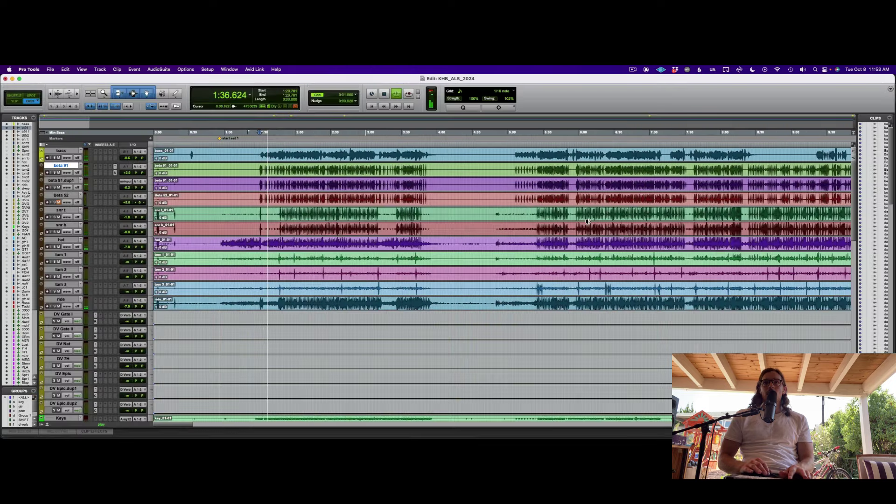
{"action": "key", "text": "super+bracketleft"}
{"action": "key", "text": "super+bracketleft"}
{"action": "left_click", "coordinate": [437, 151]}
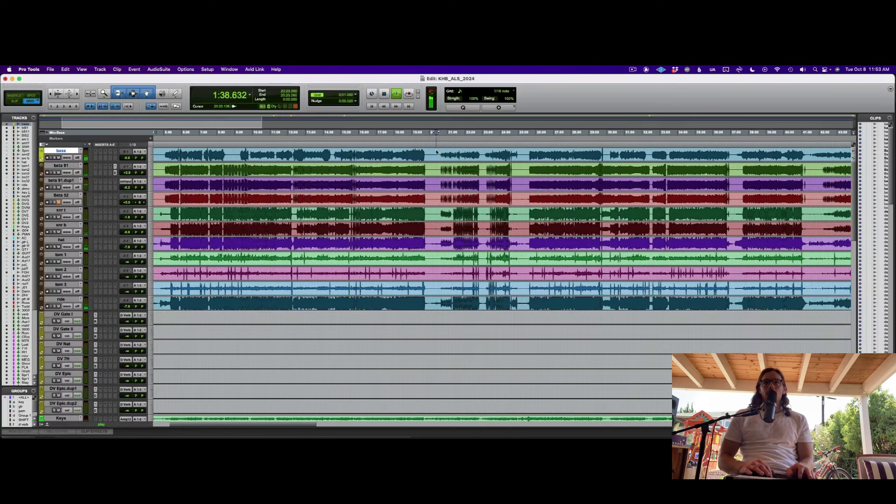
{"action": "scroll", "coordinate": [458, 192], "scroll_direction": "down", "scroll_amount": 8}
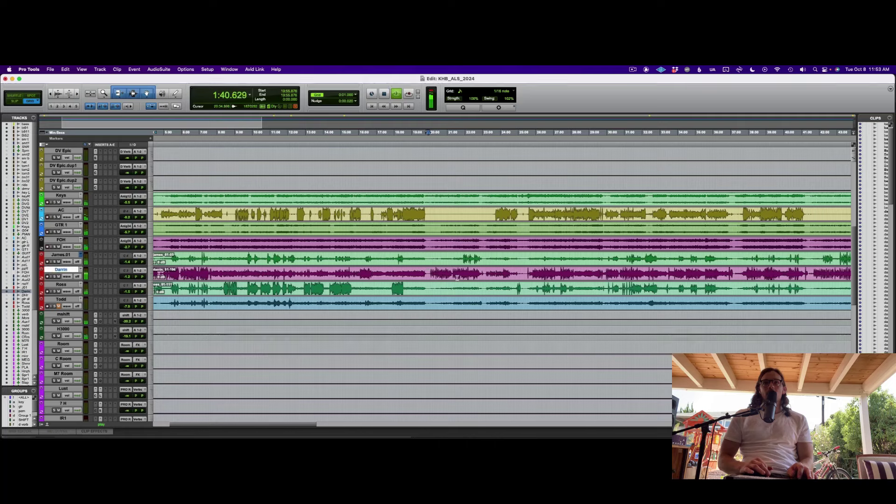
Step: Lower the DV Epic.dup1 reverb fader and raise the DV Epic.dup2 reverb fader in the mixer
{"action": "key", "text": "super+equal"}
{"action": "left_click_drag", "start_coordinate": [319, 298], "coordinate": [318, 321]}
{"action": "left_click_drag", "start_coordinate": [335, 351], "coordinate": [334, 329]}
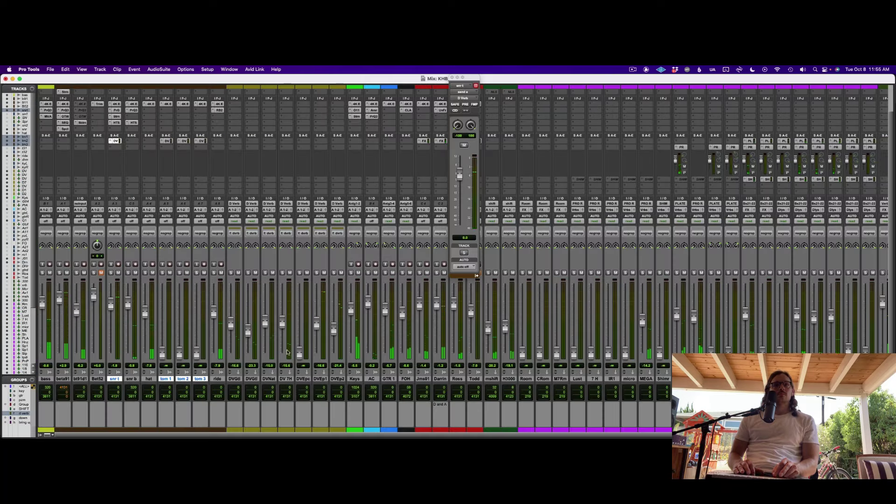
Step: Route all seven DV reverb tracks to a new stereo aux input track named DVERB and position it after DV Epic.dup2
{"action": "left_click", "coordinate": [233, 379]}
{"action": "left_click", "coordinate": [337, 379], "text": "shift"}
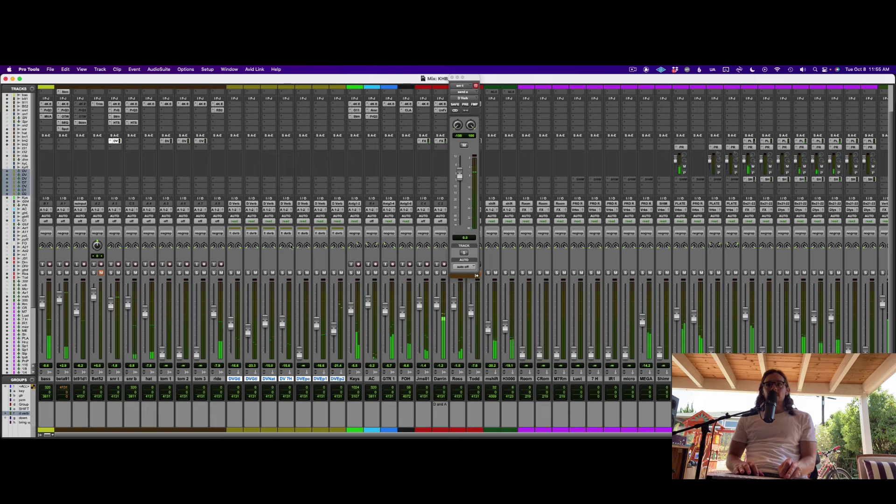
{"action": "left_click", "coordinate": [284, 211], "text": "alt+shift"}
{"action": "left_click", "coordinate": [294, 234]}
{"action": "type", "text": "DVERB"}
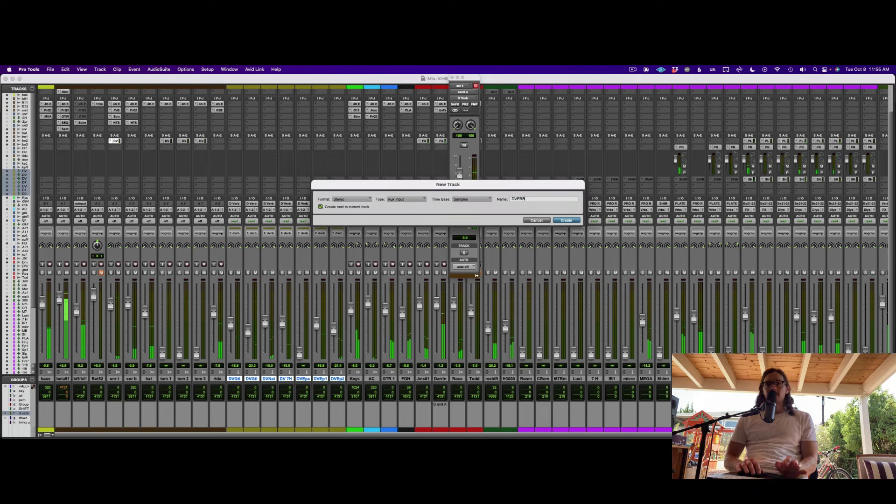
{"action": "key", "text": "Return"}
{"action": "left_click_drag", "start_coordinate": [309, 377], "coordinate": [366, 385]}
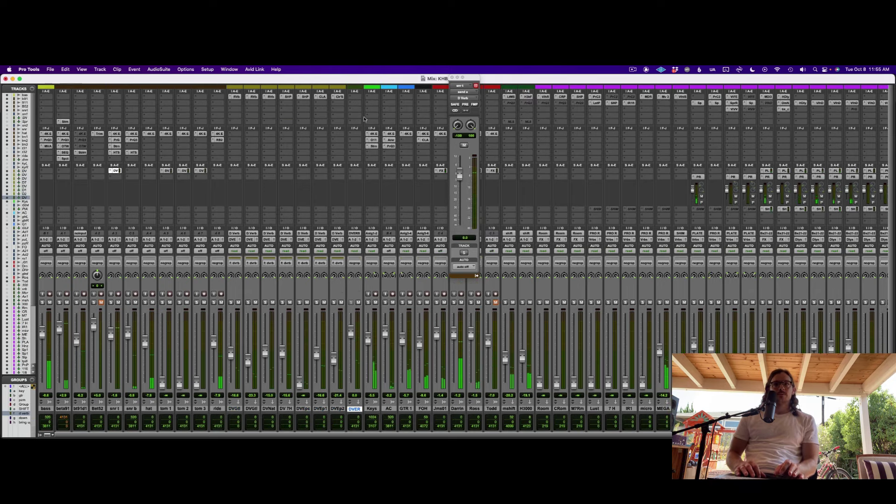
Step: Insert FabFilter Pro-Q 3 on the DVERB track and add an EQ band in the low frequencies
{"action": "key", "text": "super+equal"}
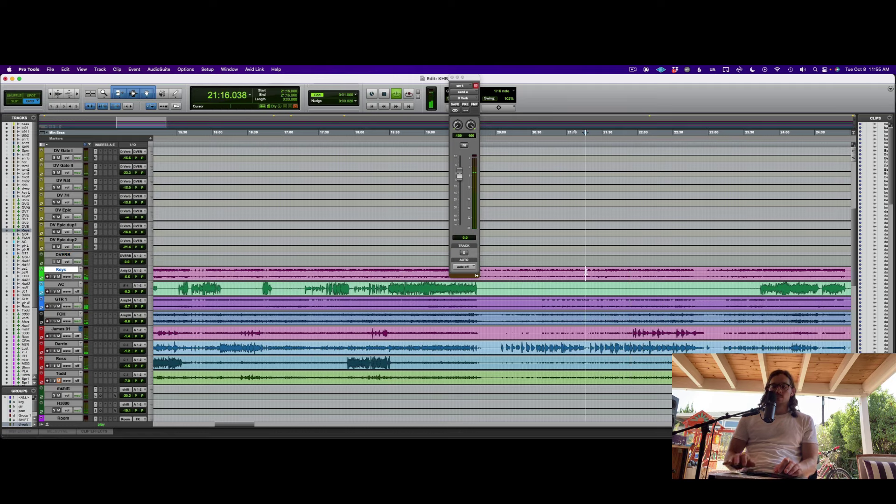
{"action": "key", "text": "super+equal"}
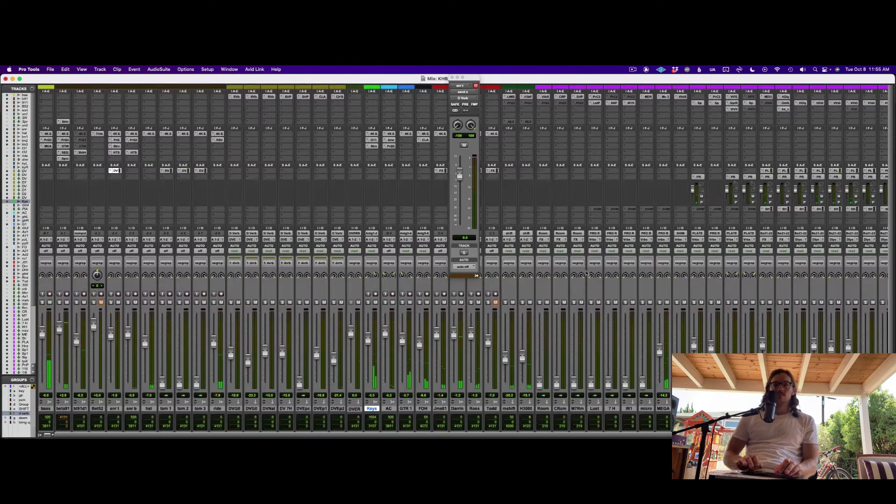
{"action": "left_click", "coordinate": [358, 121]}
{"action": "left_click", "coordinate": [362, 110]}
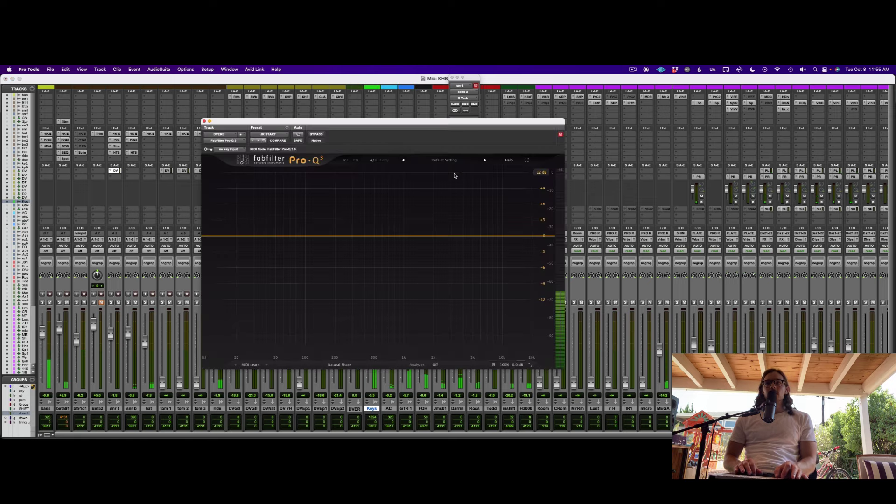
{"action": "left_click_drag", "start_coordinate": [265, 236], "coordinate": [341, 191]}
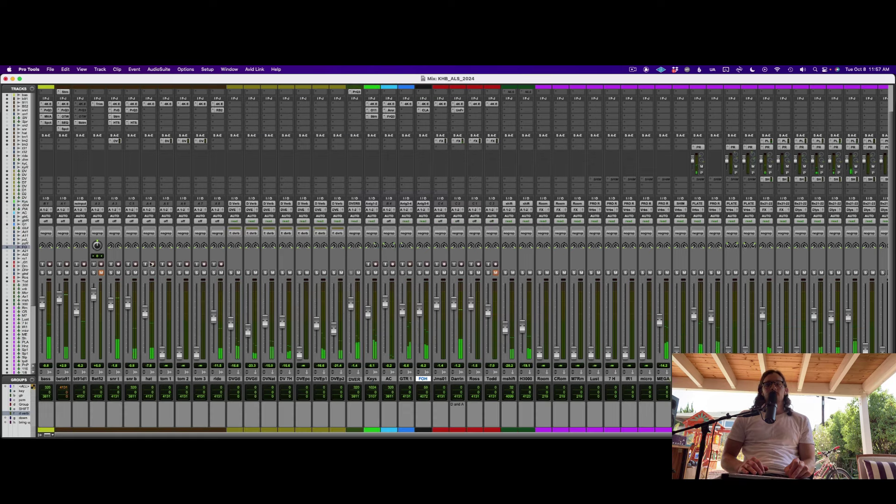
Step: Insert the Submarine plug-in on the bass track, turn off its SUB -2 generator, clear the bass solo and save the session
{"action": "left_click", "coordinate": [47, 131]}
{"action": "type", "text": "submarine"}
{"action": "key", "text": "Return"}
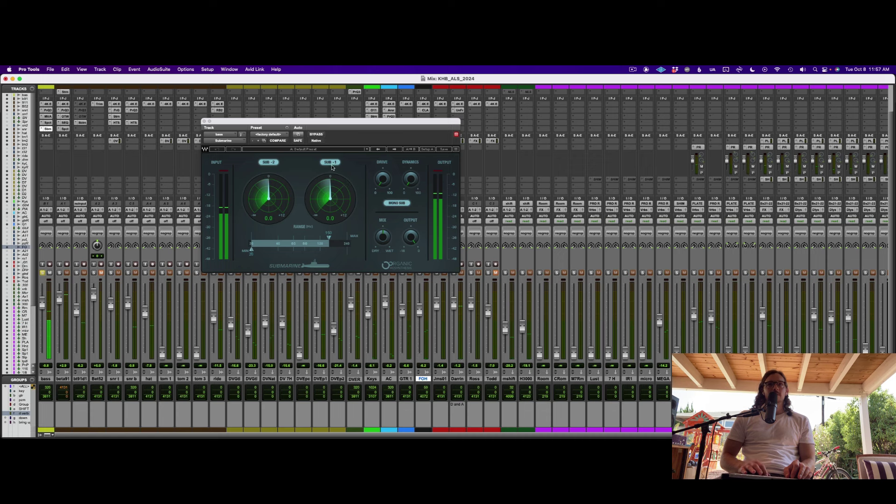
{"action": "left_click", "coordinate": [269, 162]}
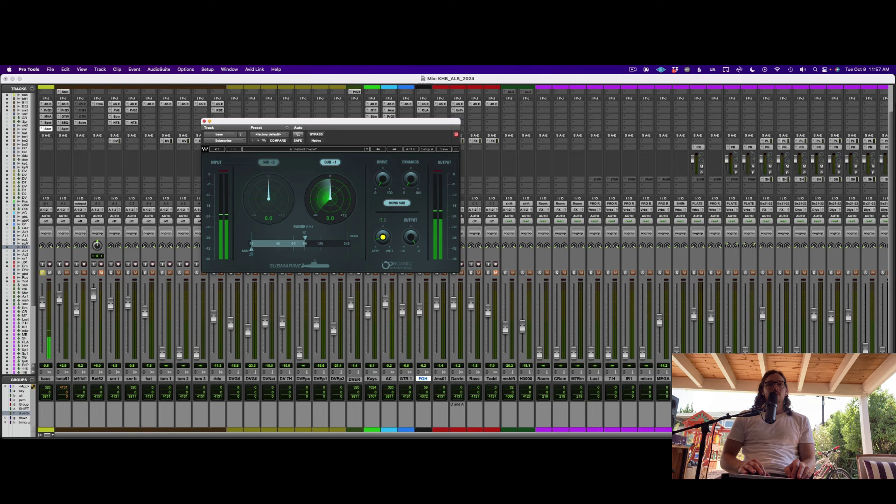
{"action": "left_click", "coordinate": [43, 273], "text": "alt"}
{"action": "key", "text": "super+s"}
{"action": "key", "text": "ctrl+alt+super+w"}
Step: Find the tom fill near 22:45 on the timeline and select it on the tom 1 and tom 3 tracks
{"action": "scroll", "coordinate": [264, 353], "scroll_direction": "right", "scroll_amount": 5}
{"action": "scroll", "coordinate": [264, 352], "scroll_direction": "up", "scroll_amount": 2}
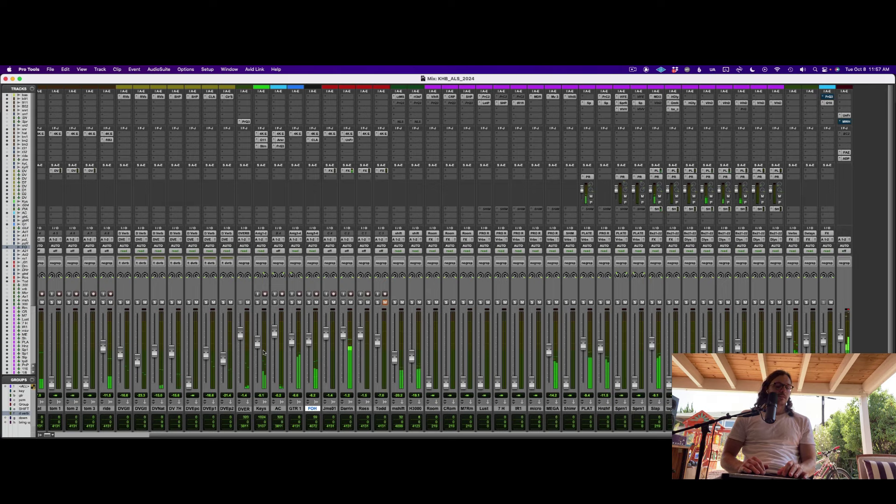
{"action": "key", "text": "super+equal"}
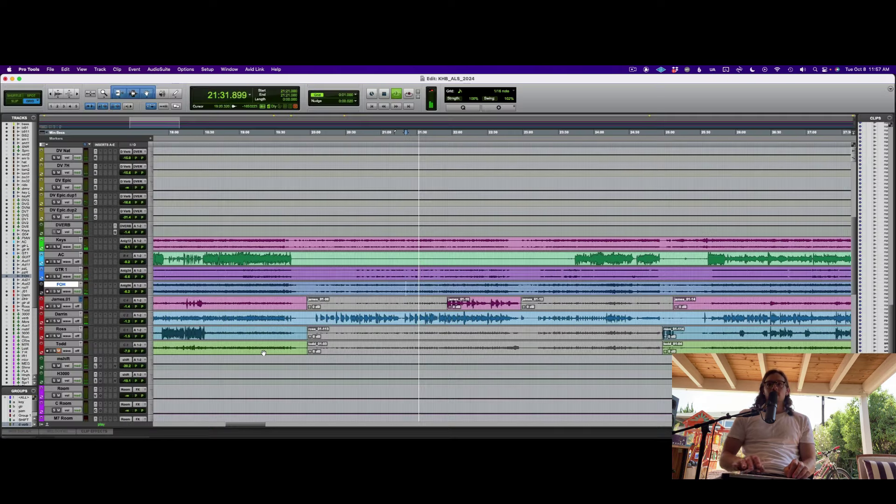
{"action": "scroll", "coordinate": [420, 266], "scroll_direction": "up", "scroll_amount": 8}
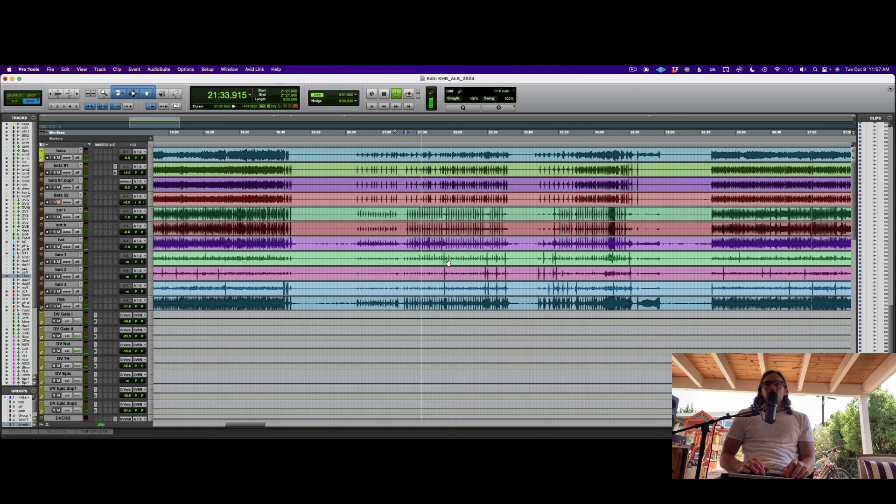
{"action": "left_click", "coordinate": [536, 256]}
{"action": "key", "text": "super+bracketright"}
{"action": "key", "text": "super+bracketright"}
{"action": "key", "text": "super+bracketright"}
{"action": "key", "text": "space"}
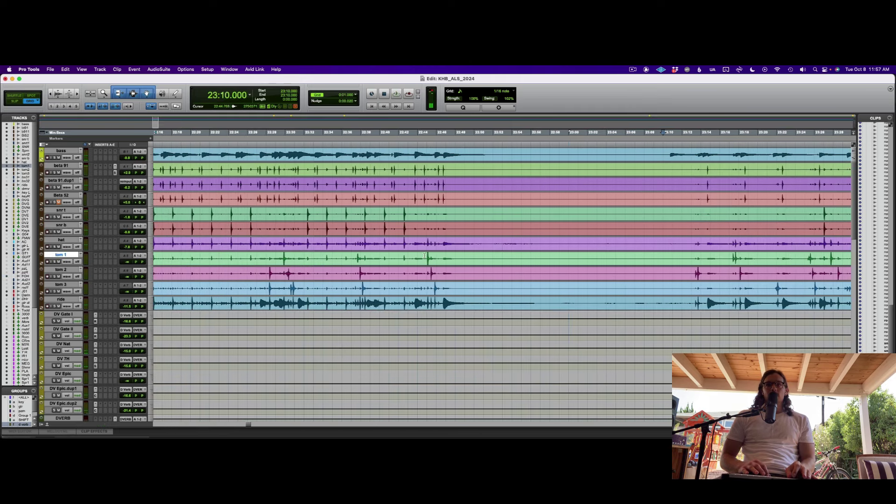
{"action": "left_click", "coordinate": [446, 287], "text": "shift"}
{"action": "left_click", "coordinate": [444, 287], "text": "shift"}
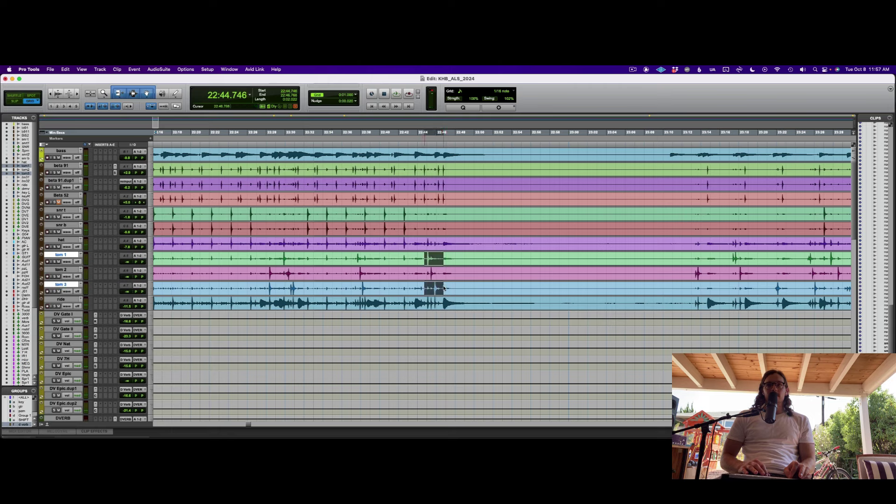
Step: Tighten the looped selection to about 1.5 seconds from 22:45.055, extend it to tom 2 and play it
{"action": "key", "text": "super+bracketright"}
{"action": "key", "text": "super+bracketright"}
{"action": "key", "text": "super+bracketright"}
{"action": "left_click", "coordinate": [525, 259], "text": "shift"}
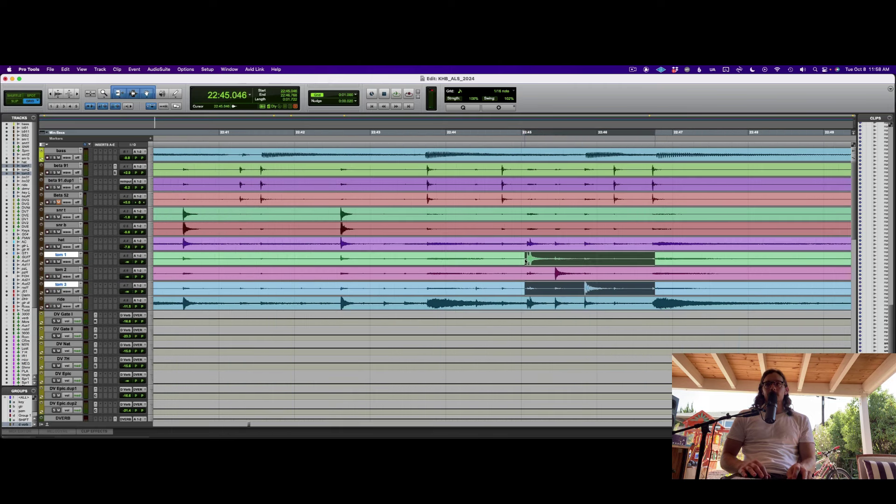
{"action": "left_click", "coordinate": [652, 286], "text": "shift"}
{"action": "key", "text": "space"}
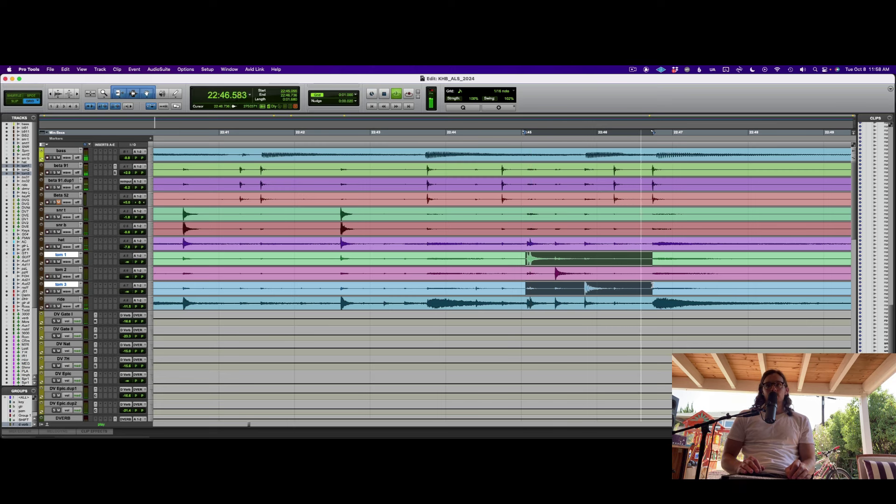
{"action": "key", "text": "space"}
{"action": "left_click", "coordinate": [623, 286], "text": "shift"}
{"action": "left_click", "coordinate": [643, 292], "text": "shift"}
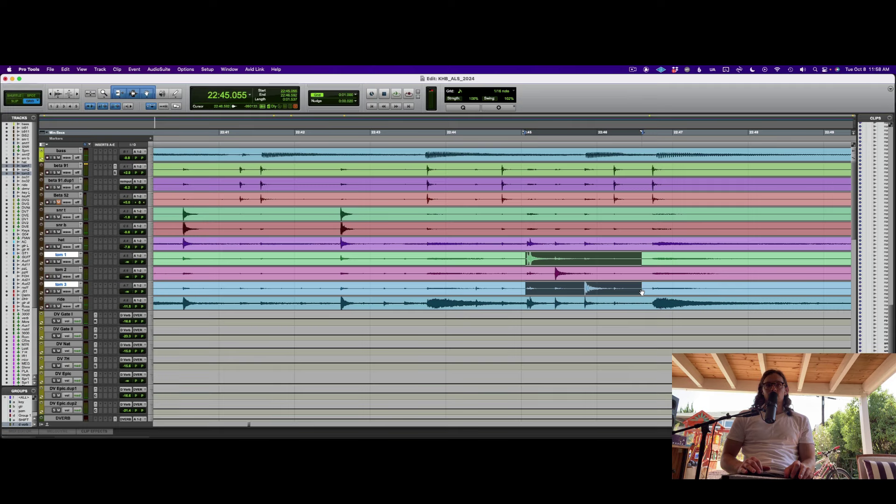
{"action": "left_click", "coordinate": [59, 270], "text": "super"}
{"action": "key", "text": "space"}
Step: Reset the tom 1, tom 2 and tom 3 faders to 0 dB and add the ride to the soloed tracks
{"action": "key", "text": "super+equal"}
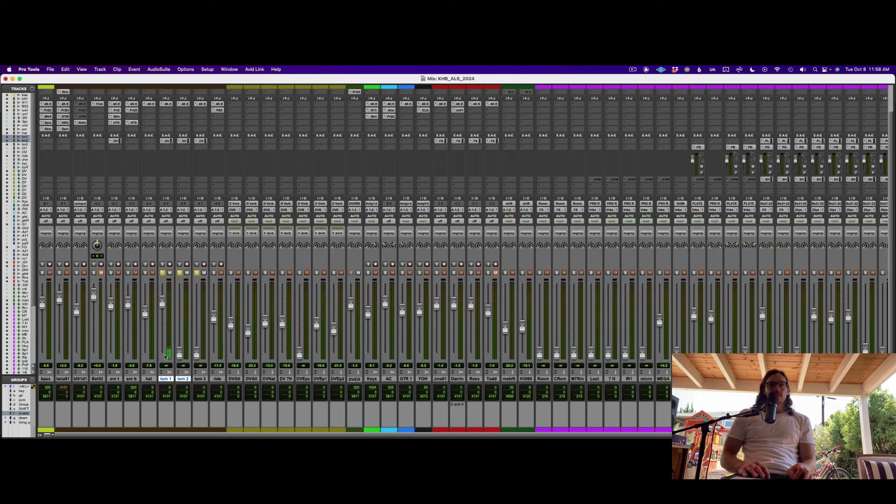
{"action": "left_click", "coordinate": [196, 351], "text": "alt"}
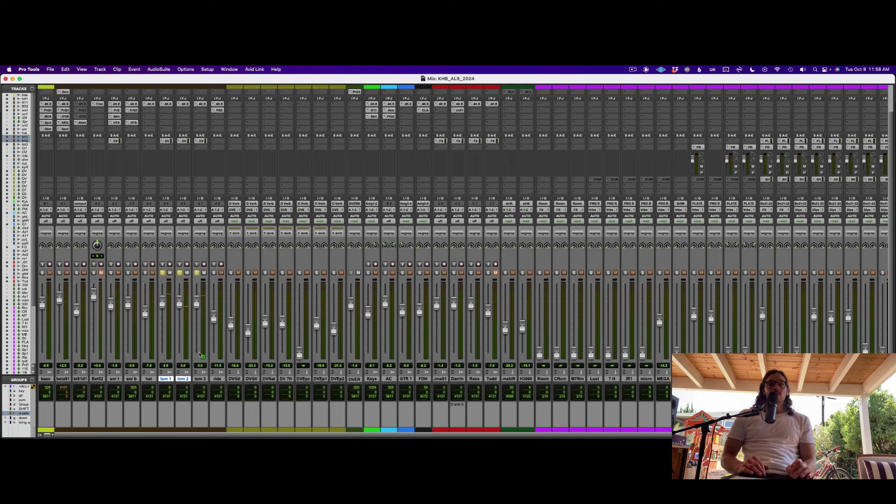
{"action": "scroll", "coordinate": [199, 354], "scroll_direction": "up", "scroll_amount": 3}
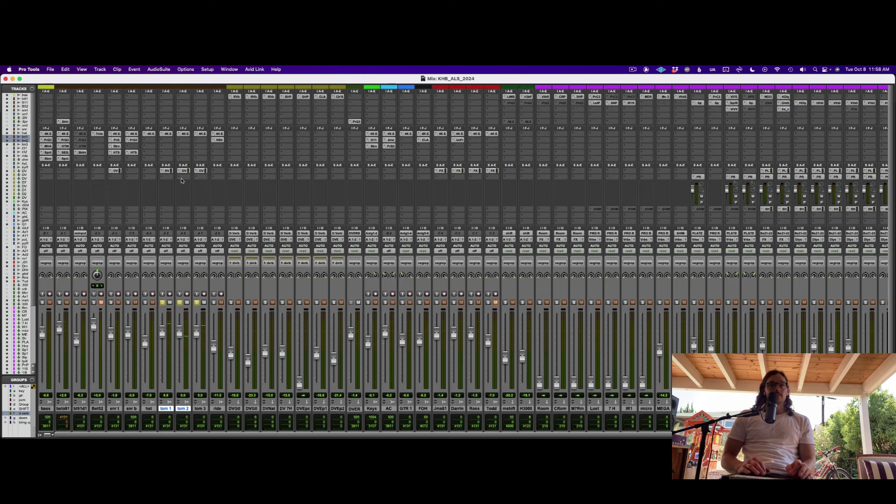
{"action": "key", "text": "super+Tab"}
{"action": "key", "text": "super+Tab"}
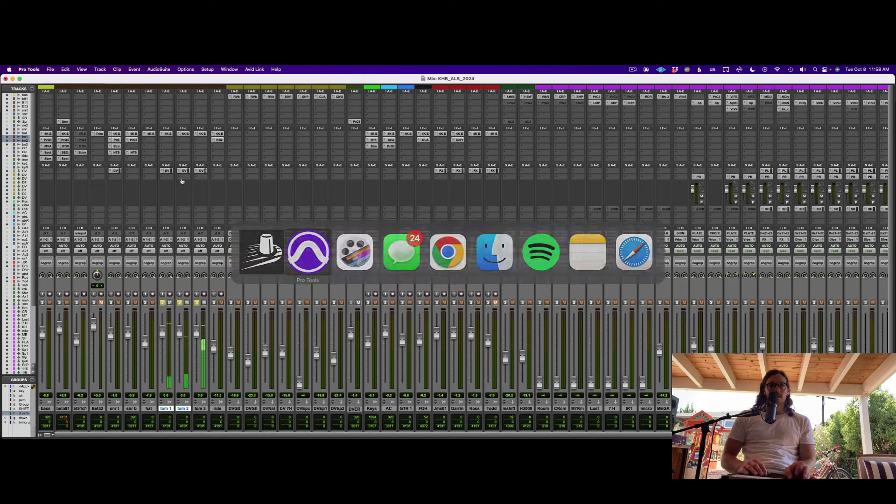
{"action": "left_click", "coordinate": [215, 302]}
{"action": "left_click", "coordinate": [217, 408]}
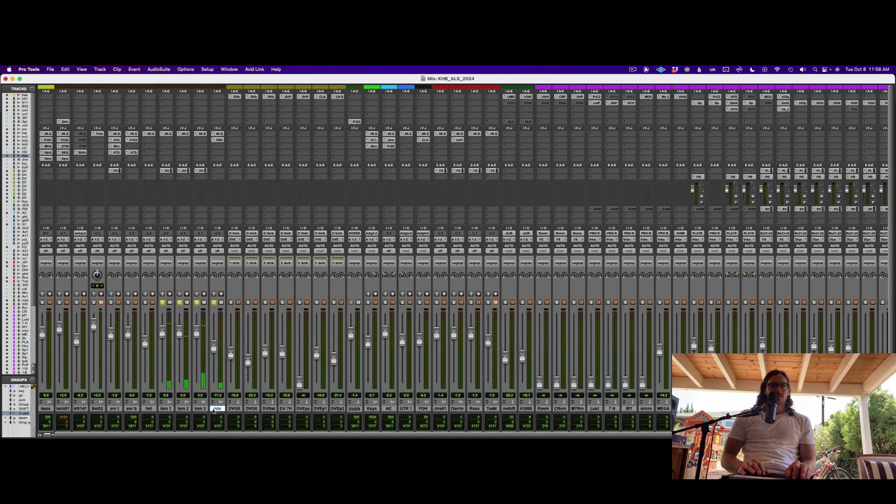
Step: Switch to SSL 360 and adjust the LMF bands on the tom 1, tom 2 and tom 3 channels, with tom 1 at about 1 kHz
{"action": "key", "text": "super+Tab"}
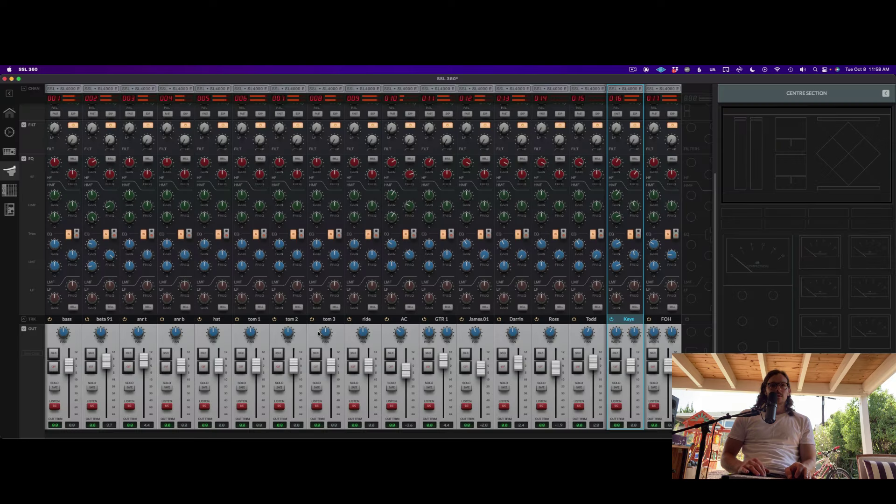
{"action": "mouse_move", "coordinate": [262, 213]}
{"action": "left_click_drag", "start_coordinate": [244, 248], "coordinate": [244, 240]}
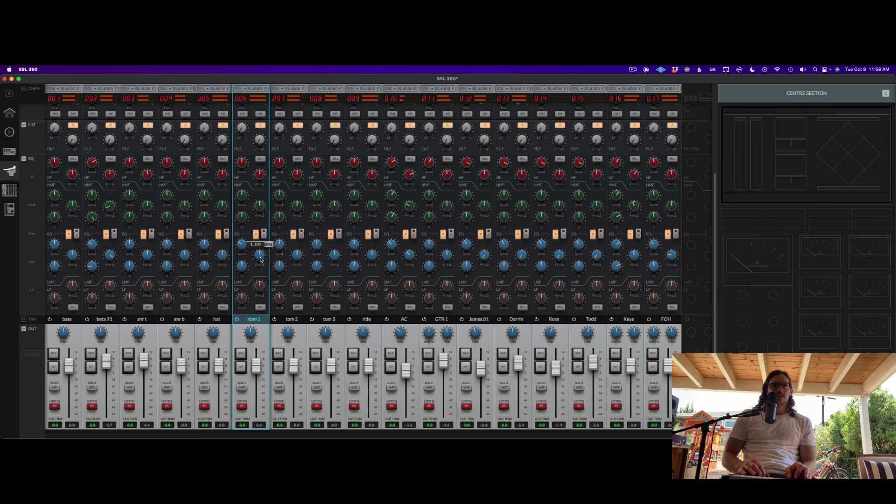
{"action": "left_click_drag", "start_coordinate": [279, 246], "coordinate": [296, 282]}
{"action": "mouse_move", "coordinate": [317, 245]}
{"action": "left_mouse_down"}
{"action": "mouse_move", "coordinate": [335, 272]}
{"action": "mouse_move", "coordinate": [315, 254]}
{"action": "left_mouse_up"}
Step: Boost the HMF and HF bands on the tom 3 channel and adjust the HF gain on tom 2 and tom 1
{"action": "scroll", "coordinate": [334, 256], "scroll_direction": "up", "scroll_amount": 2}
{"action": "left_click_drag", "start_coordinate": [317, 202], "coordinate": [338, 204]}
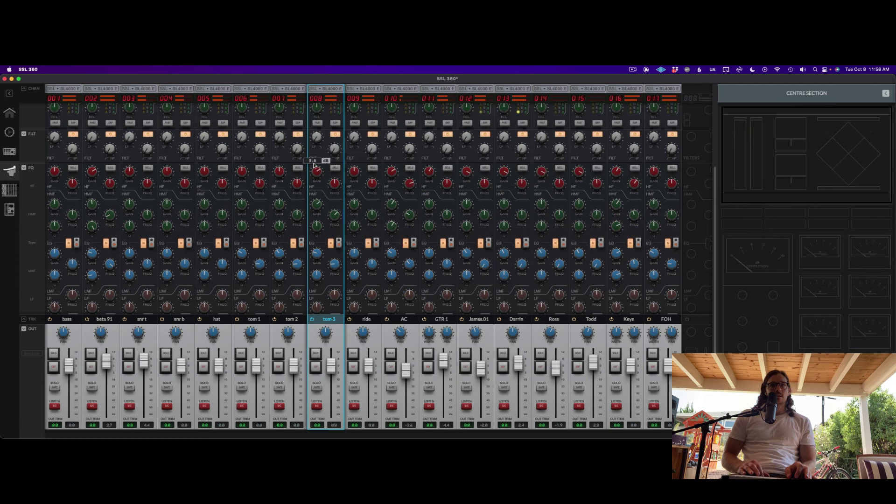
{"action": "left_click", "coordinate": [278, 173]}
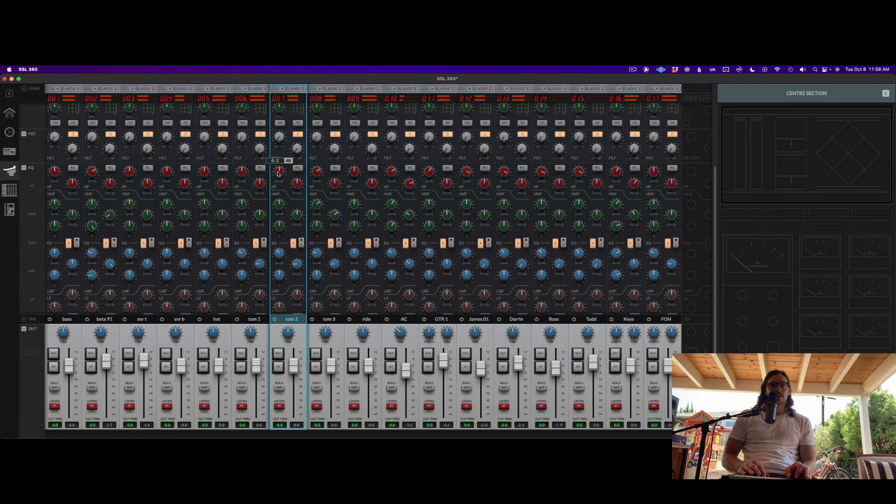
{"action": "left_click", "coordinate": [243, 169]}
Step: Switch back to Pro Tools, lower the tom 1 fader to about -3 dB and nudge the tom 2 fader up
{"action": "key", "text": "super+Tab"}
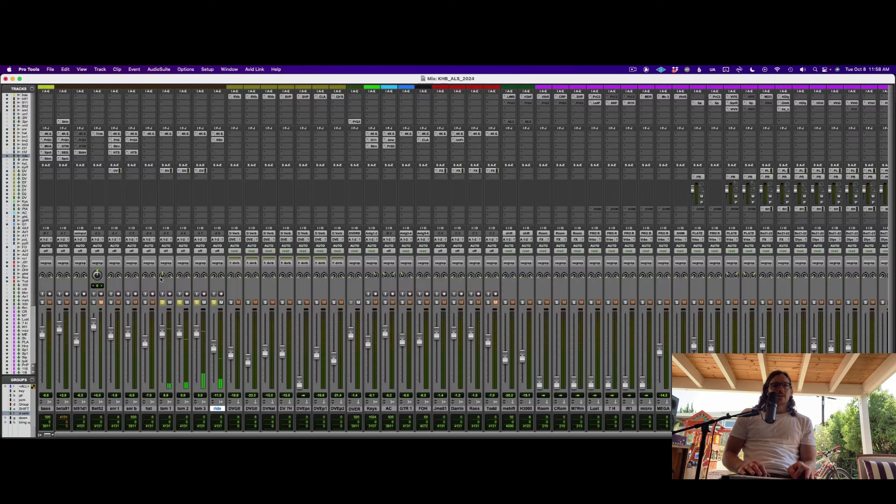
{"action": "left_click_drag", "start_coordinate": [162, 332], "coordinate": [161, 378]}
{"action": "left_click_drag", "start_coordinate": [180, 332], "coordinate": [178, 331]}
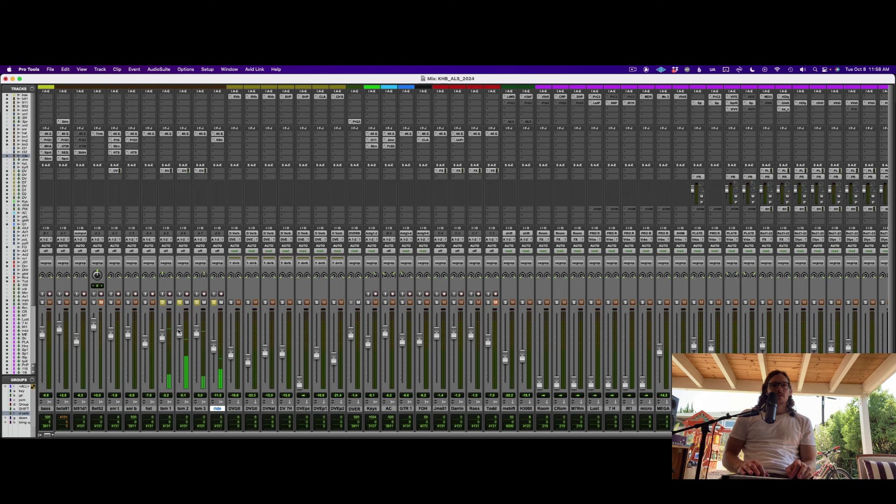
Step: Insert NLS Channel on tom 1 with the NEVO console and raised drive, and lower the tom 2 and tom 3 faders
{"action": "left_click", "coordinate": [168, 131]}
{"action": "type", "text": "ome"}
{"action": "key", "text": "BackSpace"}
{"action": "key", "text": "BackSpace"}
{"action": "key", "text": "BackSpace"}
{"action": "type", "text": "nls"}
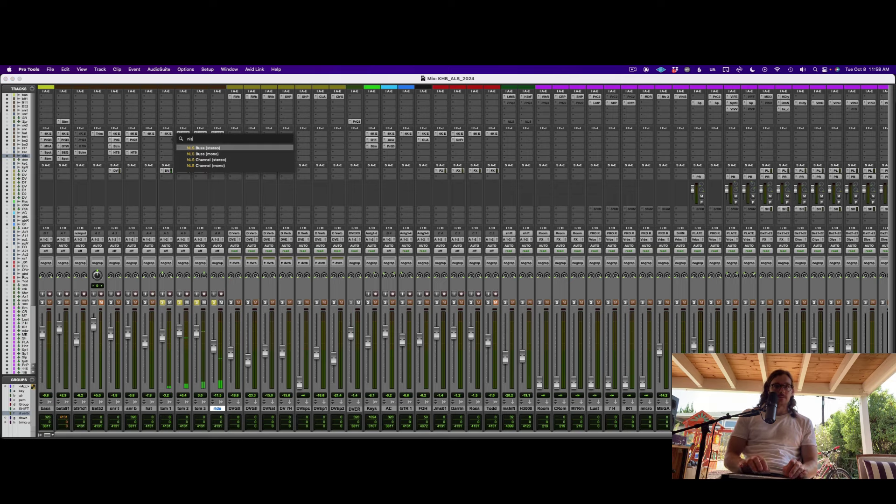
{"action": "key", "text": "Down"}
{"action": "key", "text": "Down"}
{"action": "key", "text": "Return"}
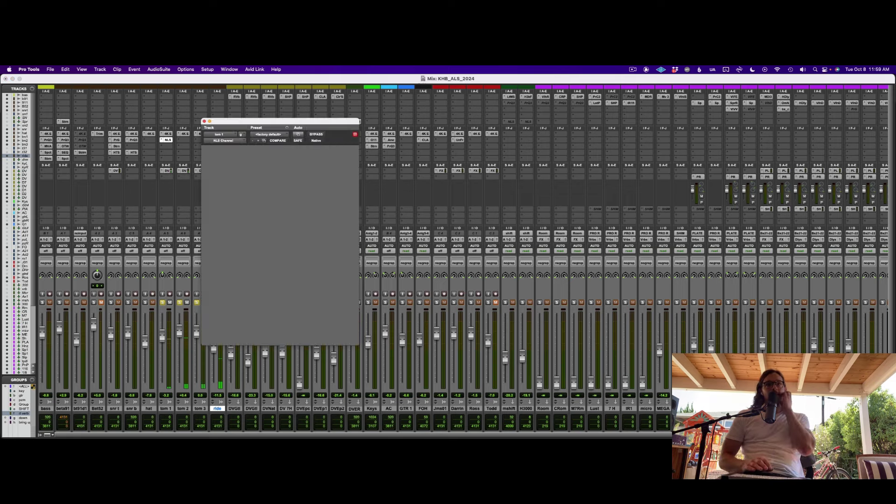
{"action": "left_click", "coordinate": [304, 206]}
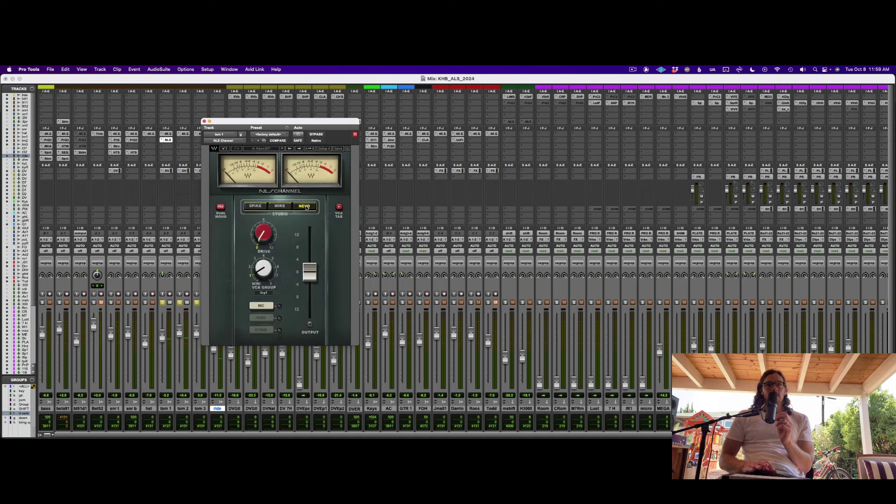
{"action": "left_click_drag", "start_coordinate": [264, 232], "coordinate": [265, 217]}
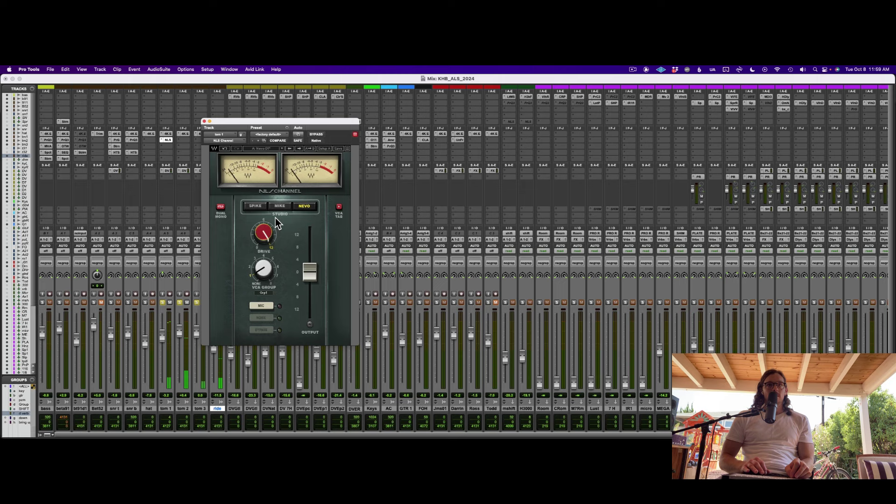
{"action": "left_click", "coordinate": [204, 121]}
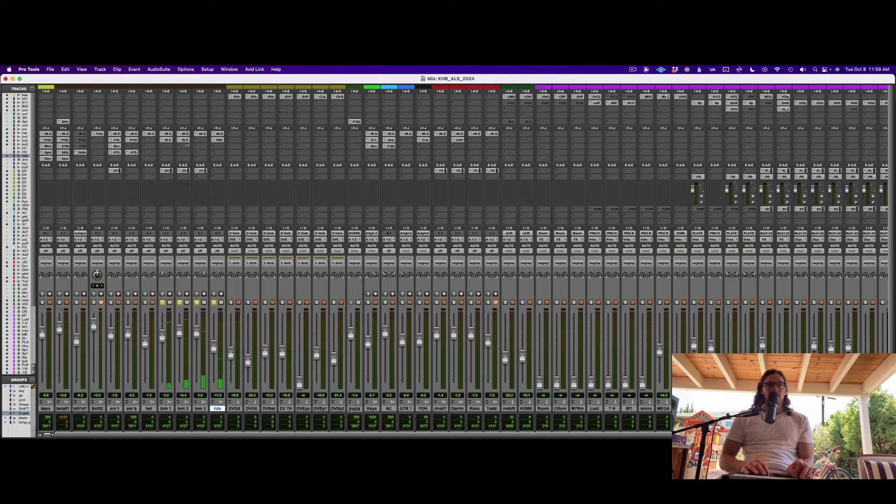
{"action": "left_click_drag", "start_coordinate": [181, 332], "coordinate": [197, 335]}
Step: Insert FabFilter Pro-Q 3 on tom 1, cut its low mids and boost the highs about 2.8 dB around 11.8 kHz
{"action": "left_click", "coordinate": [166, 409]}
{"action": "left_click", "coordinate": [201, 409], "text": "shift"}
{"action": "left_click", "coordinate": [169, 146]}
{"action": "left_click", "coordinate": [186, 146]}
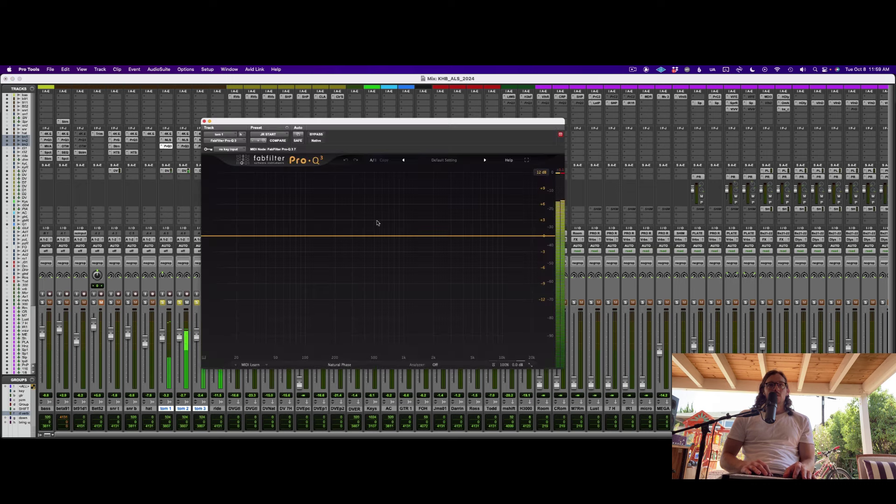
{"action": "left_click_drag", "start_coordinate": [358, 237], "coordinate": [358, 255]}
{"action": "left_click_drag", "start_coordinate": [465, 235], "coordinate": [511, 206]}
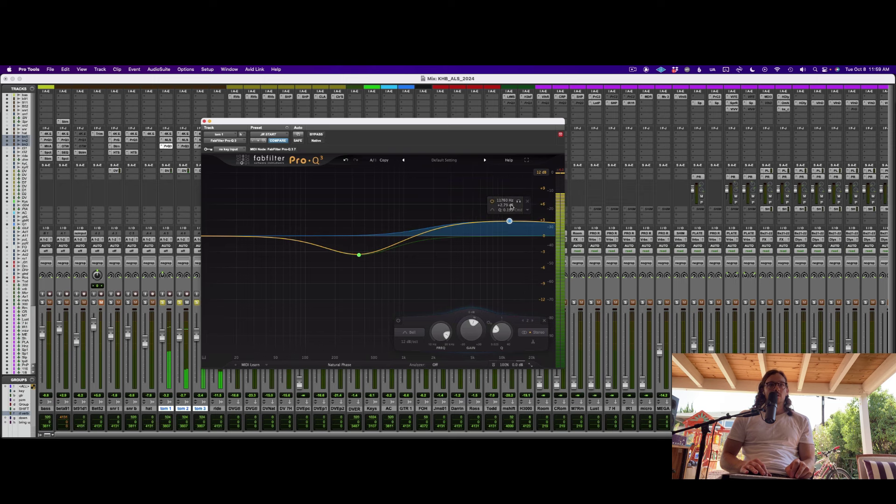
Step: Copy the tom 1 Pro-Q 3 settings to tom 2 and tom 3, and reduce the low-mid cut on tom 2
{"action": "left_click", "coordinate": [167, 146]}
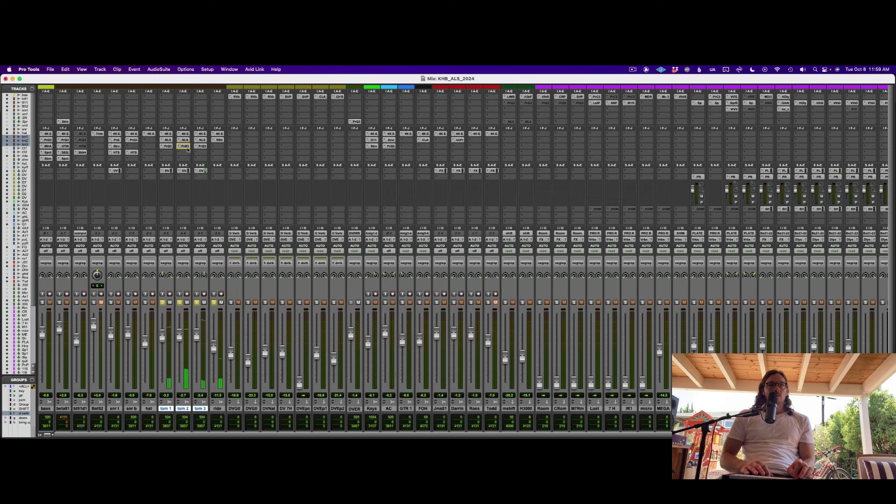
{"action": "left_click", "coordinate": [202, 147]}
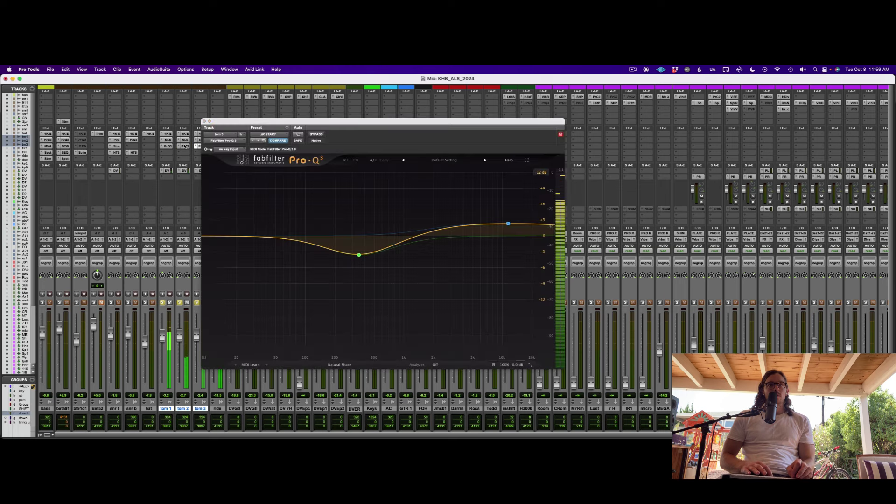
{"action": "mouse_move", "coordinate": [359, 257]}
{"action": "left_click_drag", "start_coordinate": [359, 257], "coordinate": [378, 238]}
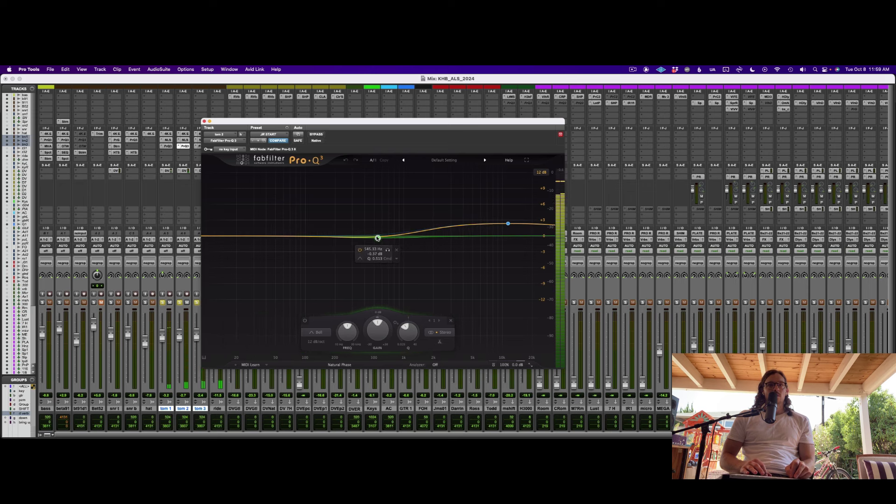
{"action": "key", "text": "super+w"}
Step: Lower the tom 3 fader and play the tom fill in the full mix with the solos cleared
{"action": "left_click_drag", "start_coordinate": [200, 337], "coordinate": [195, 355]}
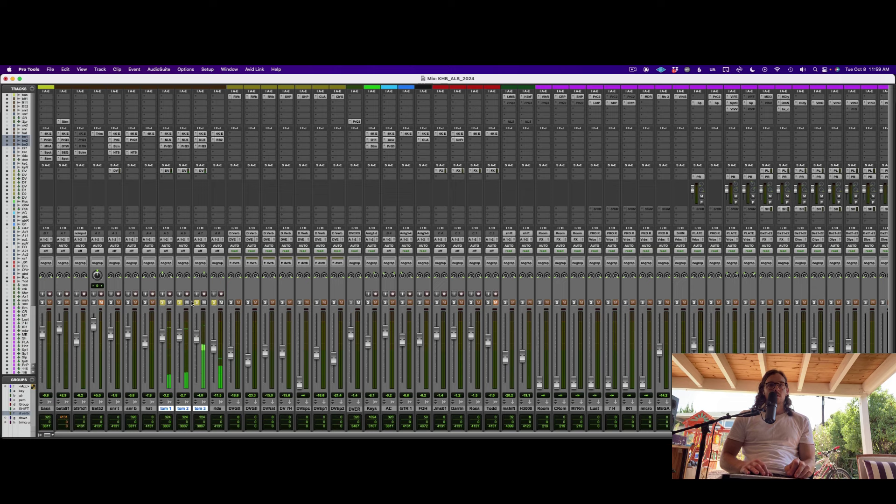
{"action": "key", "text": "super+equal"}
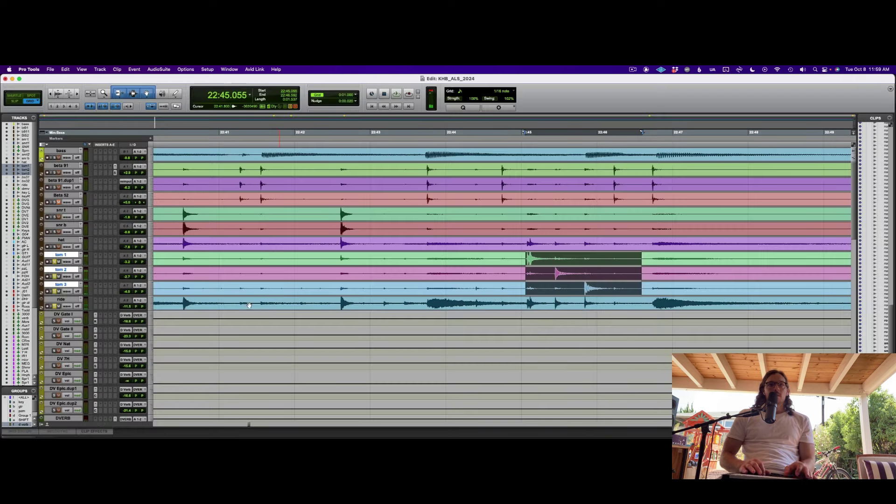
{"action": "key", "text": "space"}
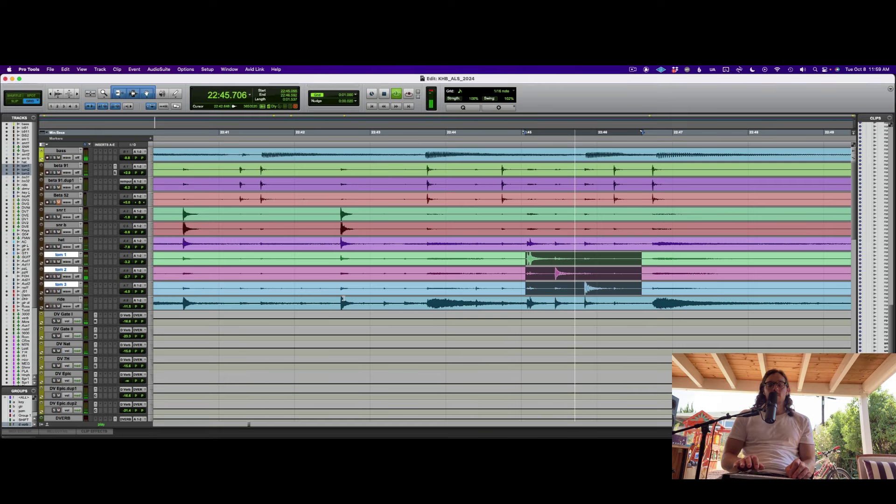
{"action": "key", "text": "super+equal"}
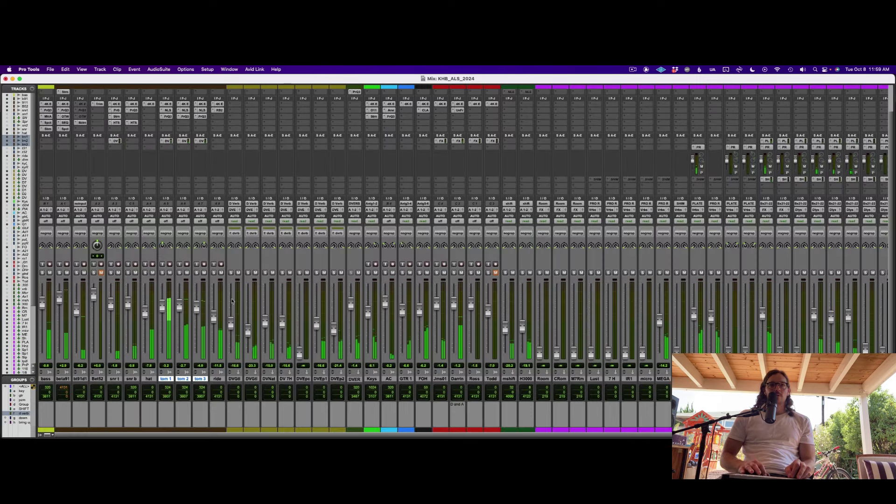
Step: Mute the DV Gate I reverb return and slightly raise the DV Gate II fader
{"action": "left_click", "coordinate": [238, 273]}
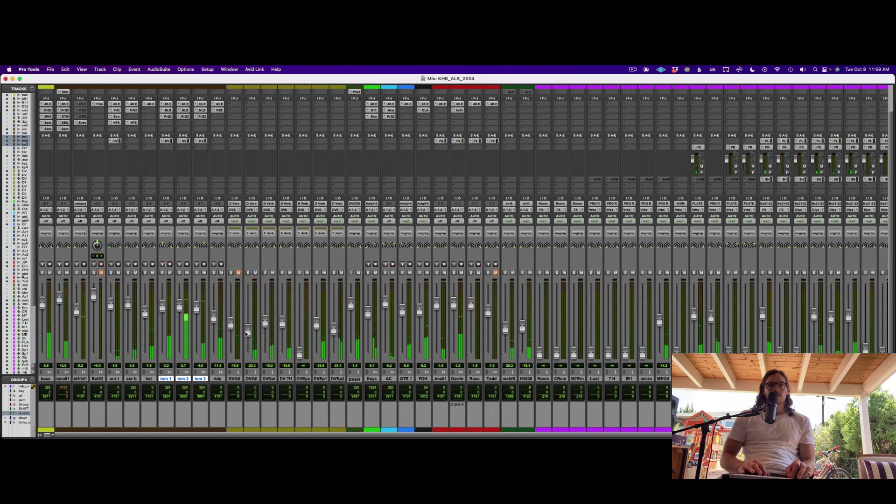
{"action": "left_click_drag", "start_coordinate": [248, 330], "coordinate": [266, 312]}
{"action": "key", "text": "super+equal"}
Step: Play the tom 1 fill from about 22:45 in the full mix
{"action": "triple_click", "coordinate": [616, 264]}
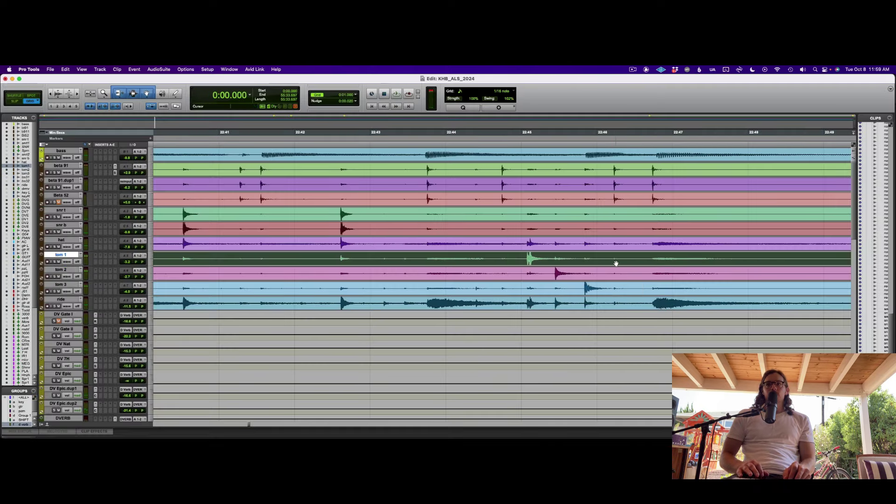
{"action": "left_click", "coordinate": [535, 257]}
{"action": "key", "text": "space"}
{"action": "key", "text": "super+bracketleft"}
{"action": "key", "text": "super+bracketleft"}
{"action": "key", "text": "super+bracketleft"}
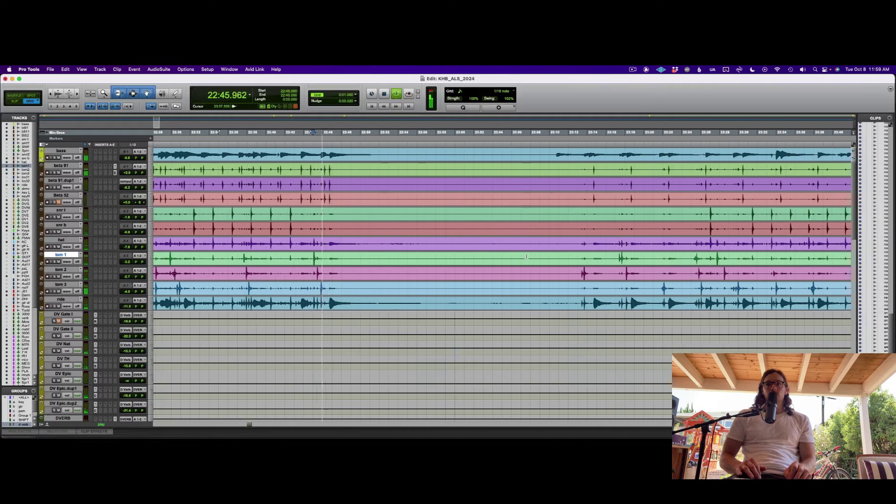
Step: Separate the last lead vocal track's phrase from about 22:46.7 to 22:57 into its own clip
{"action": "scroll", "coordinate": [527, 257], "scroll_direction": "right", "scroll_amount": 4}
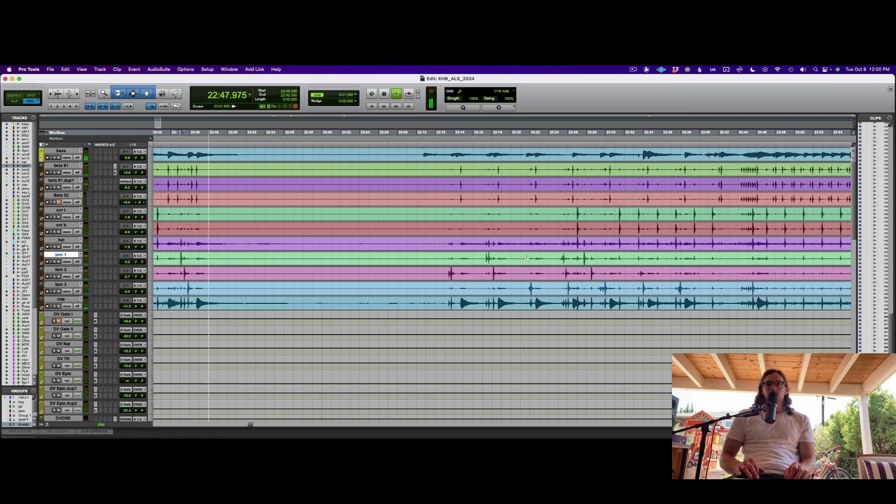
{"action": "scroll", "coordinate": [412, 164], "scroll_direction": "down", "scroll_amount": 20}
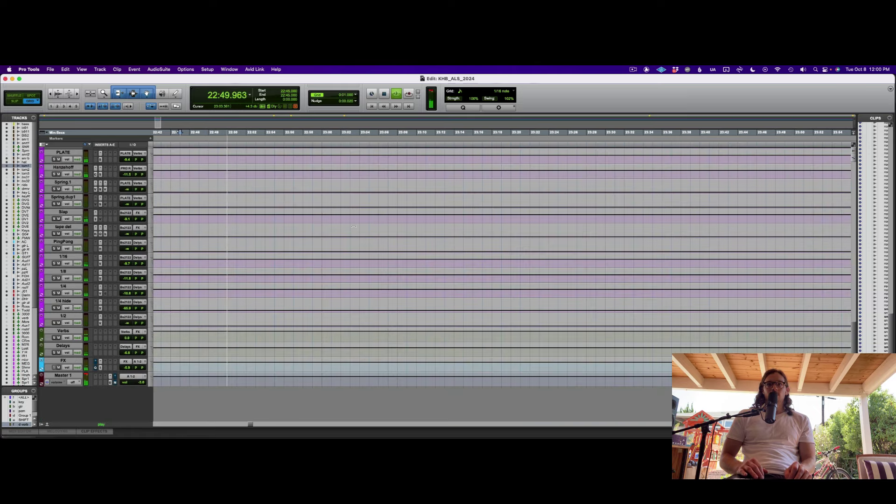
{"action": "scroll", "coordinate": [353, 227], "scroll_direction": "up", "scroll_amount": 8}
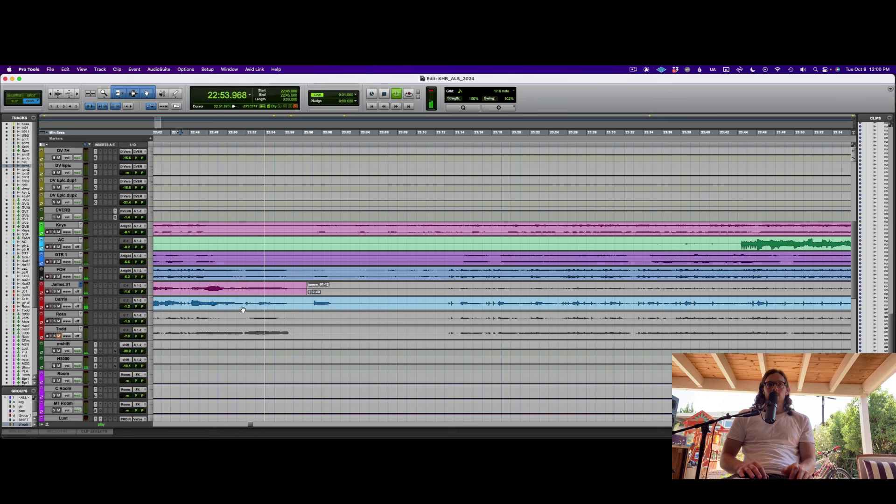
{"action": "key", "text": "space"}
{"action": "left_click", "coordinate": [196, 331]}
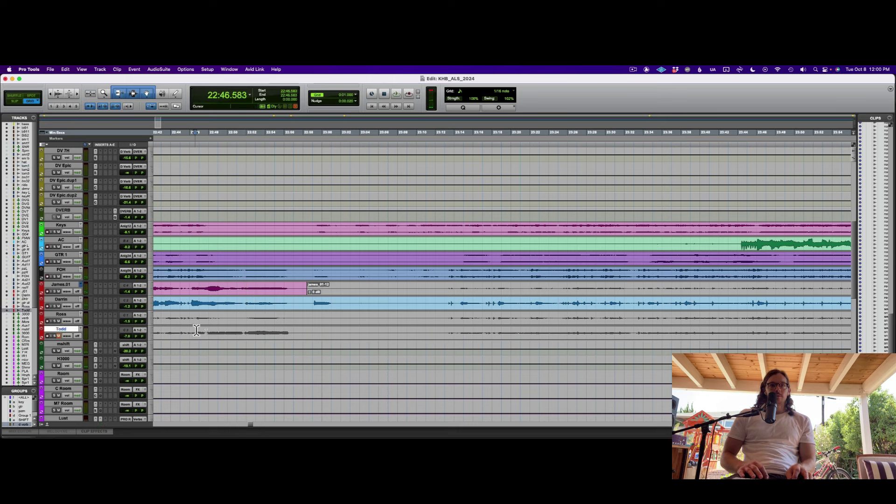
{"action": "left_click", "coordinate": [296, 337]}
{"action": "left_click", "coordinate": [296, 332]}
{"action": "key", "text": "b"}
{"action": "left_click", "coordinate": [273, 338]}
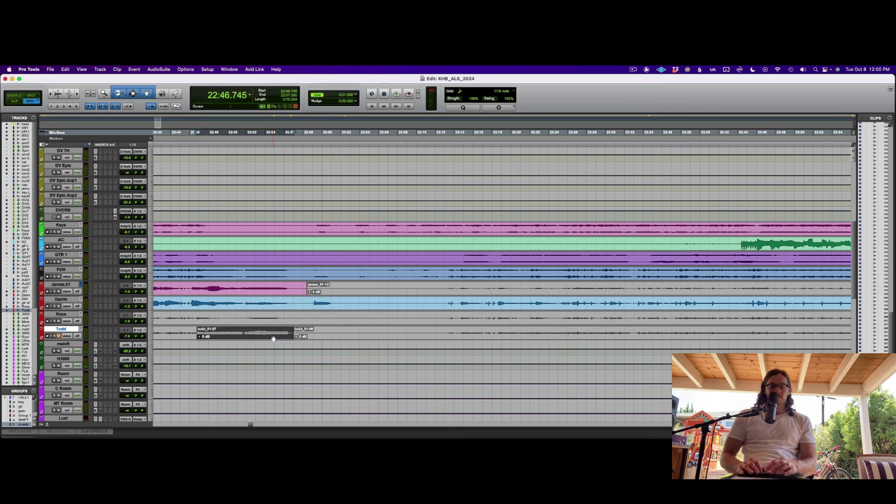
Step: Unmute the separated vocal phrase and its track, and balance the track's volume against the playing mix
{"action": "key", "text": "space"}
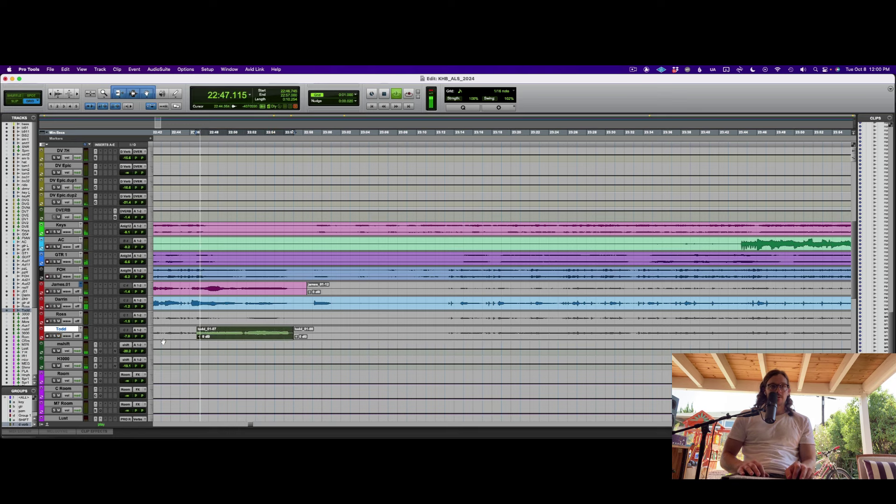
{"action": "left_click_drag", "start_coordinate": [127, 336], "coordinate": [134, 330]}
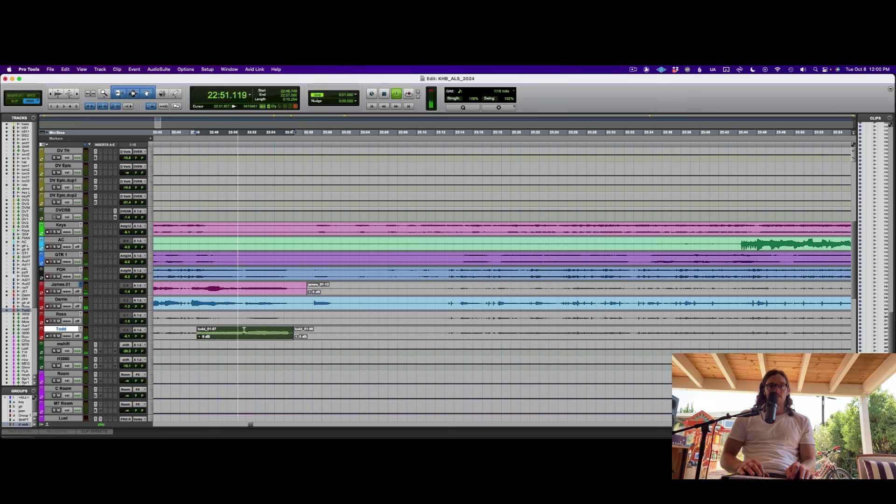
{"action": "left_click", "coordinate": [243, 330]}
{"action": "left_click_drag", "start_coordinate": [127, 336], "coordinate": [130, 351]}
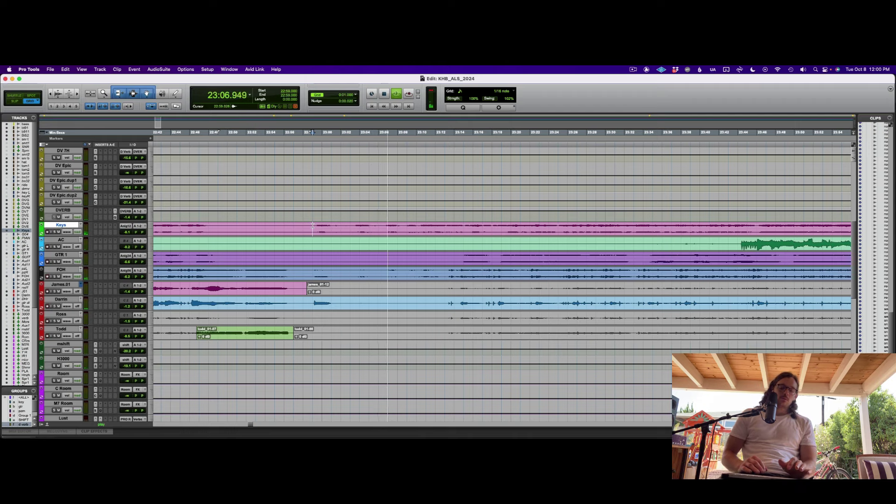
Step: Play the quieter section up to the tom 2 hits around 23:13 and check tom 2 in the mixer
{"action": "scroll", "coordinate": [313, 226], "scroll_direction": "up", "scroll_amount": 10}
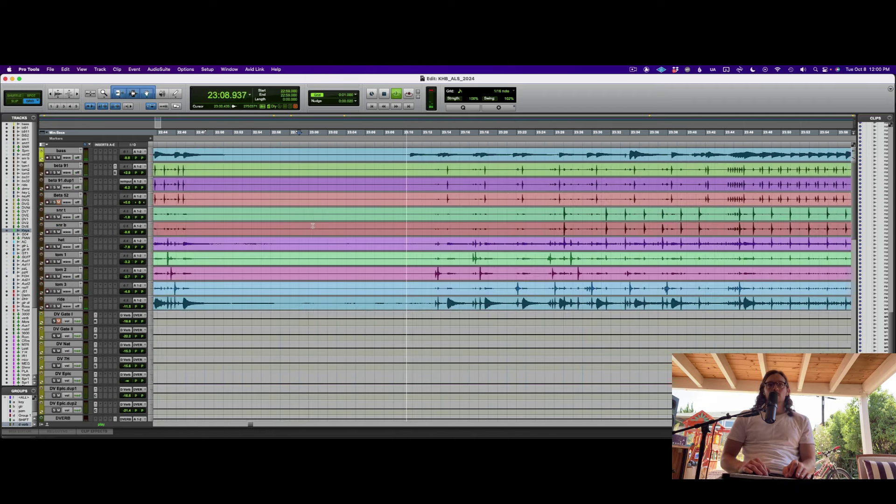
{"action": "scroll", "coordinate": [313, 226], "scroll_direction": "right", "scroll_amount": 2}
{"action": "left_click", "coordinate": [408, 245]}
{"action": "key", "text": "super+equal"}
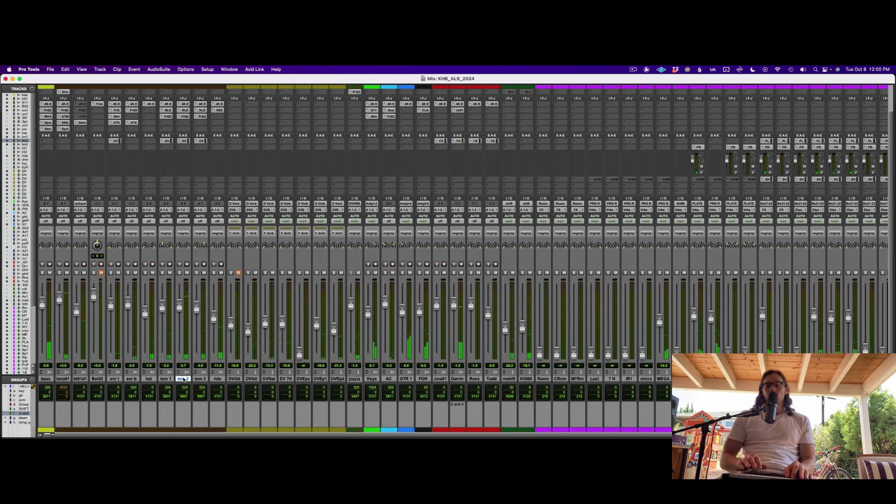
{"action": "key", "text": "super+equal"}
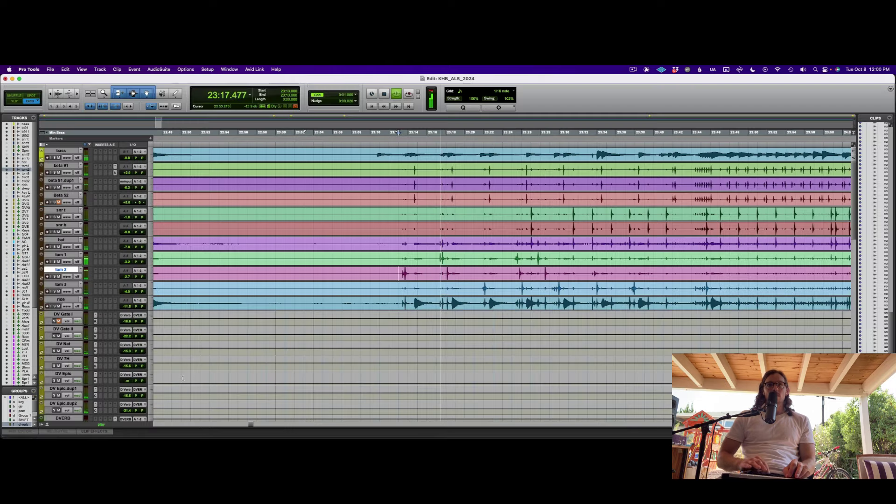
Step: Select the isolated tom 2 hit just after 23:18 and play it in a loop
{"action": "key", "text": "space"}
{"action": "left_click", "coordinate": [447, 271]}
{"action": "key", "text": "space"}
{"action": "key", "text": "t"}
{"action": "key", "text": "t"}
{"action": "key", "text": "t"}
{"action": "key", "text": "space"}
{"action": "key", "text": "space"}
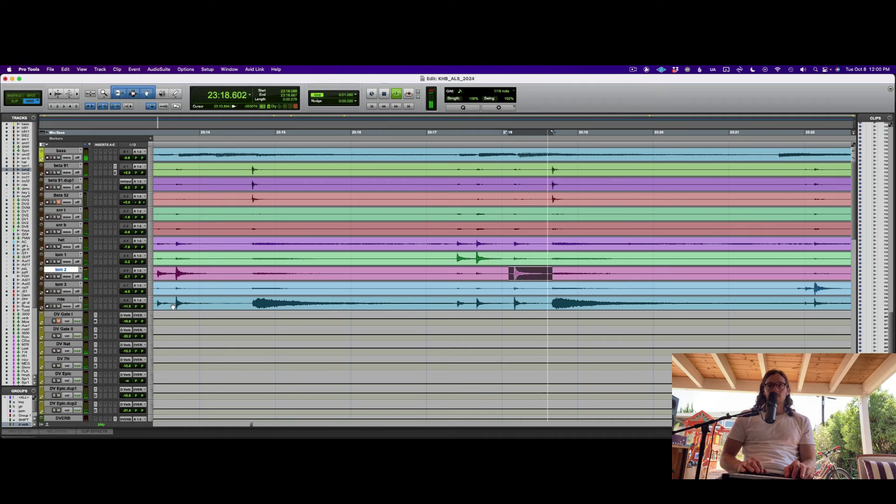
Step: Duplicate tom 2 without its inserts and copy the Subloom insert from beta 91.dup1 onto the duplicate
{"action": "key", "text": "super+equal"}
{"action": "key", "text": "alt+shift+d"}
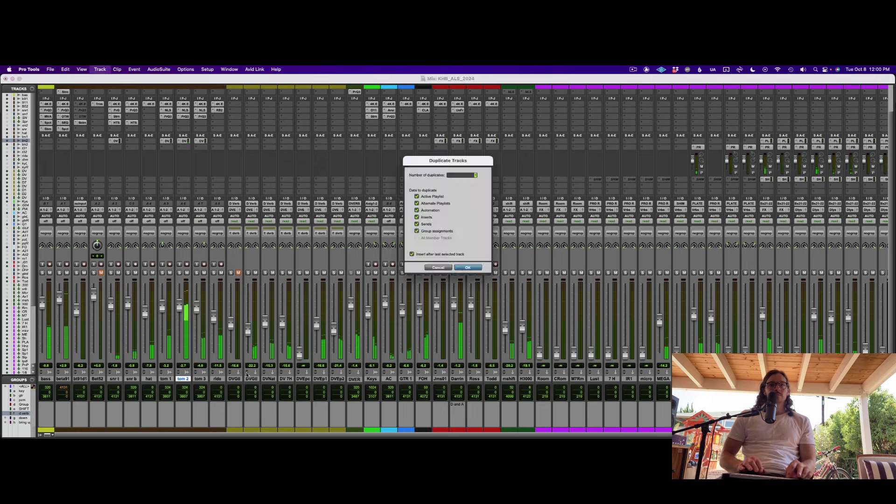
{"action": "left_click", "coordinate": [421, 218]}
{"action": "key", "text": "Return"}
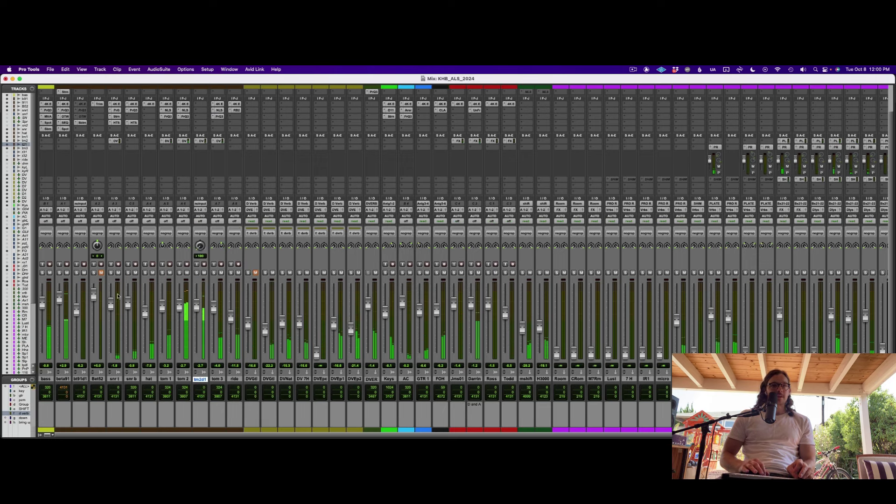
{"action": "left_click_drag", "start_coordinate": [84, 123], "coordinate": [205, 118]}
{"action": "left_click", "coordinate": [202, 116]}
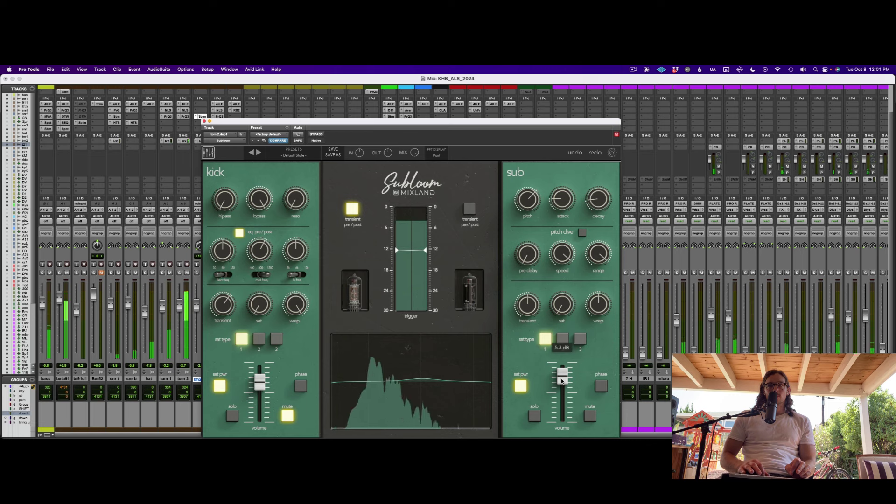
Step: Set Subloom's sub pitch to 50 Hz on tom 2.dup1 and adjust the sub volume and decay
{"action": "left_click_drag", "start_coordinate": [562, 381], "coordinate": [557, 437]}
{"action": "left_click_drag", "start_coordinate": [566, 386], "coordinate": [564, 354]}
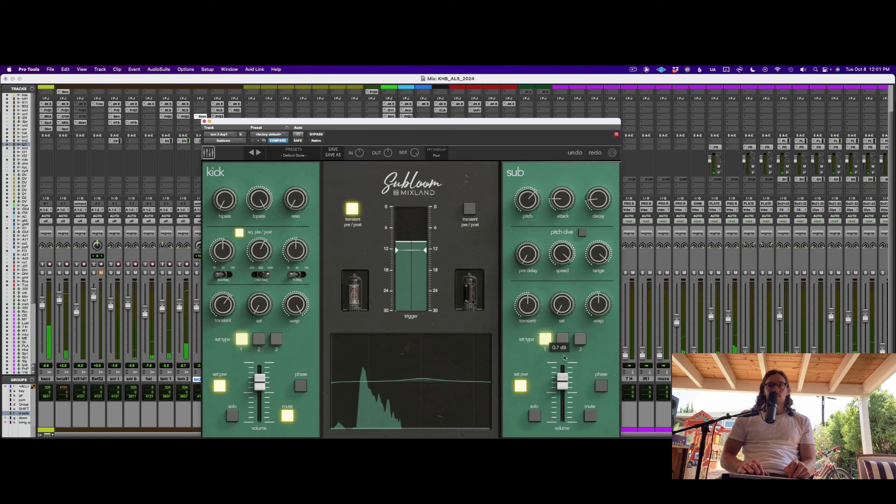
{"action": "key", "text": "super+w"}
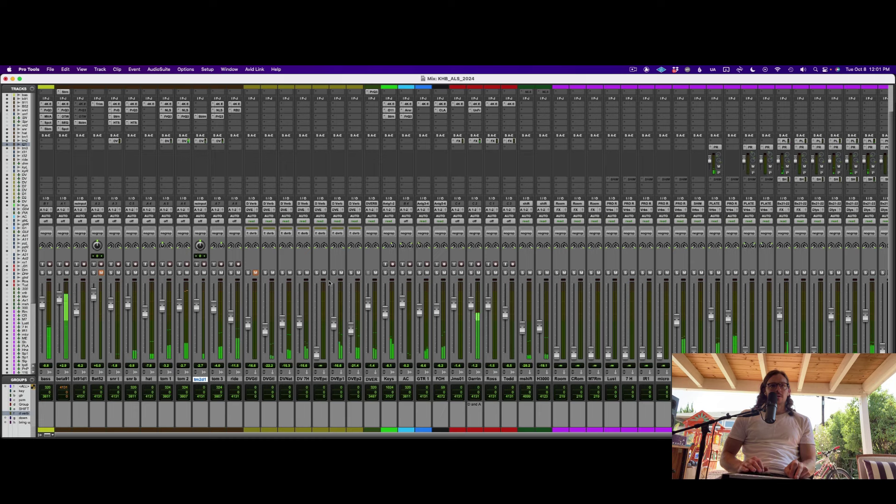
{"action": "key", "text": "ctrl+alt+super+w"}
{"action": "left_click_drag", "start_coordinate": [559, 379], "coordinate": [559, 367]}
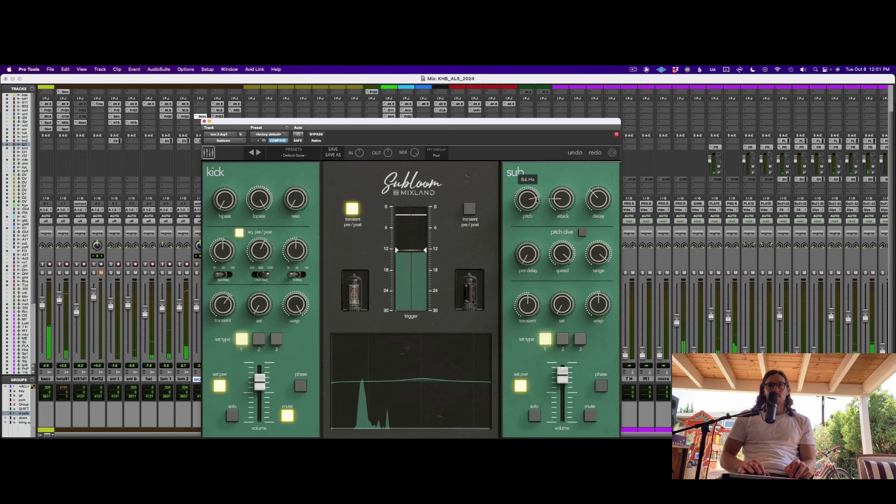
{"action": "left_click_drag", "start_coordinate": [529, 214], "coordinate": [529, 222]}
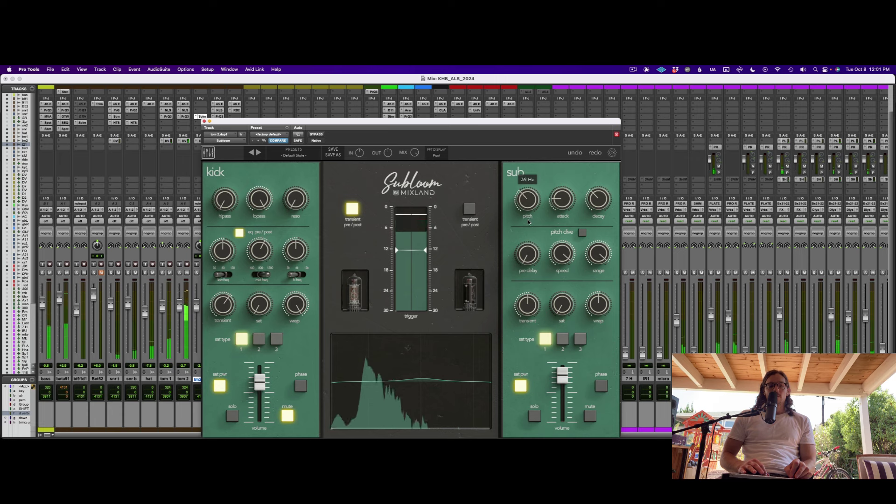
{"action": "left_click_drag", "start_coordinate": [598, 199], "coordinate": [592, 202]}
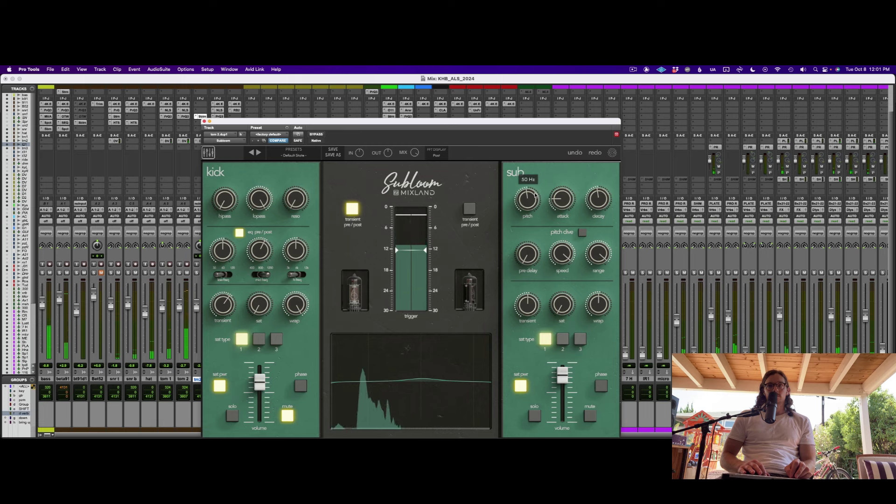
Step: Loop the tom 1 and tom 2 fill from about 23:17.4 to 23:18.6 and lower the tom 2.dup1 fader
{"action": "key", "text": "super+equal"}
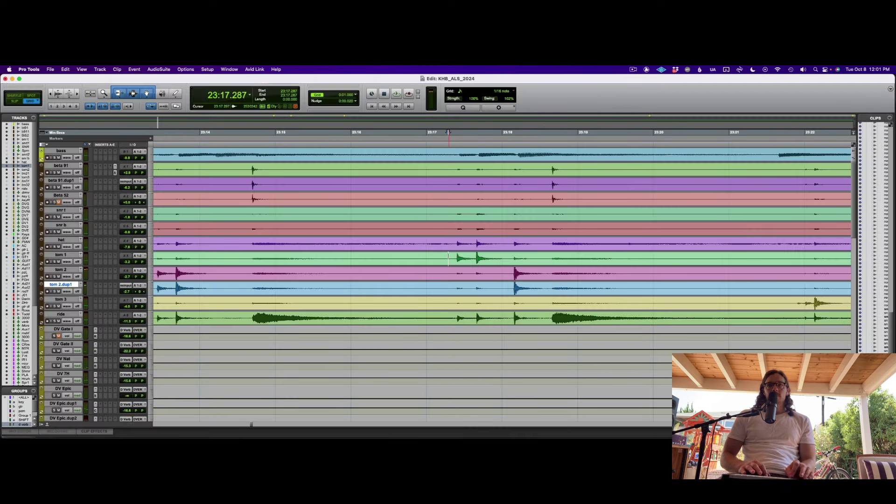
{"action": "left_click", "coordinate": [452, 258]}
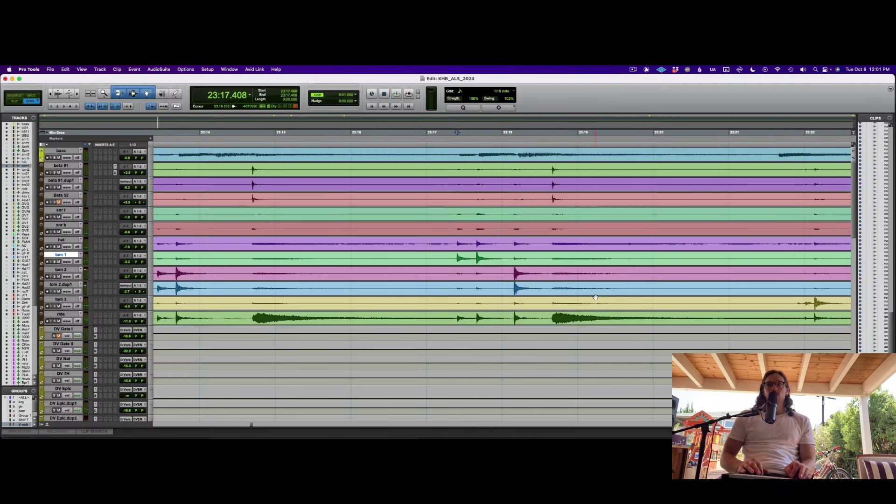
{"action": "left_click", "coordinate": [550, 291], "text": "shift"}
{"action": "key", "text": "space"}
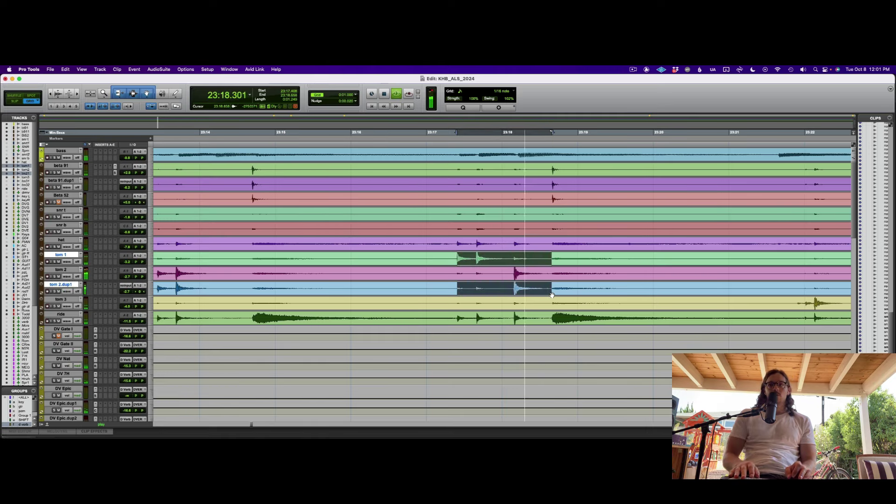
{"action": "key", "text": "super+equal"}
{"action": "left_click_drag", "start_coordinate": [197, 308], "coordinate": [196, 319]}
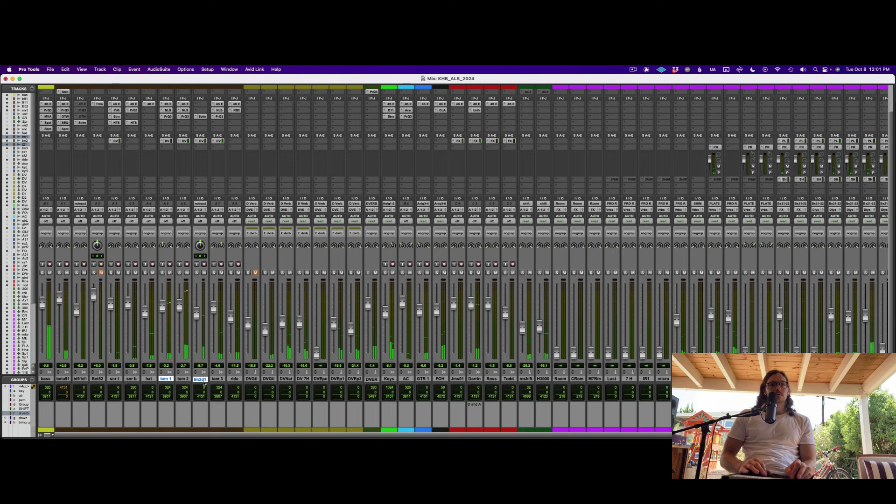
Step: Duplicate tom 1 without its inserts and add Subloom with the tom 2.dup1 settings to the duplicate
{"action": "left_click", "coordinate": [167, 379]}
{"action": "key", "text": "alt+shift+d"}
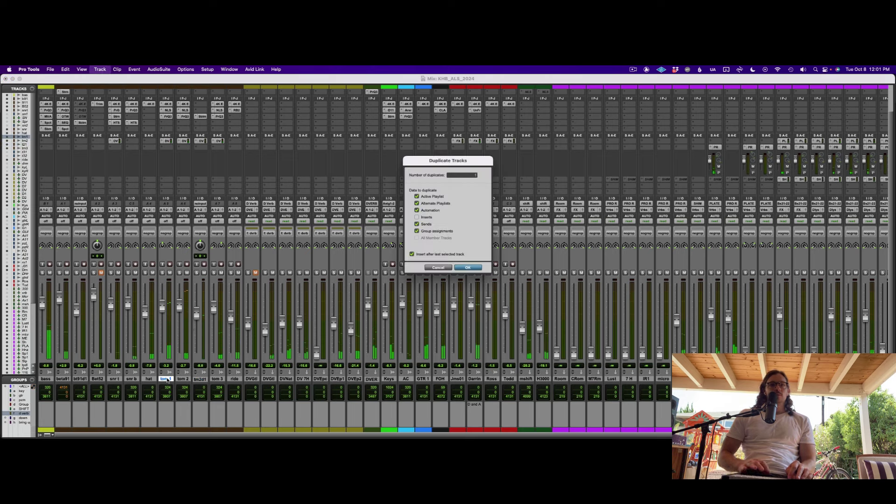
{"action": "key", "text": "Return"}
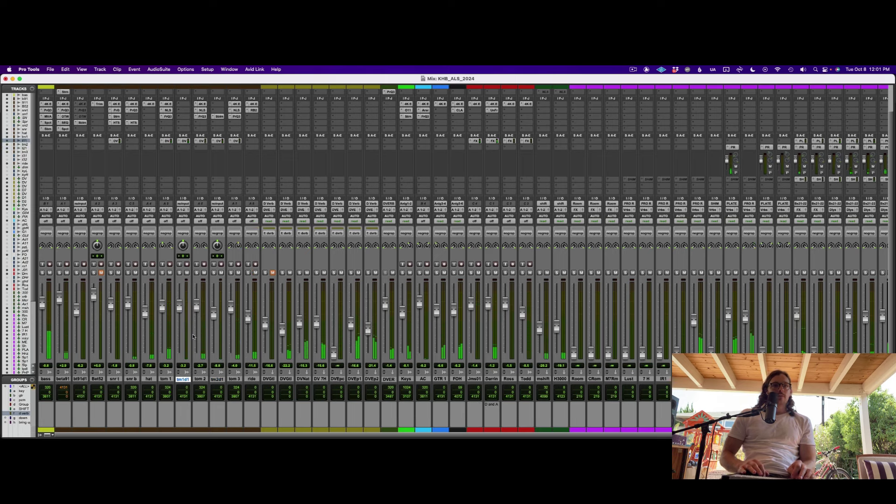
{"action": "left_click", "coordinate": [184, 119]}
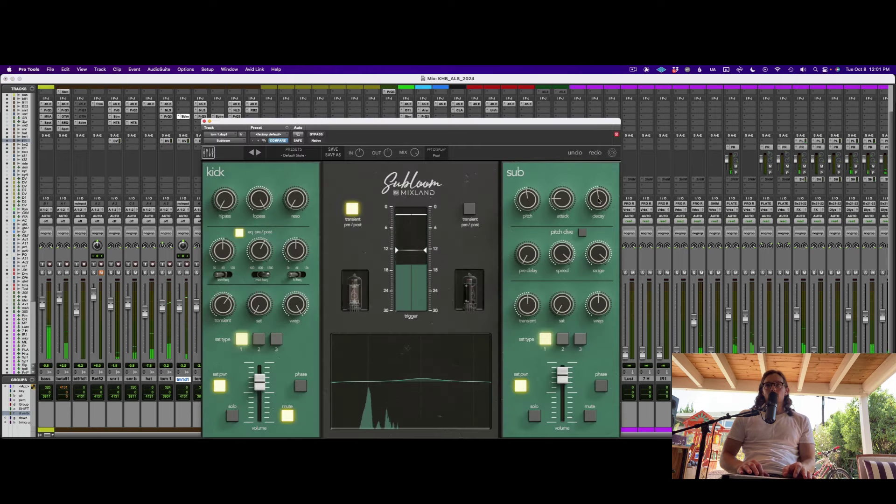
{"action": "left_click", "coordinate": [204, 121]}
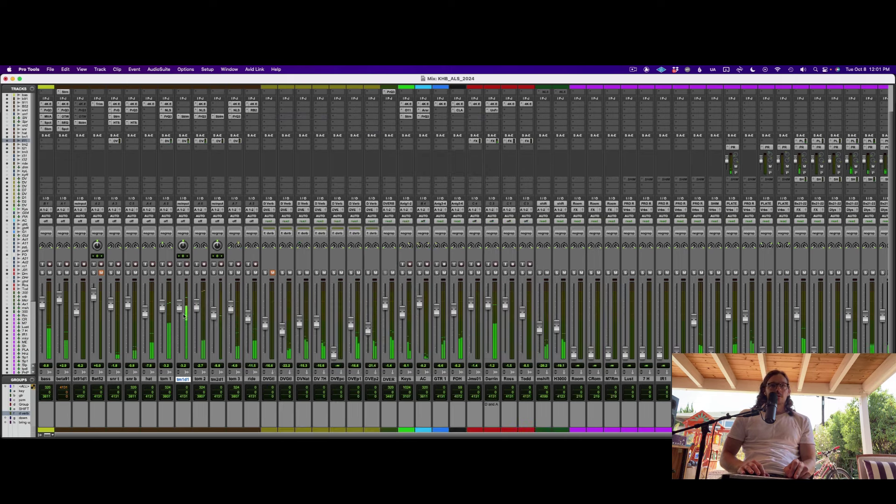
Step: Select the fill around 23:25 to 23:26.5 on tom 1 and tom 3 and play it in the mix
{"action": "key", "text": "super+equal"}
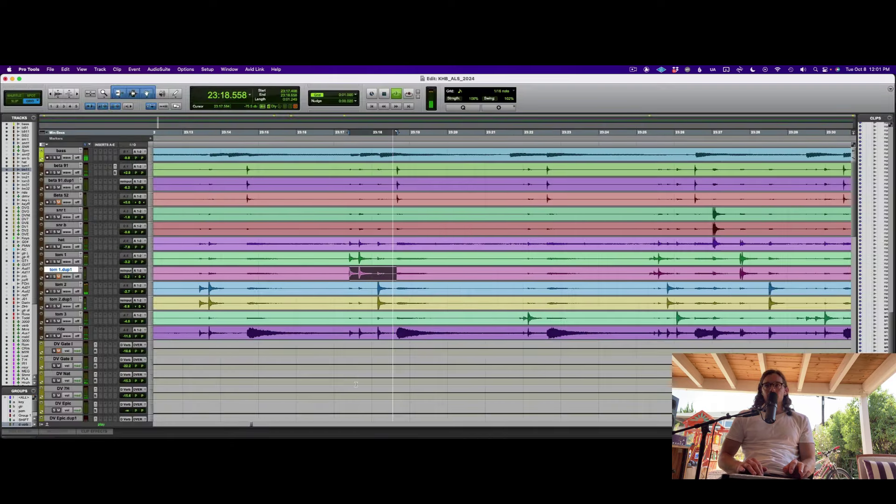
{"action": "key", "text": "space"}
{"action": "left_click", "coordinate": [543, 256]}
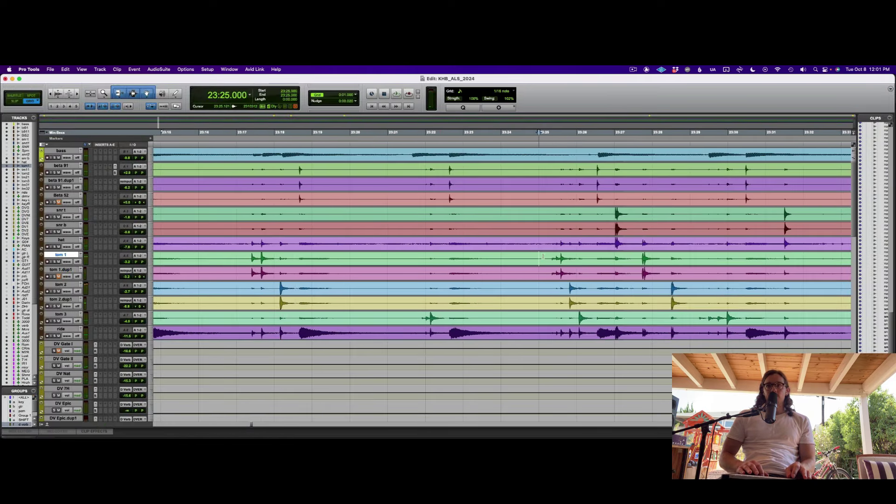
{"action": "left_click", "coordinate": [596, 323], "text": "shift"}
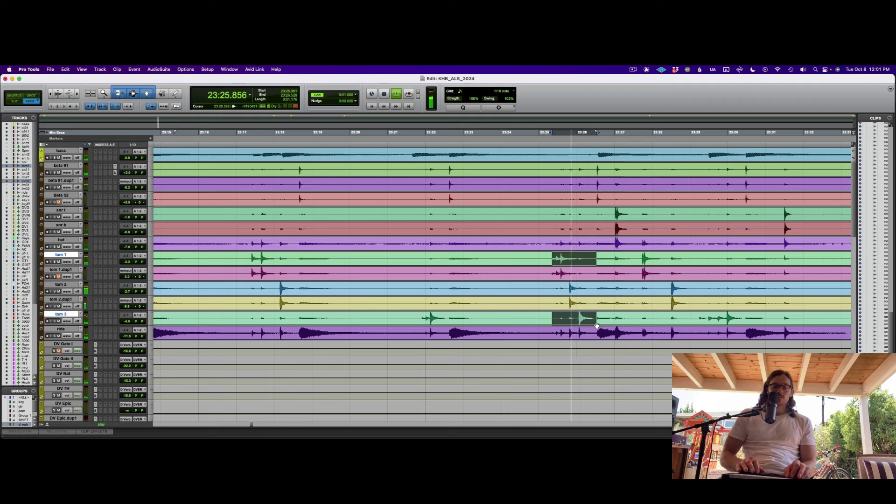
{"action": "key", "text": "super+equal"}
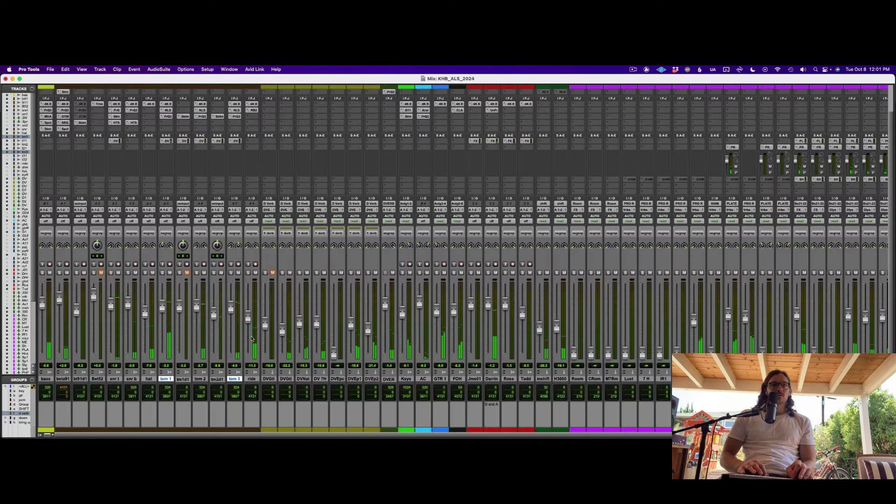
Step: Duplicate the selected tom 1 and tom 3 tracks without their inserts
{"action": "key", "text": "alt+shift+d"}
{"action": "key", "text": "Return"}
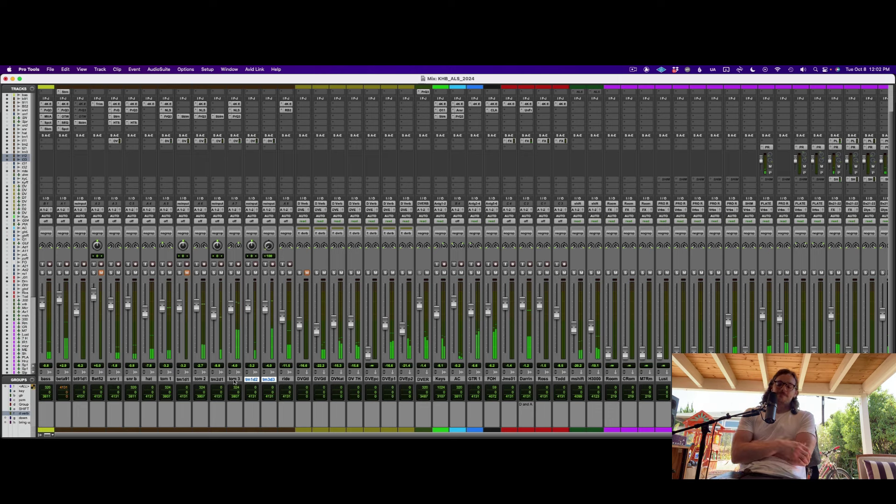
Step: Force quit Pro Tools
{"action": "key", "text": "XF86AudioMute"}
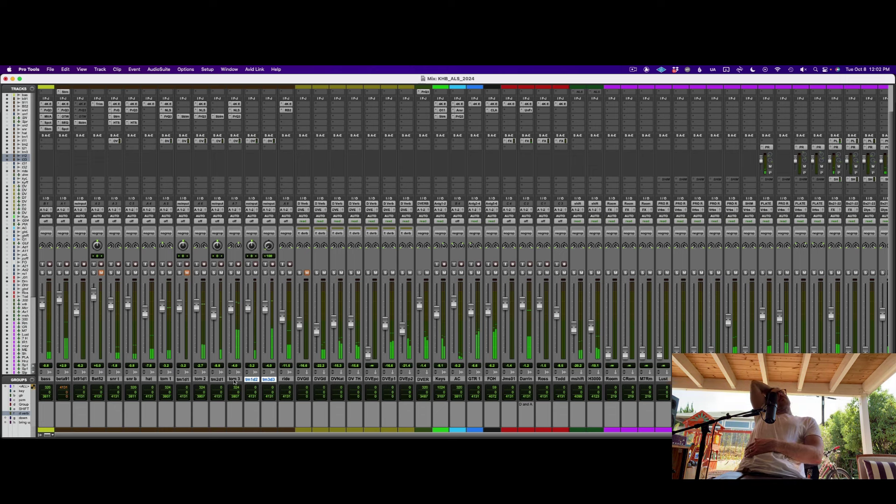
{"action": "key", "text": "alt+super+Escape"}
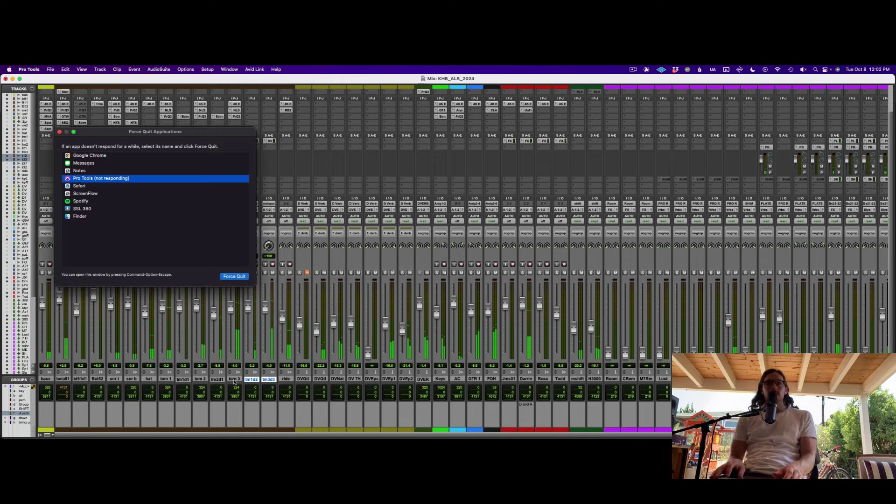
{"action": "key", "text": "Return"}
{"action": "key", "text": "Return"}
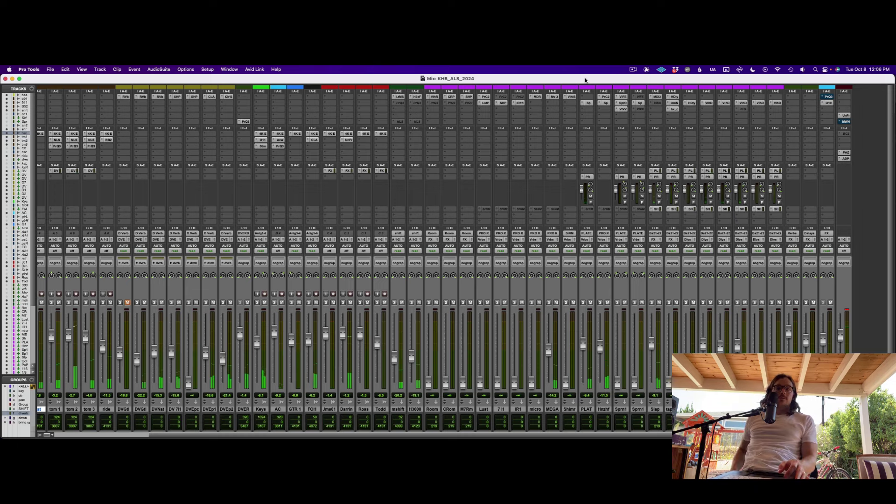
Step: Play the selected tom 2 hit at about 23:13.4 in the Edit window and save the session
{"action": "key", "text": "super+equal"}
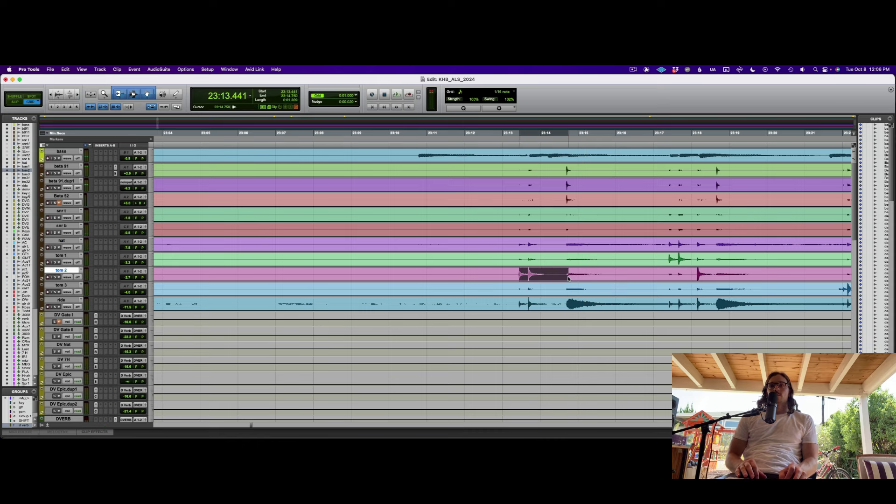
{"action": "key", "text": "space"}
{"action": "scroll", "coordinate": [567, 280], "scroll_direction": "down", "scroll_amount": 1}
{"action": "scroll", "coordinate": [567, 279], "scroll_direction": "right", "scroll_amount": 2}
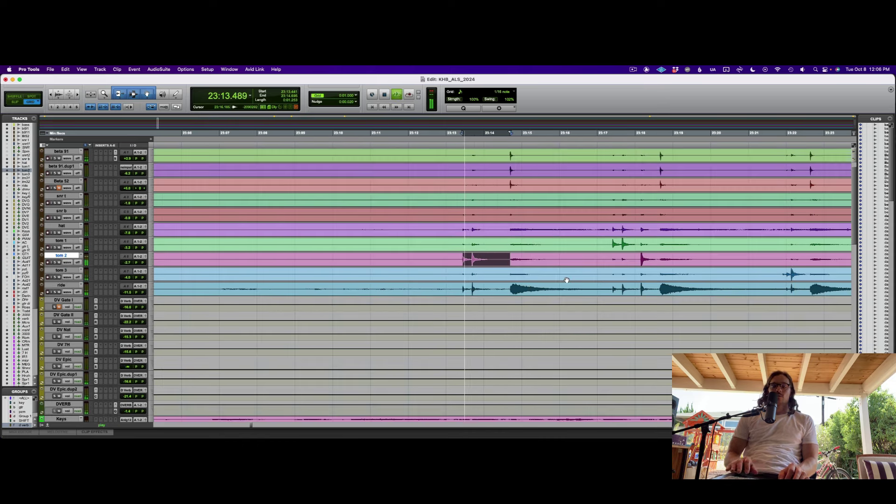
{"action": "key", "text": "space"}
{"action": "key", "text": "r"}
{"action": "key", "text": "r"}
{"action": "key", "text": "super+s"}
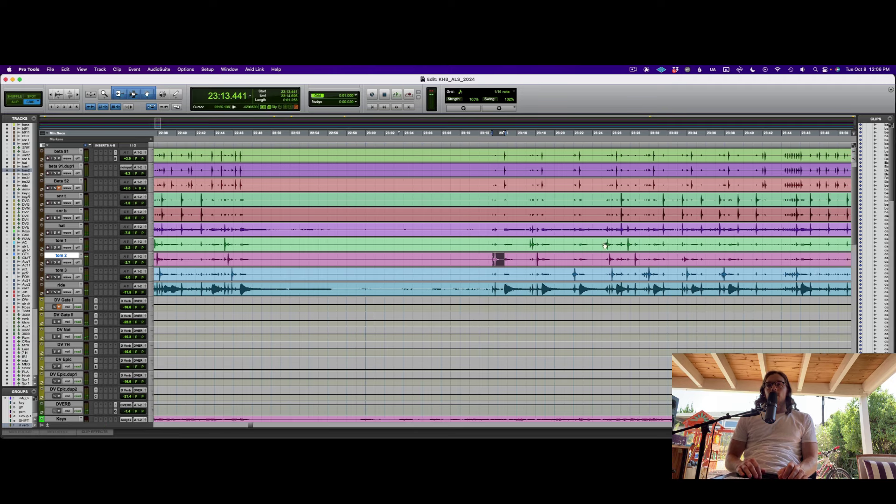
Step: Play the mix from the drum fill at about 23:25 and again from just before the bass entry at 23:10.2
{"action": "left_click", "coordinate": [604, 225]}
{"action": "key", "text": "space"}
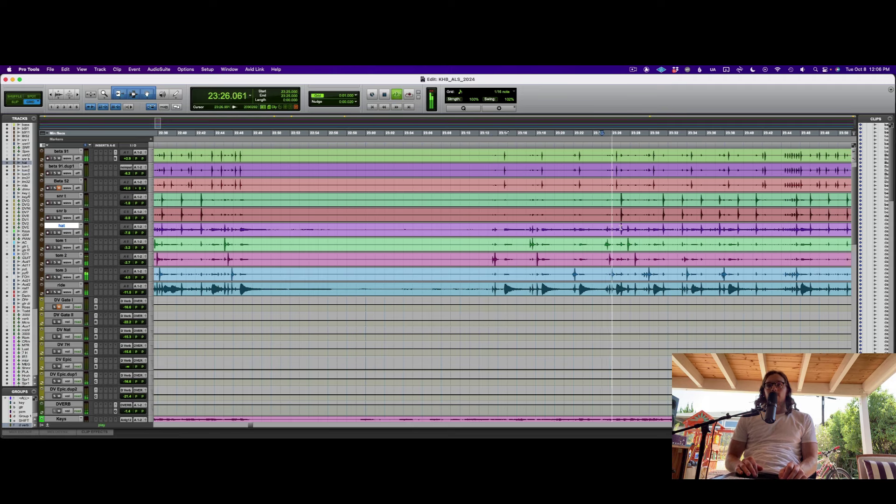
{"action": "scroll", "coordinate": [621, 227], "scroll_direction": "up", "scroll_amount": 1}
{"action": "scroll", "coordinate": [621, 227], "scroll_direction": "right", "scroll_amount": 3}
{"action": "scroll", "coordinate": [620, 228], "scroll_direction": "right", "scroll_amount": 4}
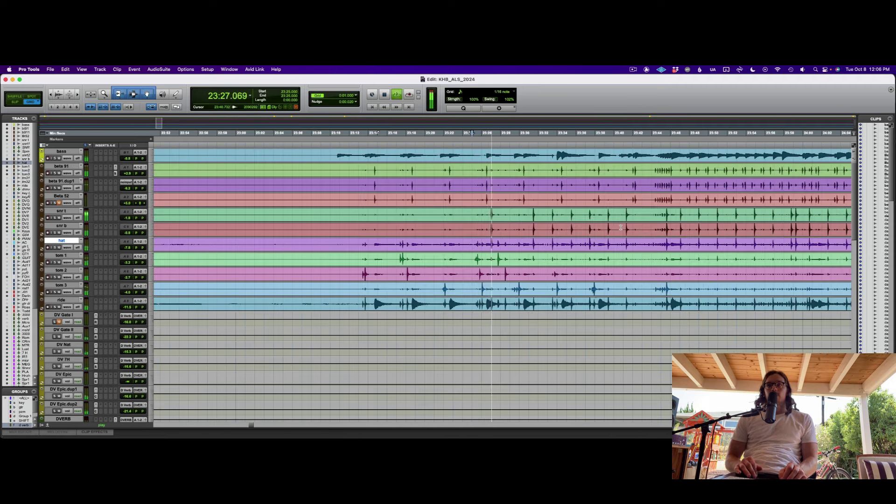
{"action": "left_click", "coordinate": [336, 153]}
{"action": "key", "text": "space"}
{"action": "key", "text": "space"}
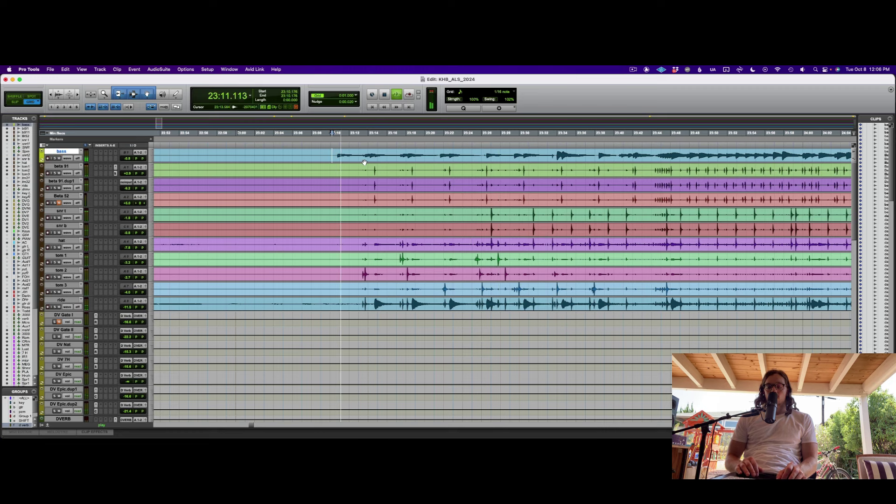
{"action": "key", "text": "XF86AudioLowerVolume"}
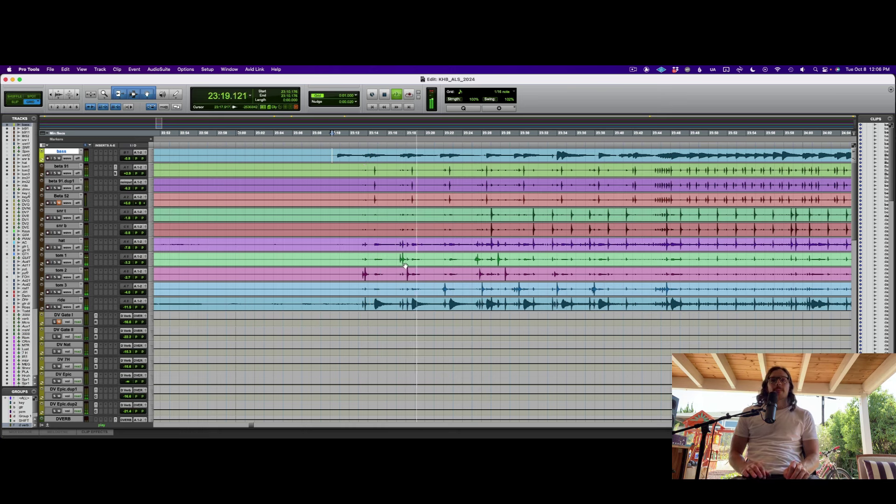
Step: Split the second lead vocal track's clip at about 23:10.3 and select the part after the split
{"action": "scroll", "coordinate": [404, 270], "scroll_direction": "down", "scroll_amount": 10}
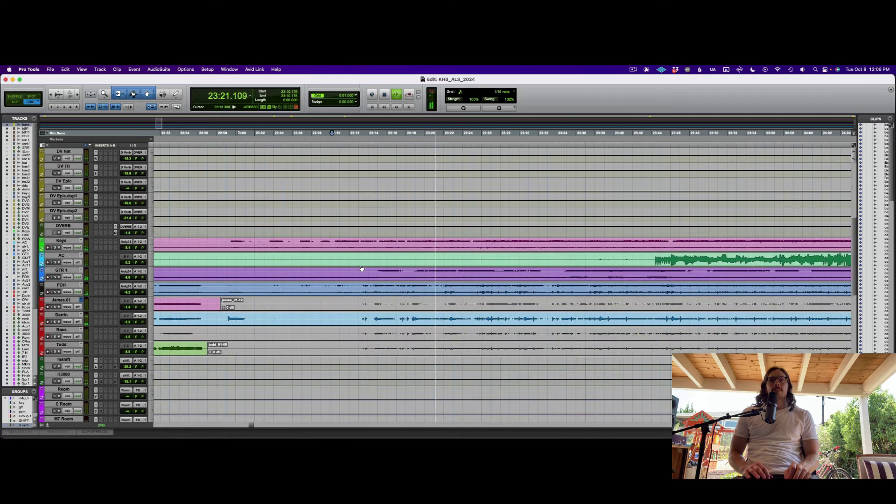
{"action": "key", "text": "r"}
{"action": "key", "text": "r"}
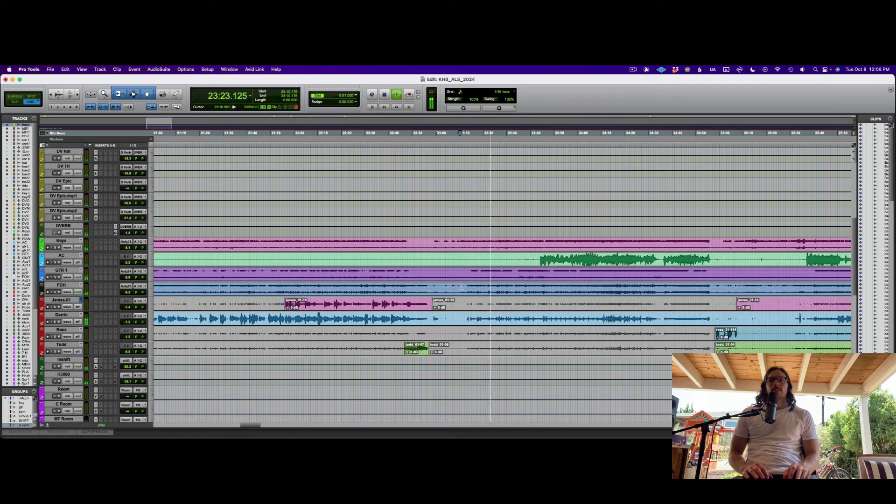
{"action": "scroll", "coordinate": [461, 288], "scroll_direction": "down", "scroll_amount": 10}
{"action": "scroll", "coordinate": [461, 288], "scroll_direction": "up", "scroll_amount": 6}
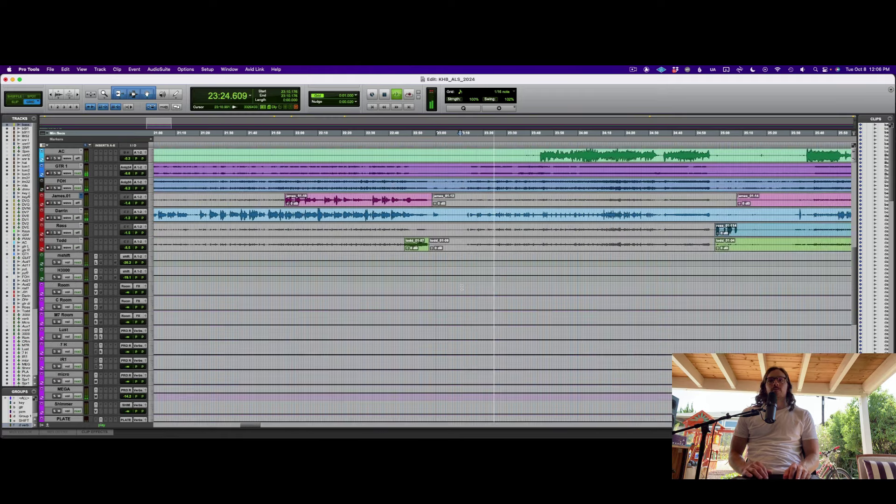
{"action": "left_click", "coordinate": [473, 216]}
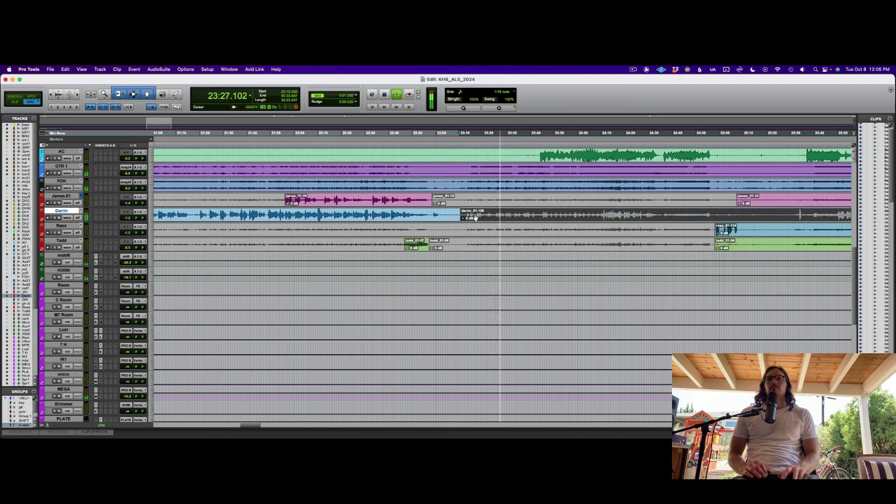
{"action": "key", "text": "super+bracketright"}
{"action": "scroll", "coordinate": [475, 218], "scroll_direction": "up", "scroll_amount": 6}
{"action": "key", "text": "space"}
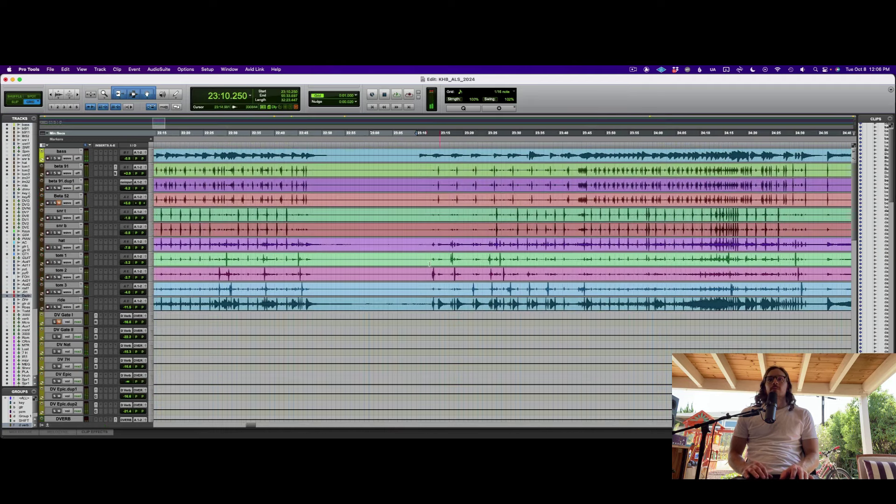
Step: Select the tom 1 and tom 2 fill from about 23:17.4 to 23:18.6 and play it in a loop
{"action": "left_click", "coordinate": [453, 258]}
{"action": "key", "text": "super+bracketright"}
{"action": "key", "text": "super+bracketright"}
{"action": "key", "text": "super+bracketright"}
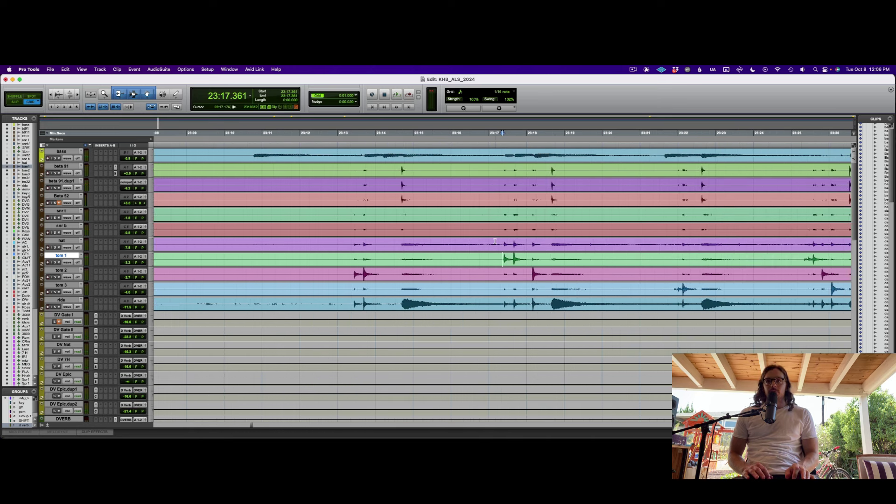
{"action": "left_click", "coordinate": [546, 279], "text": "shift"}
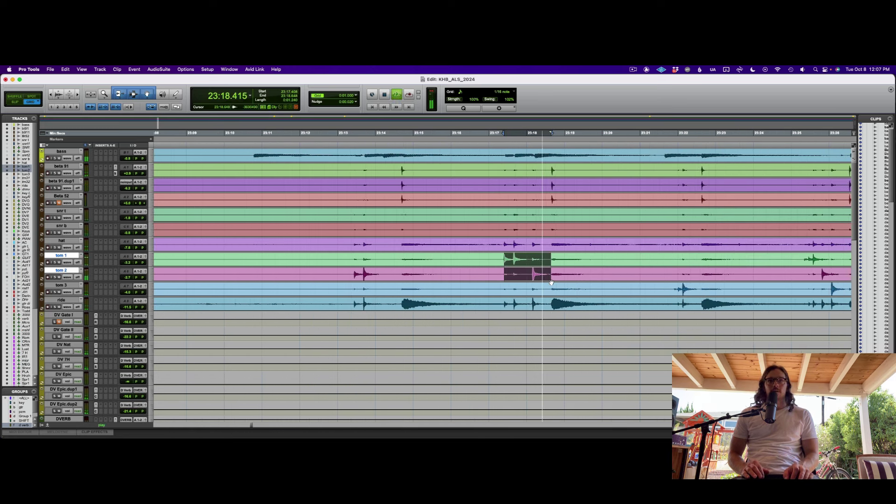
Step: Select the fill from about 23:25.35 to 23:26.5 on tom 1 and tom 2
{"action": "scroll", "coordinate": [583, 262], "scroll_direction": "right", "scroll_amount": 5}
{"action": "scroll", "coordinate": [583, 261], "scroll_direction": "down", "scroll_amount": 1}
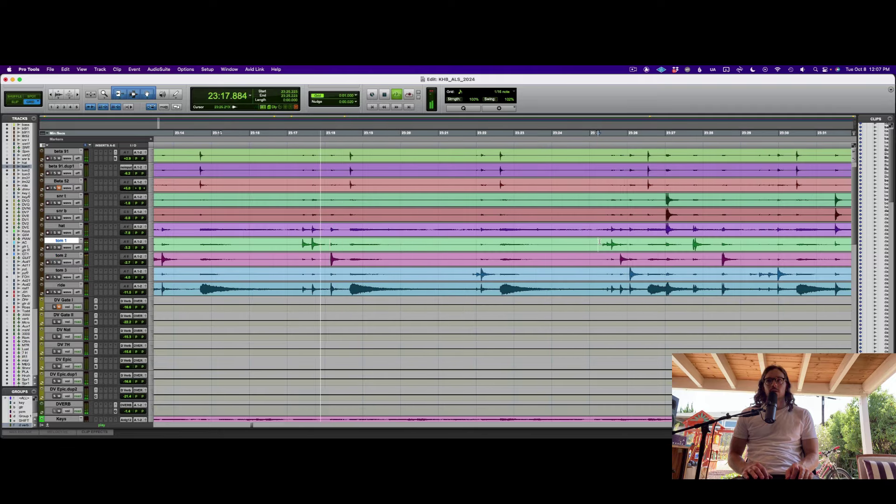
{"action": "left_click_drag", "start_coordinate": [603, 246], "coordinate": [647, 267]}
Step: Add a 12 dB/oct high cut at about 8.2 kHz to the DVERB track's Pro-Q 3 and play the tom fill
{"action": "key", "text": "super+equal"}
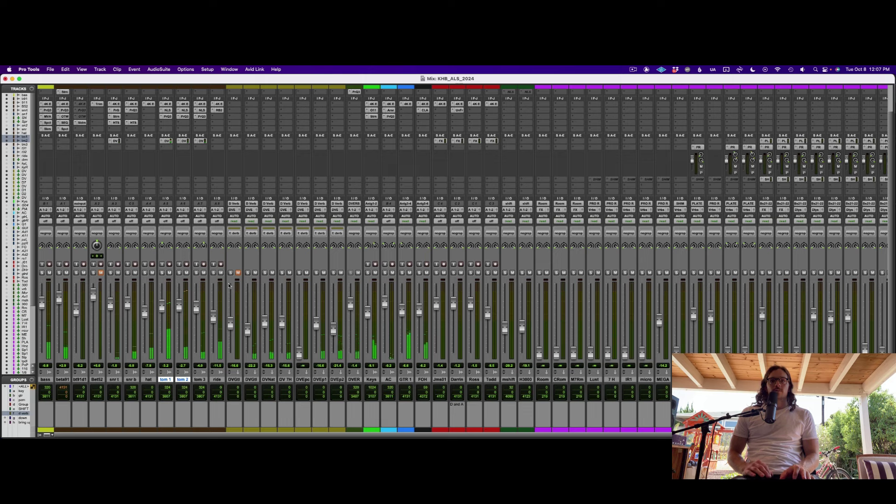
{"action": "left_click", "coordinate": [356, 91]}
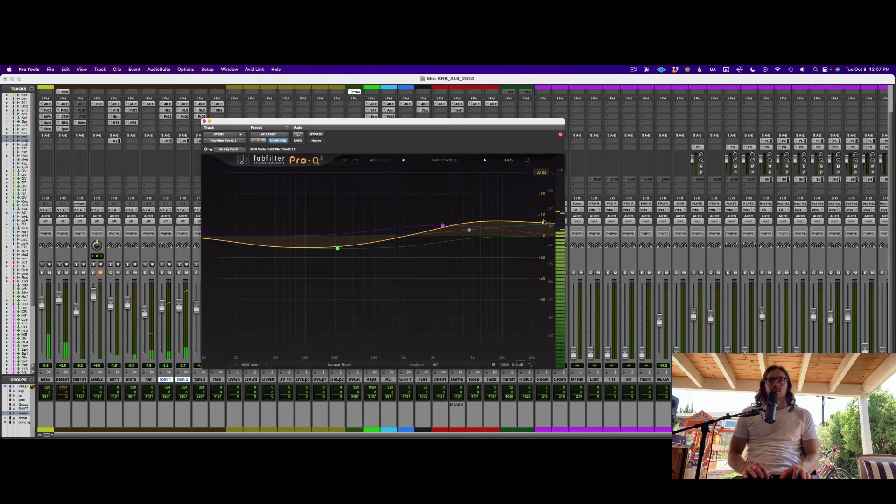
{"action": "left_click_drag", "start_coordinate": [544, 237], "coordinate": [494, 239]}
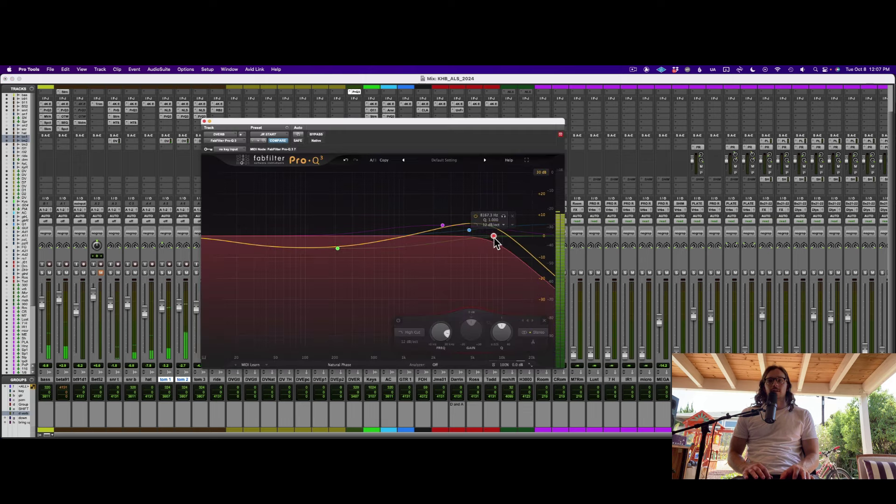
{"action": "key", "text": "super+w"}
{"action": "key", "text": "super+equal"}
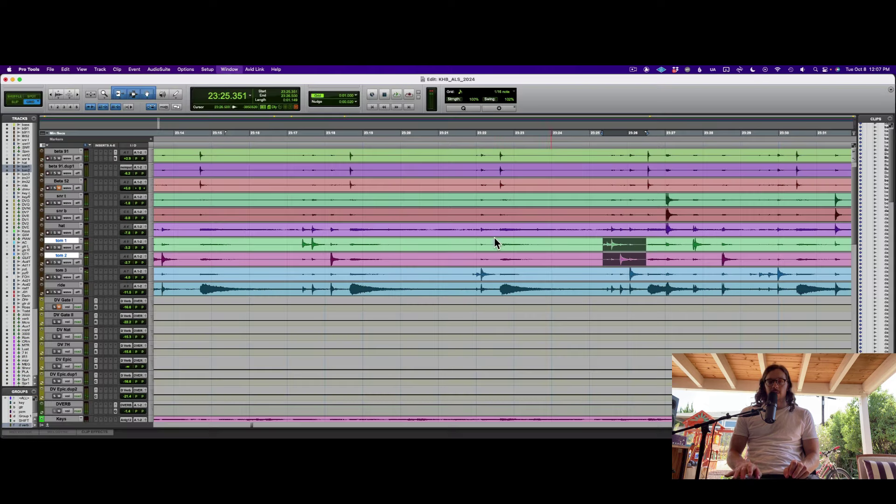
{"action": "key", "text": "space"}
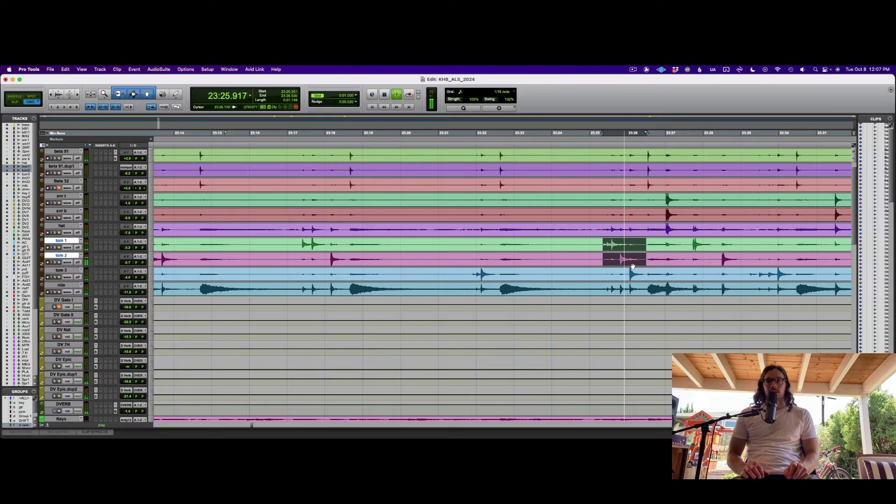
{"action": "key", "text": "ctrl+alt+super+w"}
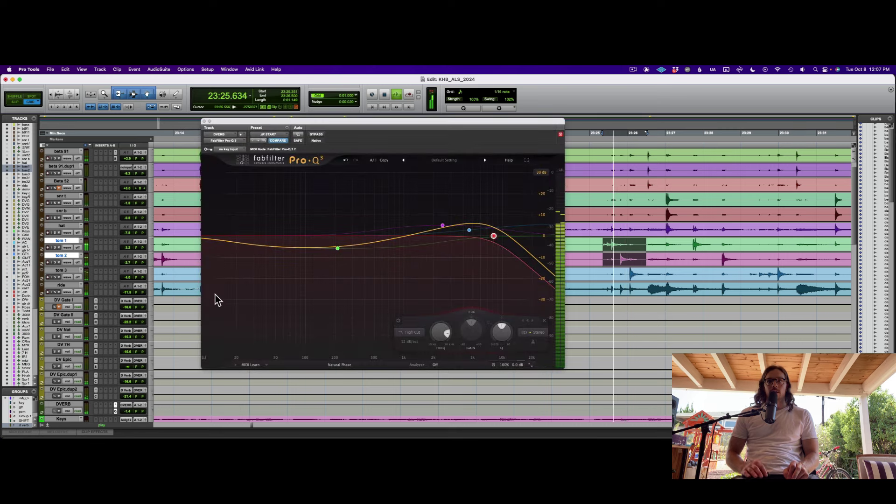
{"action": "key", "text": "ctrl+alt+super+w"}
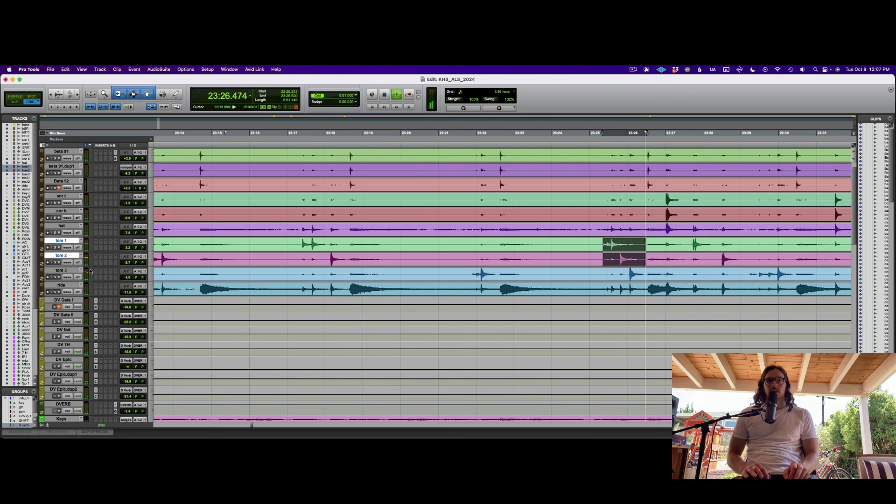
Step: Solo tom 1, tom 2 and tom 3 and insert Subloom on tom 3
{"action": "left_click", "coordinate": [65, 270], "text": "shift"}
{"action": "key", "text": "shift+s"}
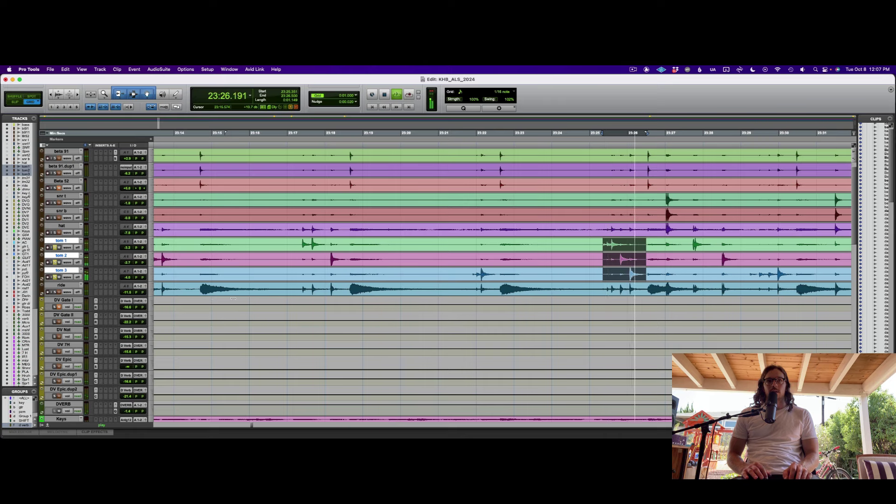
{"action": "key", "text": "super+equal"}
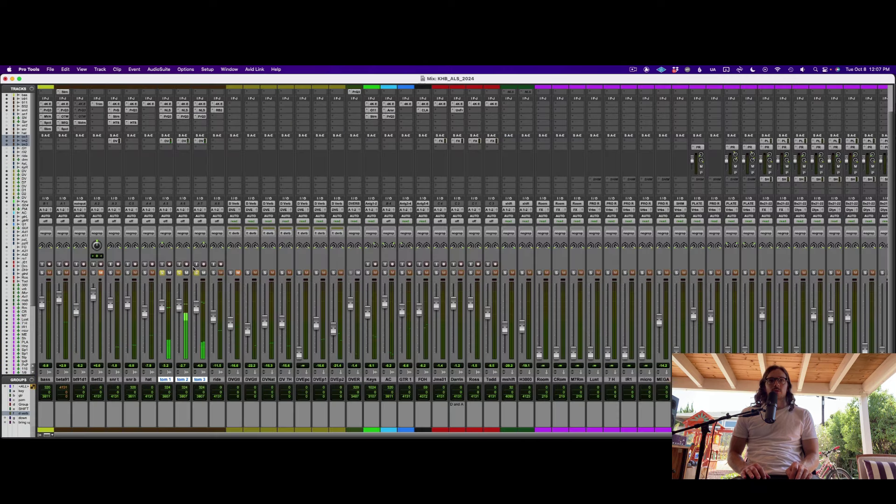
{"action": "left_click", "coordinate": [199, 125]}
{"action": "type", "text": "subloom"}
{"action": "key", "text": "Return"}
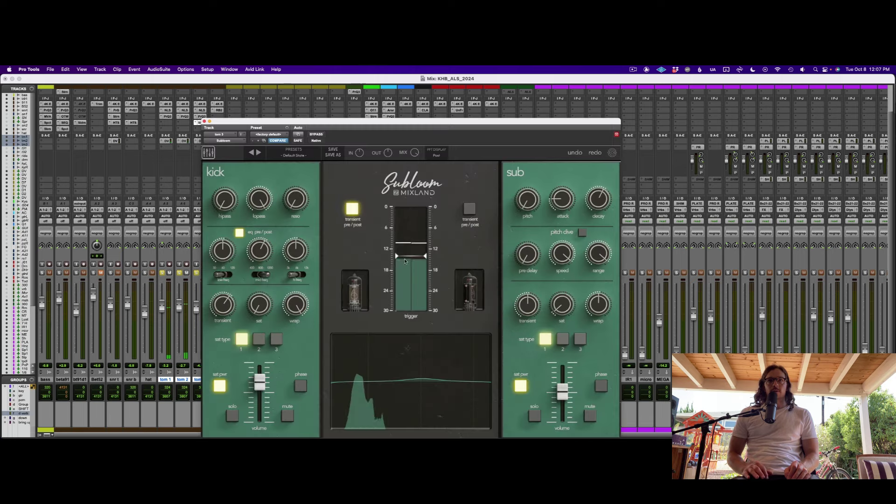
Step: Adjust the sub pitch and decay in tom 3's Subloom and set the sub volume to about -2.9 dB
{"action": "left_click_drag", "start_coordinate": [563, 391], "coordinate": [563, 379]}
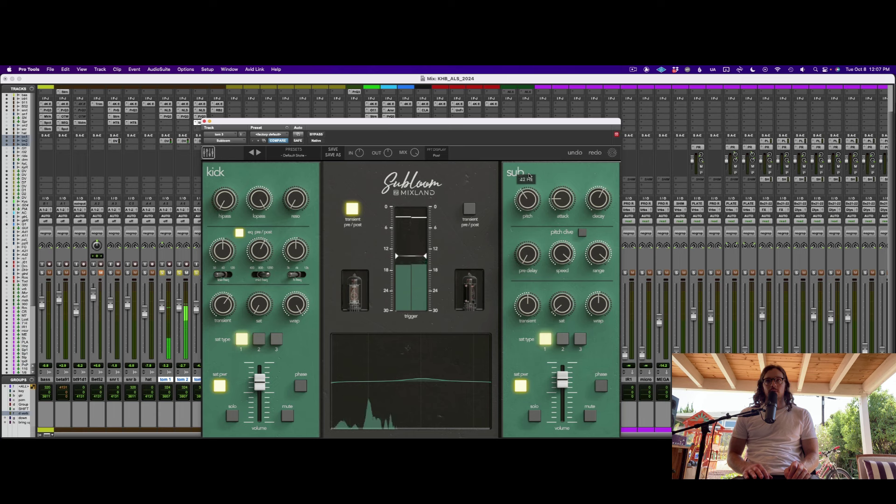
{"action": "mouse_move", "coordinate": [603, 205]}
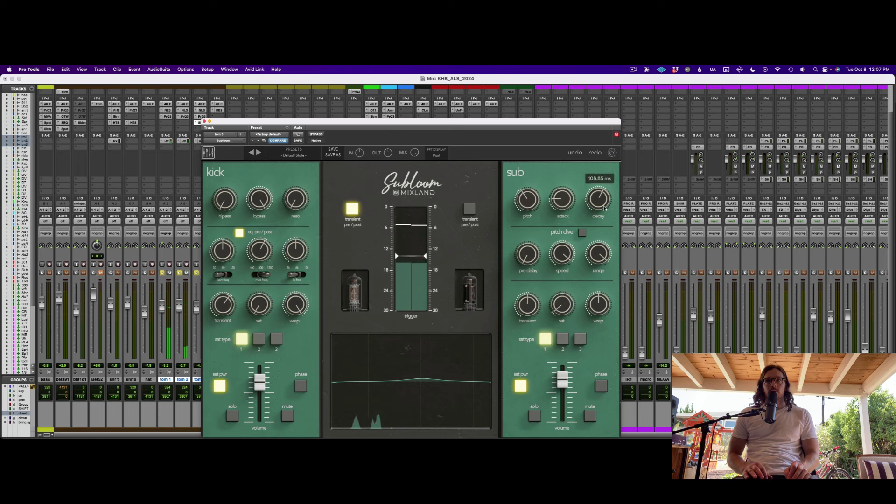
{"action": "mouse_move", "coordinate": [535, 191]}
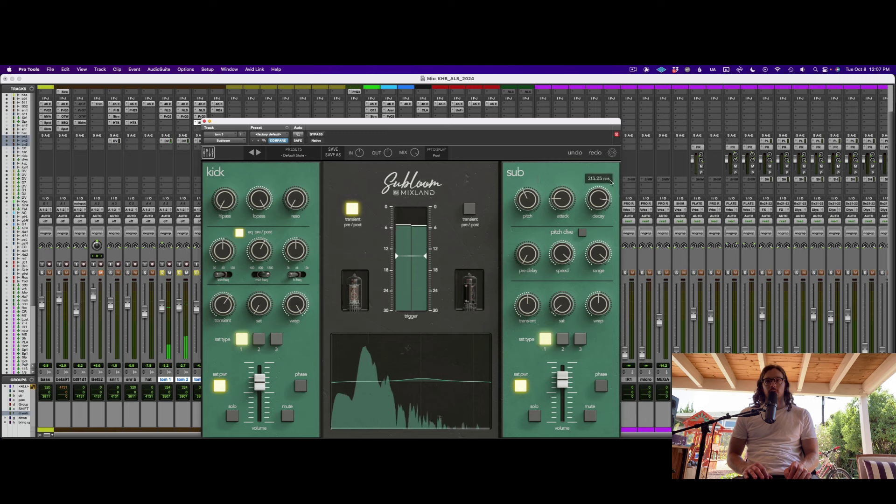
{"action": "left_click_drag", "start_coordinate": [599, 201], "coordinate": [598, 206]}
{"action": "key", "text": "ctrl+alt+super+w"}
{"action": "key", "text": "ctrl+alt+super+w"}
{"action": "mouse_move", "coordinate": [562, 386]}
{"action": "left_mouse_down"}
{"action": "mouse_move", "coordinate": [561, 402]}
{"action": "mouse_move", "coordinate": [562, 392]}
{"action": "left_mouse_up"}
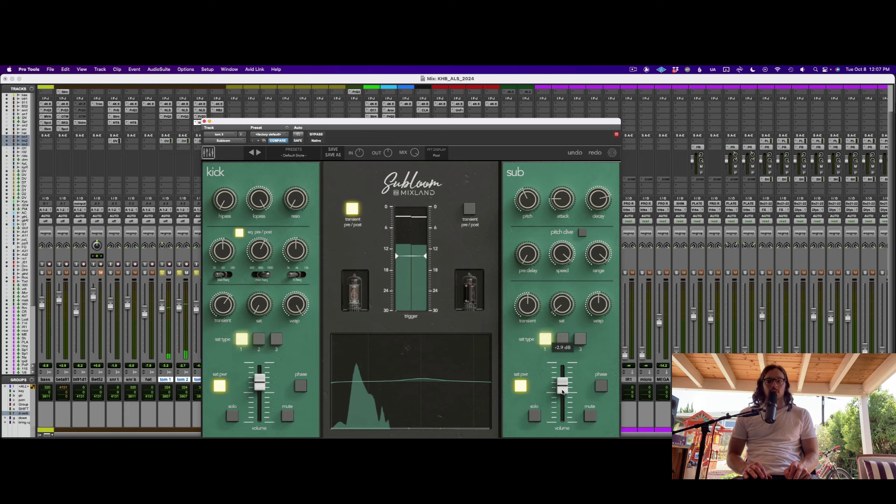
{"action": "key", "text": "ctrl+alt+super+w"}
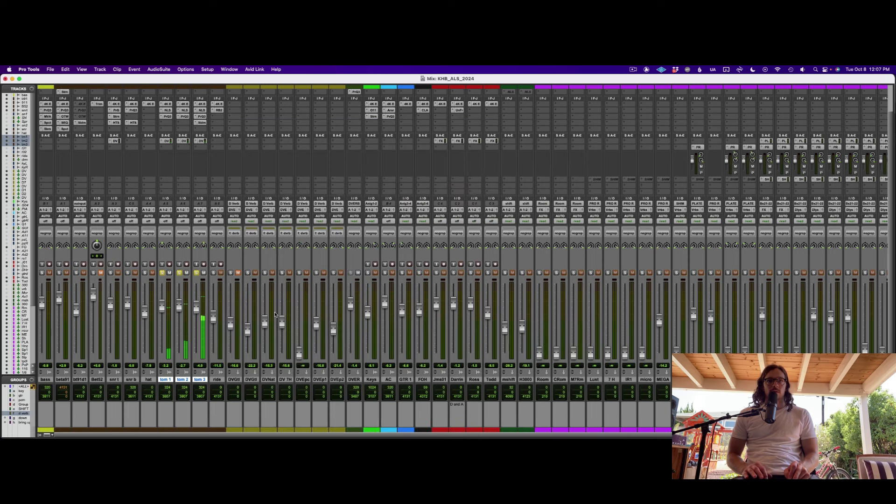
Step: Add Subloom to tom 2, adjust its sub pitch and decay, and set the sub volume to about -7.9 dB
{"action": "left_click", "coordinate": [183, 123]}
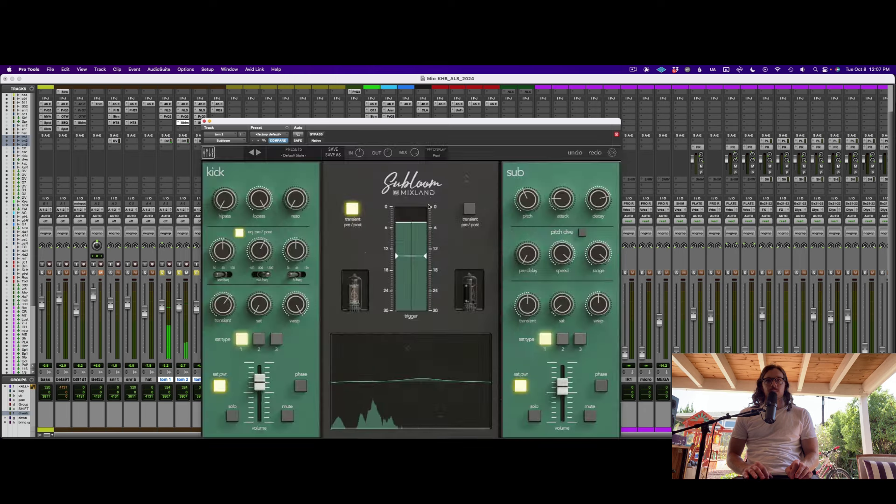
{"action": "left_click_drag", "start_coordinate": [531, 198], "coordinate": [534, 192]}
{"action": "mouse_move", "coordinate": [563, 381]}
{"action": "left_mouse_down"}
{"action": "mouse_move", "coordinate": [564, 398]}
{"action": "mouse_move", "coordinate": [564, 377]}
{"action": "left_mouse_up"}
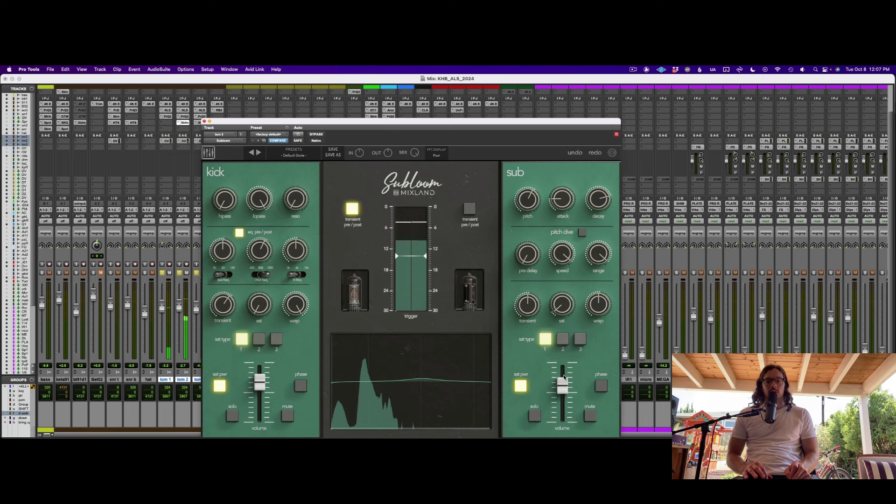
{"action": "left_click_drag", "start_coordinate": [601, 197], "coordinate": [601, 215]}
{"action": "key", "text": "super+w"}
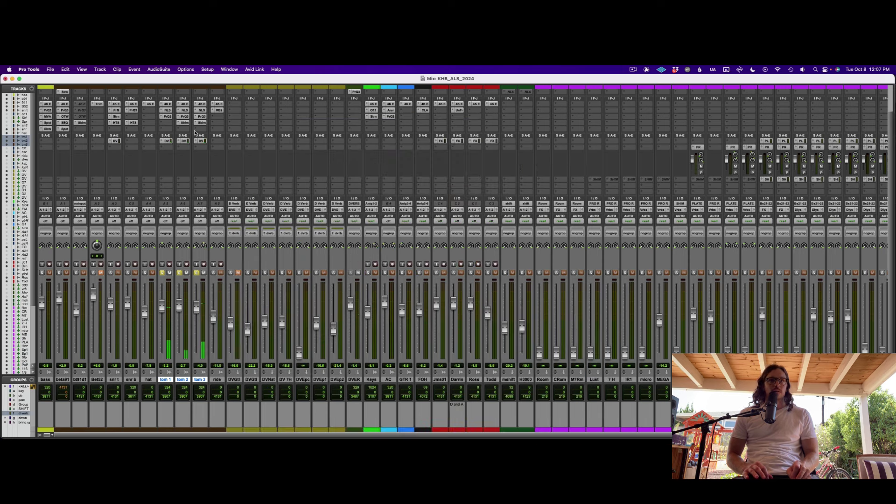
{"action": "key", "text": "ctrl+alt+super+w"}
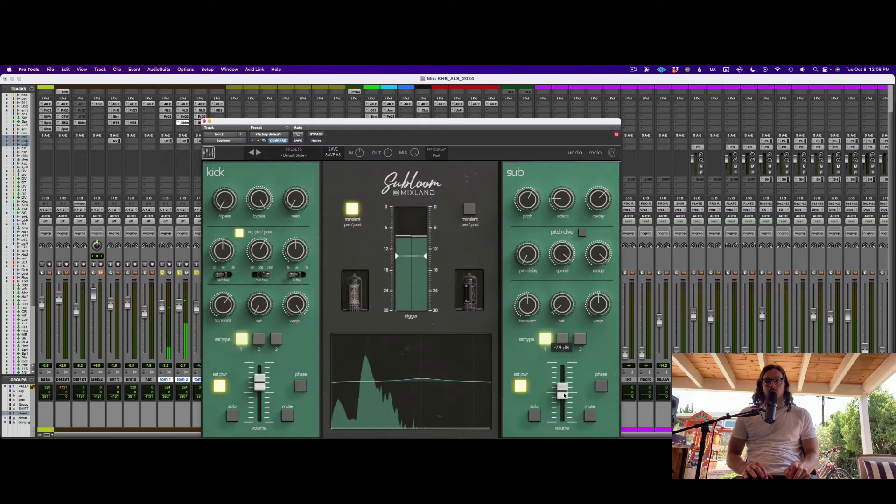
{"action": "key", "text": "super+w"}
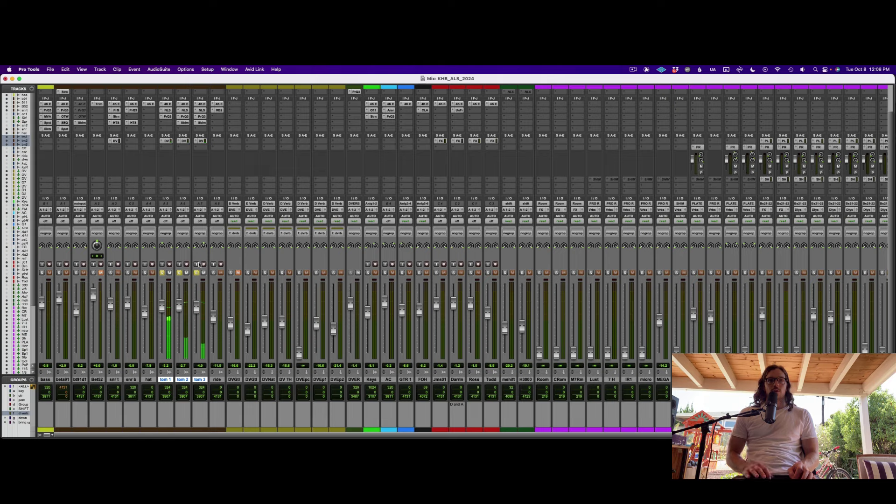
Step: Clear the tom solos and play the full mix from 23:17
{"action": "key", "text": "super+equal"}
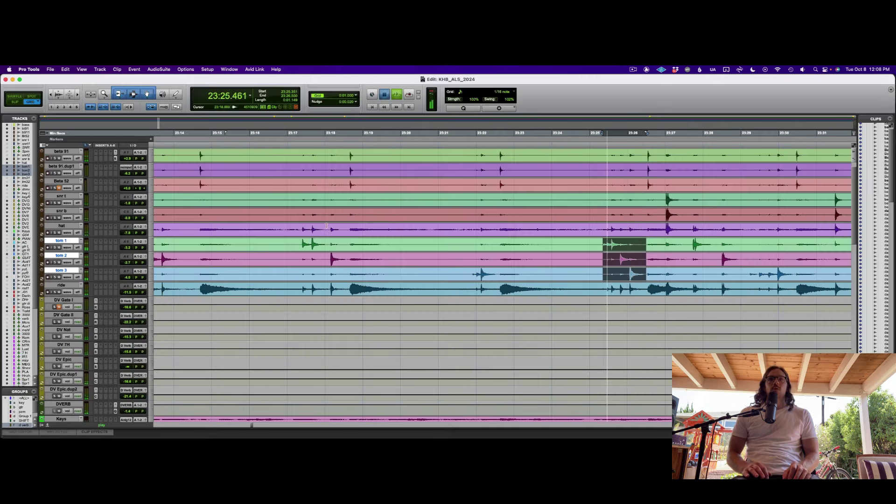
{"action": "key", "text": "super+bracketleft"}
{"action": "key", "text": "super+bracketleft"}
{"action": "key", "text": "space"}
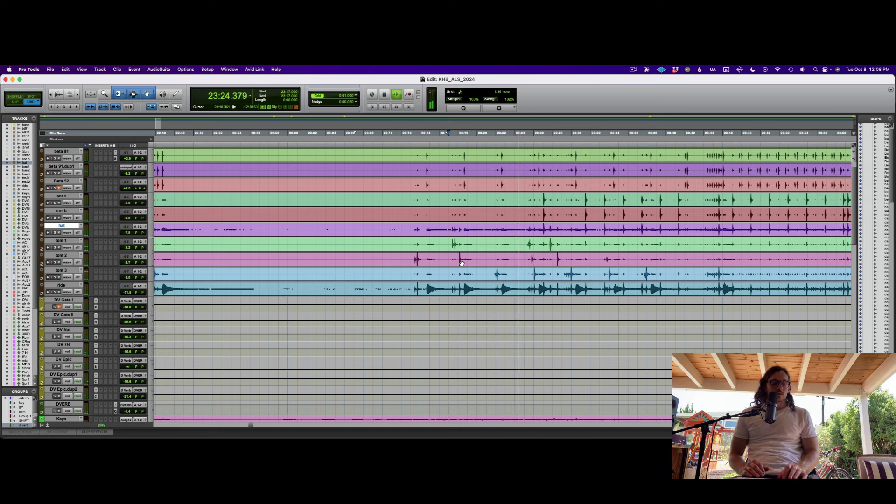
{"action": "scroll", "coordinate": [461, 263], "scroll_direction": "up", "scroll_amount": 1}
Step: Rebalance the ride, AC and Keys faders against the band during playback, bringing Keys down slightly
{"action": "key", "text": "super+equal"}
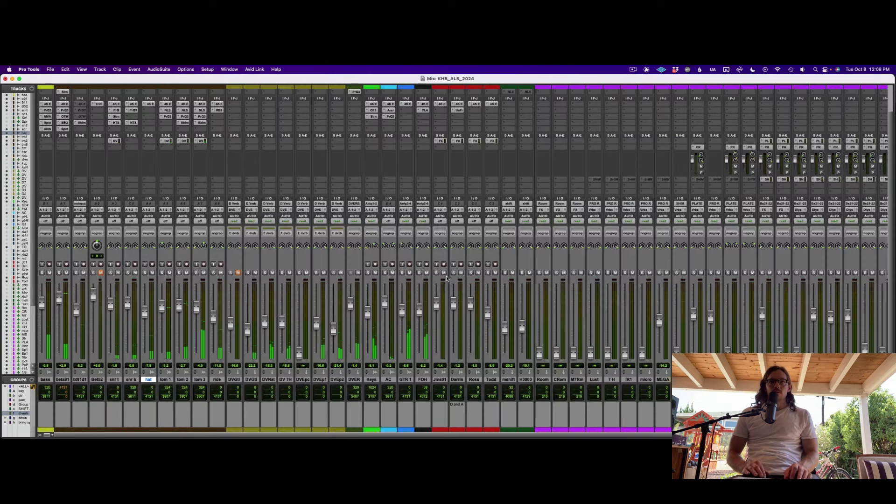
{"action": "left_click_drag", "start_coordinate": [215, 325], "coordinate": [215, 322]}
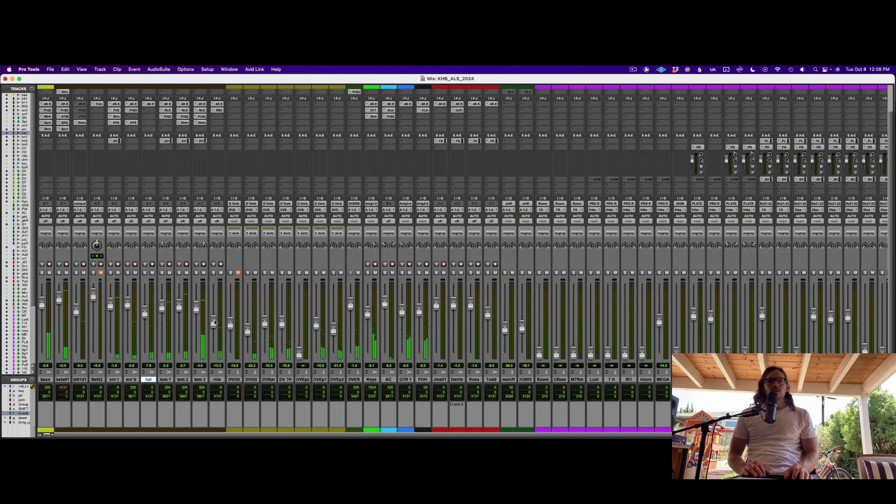
{"action": "left_click_drag", "start_coordinate": [212, 322], "coordinate": [215, 319]}
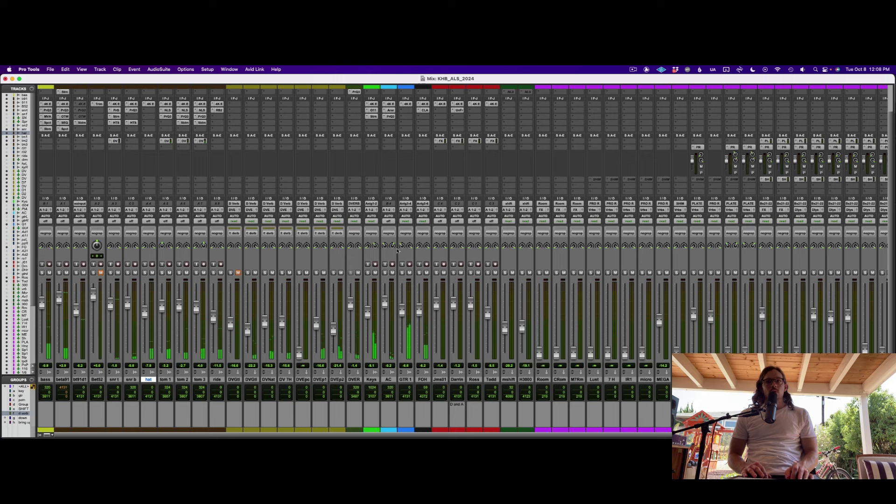
{"action": "mouse_move", "coordinate": [387, 312]}
{"action": "left_mouse_down"}
{"action": "mouse_move", "coordinate": [385, 344]}
{"action": "mouse_move", "coordinate": [381, 306]}
{"action": "left_mouse_up"}
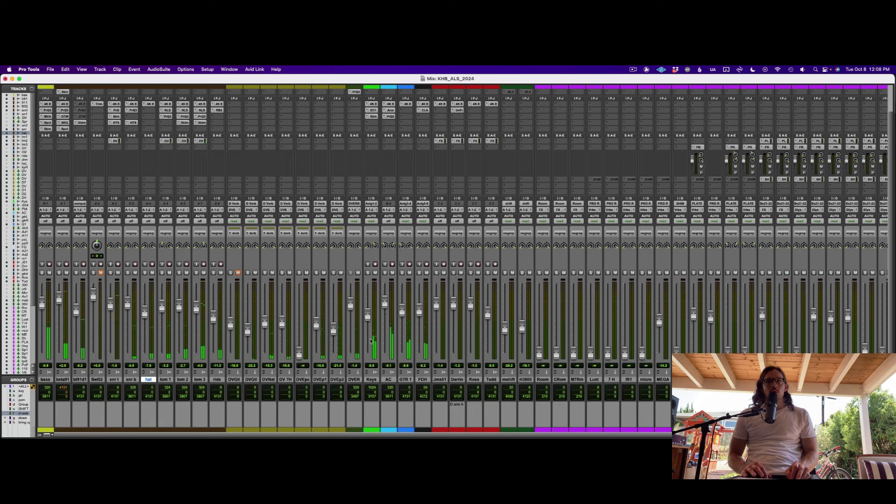
{"action": "left_click_drag", "start_coordinate": [369, 355], "coordinate": [369, 310]}
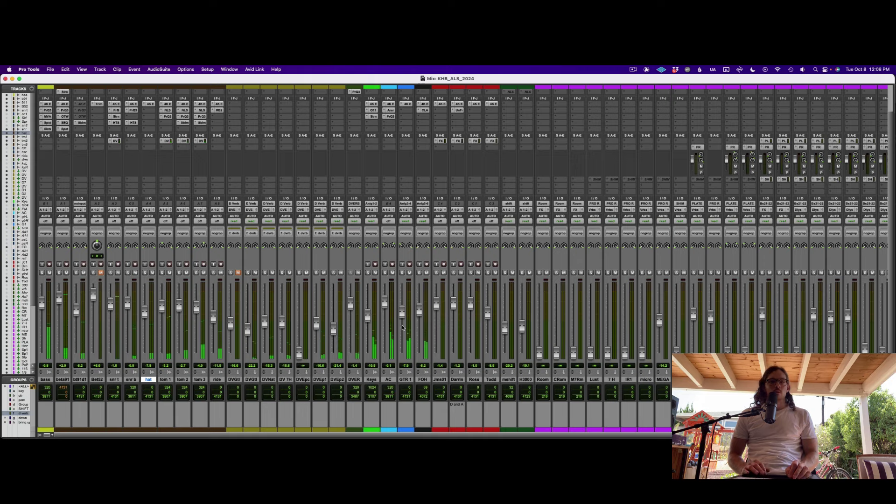
Step: Raise the bass fader and lower the ride fader to about -14.1 dB while the mix plays
{"action": "key", "text": "super+equal"}
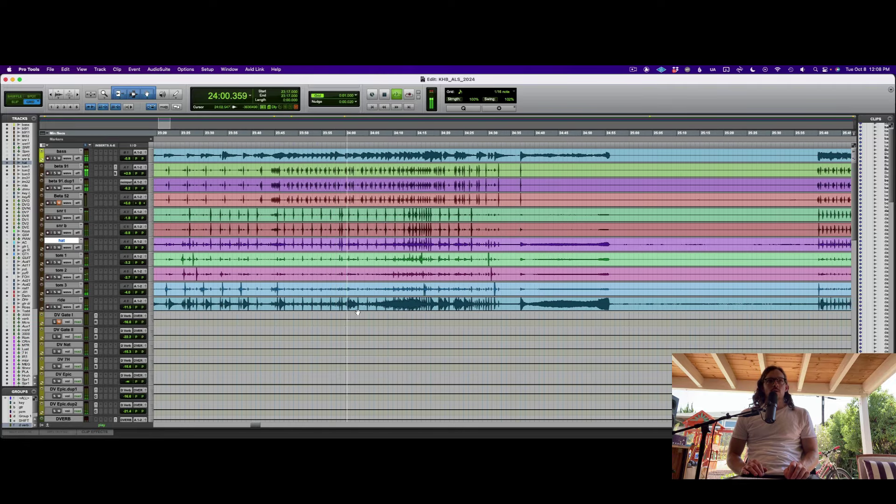
{"action": "key", "text": "super+equal"}
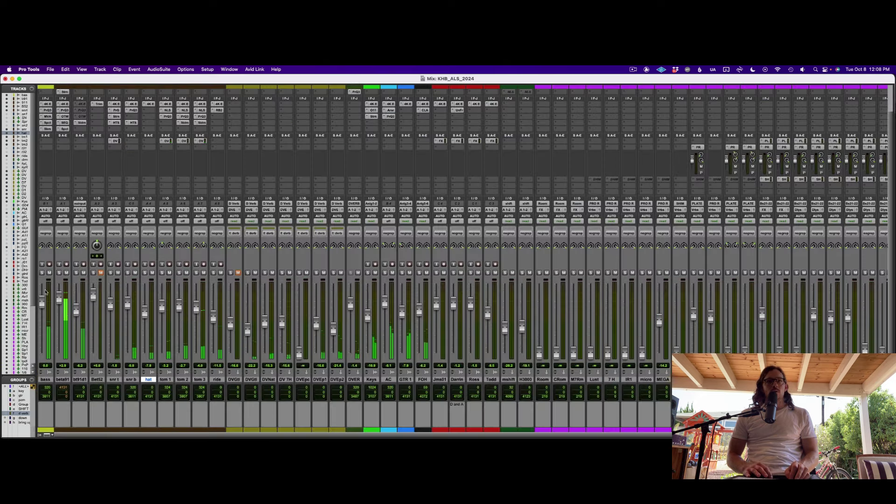
{"action": "key", "text": "super+equal"}
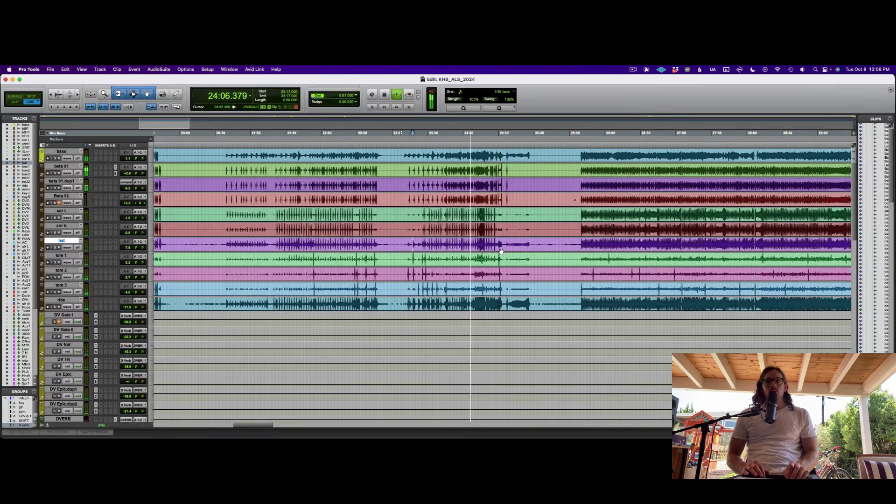
{"action": "key", "text": "super+equal"}
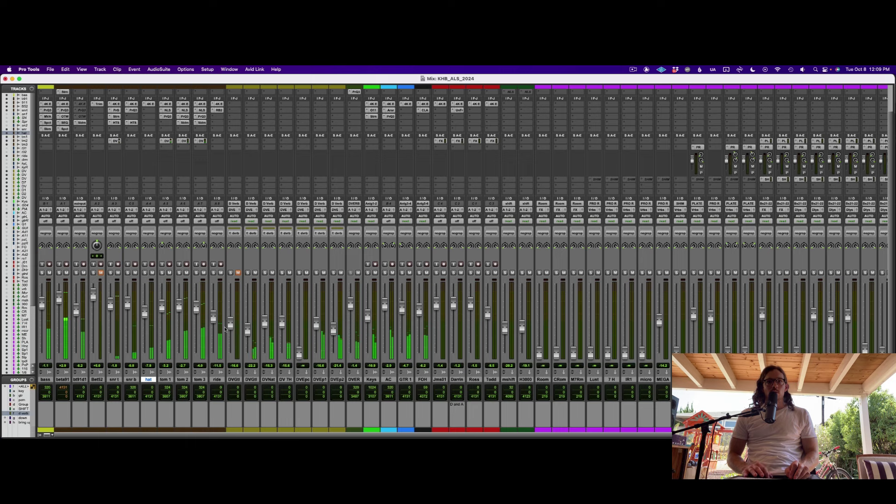
{"action": "left_click_drag", "start_coordinate": [214, 321], "coordinate": [214, 353]}
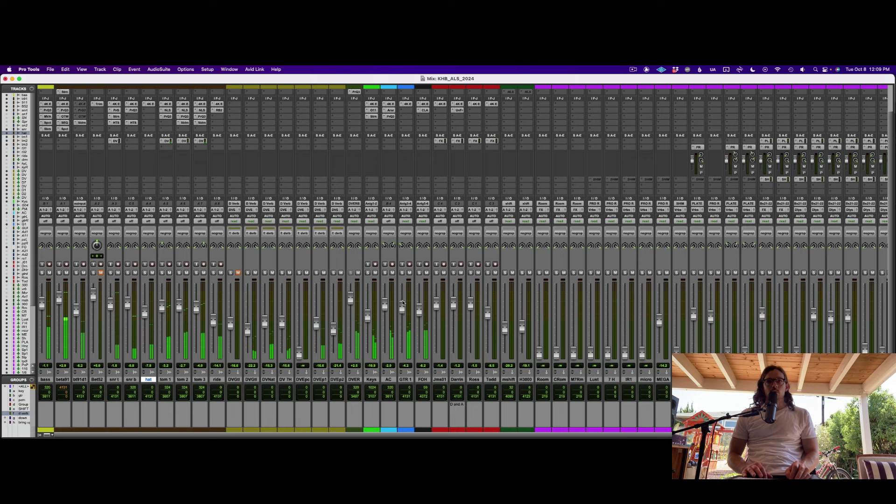
Step: Listen to the FOH track in solo and examine the waveforms of the song's ending around 24:36
{"action": "left_click", "coordinate": [419, 273]}
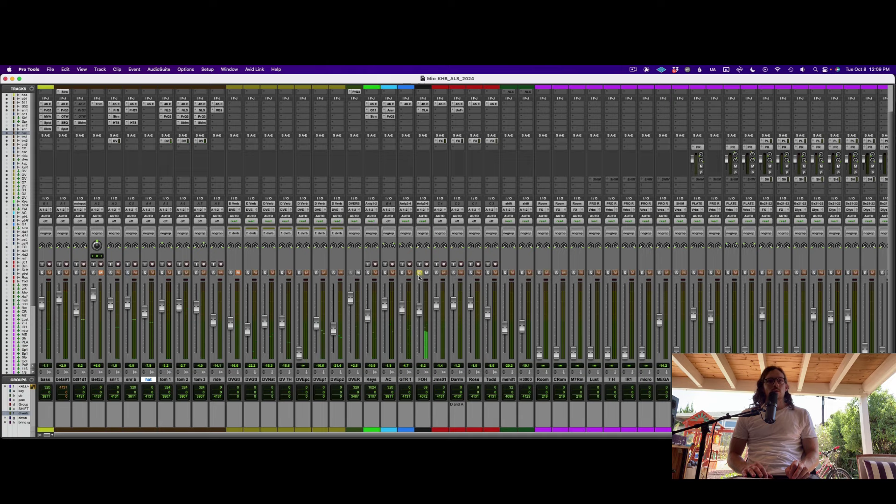
{"action": "key", "text": "super+equal"}
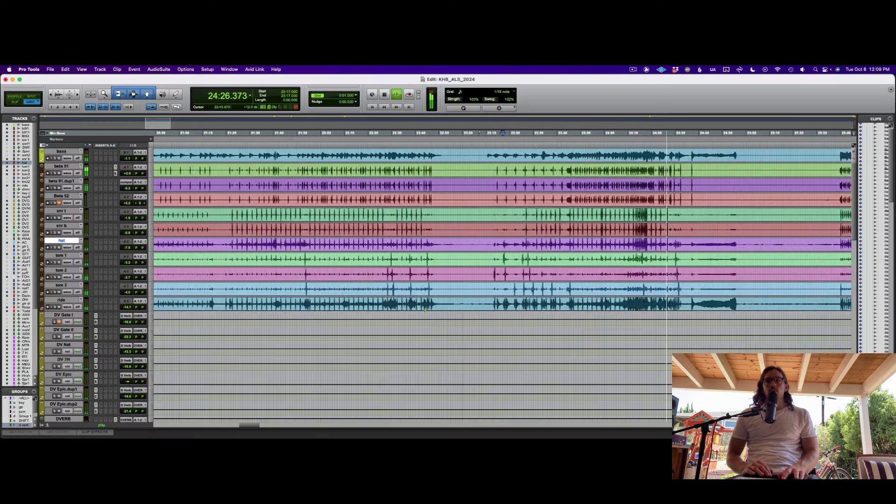
{"action": "key", "text": "super+bracketleft"}
{"action": "scroll", "coordinate": [426, 309], "scroll_direction": "right", "scroll_amount": 5}
{"action": "key", "text": "super+bracketright"}
{"action": "key", "text": "super+bracketright"}
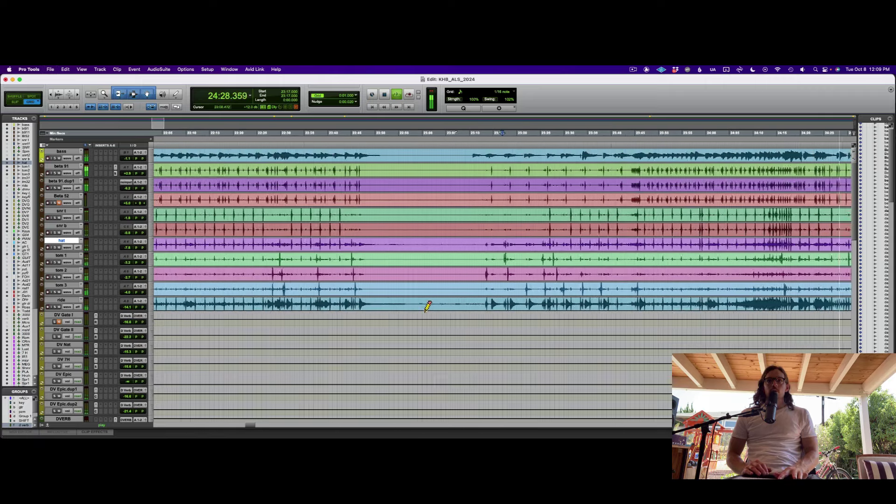
{"action": "key", "text": "super+bracketright"}
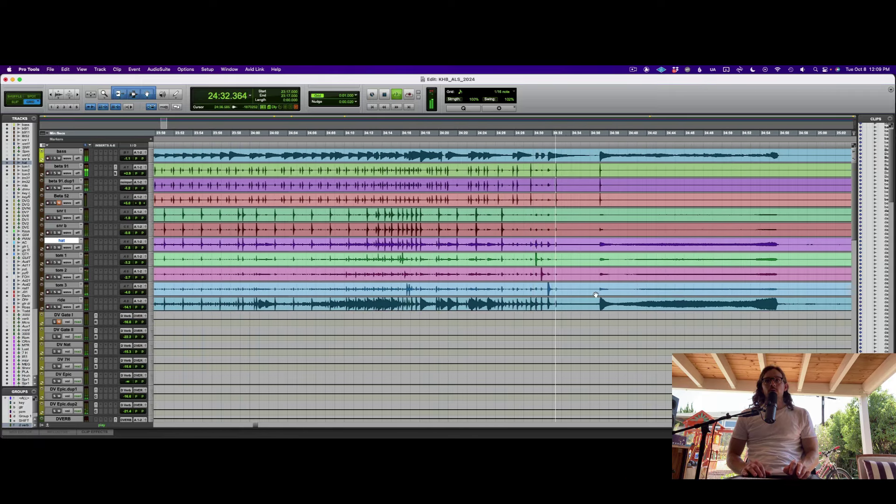
{"action": "scroll", "coordinate": [583, 228], "scroll_direction": "right", "scroll_amount": 2}
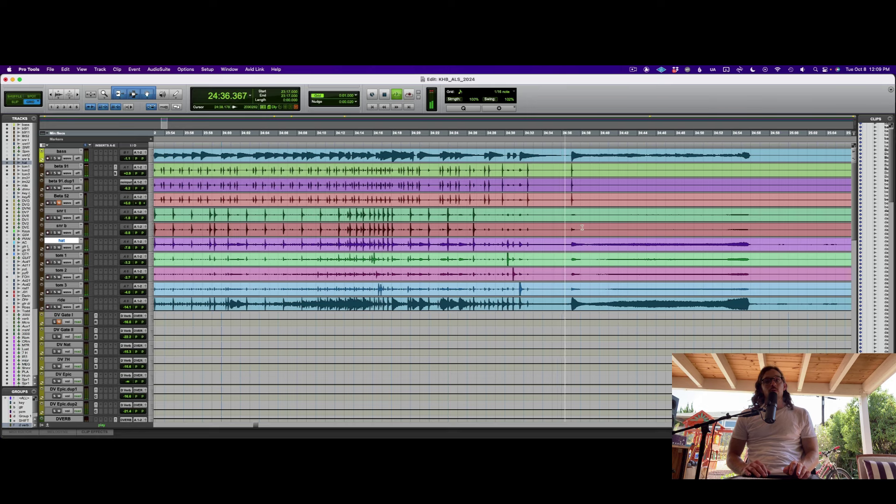
{"action": "scroll", "coordinate": [582, 227], "scroll_direction": "right", "scroll_amount": 5}
{"action": "scroll", "coordinate": [582, 228], "scroll_direction": "right", "scroll_amount": 15}
Step: Mute the ride, audition the tom tracks in solo and set the solo mode to Latch
{"action": "key", "text": "super+equal"}
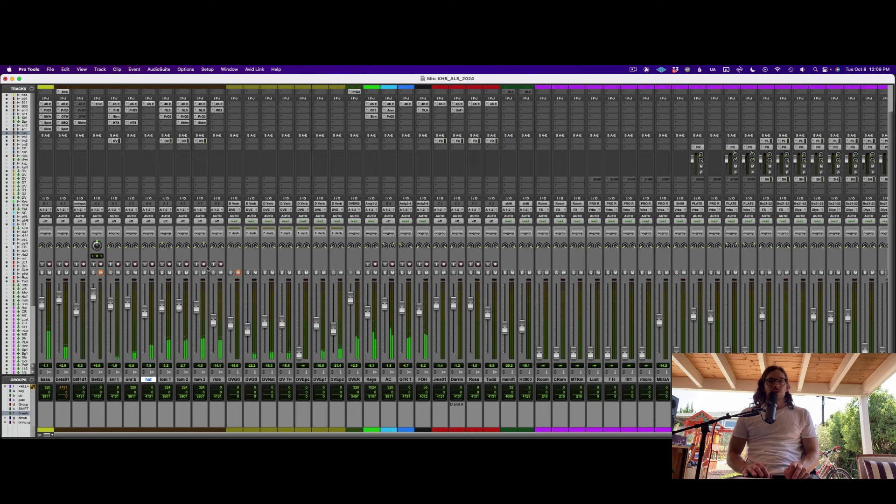
{"action": "left_click", "coordinate": [221, 272]}
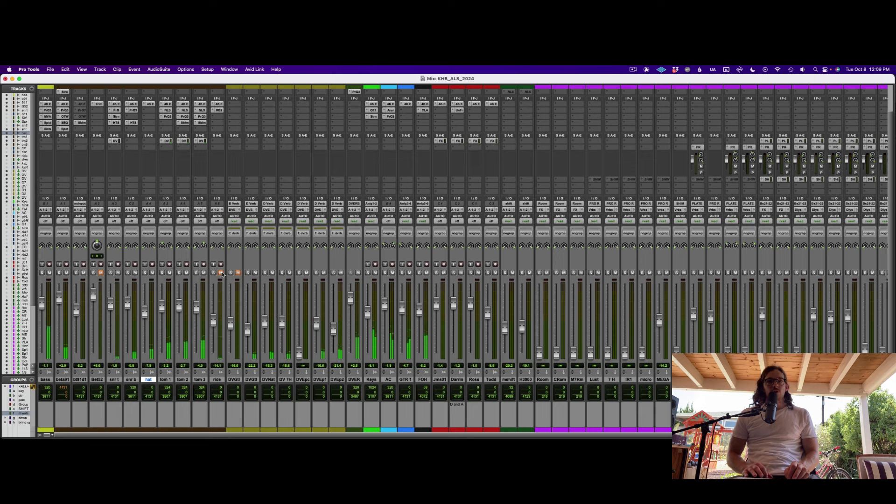
{"action": "left_click", "coordinate": [162, 273]}
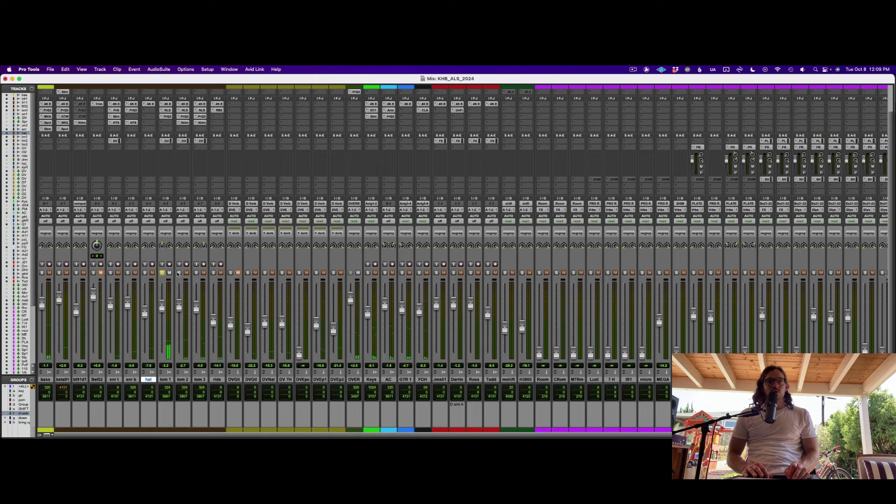
{"action": "left_click", "coordinate": [186, 69]}
{"action": "mouse_move", "coordinate": [264, 282]}
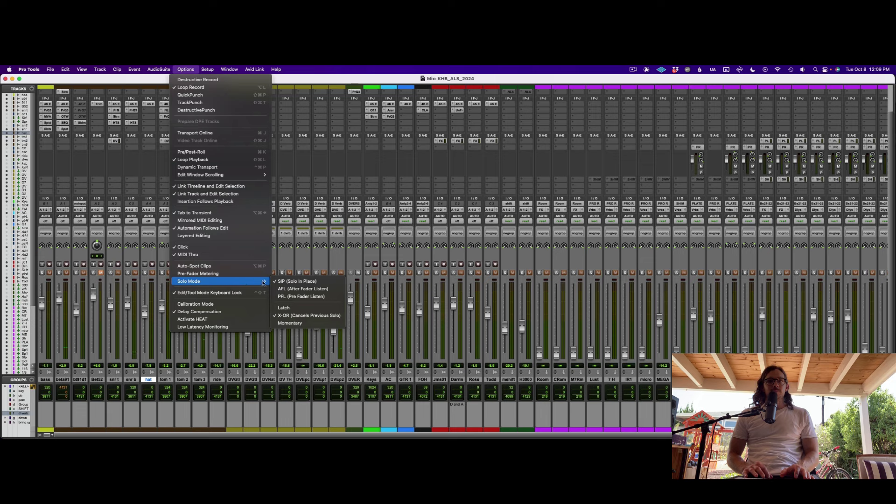
{"action": "left_click", "coordinate": [283, 307]}
Step: Separate and mute the hat, tom 1, tom 2 and tom 3 clips over the ending from about 24:36.4 to 24:58.8
{"action": "key", "text": "super+equal"}
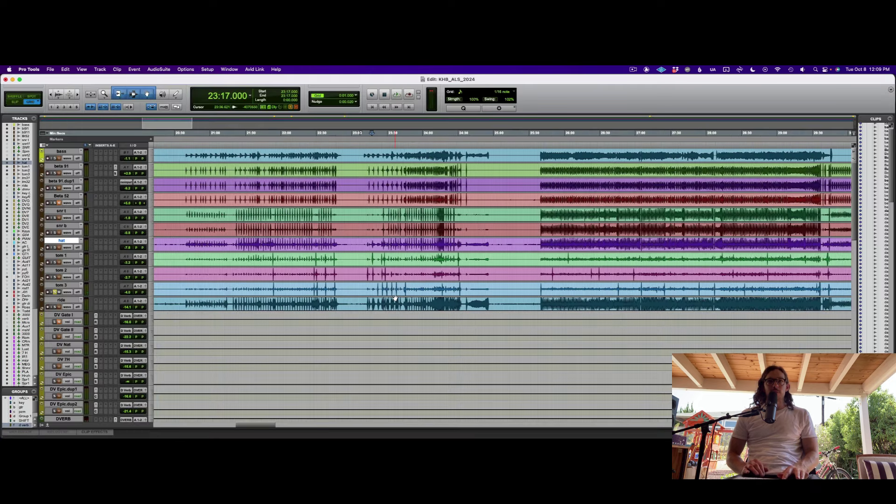
{"action": "left_click", "coordinate": [419, 211]}
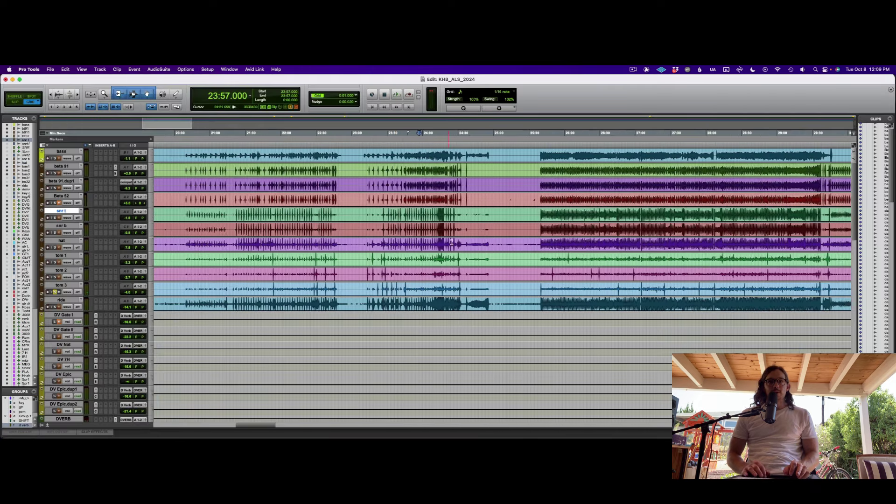
{"action": "key", "text": "super+equal"}
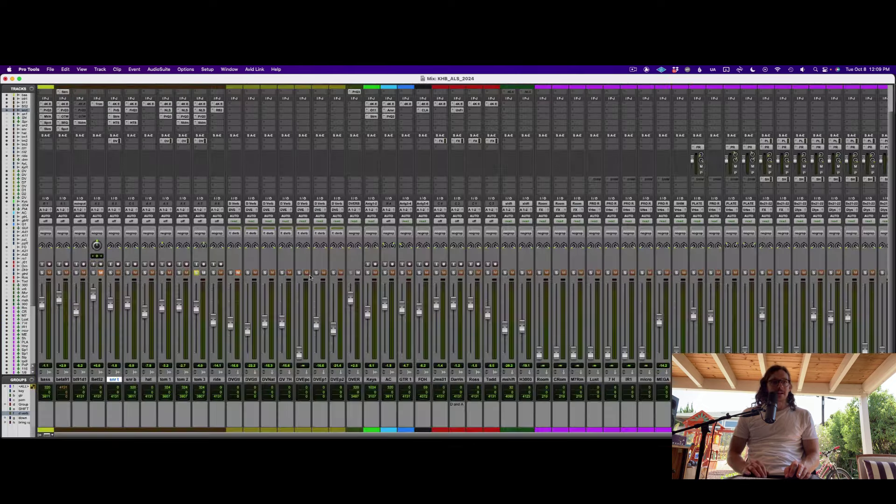
{"action": "key", "text": "super+equal"}
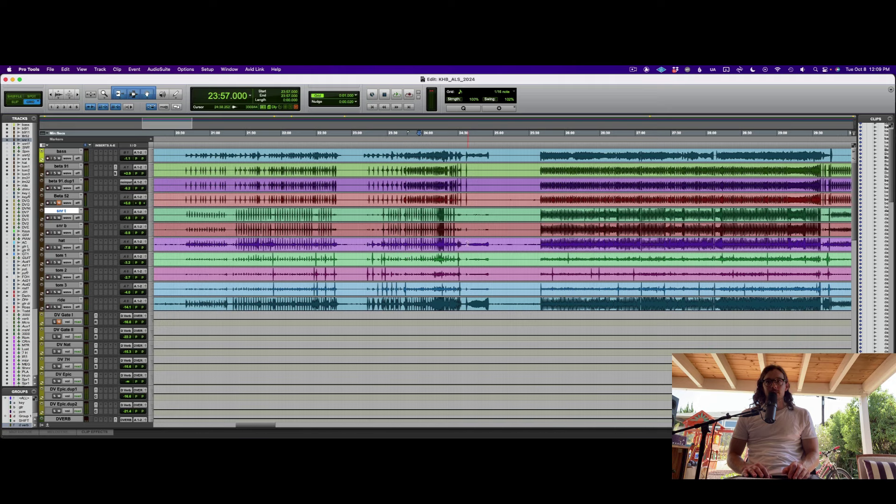
{"action": "left_click", "coordinate": [467, 244]}
{"action": "key", "text": "super+bracketright"}
{"action": "key", "text": "super+bracketright"}
{"action": "key", "text": "super+bracketright"}
{"action": "key", "text": "space"}
{"action": "left_click_drag", "start_coordinate": [486, 240], "coordinate": [699, 285]}
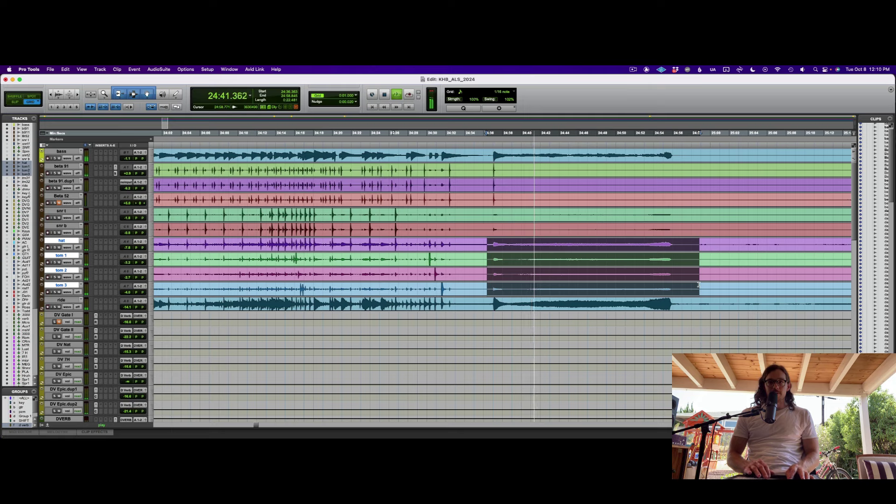
{"action": "key", "text": "super+e"}
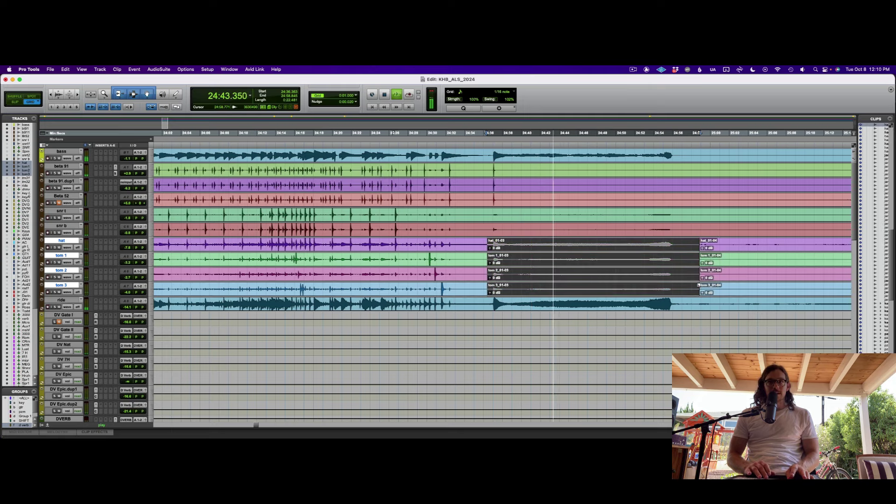
Step: Play the next song from 25:40 and bring up the mixer
{"action": "key", "text": "super+bracketleft"}
{"action": "key", "text": "space"}
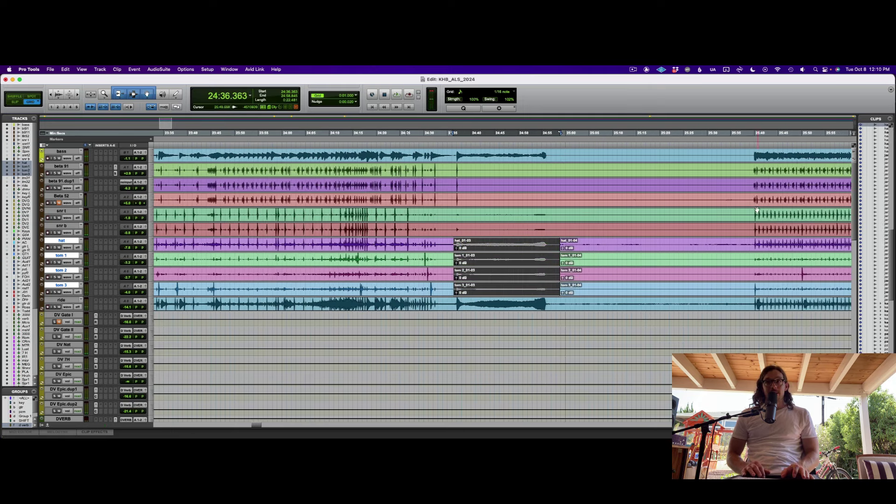
{"action": "left_click", "coordinate": [757, 210]}
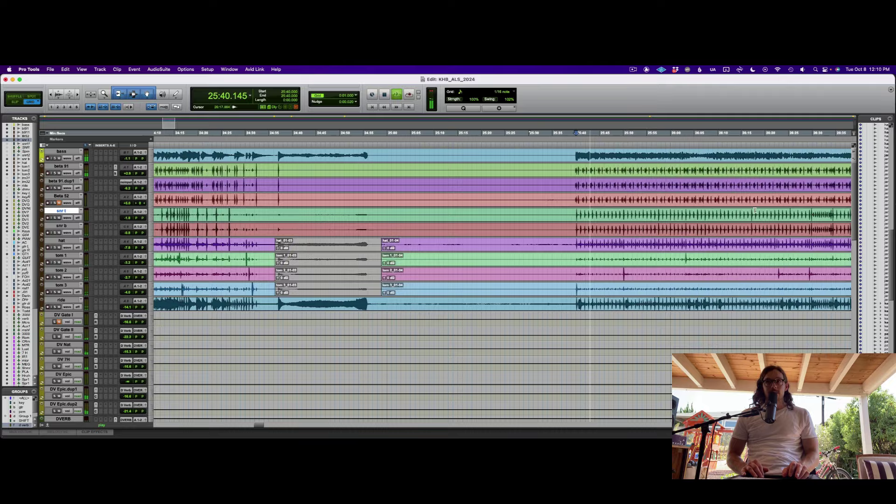
{"action": "key", "text": "super+equal"}
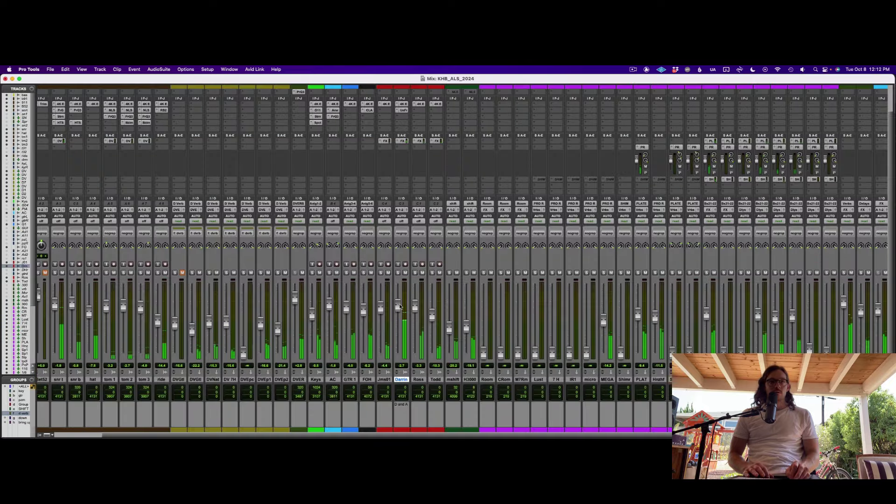
Step: Save the session and check the instrument channel strips in SSL 360 while the song plays
{"action": "key", "text": "super+s"}
{"action": "scroll", "coordinate": [400, 306], "scroll_direction": "left", "scroll_amount": 3}
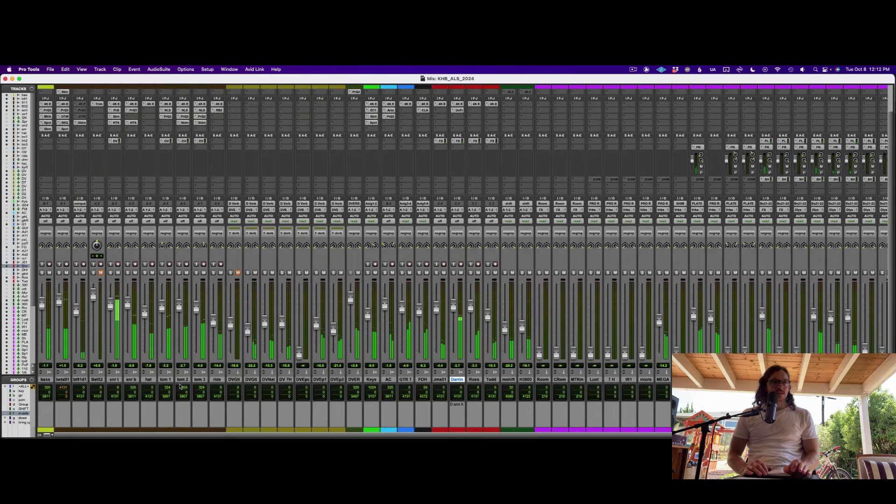
{"action": "left_click", "coordinate": [401, 274]}
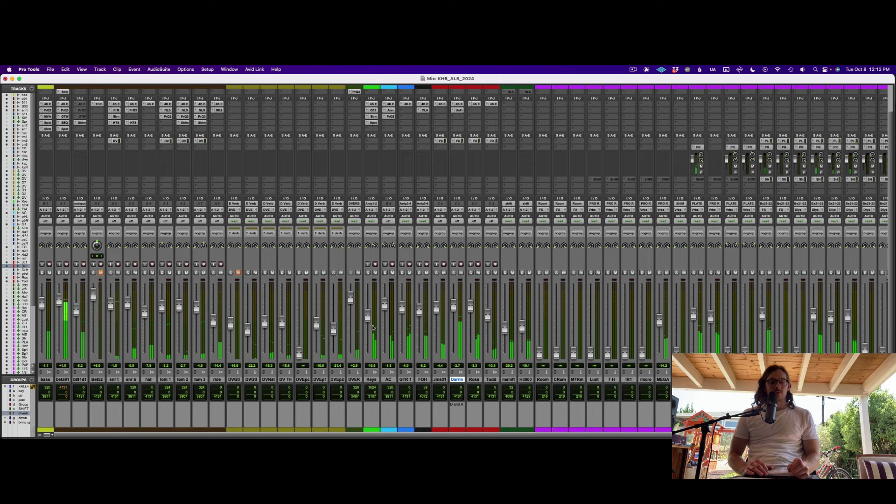
{"action": "key", "text": "super+Tab"}
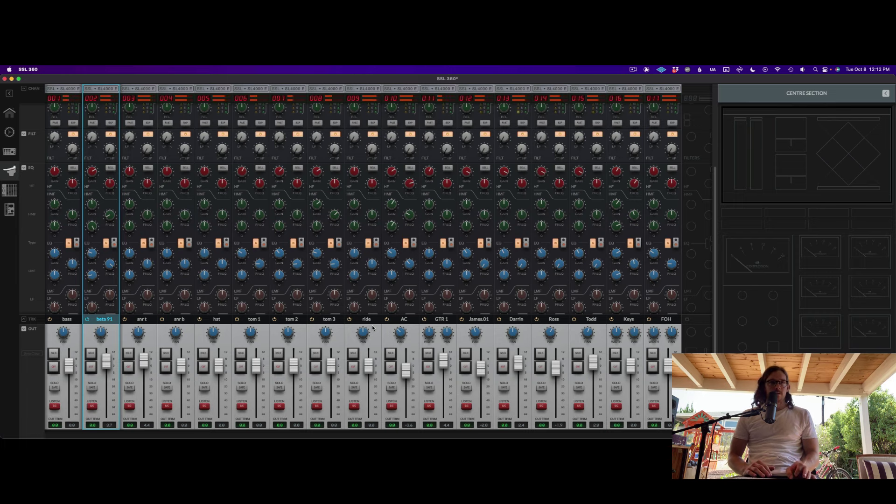
{"action": "key", "text": "super+Tab"}
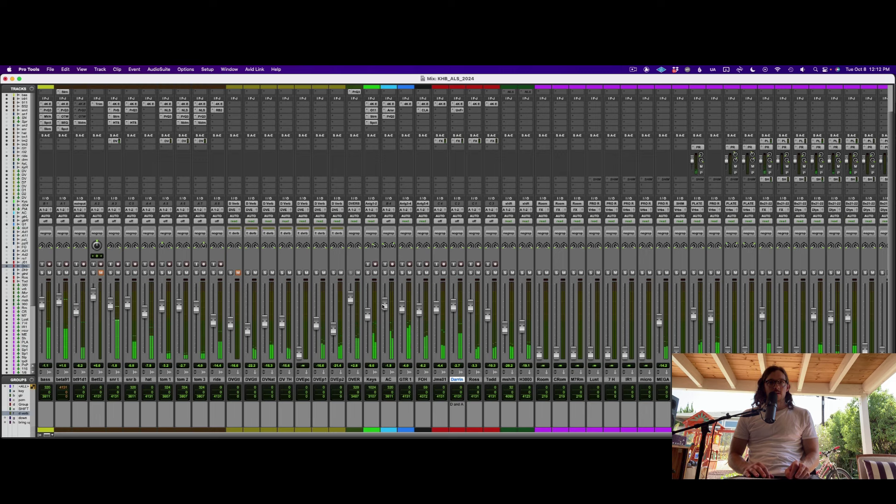
Step: Raise the GTR 1 fader to about -1.4 dB and the bass fader to about -0.9 dB, saving the session
{"action": "left_click_drag", "start_coordinate": [403, 297], "coordinate": [402, 294]}
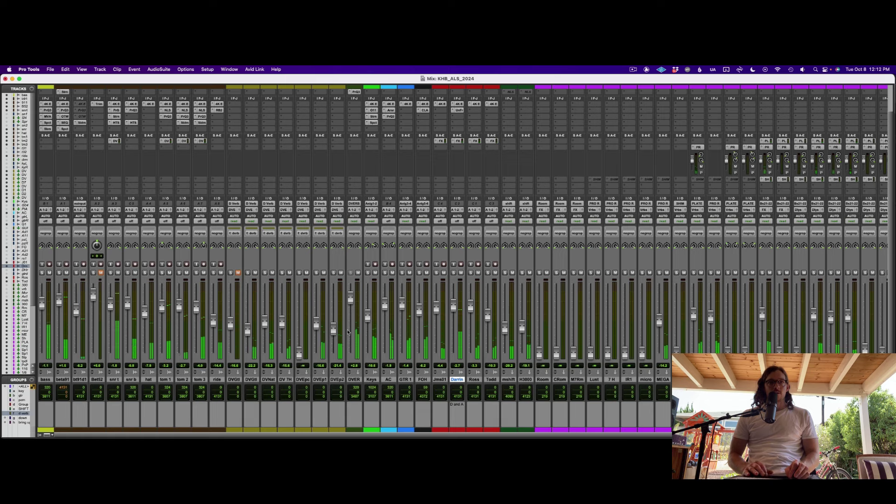
{"action": "left_click_drag", "start_coordinate": [42, 304], "coordinate": [43, 302]}
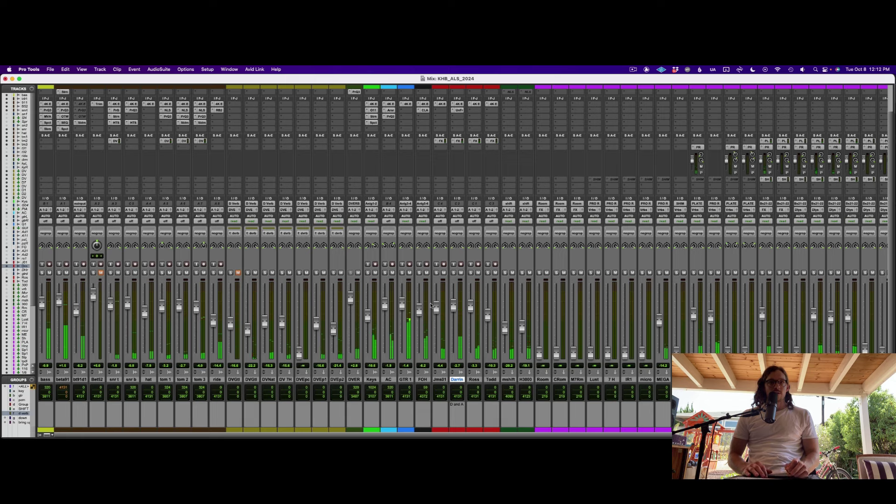
{"action": "key", "text": "super+s"}
Step: Create a send from GTR 1 to a new stereo aux input track named gdel
{"action": "scroll", "coordinate": [369, 225], "scroll_direction": "right", "scroll_amount": 4}
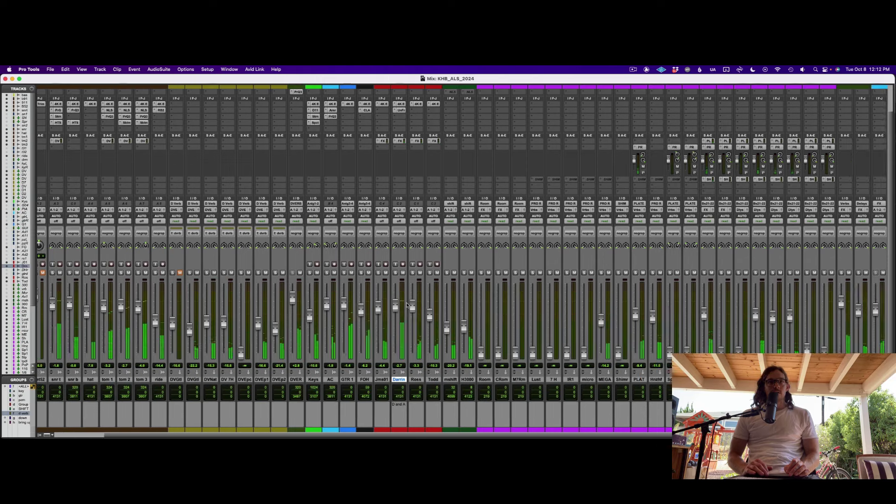
{"action": "left_click", "coordinate": [367, 117]}
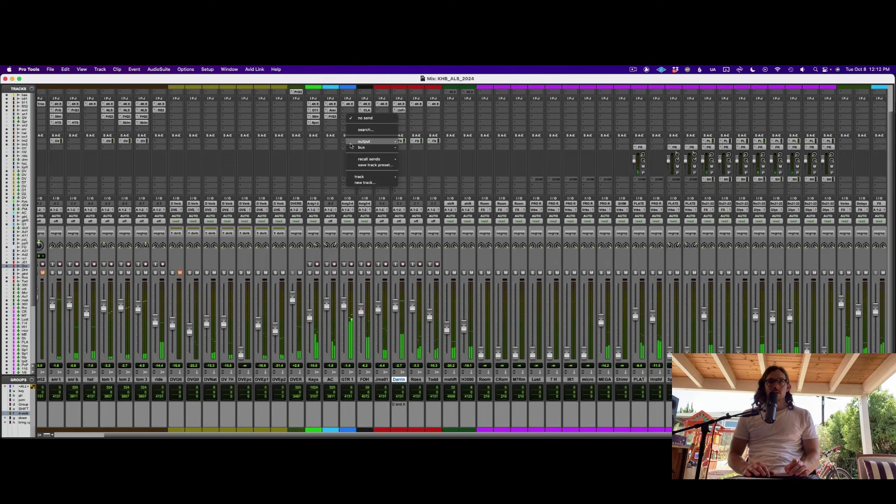
{"action": "left_click", "coordinate": [369, 184]}
{"action": "key", "text": "super+shift+n"}
{"action": "type", "text": "gde"}
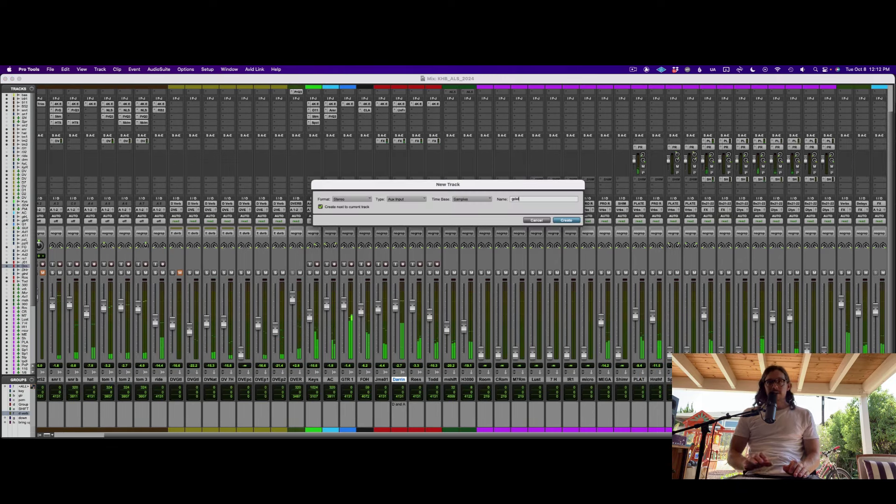
{"action": "key", "text": "Return"}
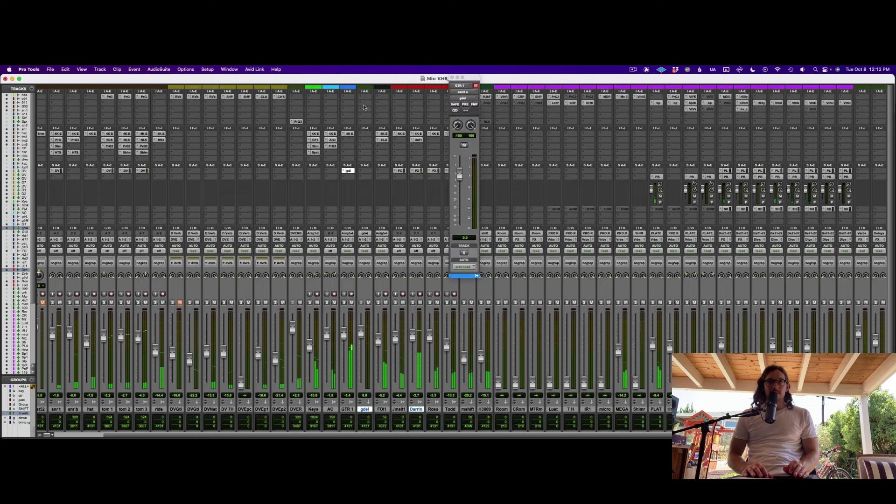
Step: Insert ValhallaDelay on the gdel track and load the guitar echo preset BBD-Glorious Guitar Delay
{"action": "left_click", "coordinate": [366, 96]}
{"action": "type", "text": "valh"}
{"action": "key", "text": "Return"}
{"action": "left_click", "coordinate": [461, 267]}
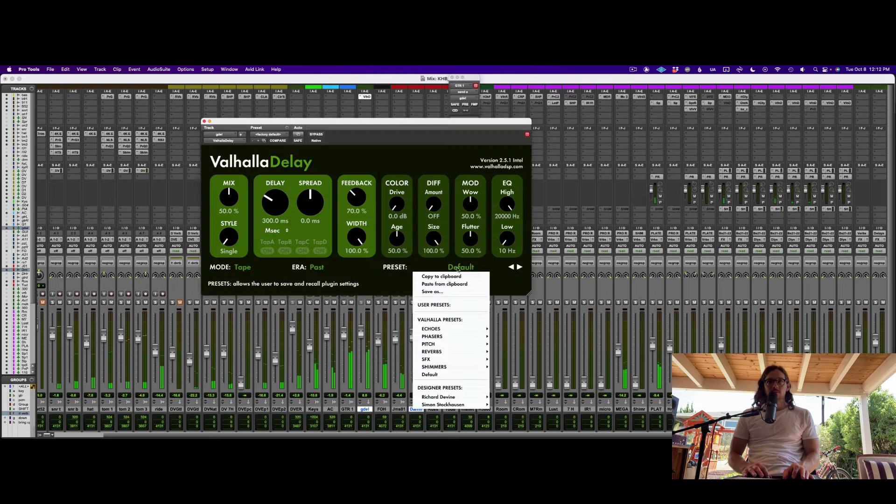
{"action": "mouse_move", "coordinate": [471, 329]}
{"action": "mouse_move", "coordinate": [511, 290]}
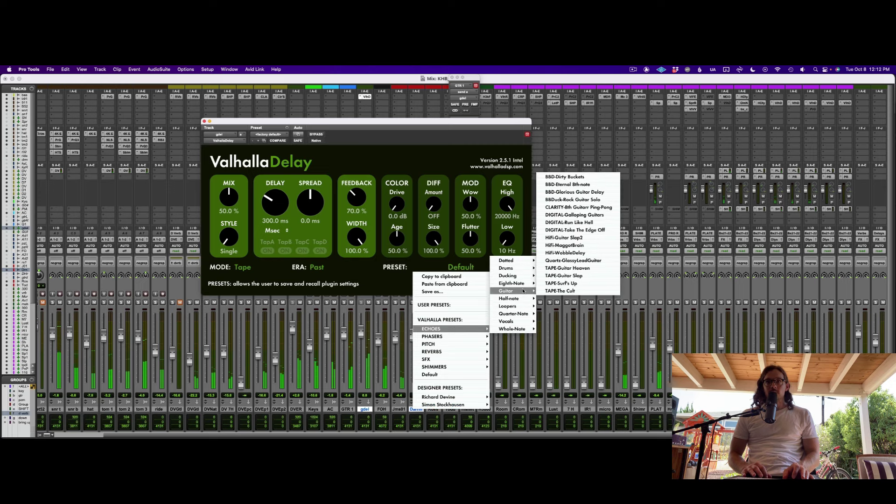
{"action": "left_click", "coordinate": [575, 192]}
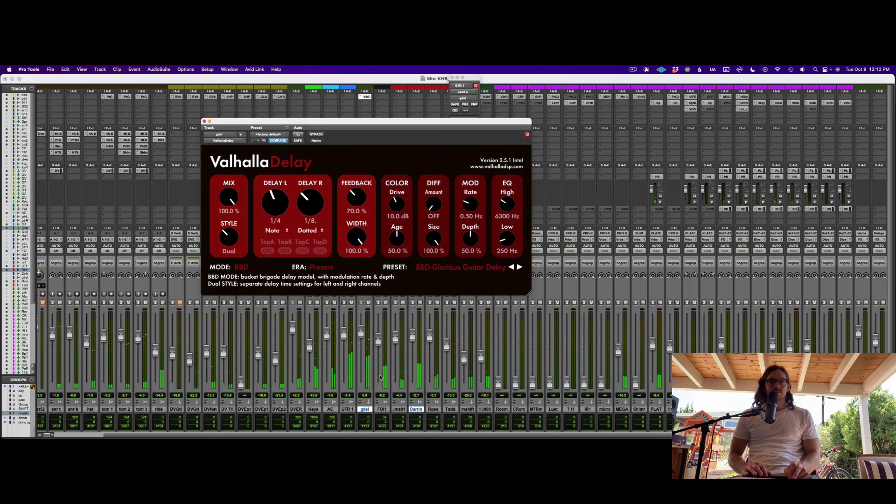
{"action": "key", "text": "ctrl+alt+super+w"}
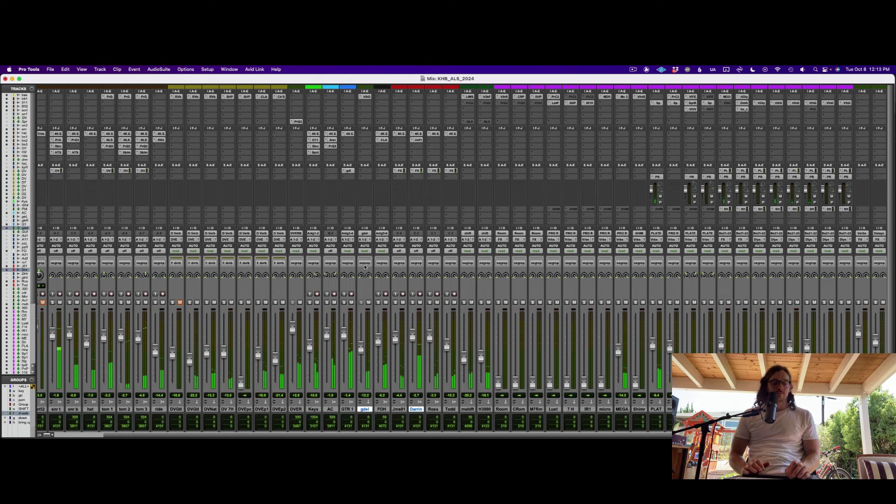
Step: Lower the DVERB drum reverb fader to about -3.8 dB and save the session
{"action": "scroll", "coordinate": [367, 356], "scroll_direction": "down", "scroll_amount": 2}
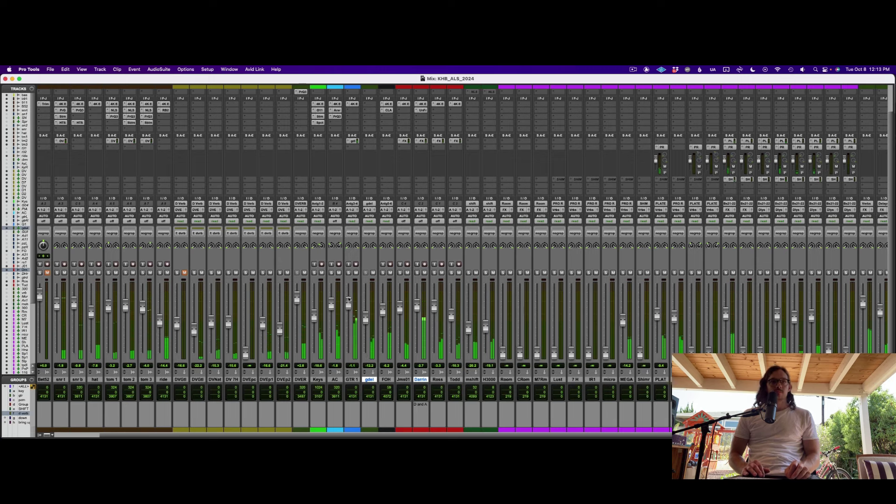
{"action": "mouse_move", "coordinate": [297, 297]}
{"action": "left_mouse_down"}
{"action": "mouse_move", "coordinate": [299, 288]}
{"action": "mouse_move", "coordinate": [301, 314]}
{"action": "left_mouse_up"}
{"action": "key", "text": "super+s"}
{"action": "scroll", "coordinate": [355, 332], "scroll_direction": "right", "scroll_amount": 4}
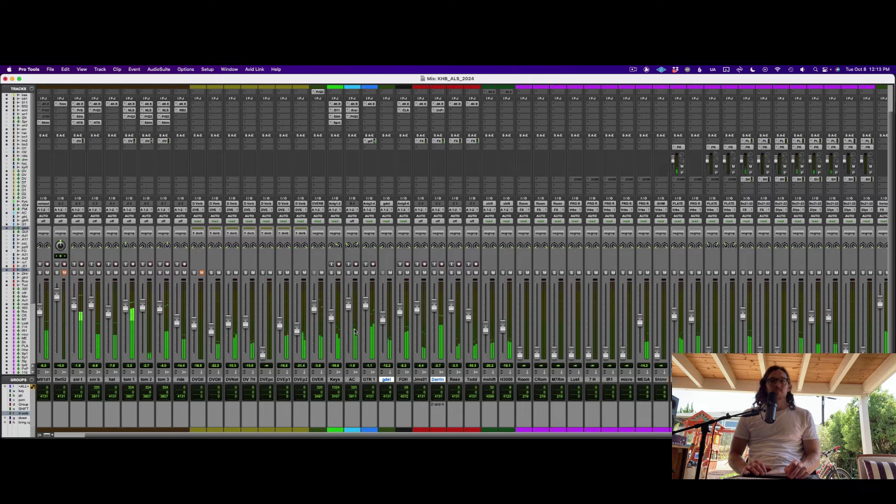
Step: Examine the UnFairchild compressor on the Master 1 track during playback, adjusting the system listening volume
{"action": "scroll", "coordinate": [355, 331], "scroll_direction": "up", "scroll_amount": 3}
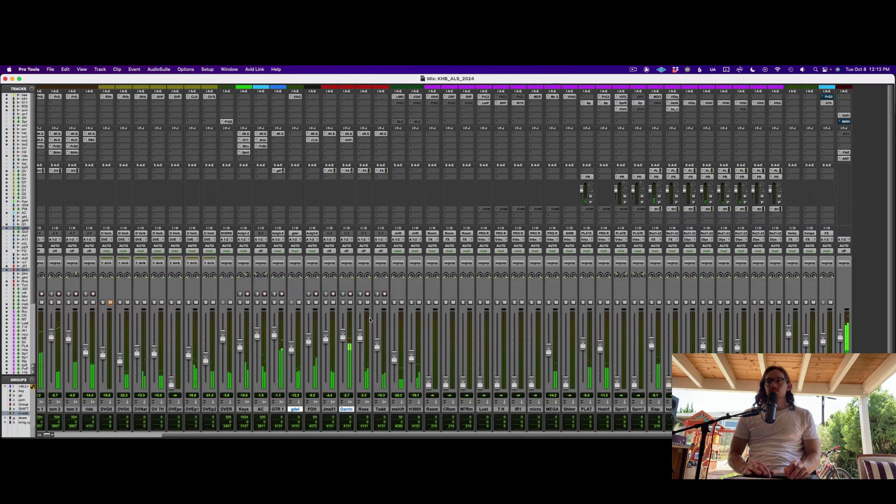
{"action": "left_click", "coordinate": [840, 117]}
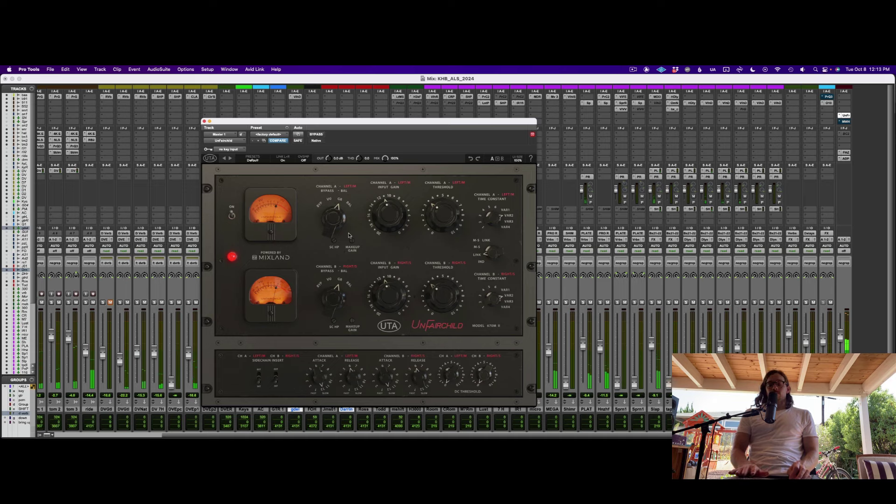
{"action": "key", "text": "XF86AudioRaiseVolume"}
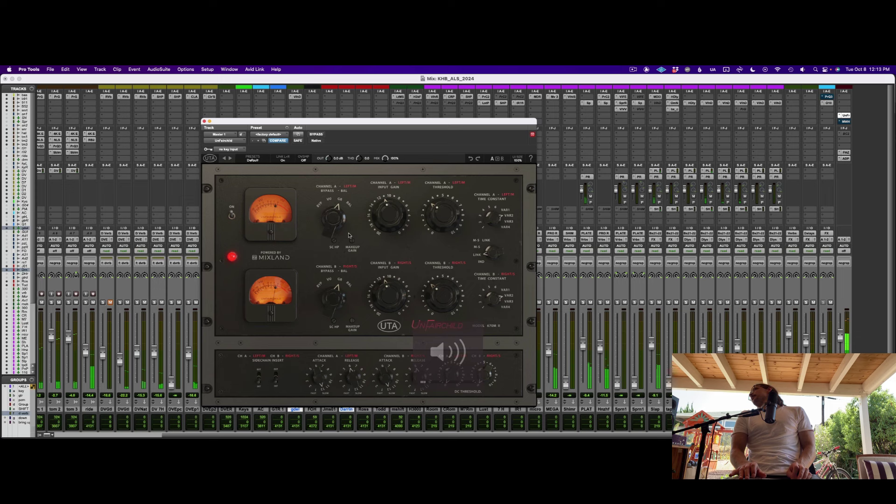
{"action": "key", "text": "XF86AudioLowerVolume"}
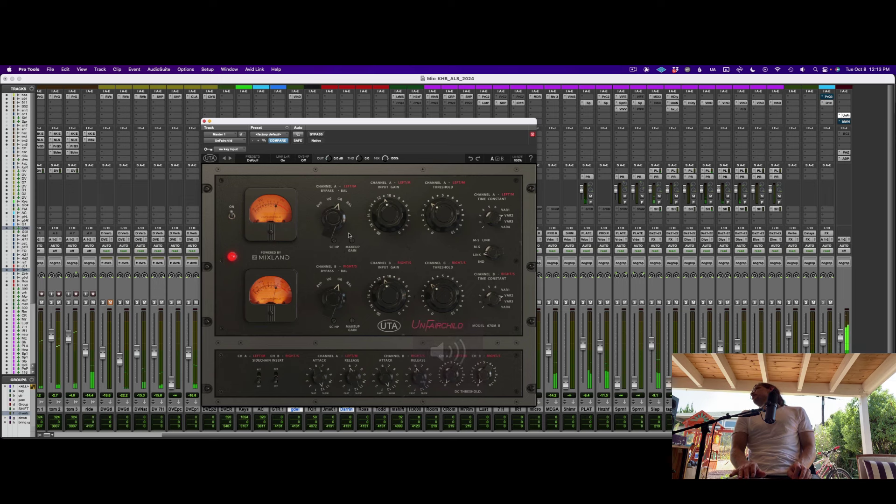
{"action": "key", "text": "XF86AudioRaiseVolume"}
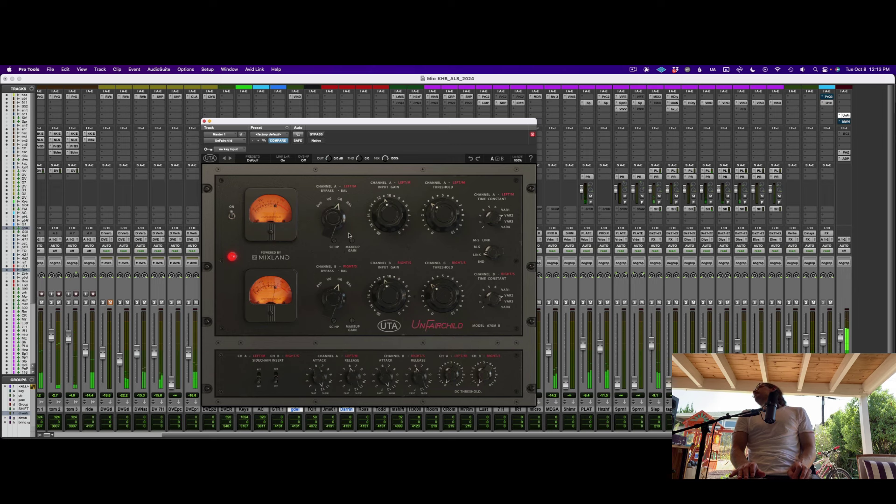
{"action": "key", "text": "XF86AudioRaiseVolume"}
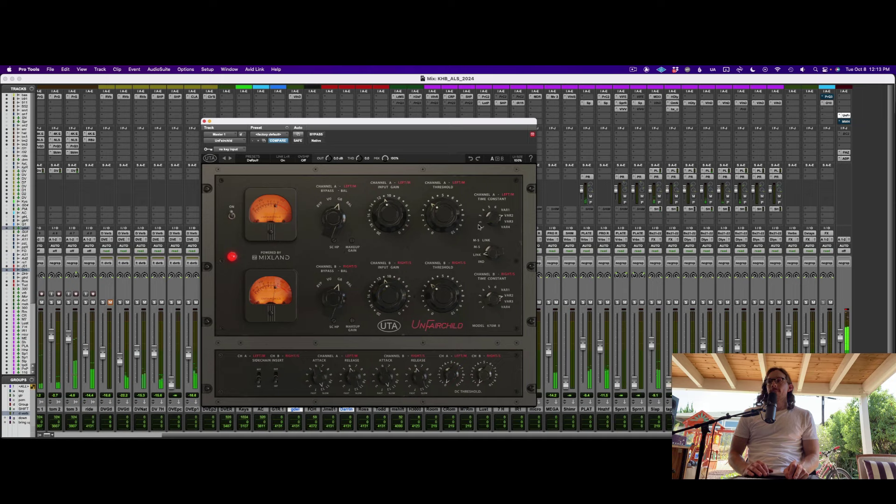
{"action": "key", "text": "super+w"}
Step: Look over the track waveforms around 29:20 and the channel levels in the mixer while the song plays
{"action": "key", "text": "super+equal"}
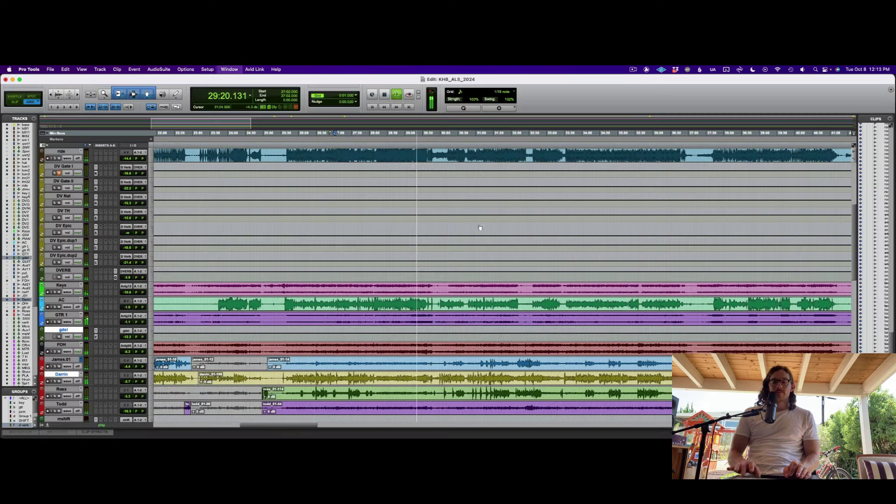
{"action": "scroll", "coordinate": [479, 225], "scroll_direction": "down", "scroll_amount": 5}
{"action": "key", "text": "super+equal"}
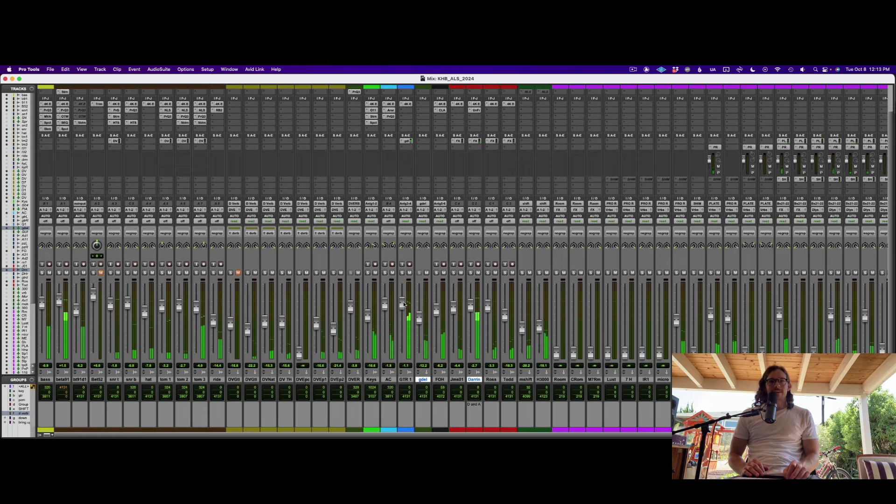
{"action": "scroll", "coordinate": [404, 304], "scroll_direction": "right", "scroll_amount": 2}
{"action": "scroll", "coordinate": [404, 305], "scroll_direction": "right", "scroll_amount": 3}
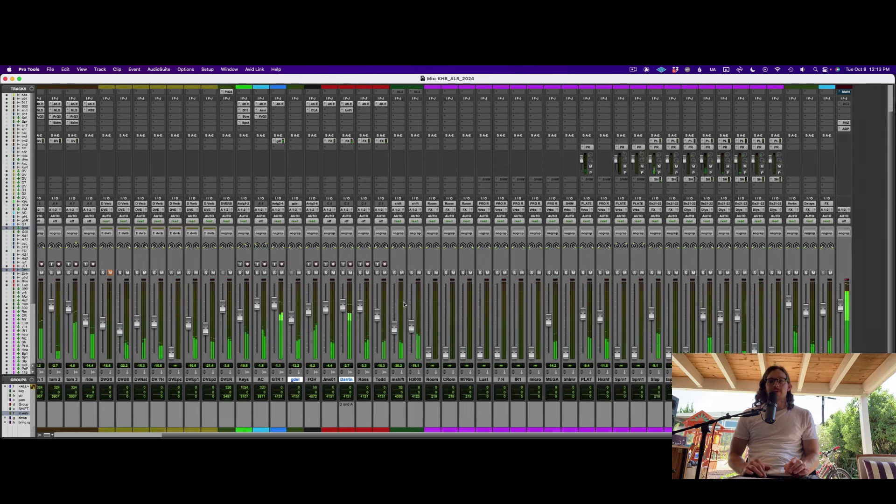
{"action": "key", "text": "super+equal"}
{"action": "scroll", "coordinate": [404, 304], "scroll_direction": "up", "scroll_amount": 4}
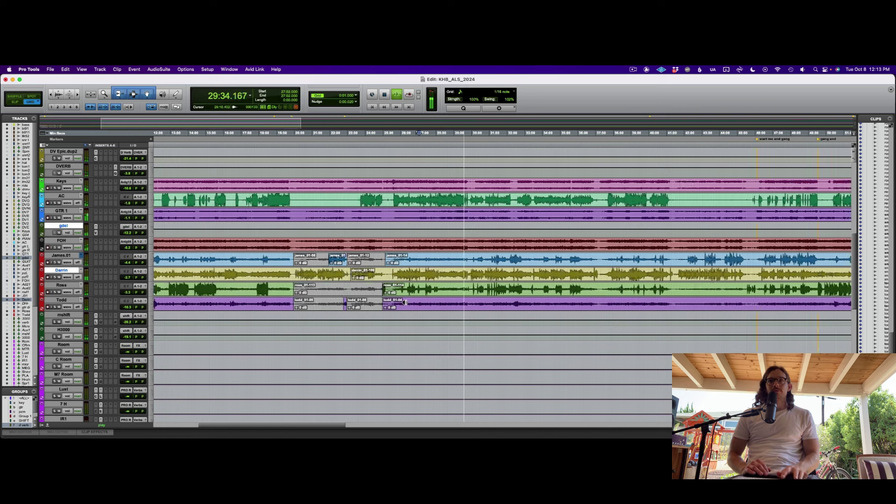
{"action": "scroll", "coordinate": [404, 303], "scroll_direction": "down", "scroll_amount": 6}
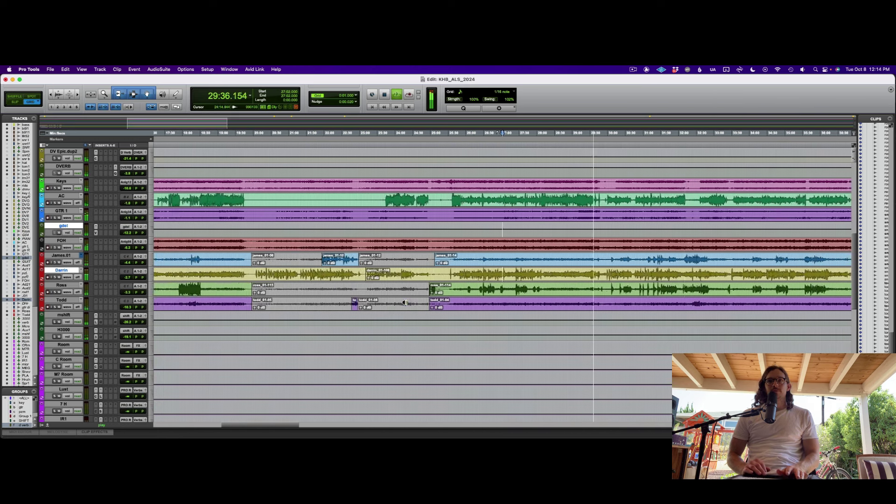
Step: Audition the start of set 1 from 1:42 and from 2:16 with the mixer shown, lowering the system volume
{"action": "left_click", "coordinate": [183, 200]}
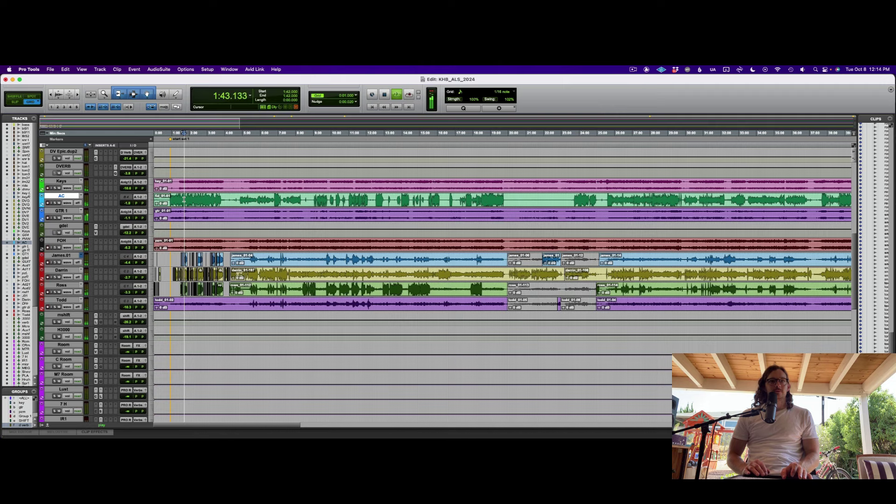
{"action": "key", "text": "space"}
{"action": "left_click", "coordinate": [193, 198]}
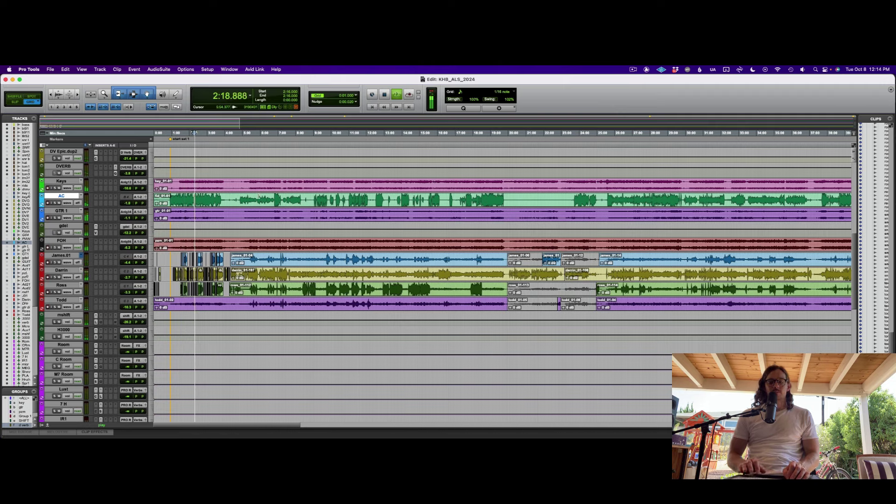
{"action": "key", "text": "super+equal"}
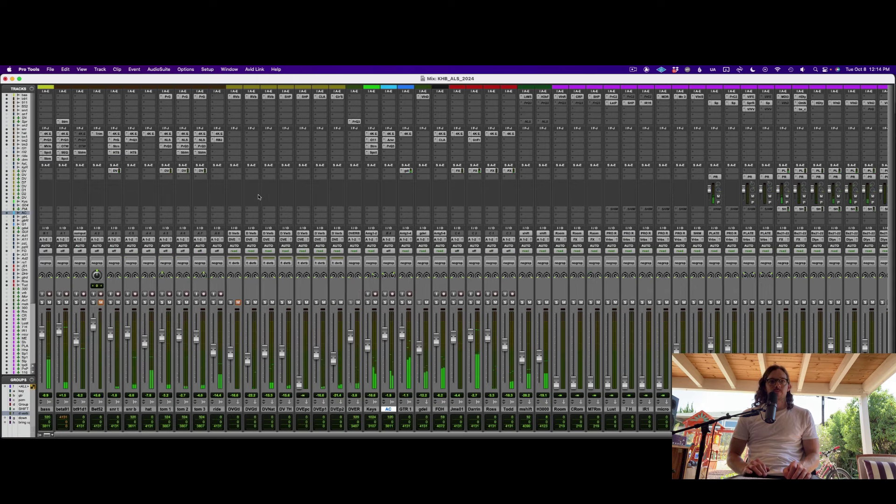
{"action": "key", "text": "XF86AudioLowerVolume"}
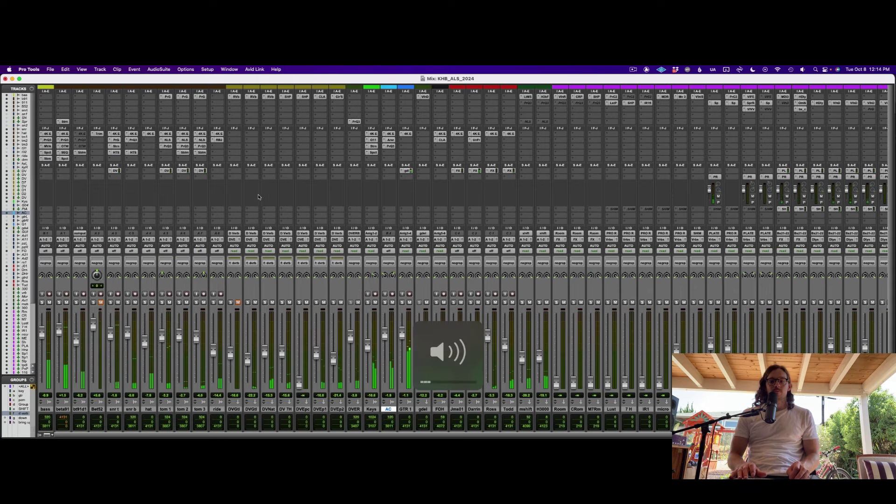